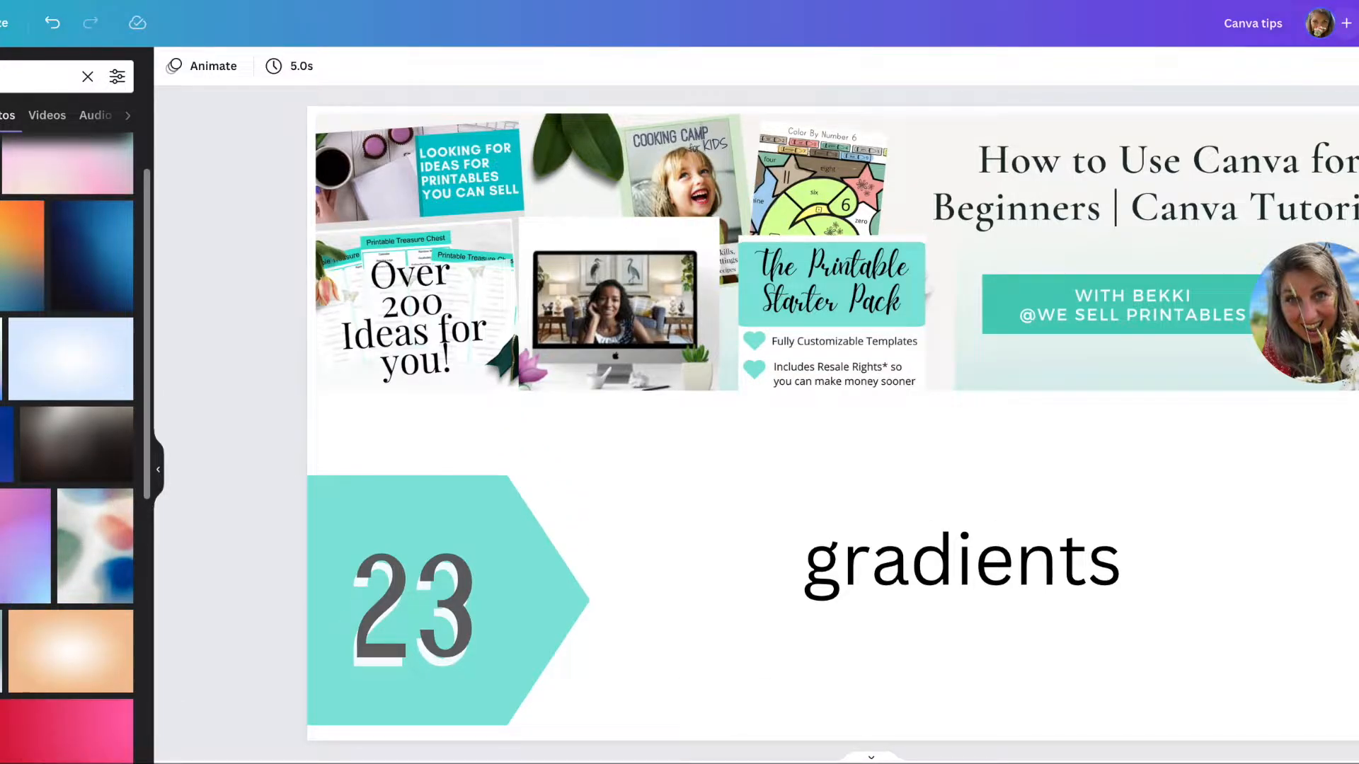
Set the pastel multicolour gradient photo as the background of page 23.
left_click_drag(2, 361, 343, 444)
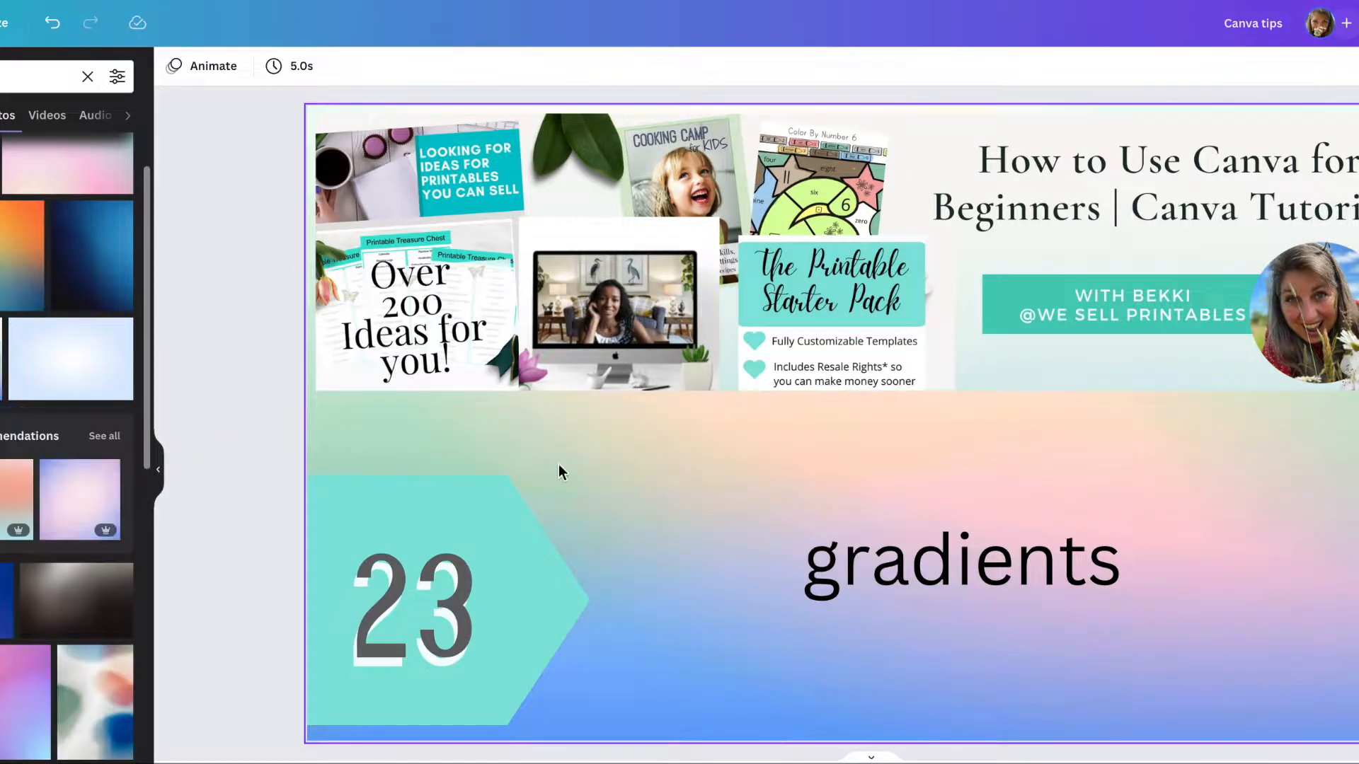
left_click(708, 528)
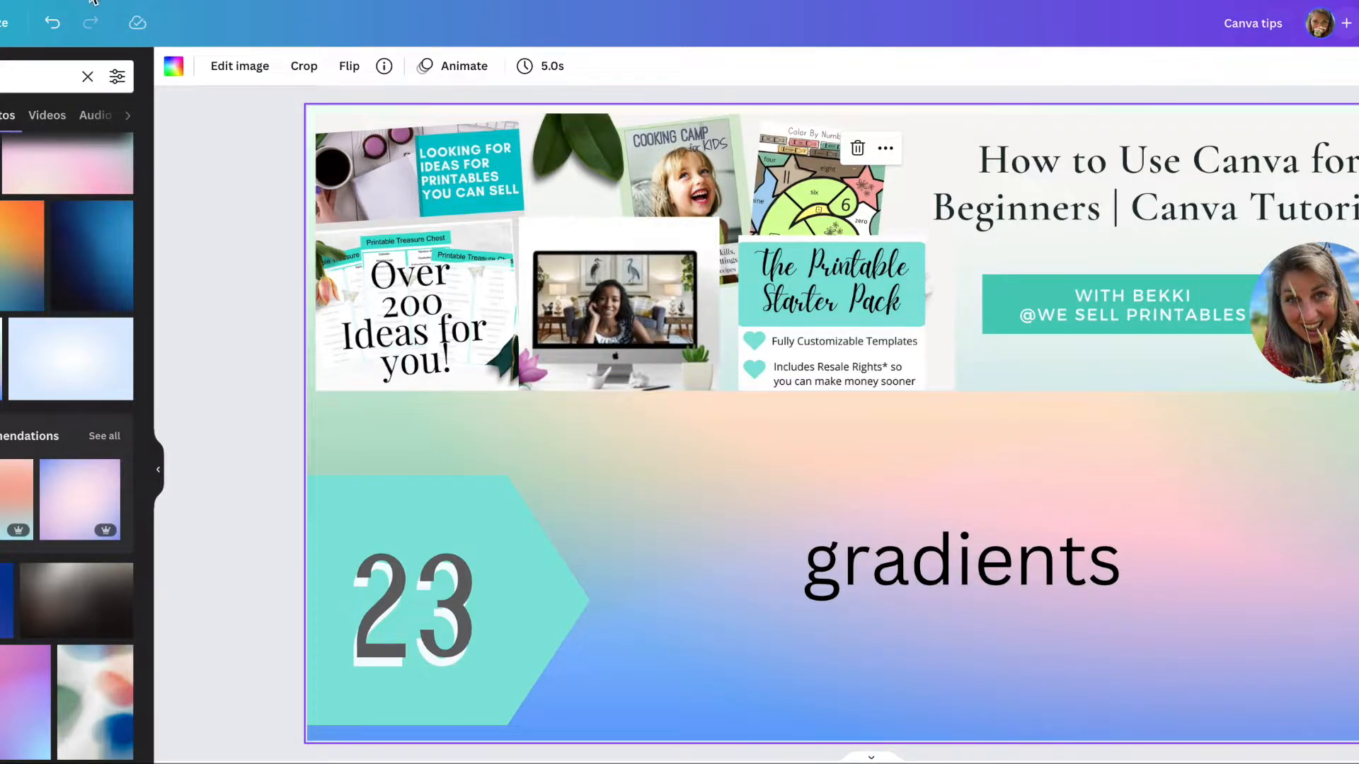
Try replacing the gradient background with solid turquoise, and undo the background colour changes.
left_click(173, 68)
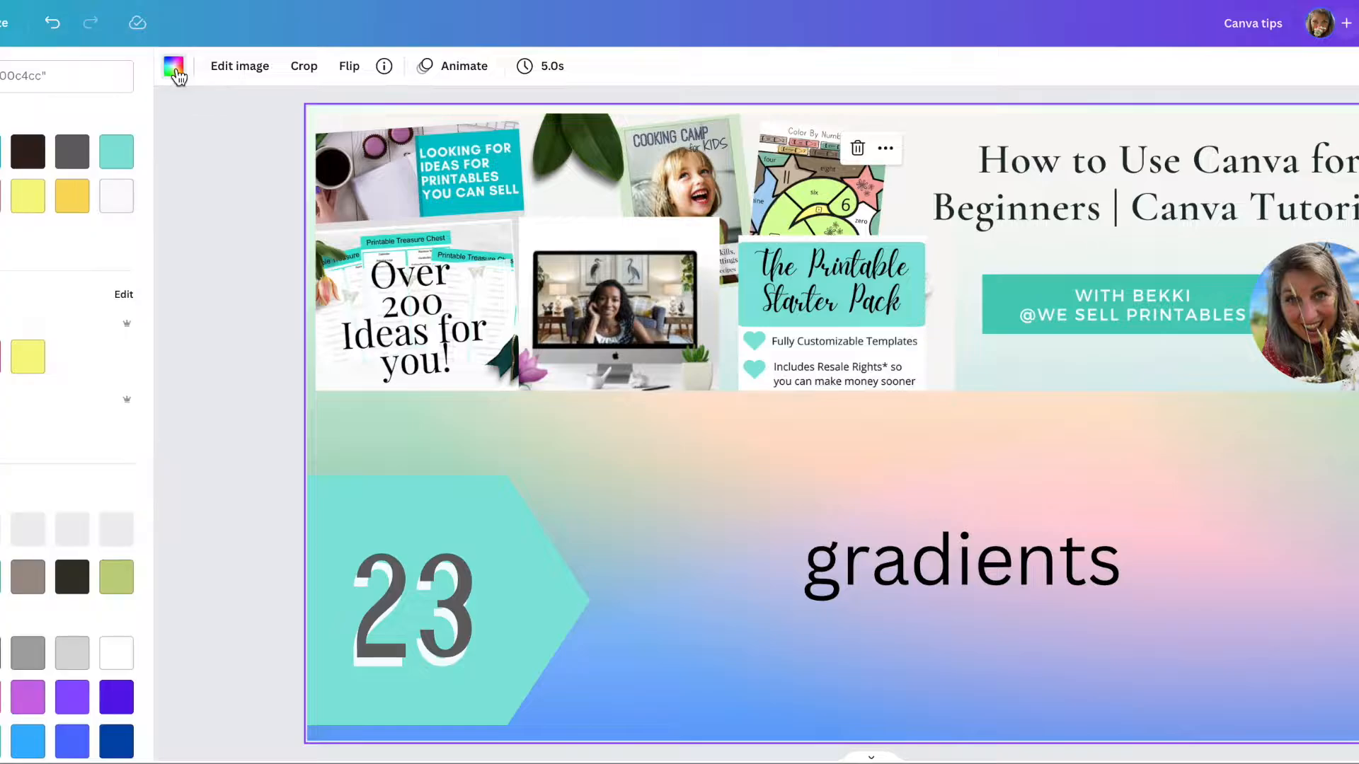
left_click(116, 157)
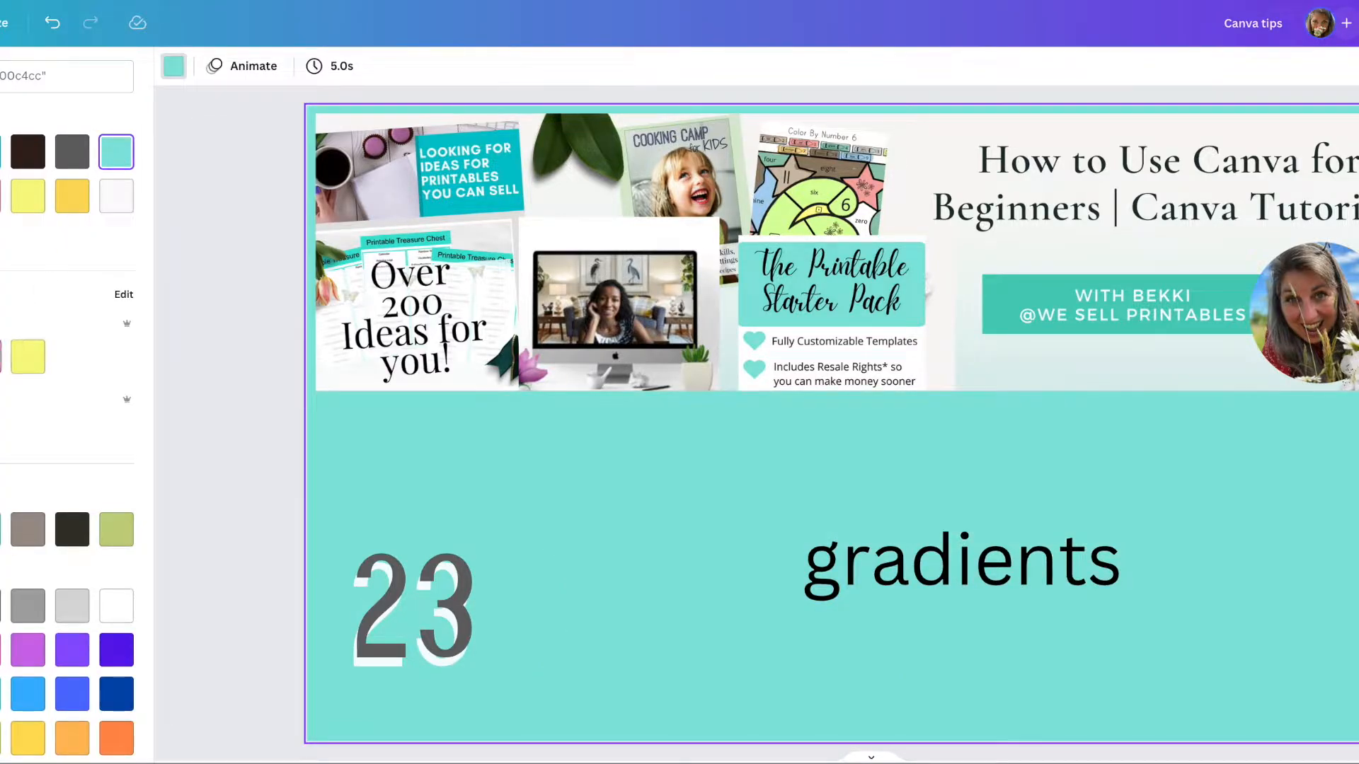
left_click(2, 357)
key("ctrl+z")
key("ctrl+z")
left_click(53, 24)
left_click(53, 24)
left_click(53, 24)
left_click(53, 24)
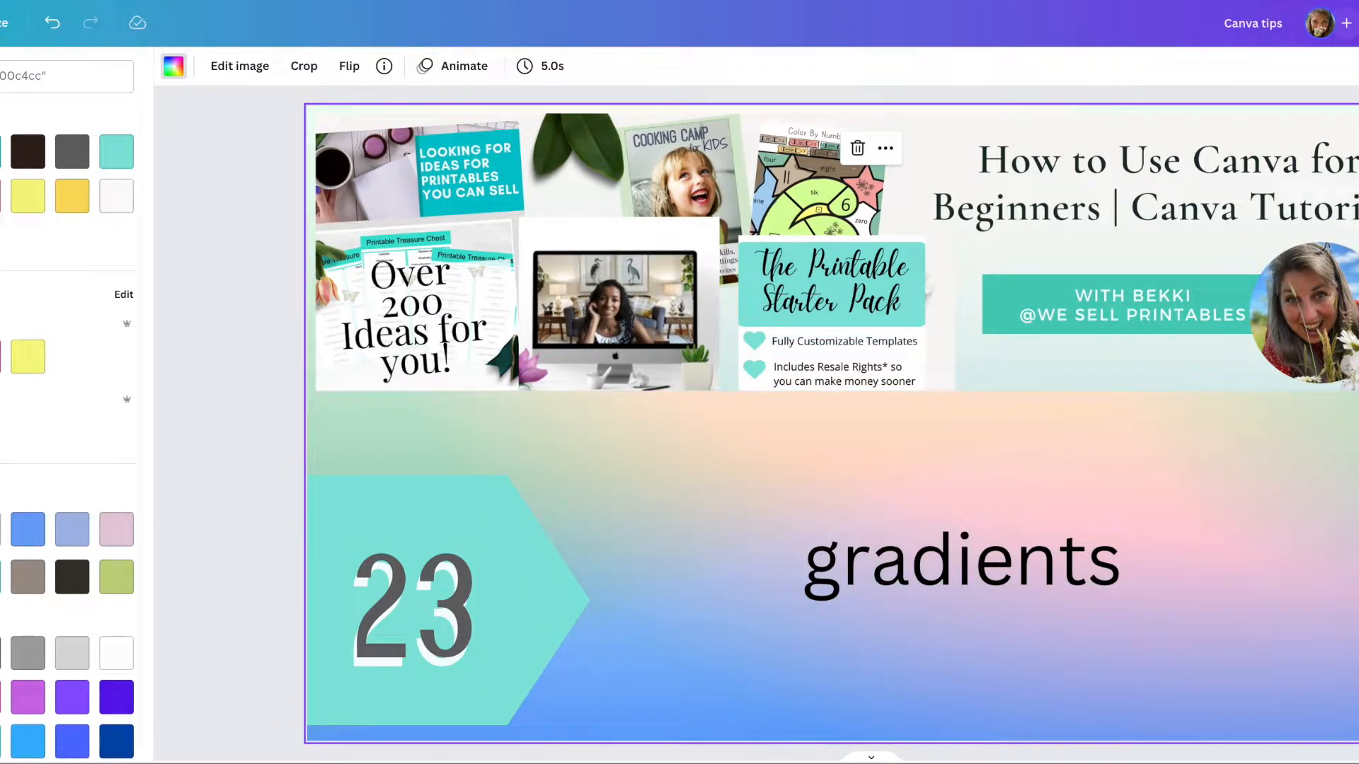
On page 24, search the elements for a gradient heart and place the blue one over the end of the "fun gradients" text.
key("Page_Down")
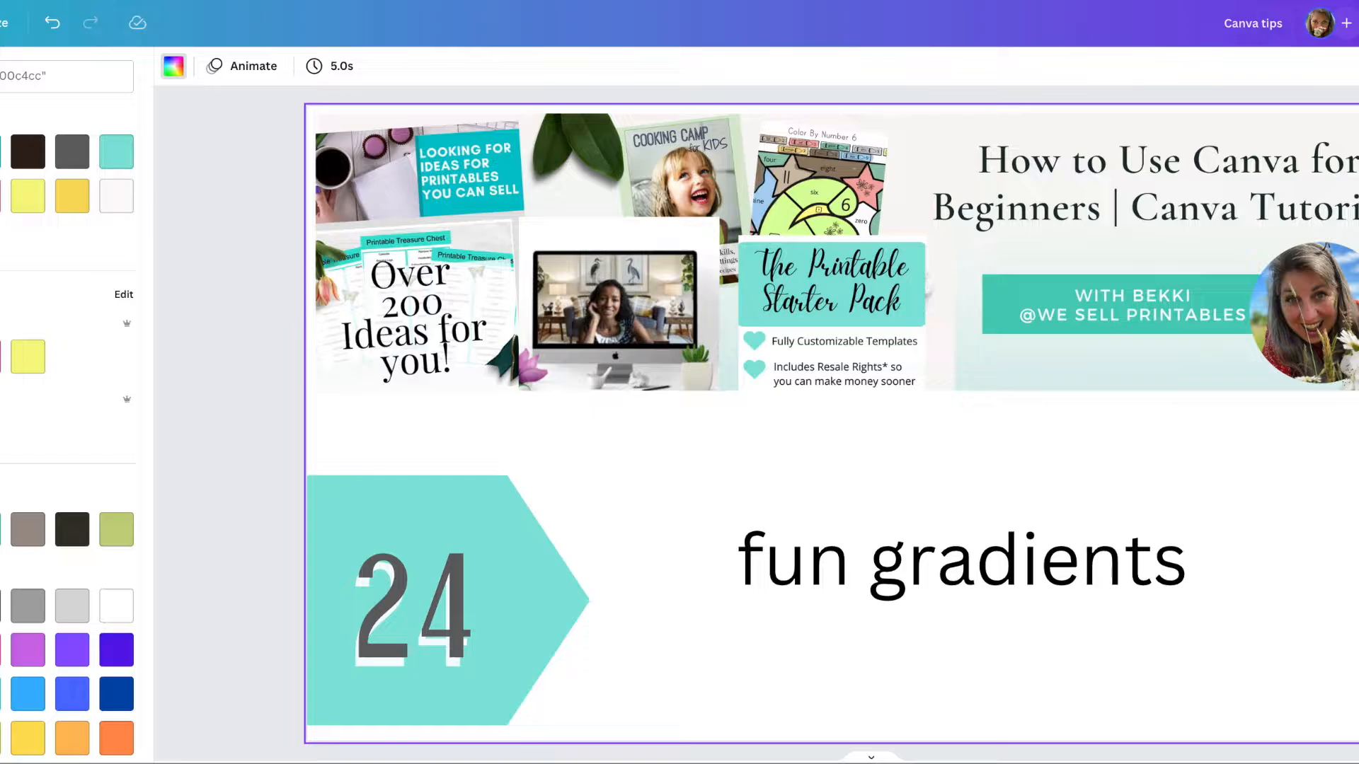
left_click(0, 138)
left_click(7, 76)
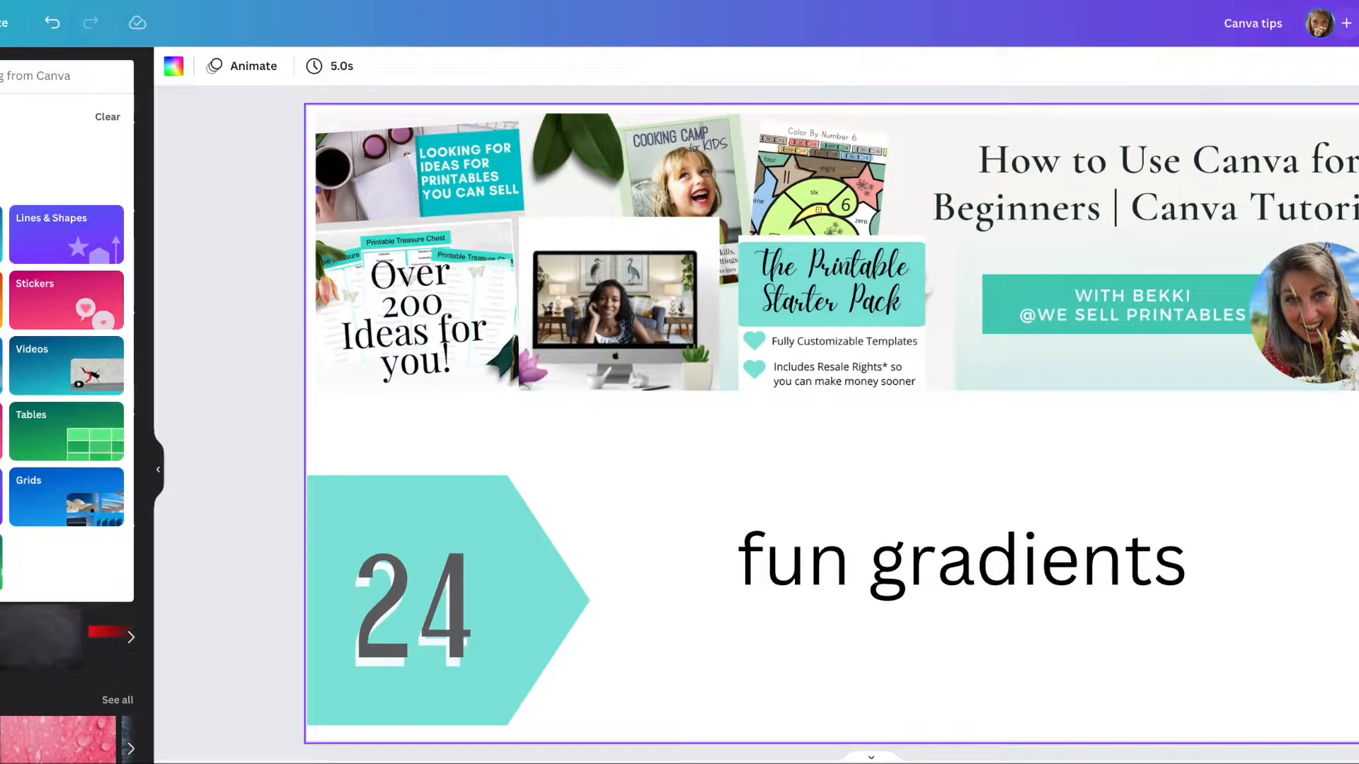
type("gr")
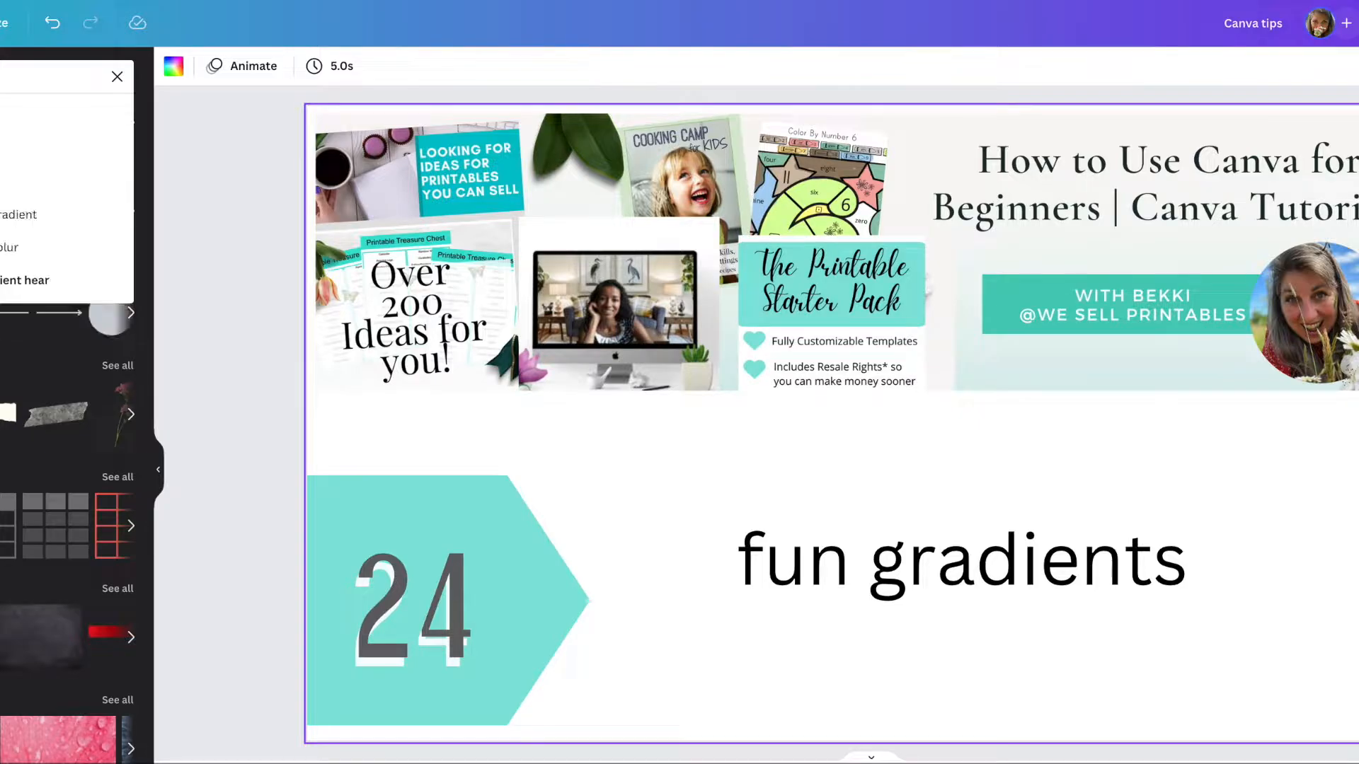
left_click(32, 278)
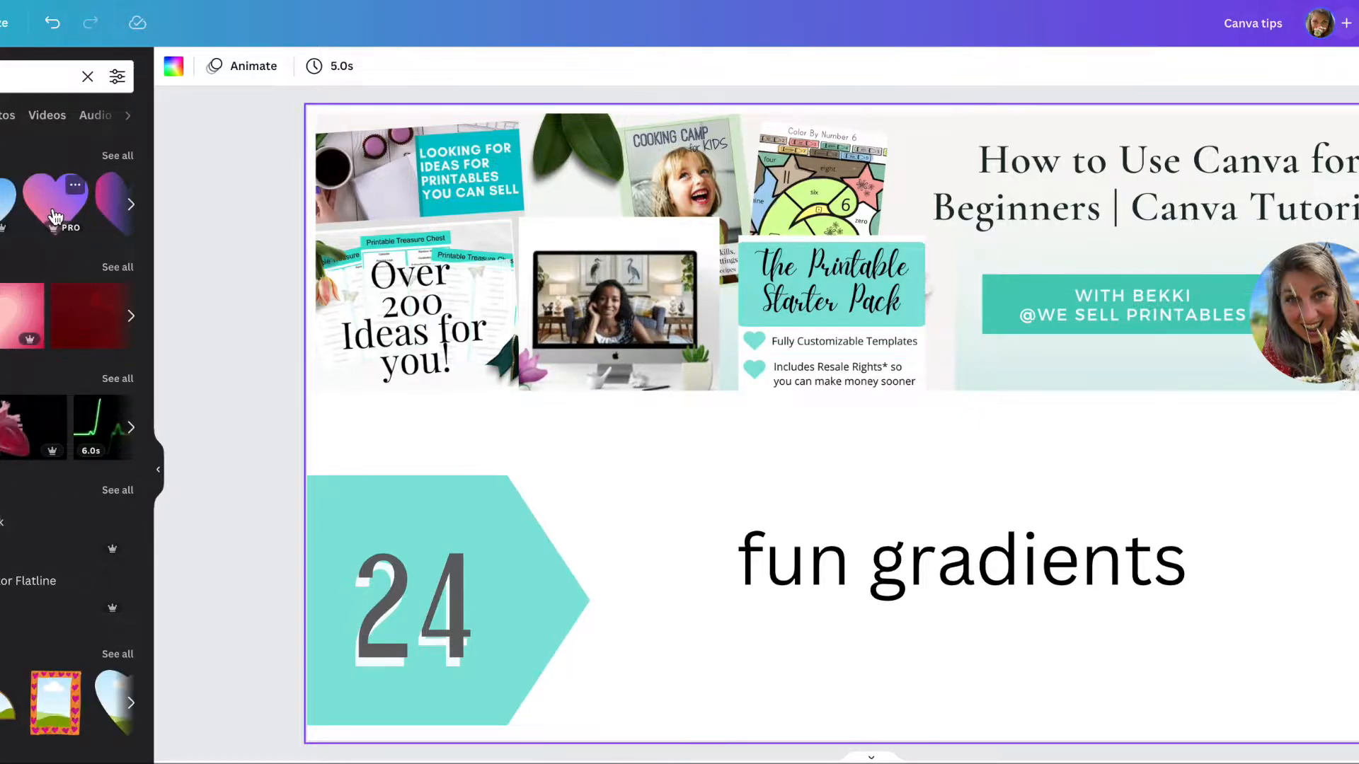
left_click(7, 200)
left_click_drag(869, 389, 1221, 498)
Search the elements for gradient blobs and place the blue-to-pink blob above the "fun gradients" text.
left_click(2, 75)
left_click(4, 75)
left_click(10, 70)
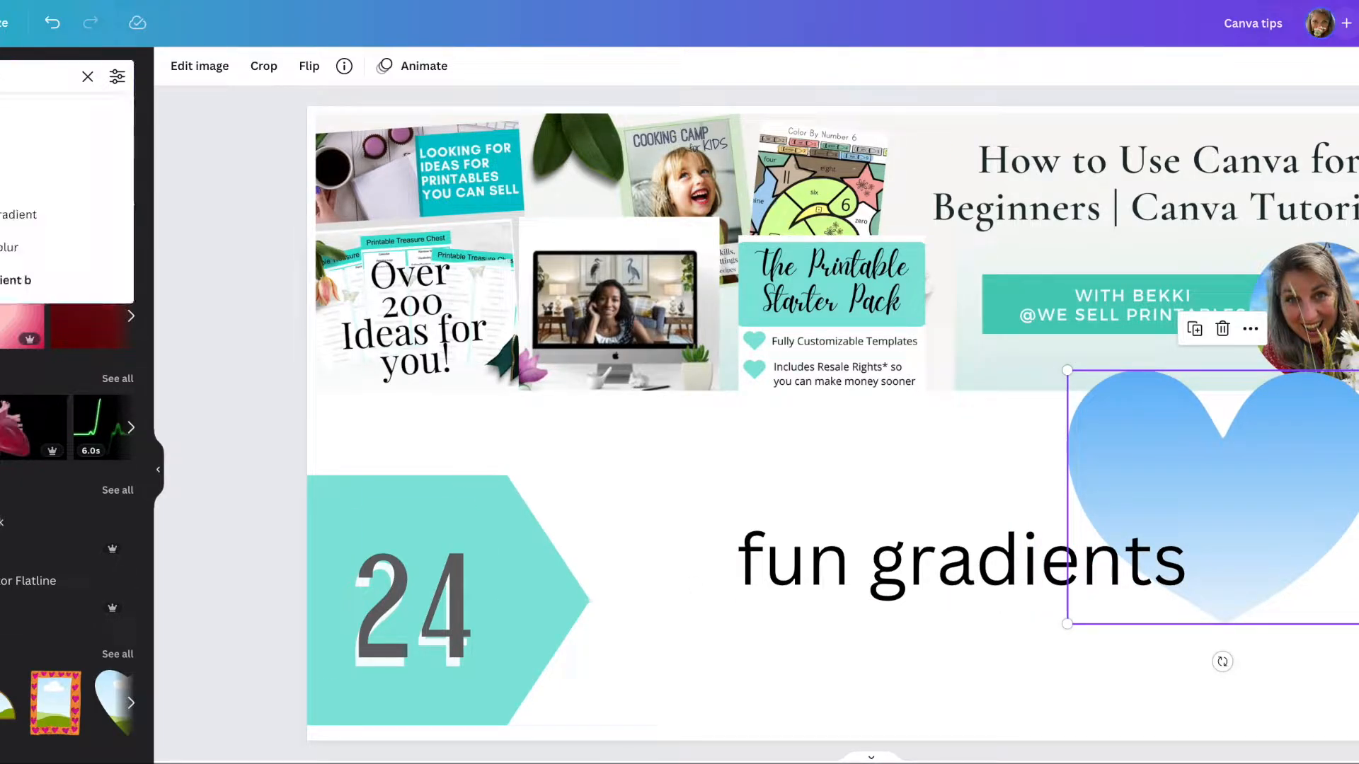
left_click(25, 280)
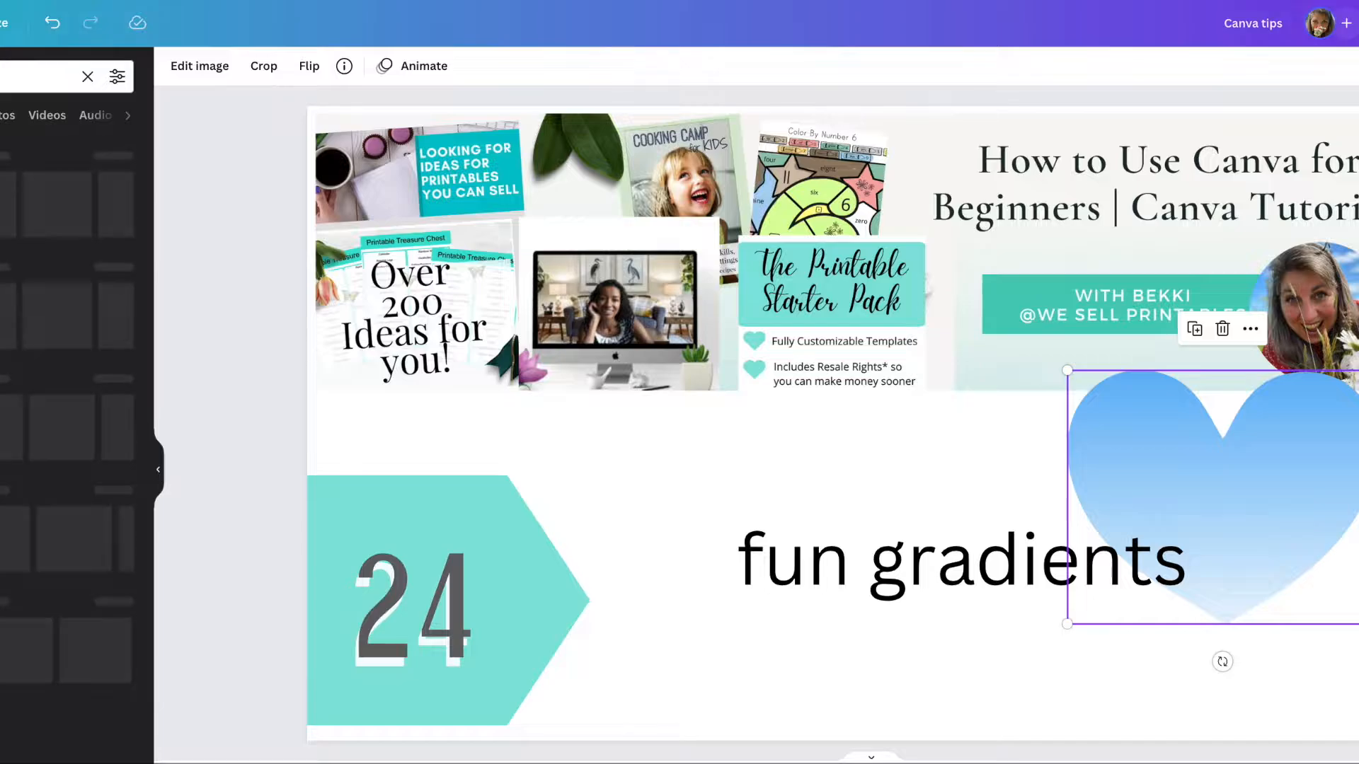
left_click(44, 224)
left_click_drag(782, 461, 630, 431)
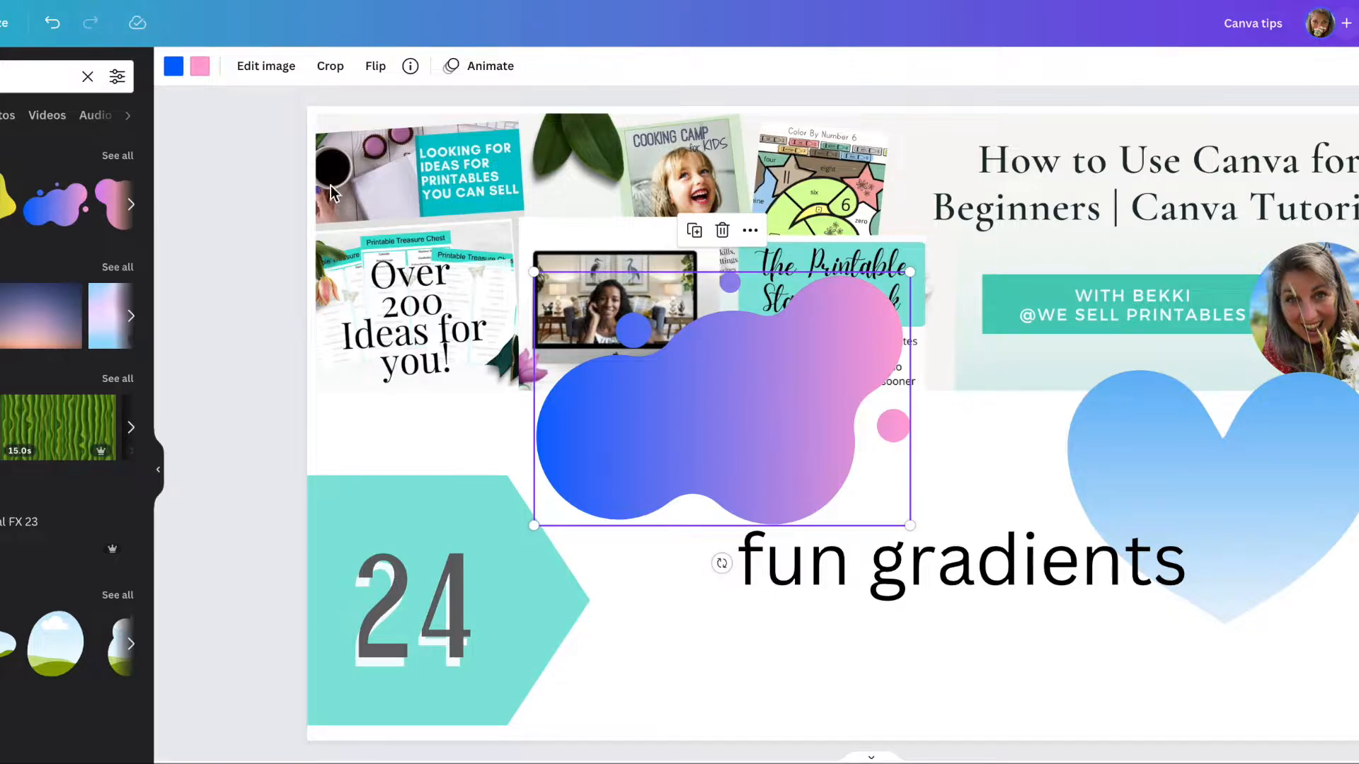
Recolour the gradient blob, changing its light pink to dark pink and its blue to turquoise.
left_click(199, 67)
left_click(0, 196)
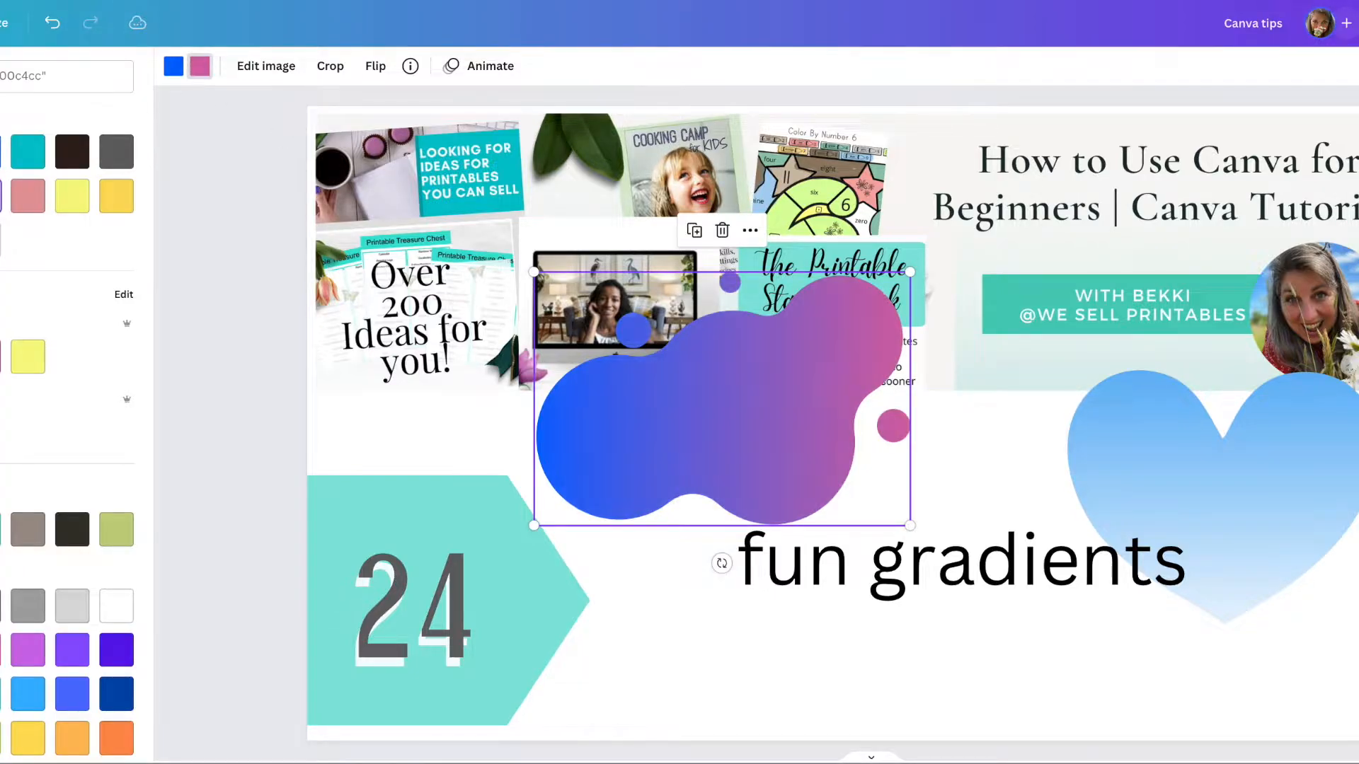
left_click(174, 66)
left_click(3, 694)
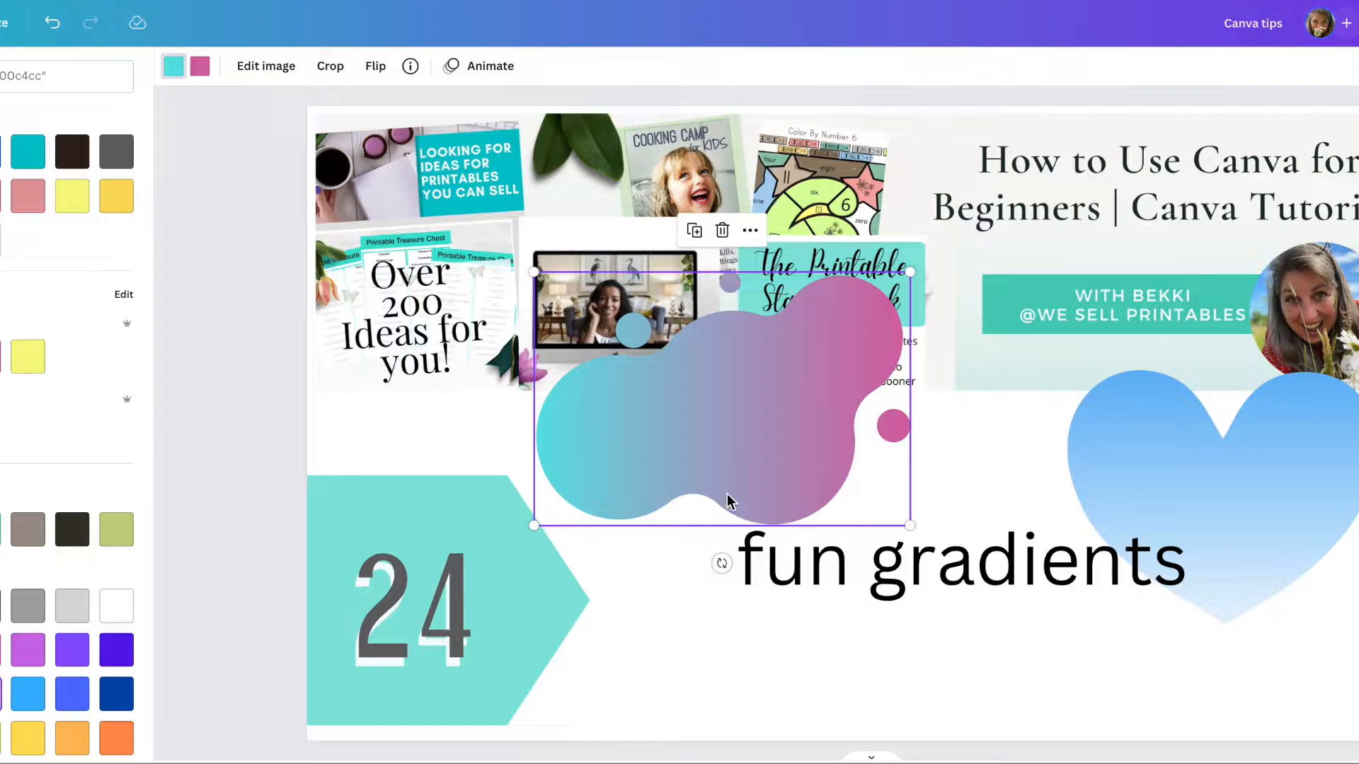
Check which editing options the blue gradient heart offers, leaving it uncropped.
left_click(1211, 519)
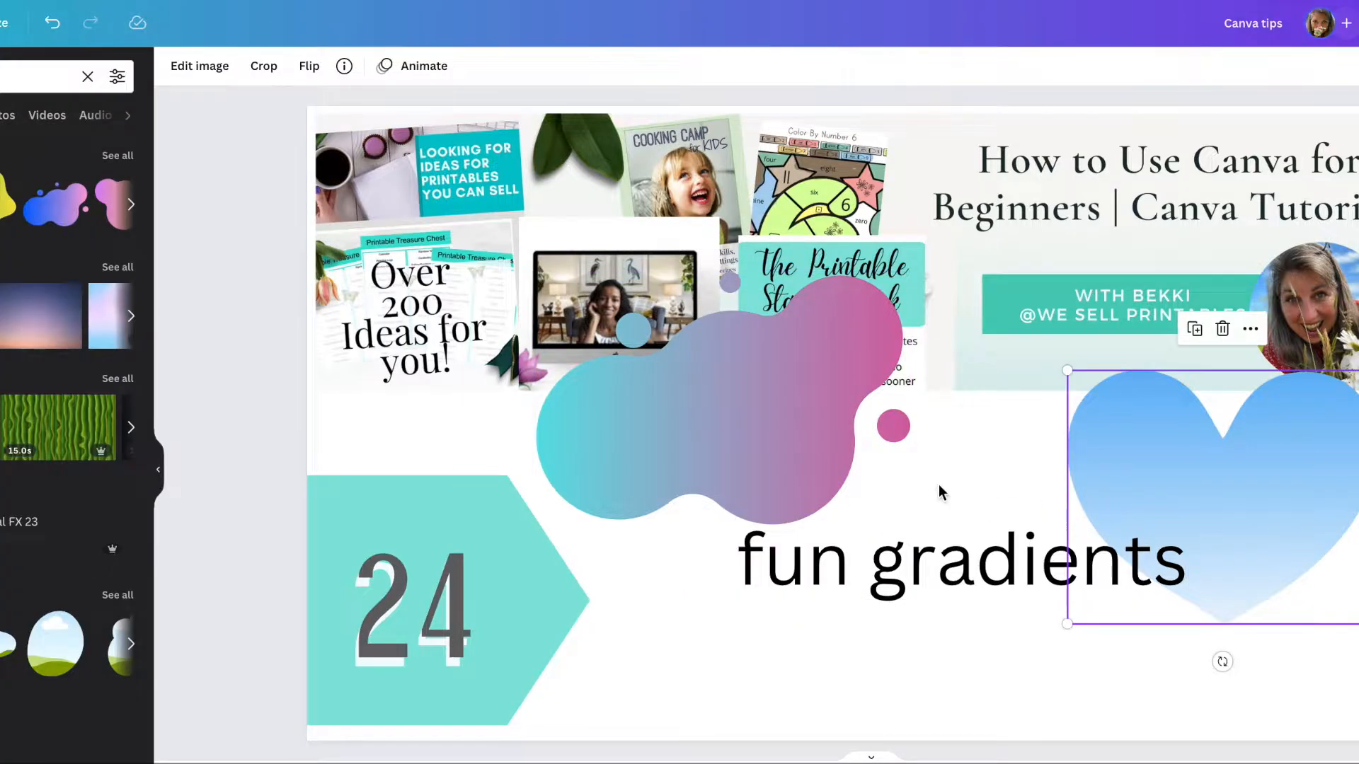
double_click(1243, 472)
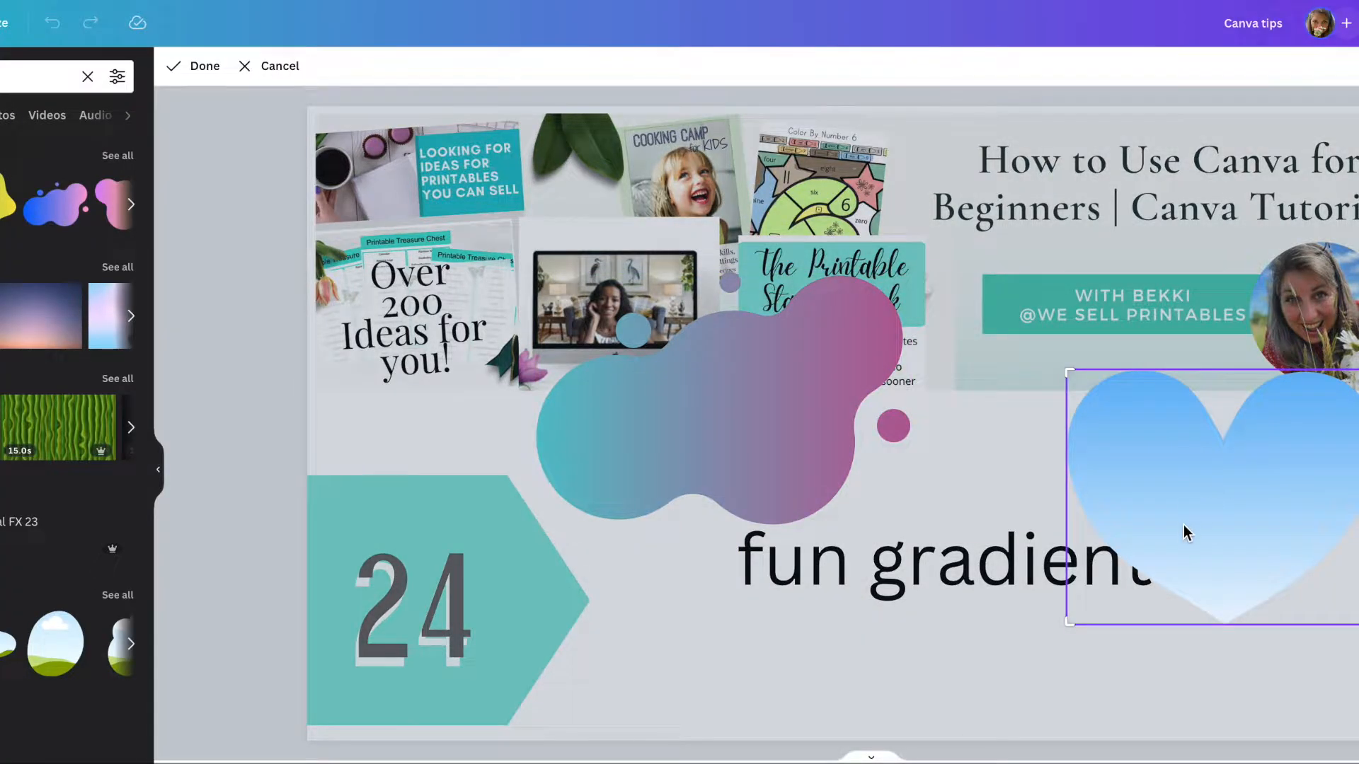
left_click(187, 71)
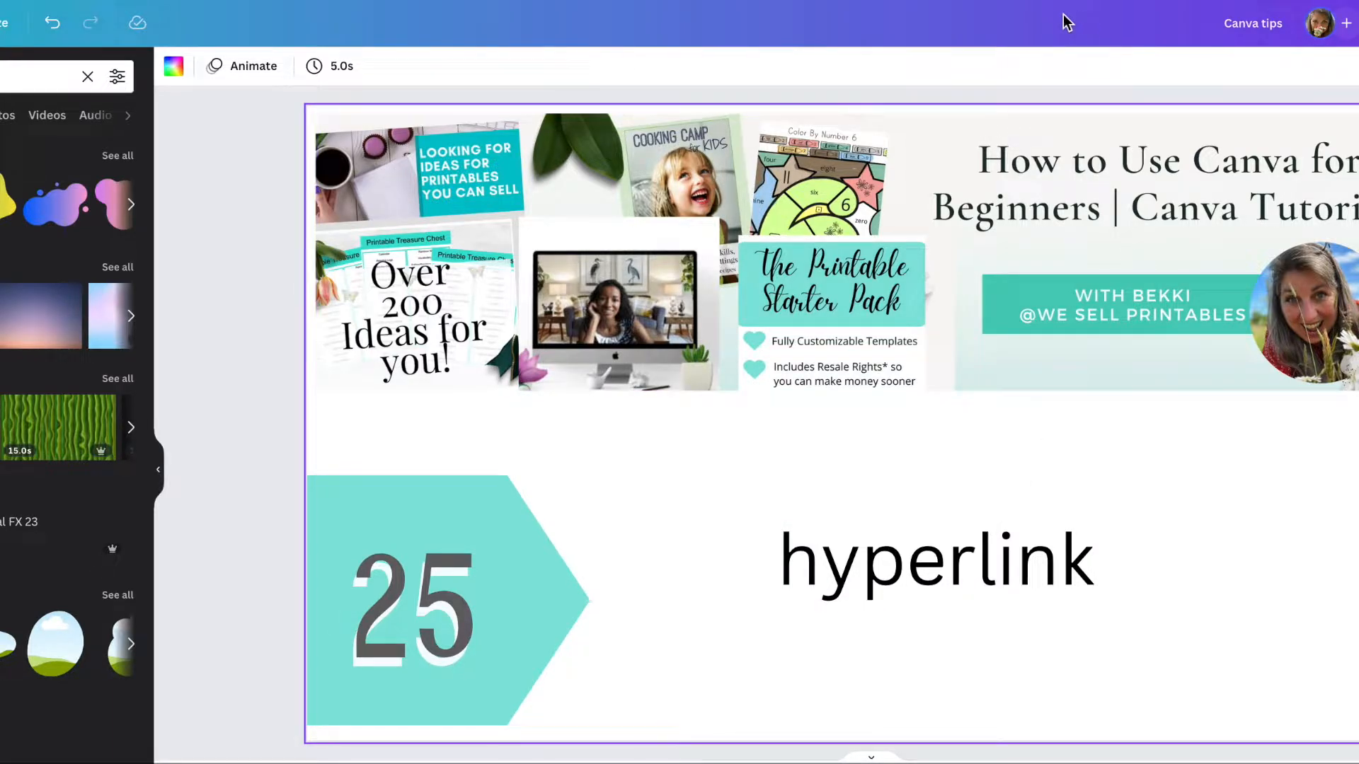
Open the link options for the "hyperlink" text on page 25 and close them without adding a link.
double_click(975, 566)
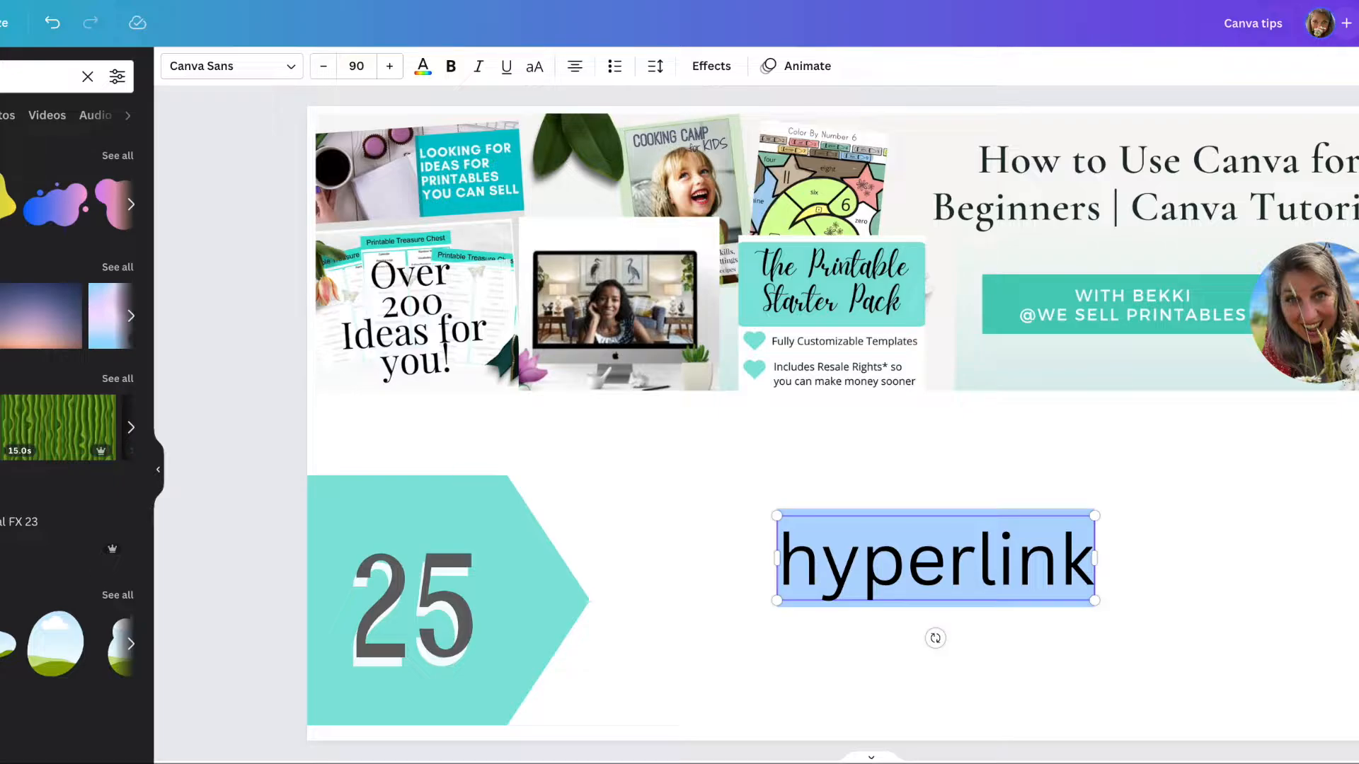
key("ctrl+k")
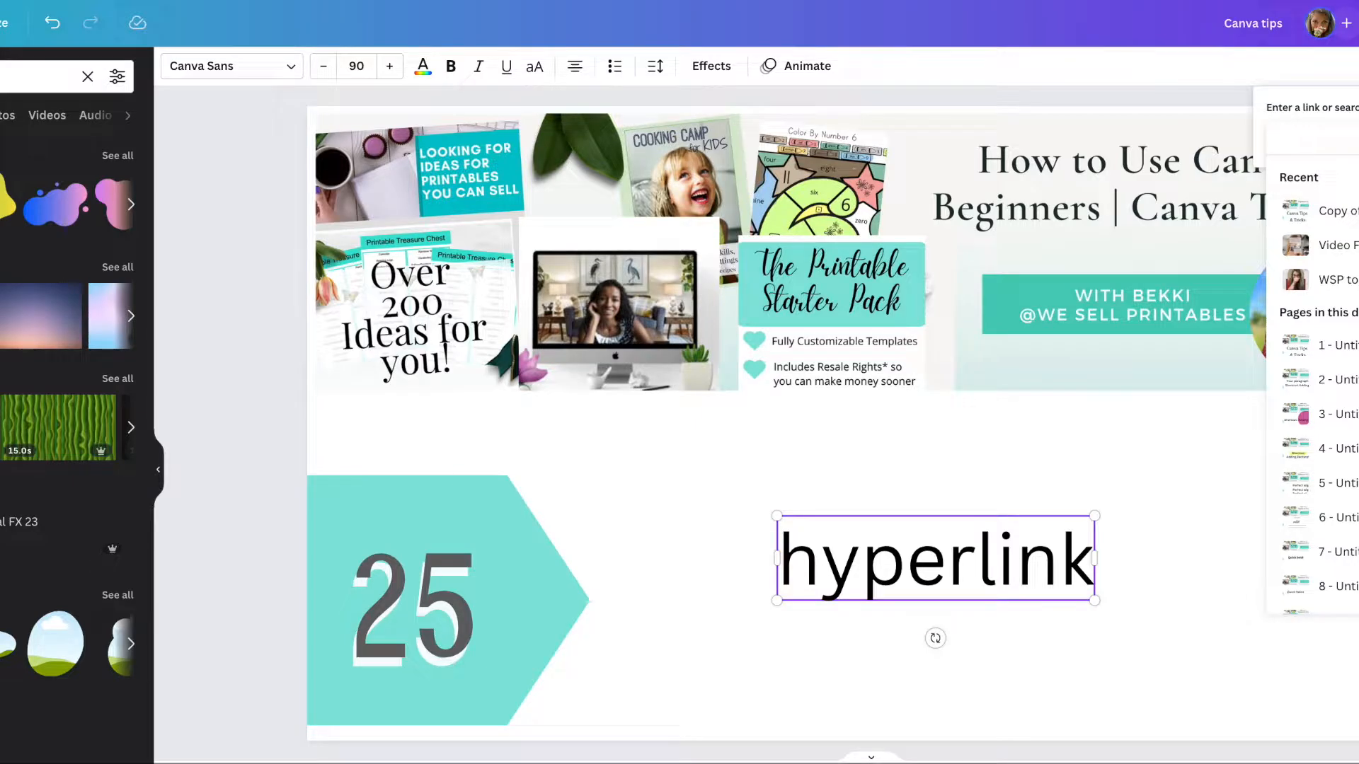
key("Escape")
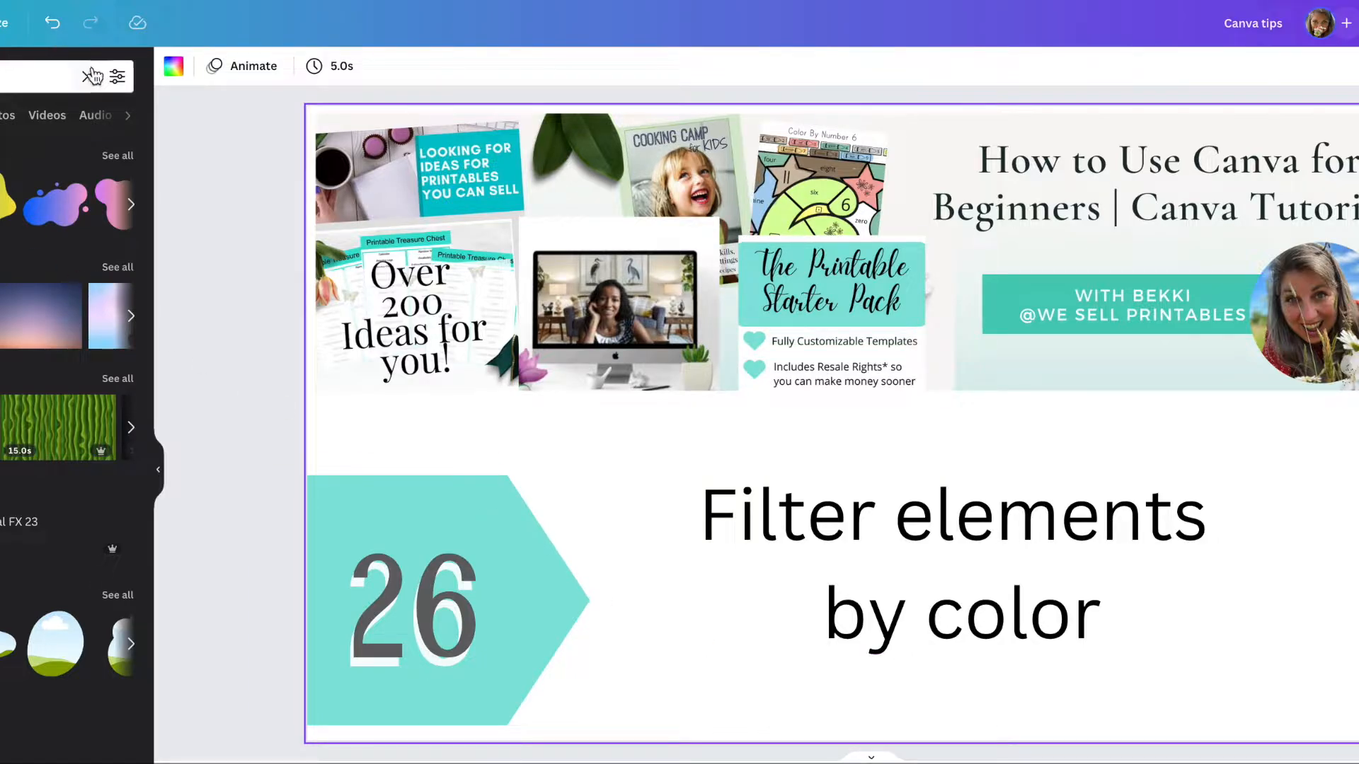
For page 26, clear the previous element search, search for hearts and filter the results by blue.
left_click(88, 75)
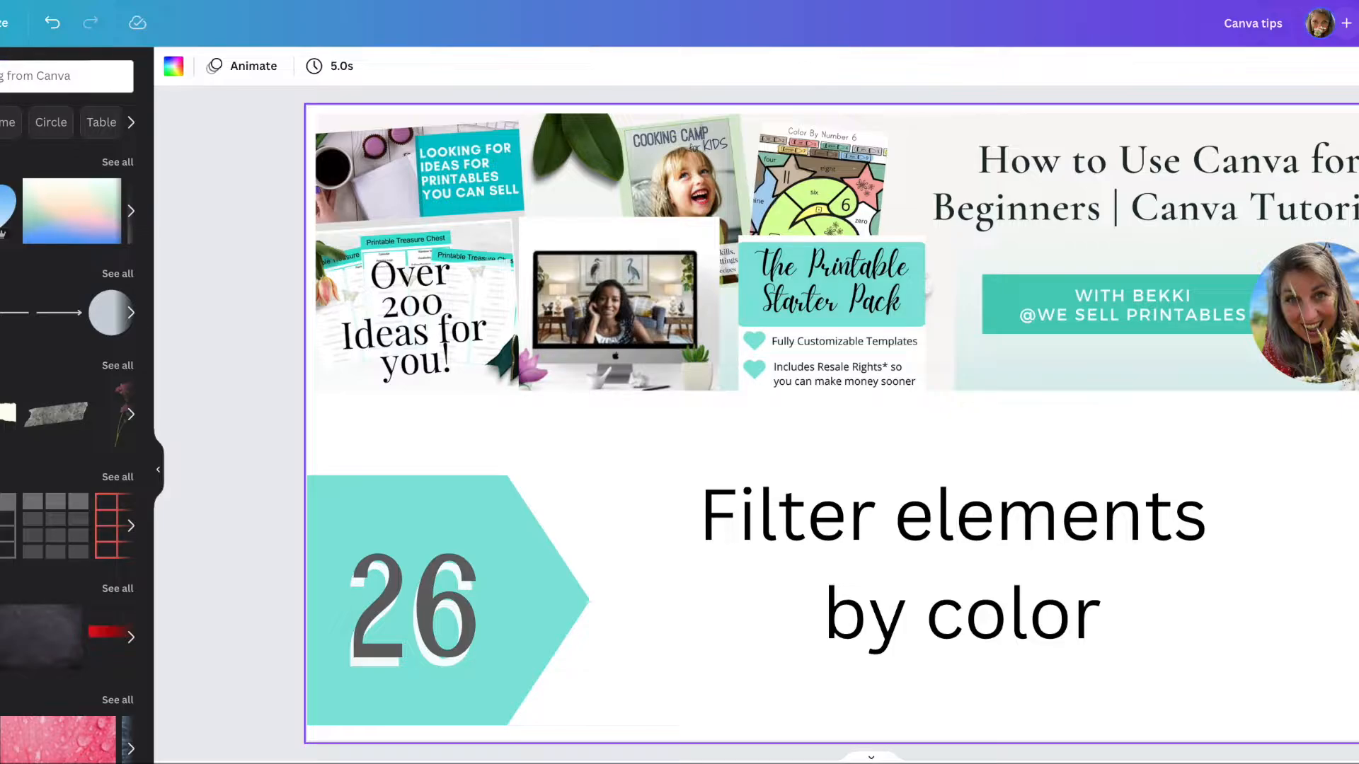
left_click(35, 76)
left_click(108, 116)
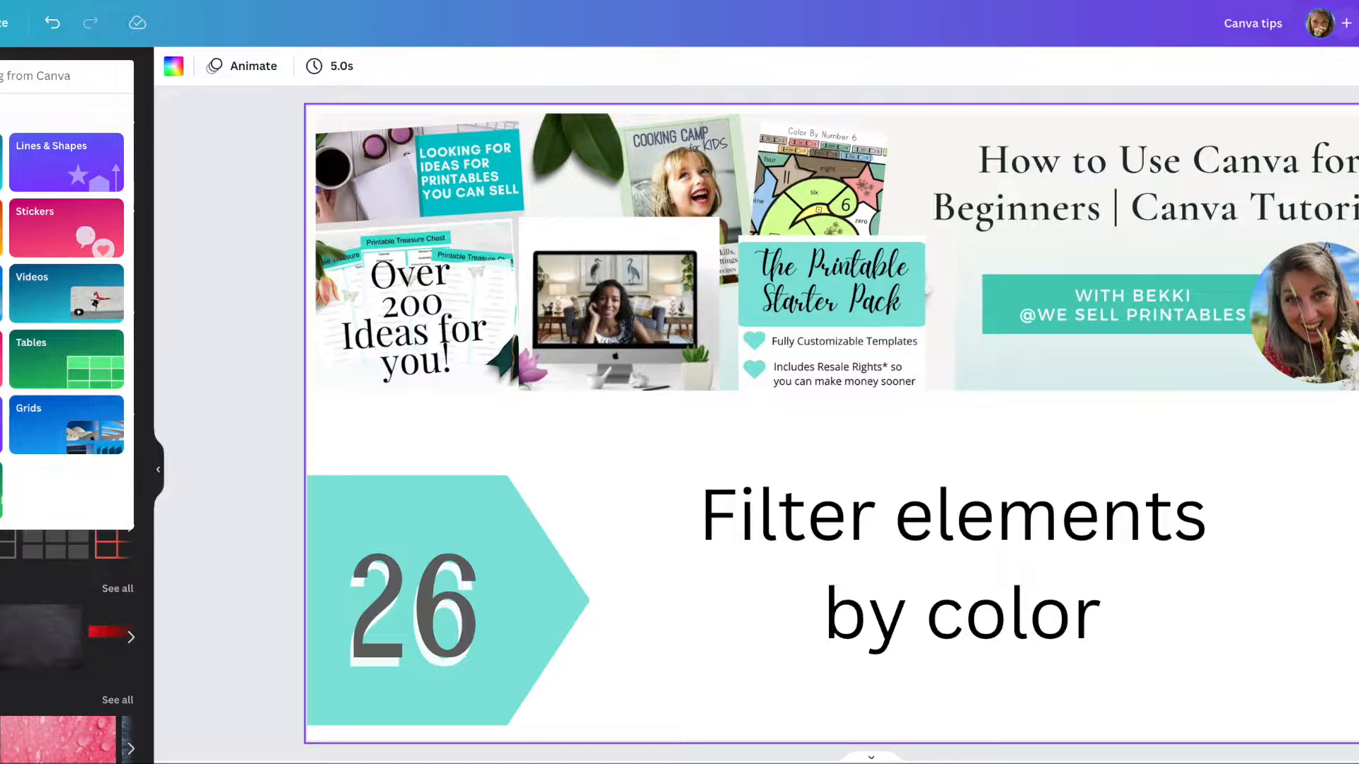
type("f")
key("Return")
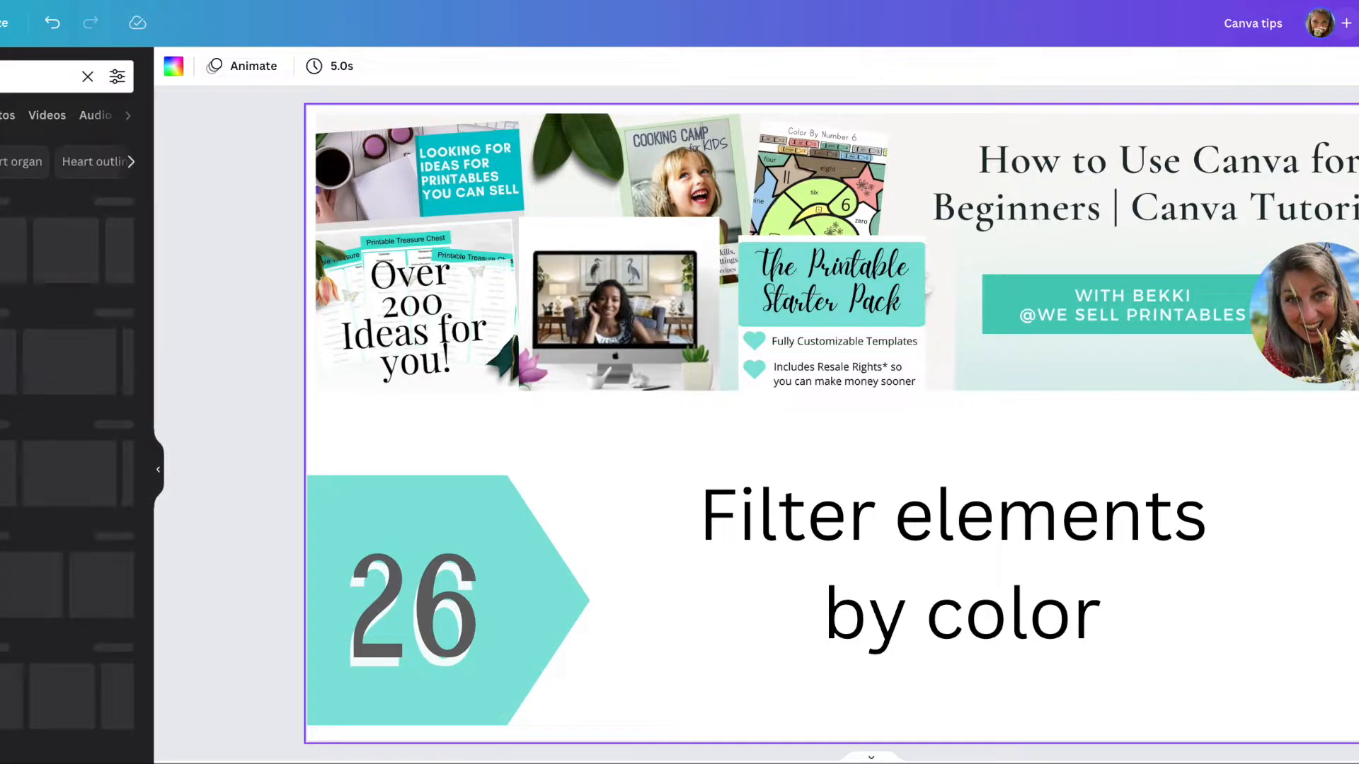
left_click(117, 78)
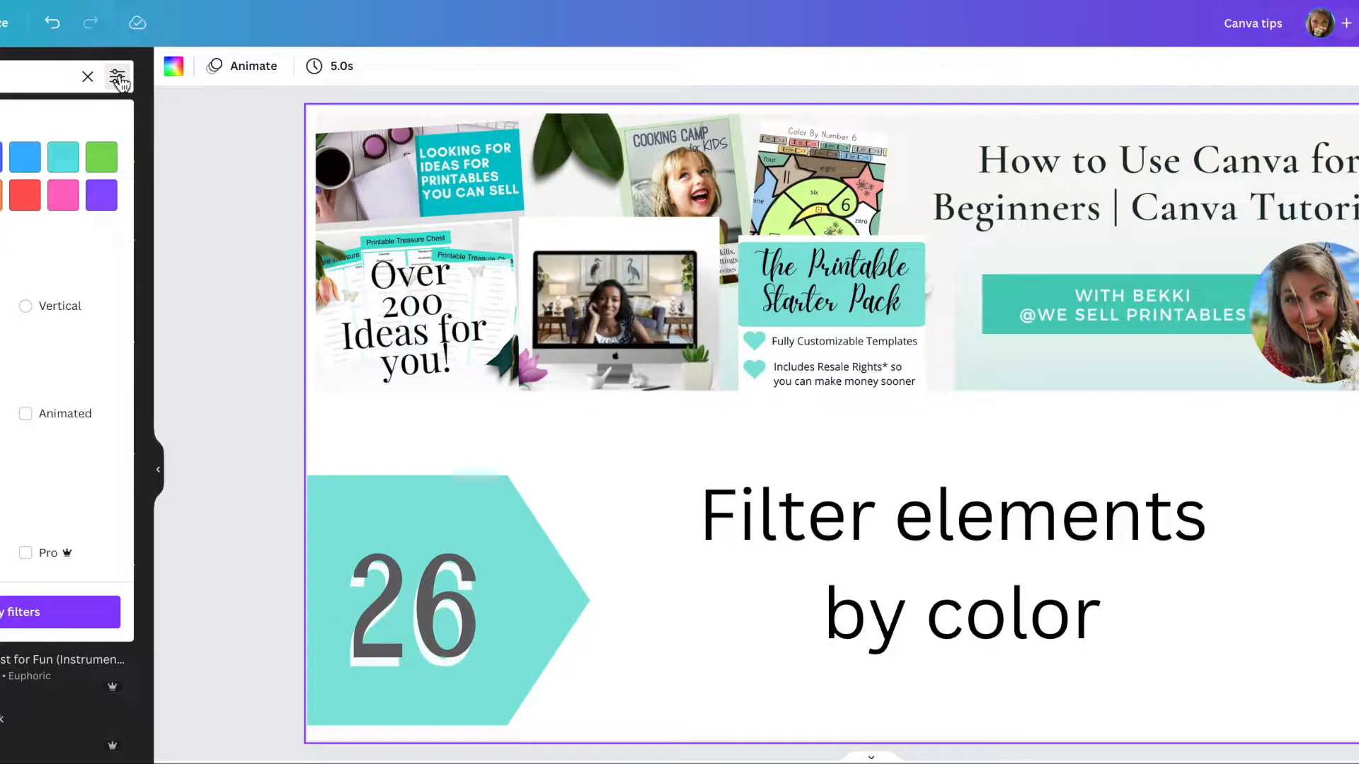
left_click(1, 166)
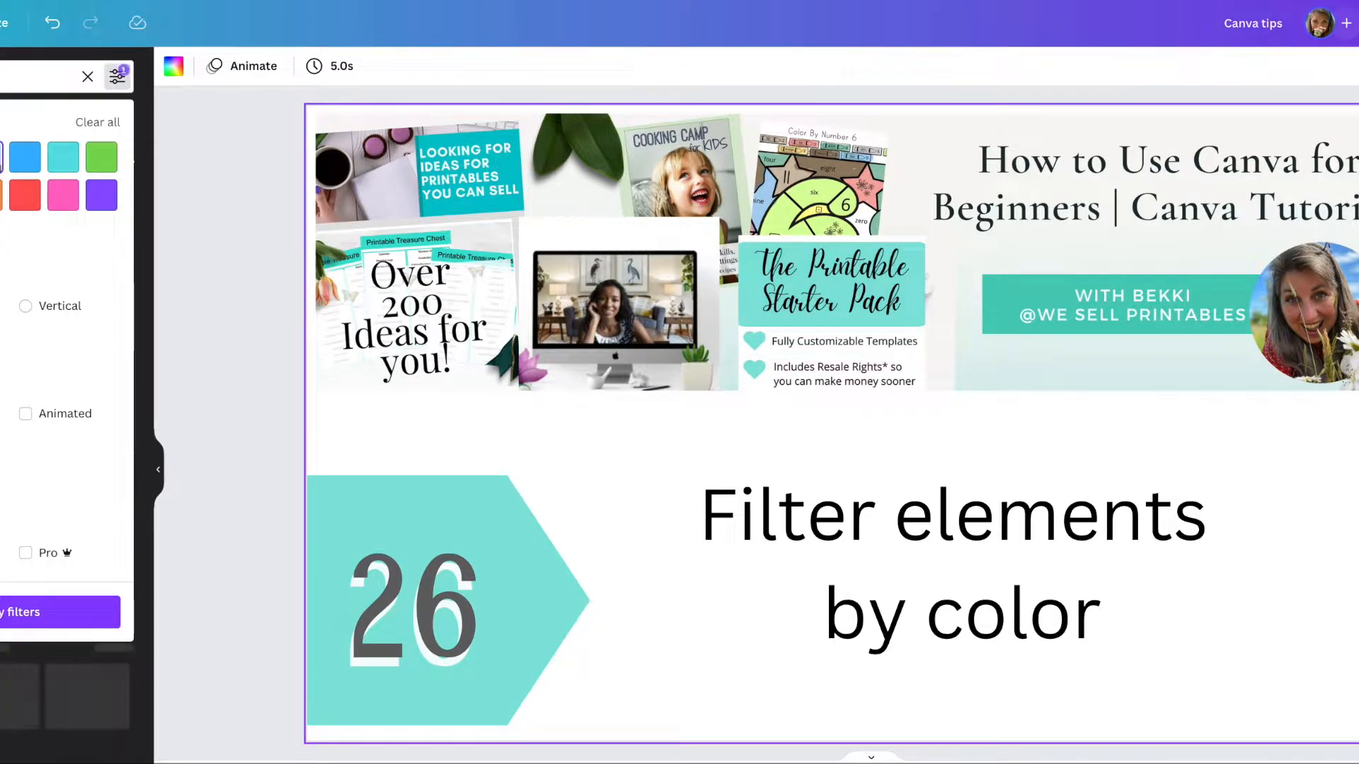
left_click(60, 613)
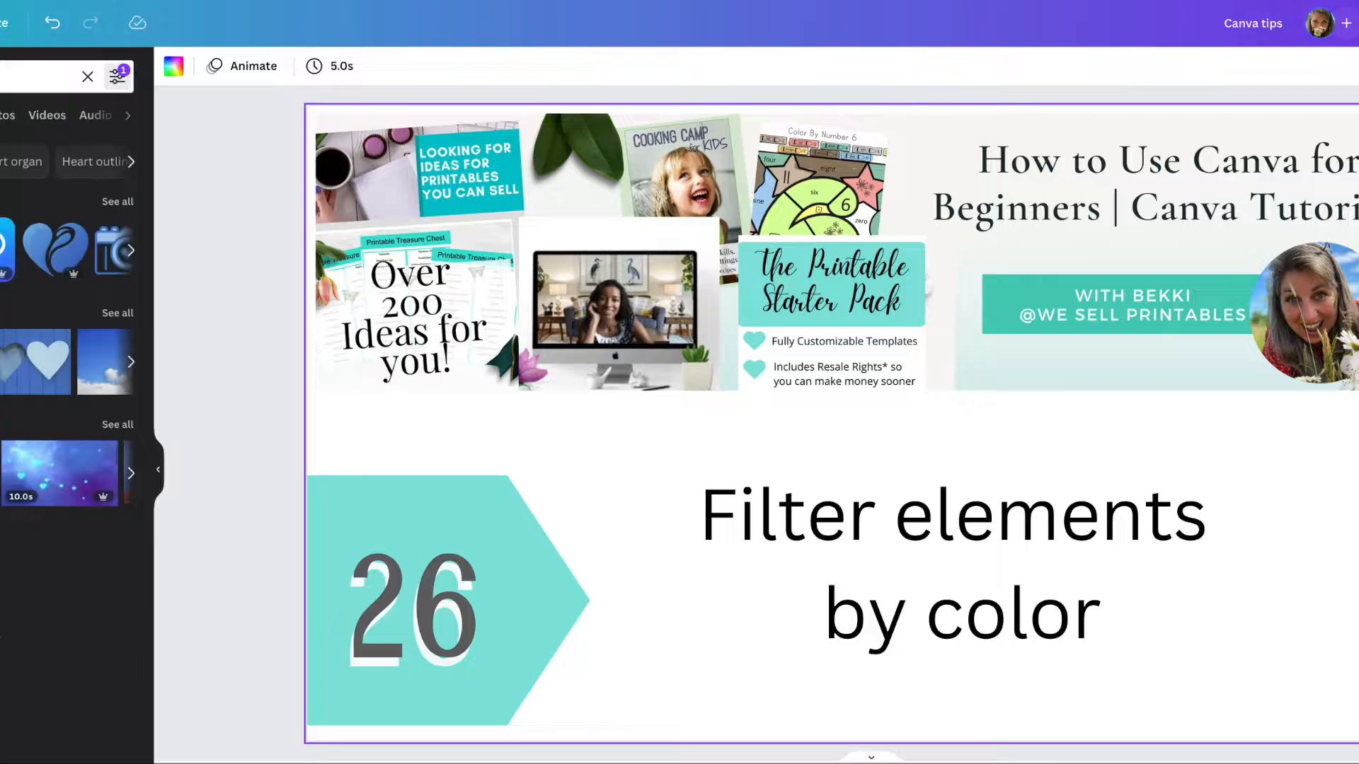
Add the two-part blue heart to page 26, shrink it and place it beside the "by color" text.
left_click(56, 249)
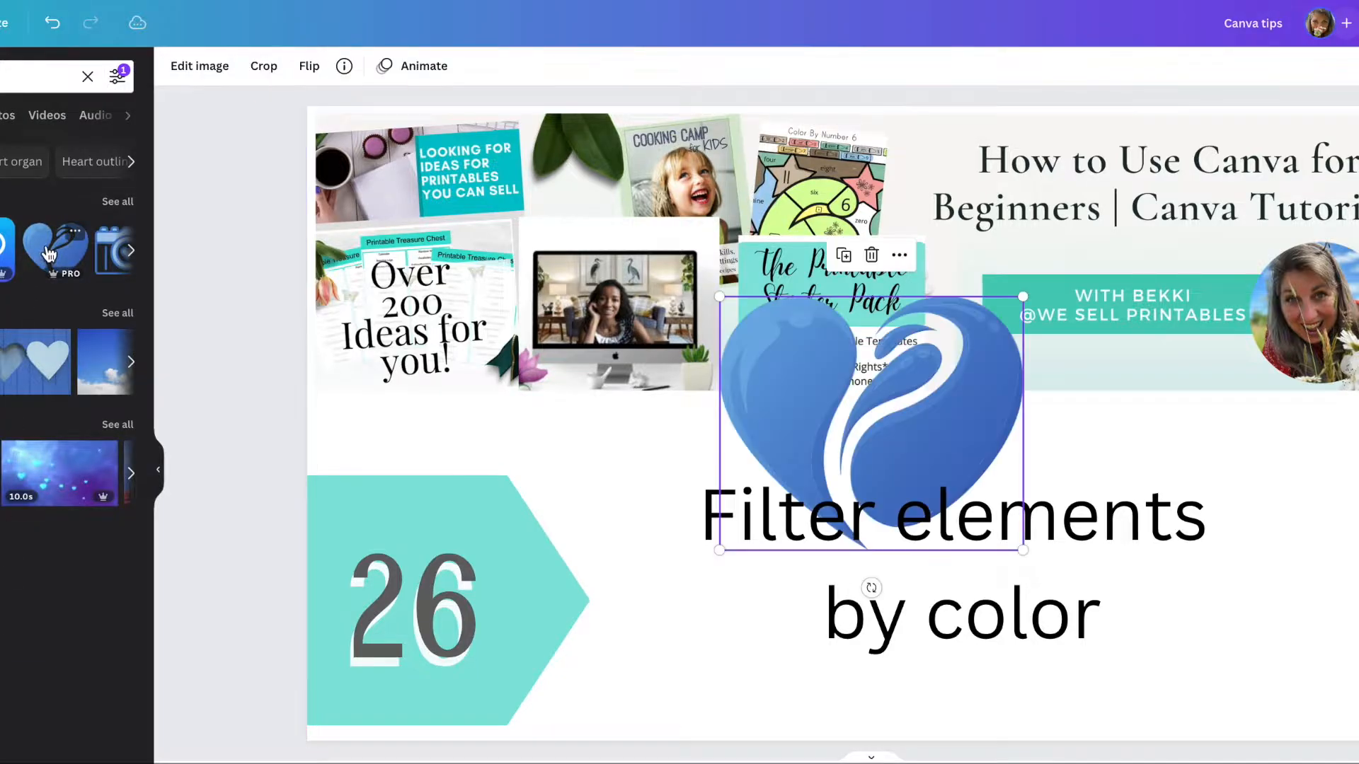
left_click_drag(803, 400, 1191, 447)
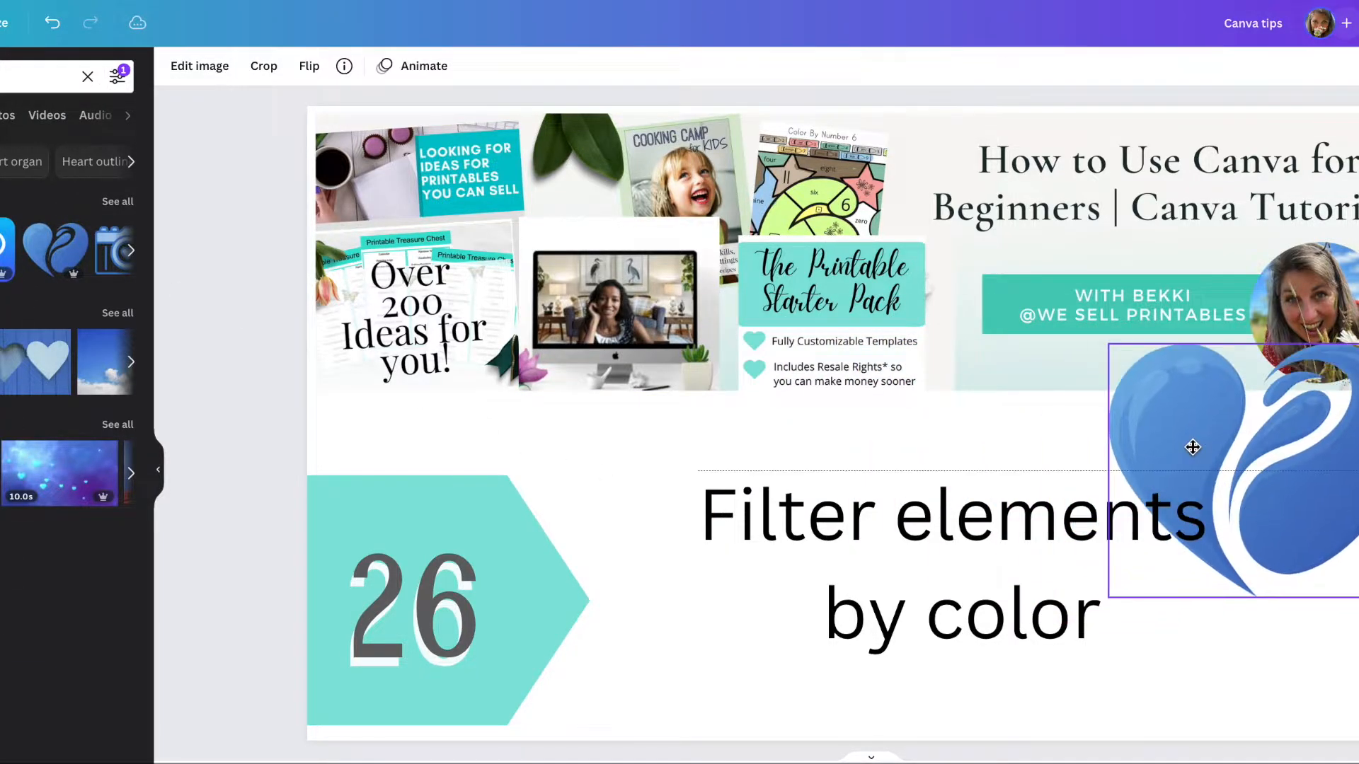
left_click_drag(1108, 344, 1177, 402)
left_click_drag(1232, 478, 1229, 610)
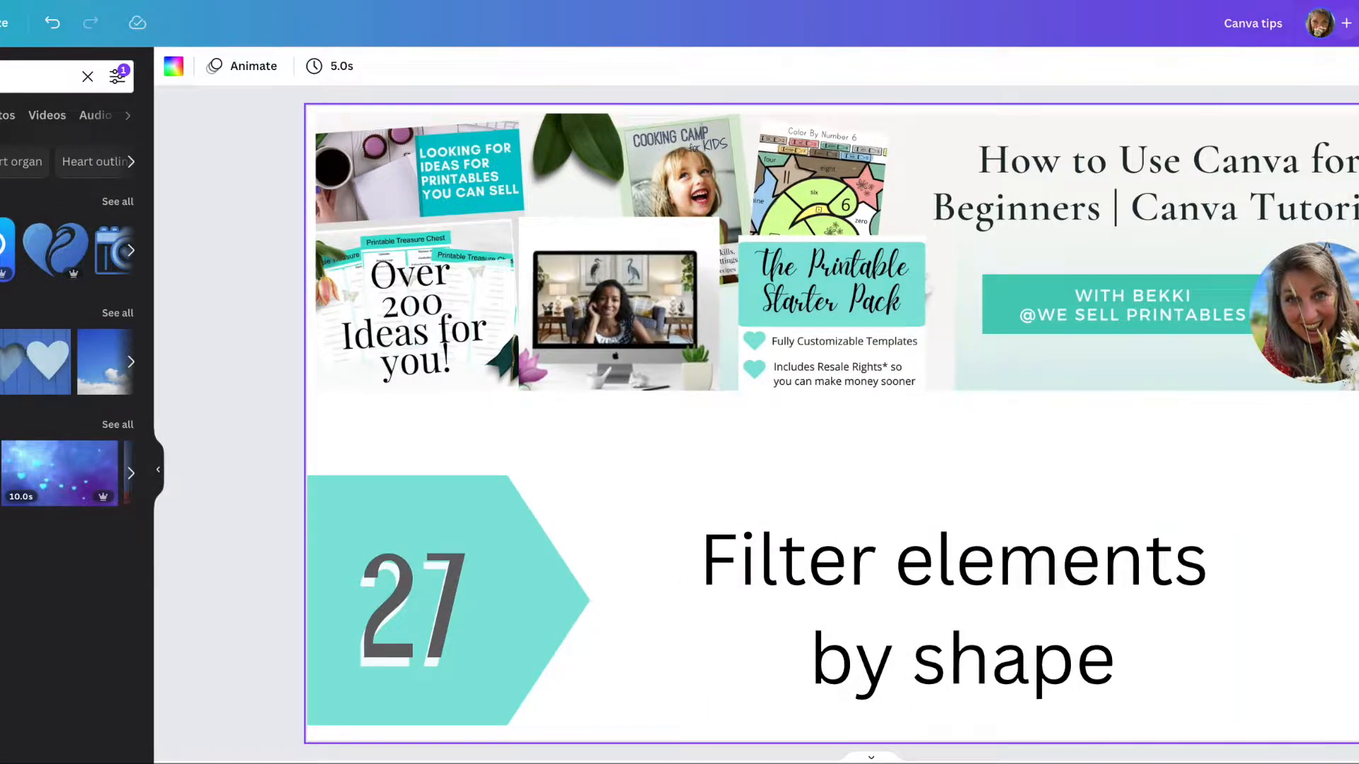
For page 27, search the elements for circles and change the colour filter to green.
left_click(15, 77)
key("BackSpace")
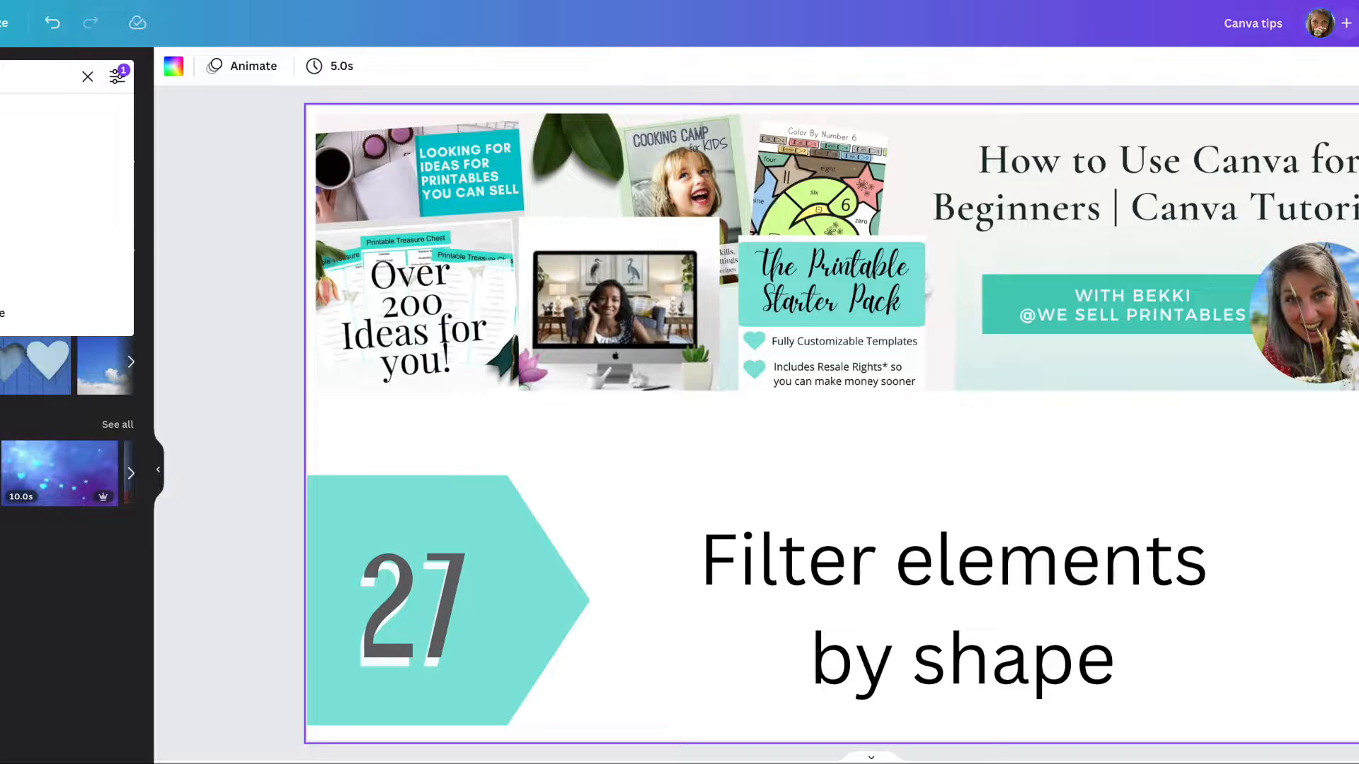
key("Return")
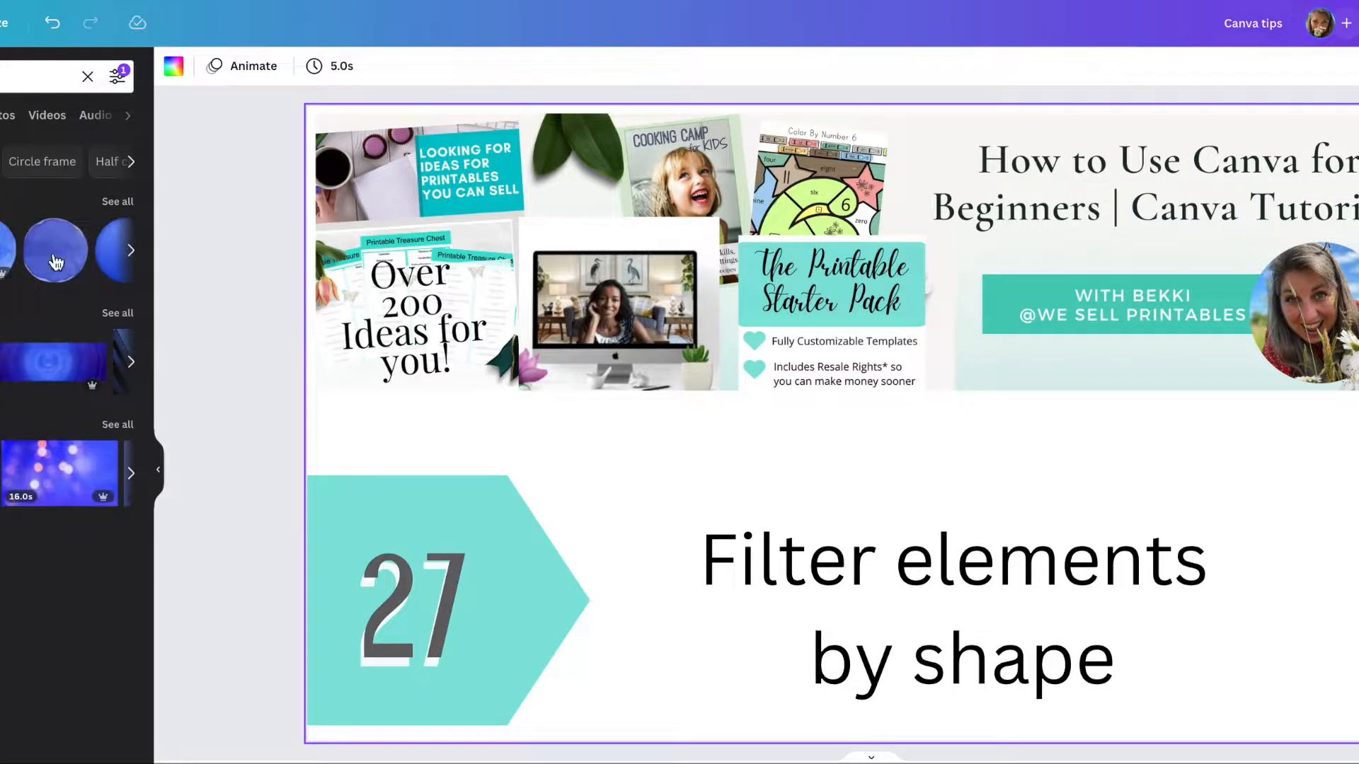
left_click(117, 75)
left_click(101, 157)
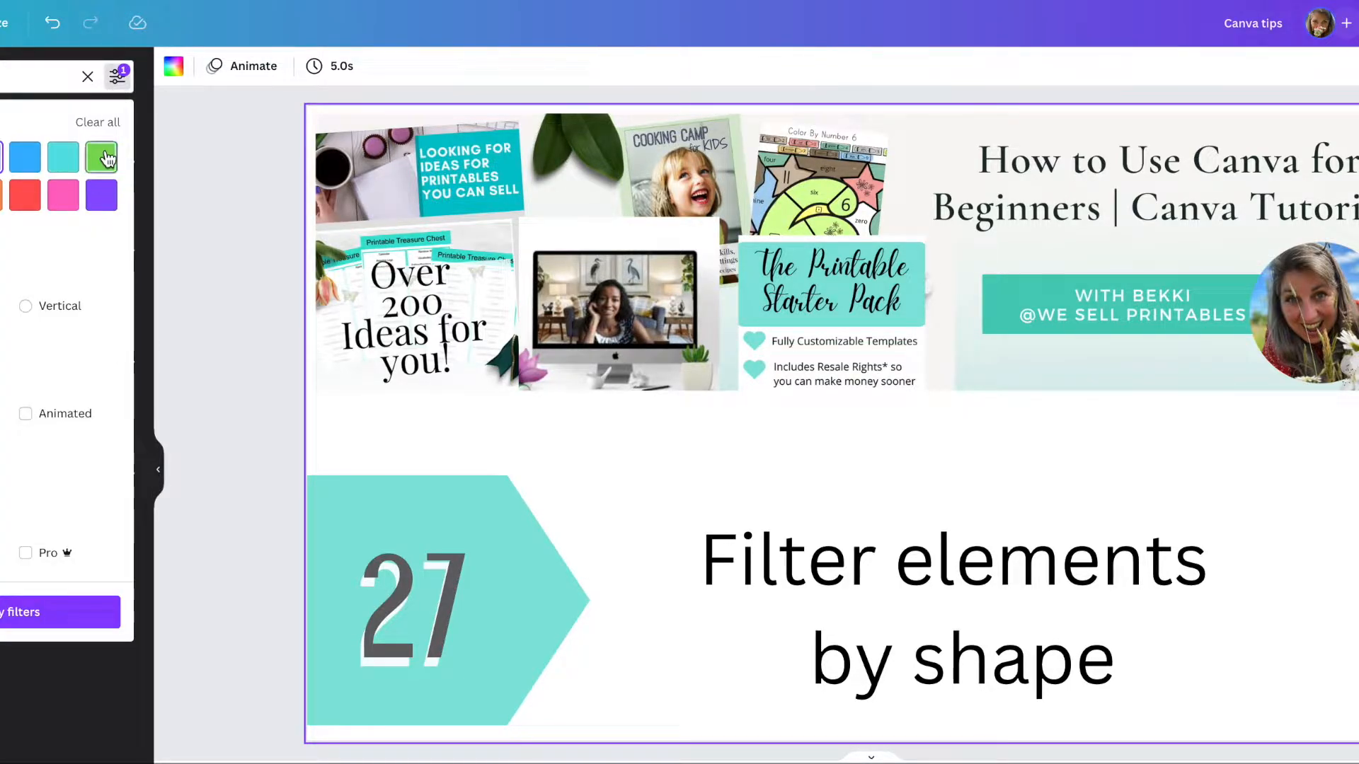
left_click(60, 612)
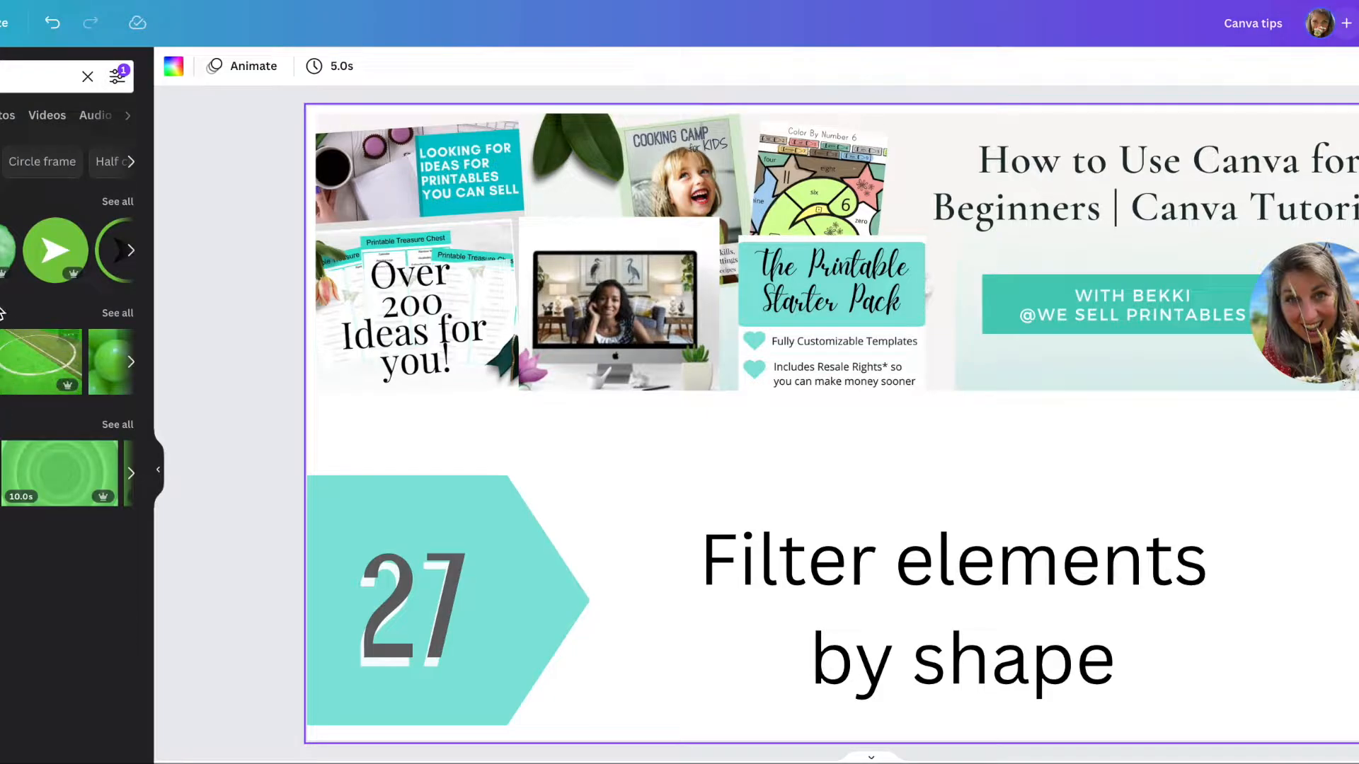
Add the light green circle to page 27 and move it toward the page's right side.
left_click(3, 251)
left_click_drag(840, 466, 1132, 464)
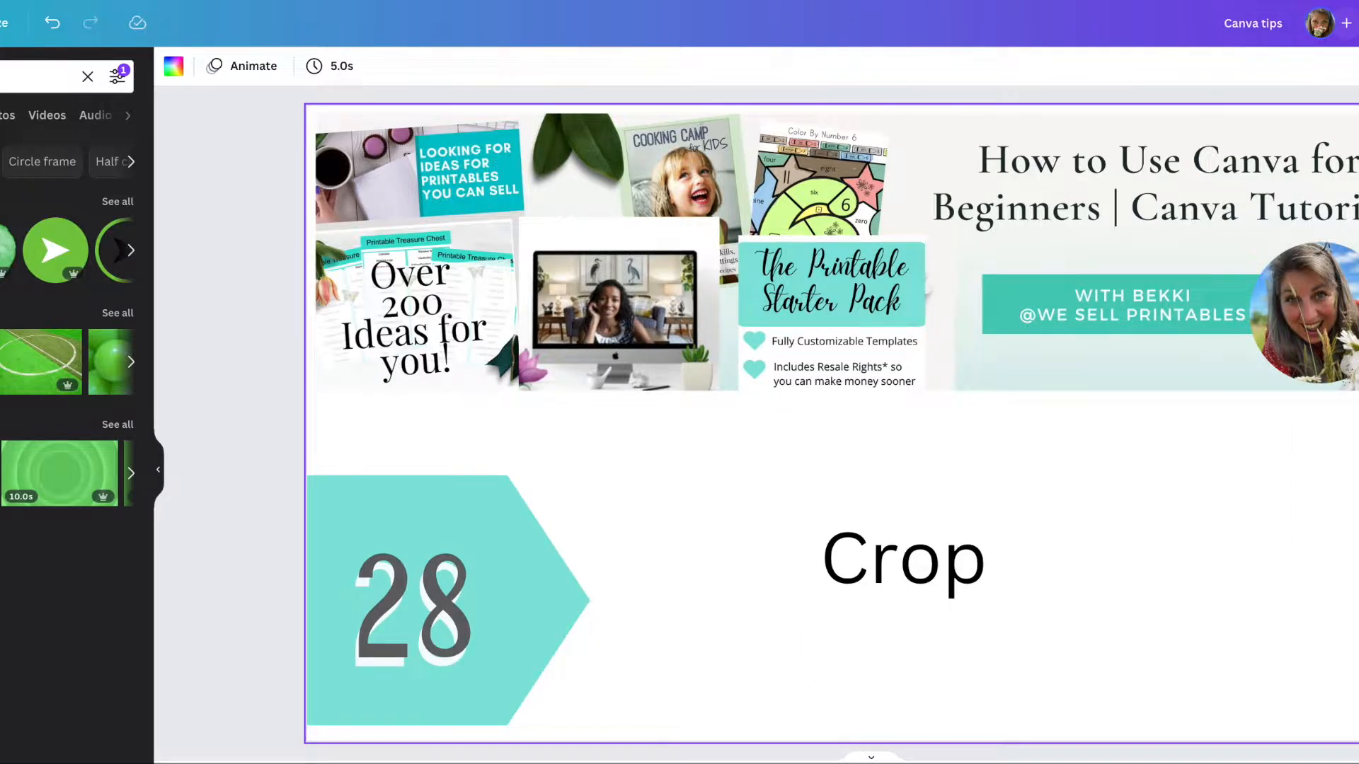
On page 28, crop the photo collage off the banner image so only its title and portrait section remains.
left_click(890, 341)
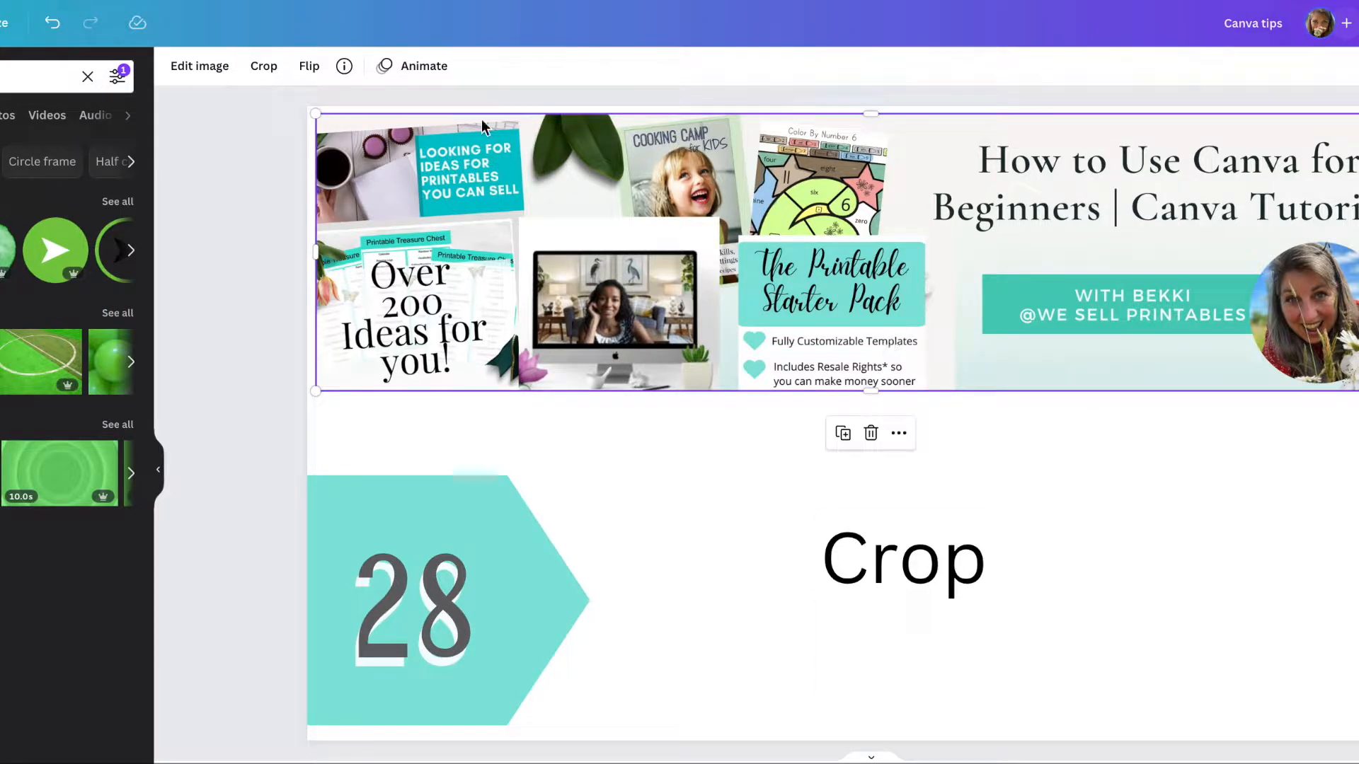
left_click(262, 67)
left_click_drag(313, 114, 924, 101)
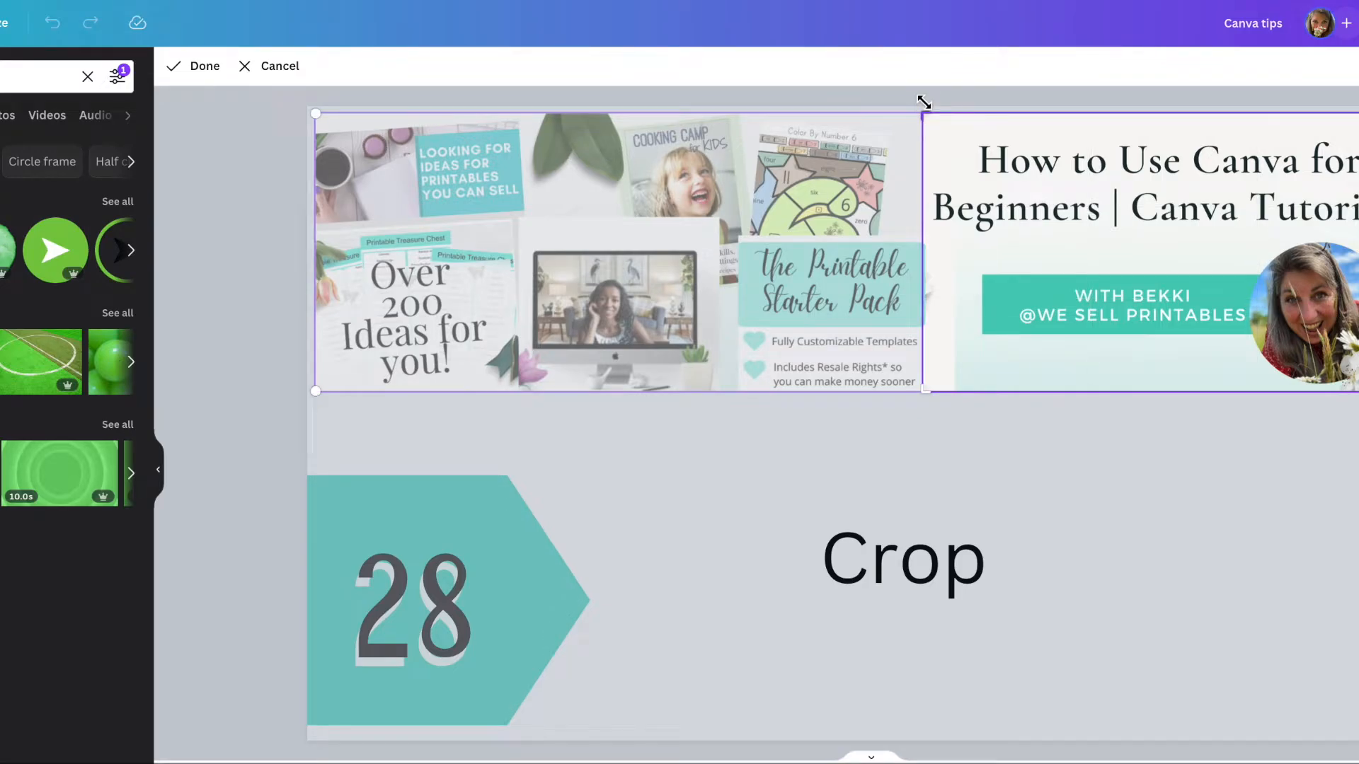
key("Return")
left_click(829, 299)
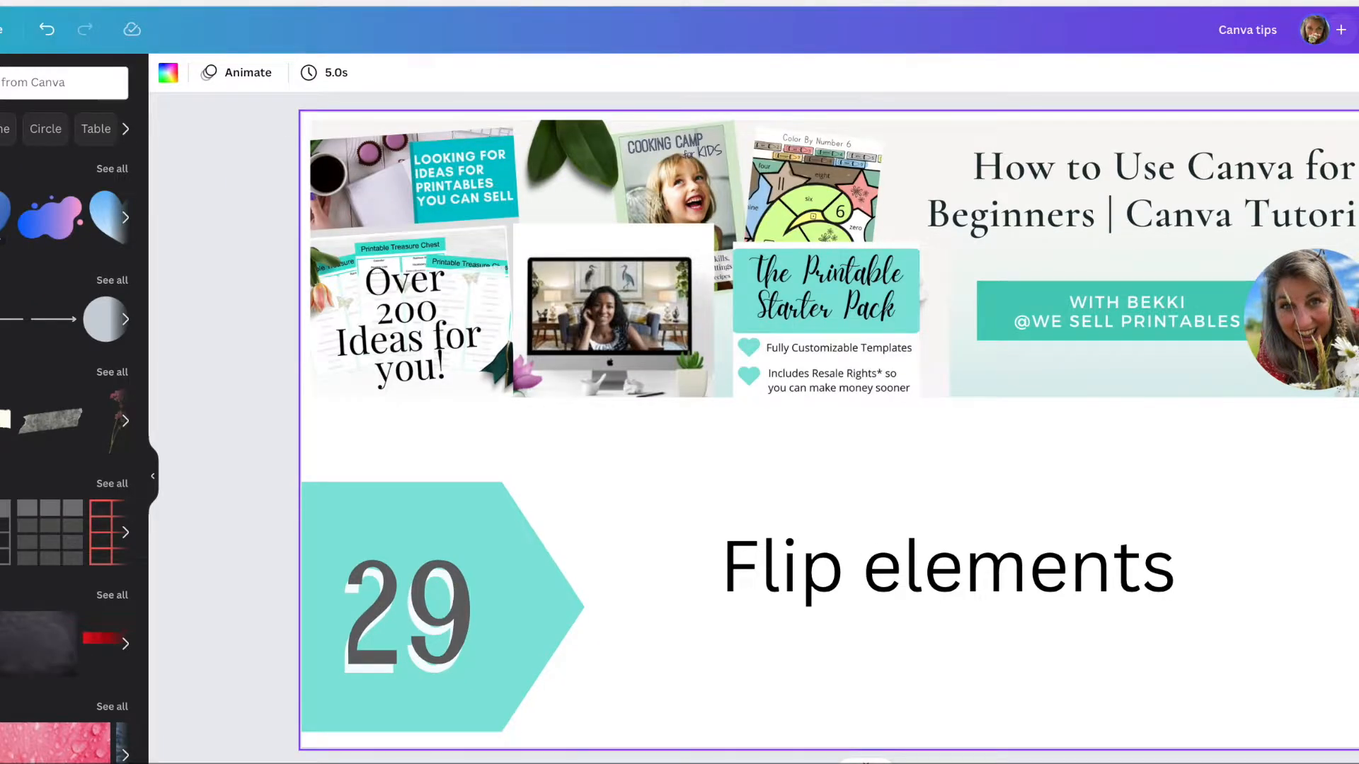
Add the blue gradient heart to page 29 and move it so it overlaps the end of the "Flip elements" text.
left_click(114, 213)
left_click(1, 228)
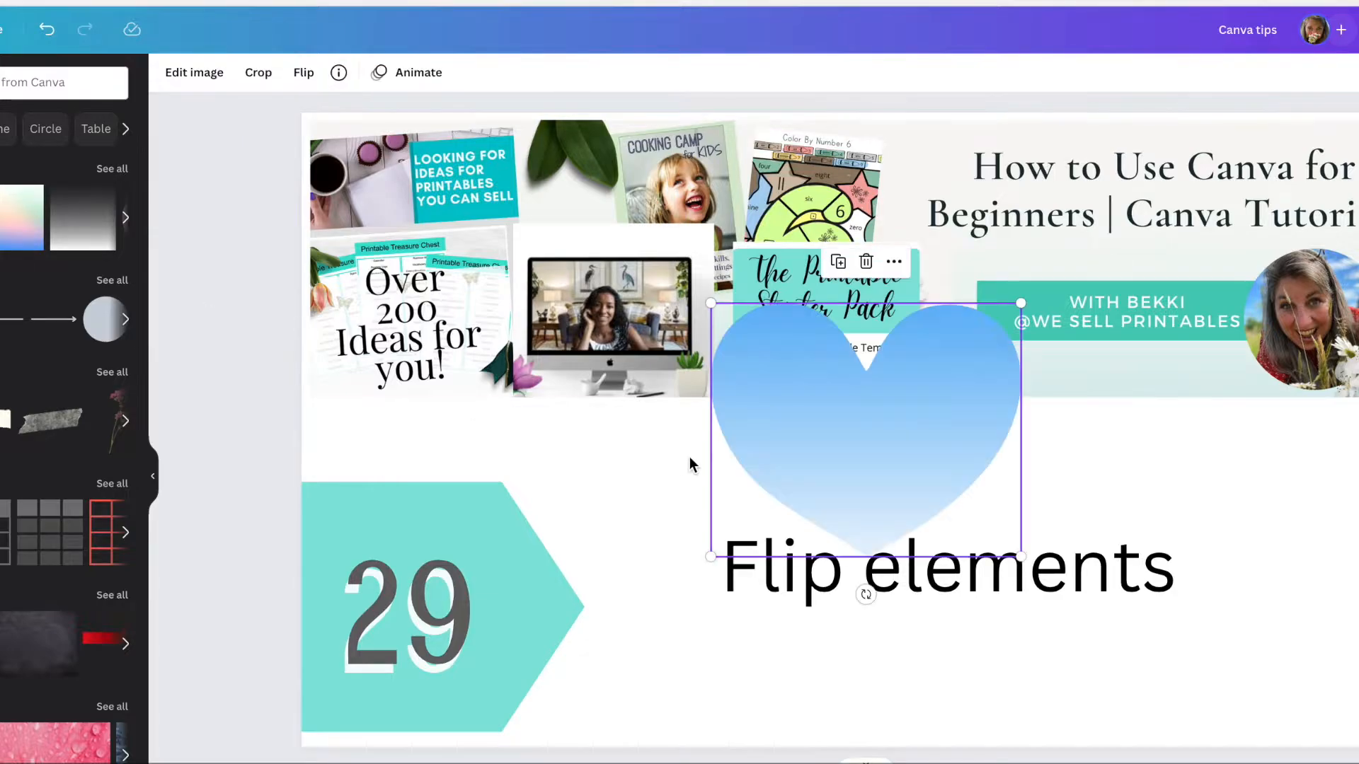
left_click_drag(808, 400, 1230, 419)
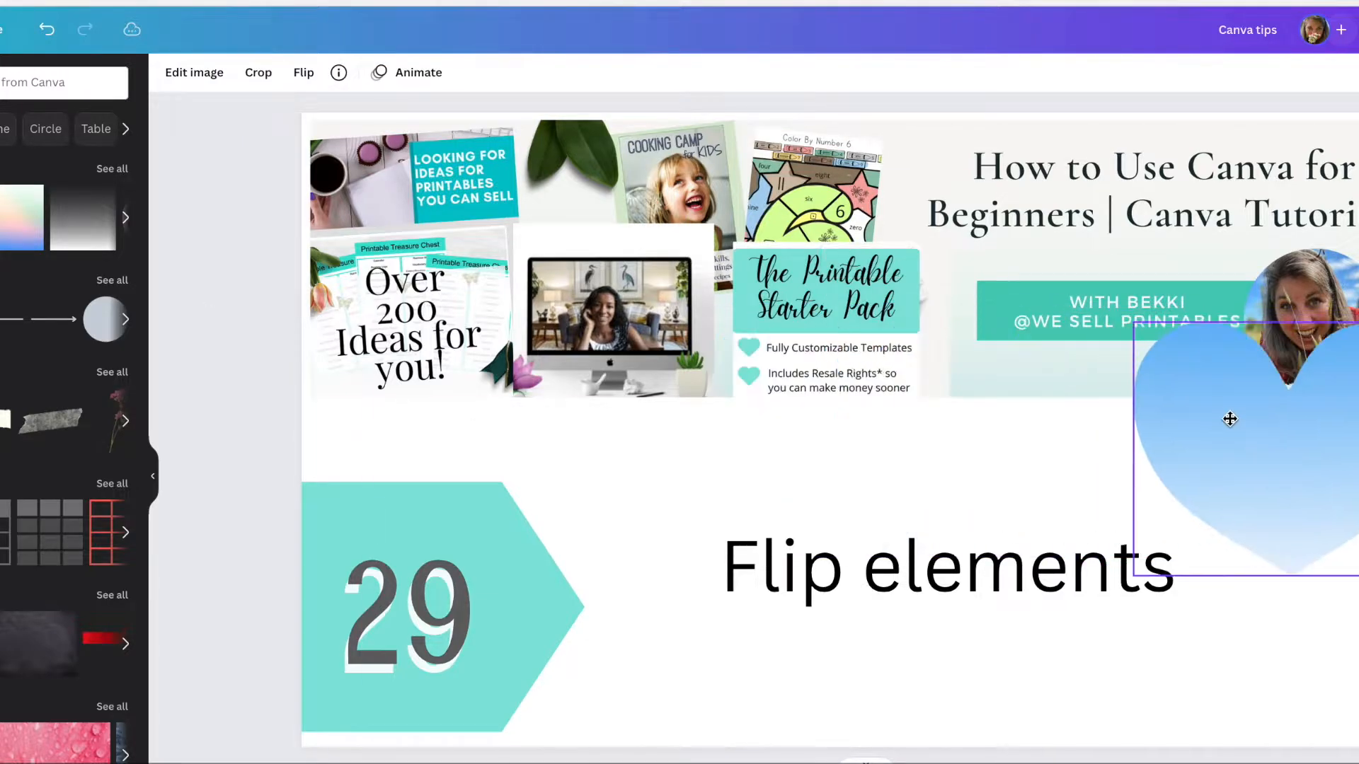
left_click(1158, 421)
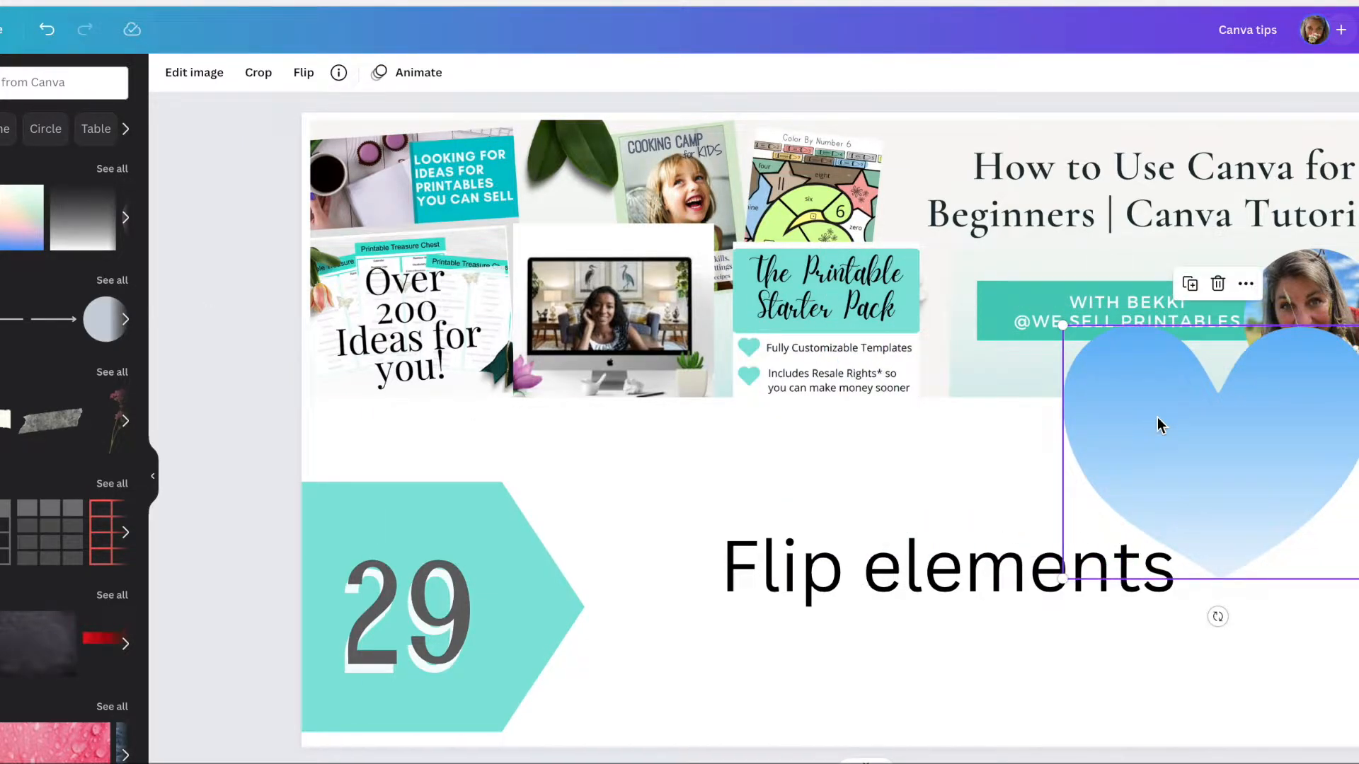
left_click(1182, 694)
left_click(1217, 540)
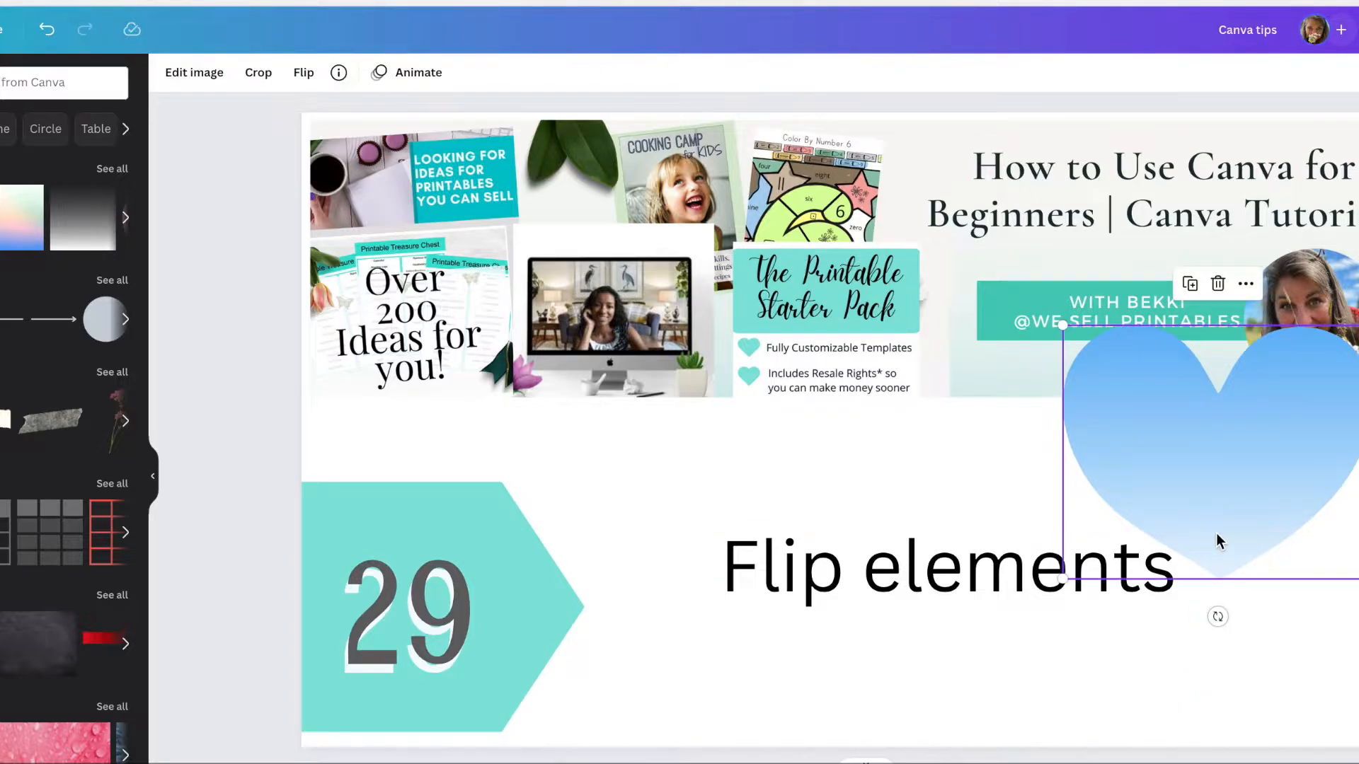
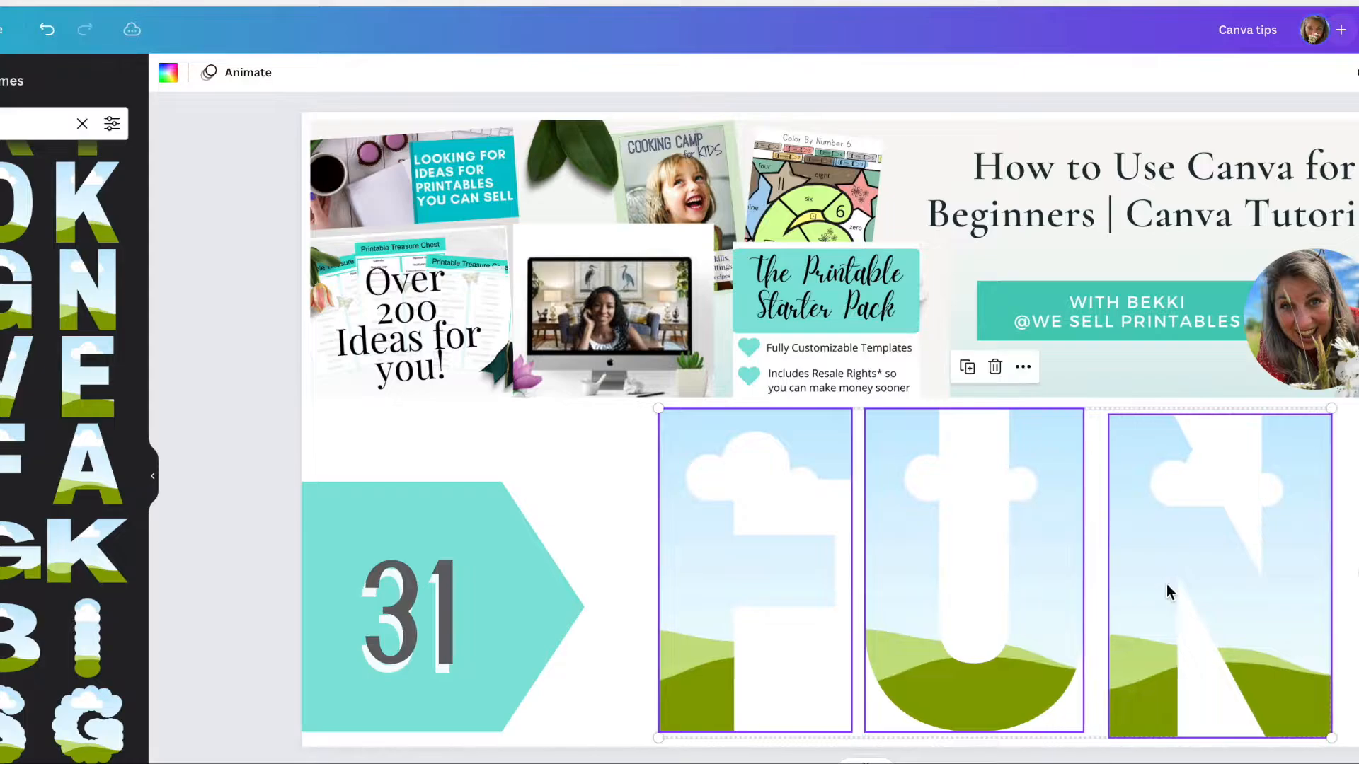
Tidy up the spacing and alignment of the F, U and N letter frames on page 31.
left_click(1355, 72)
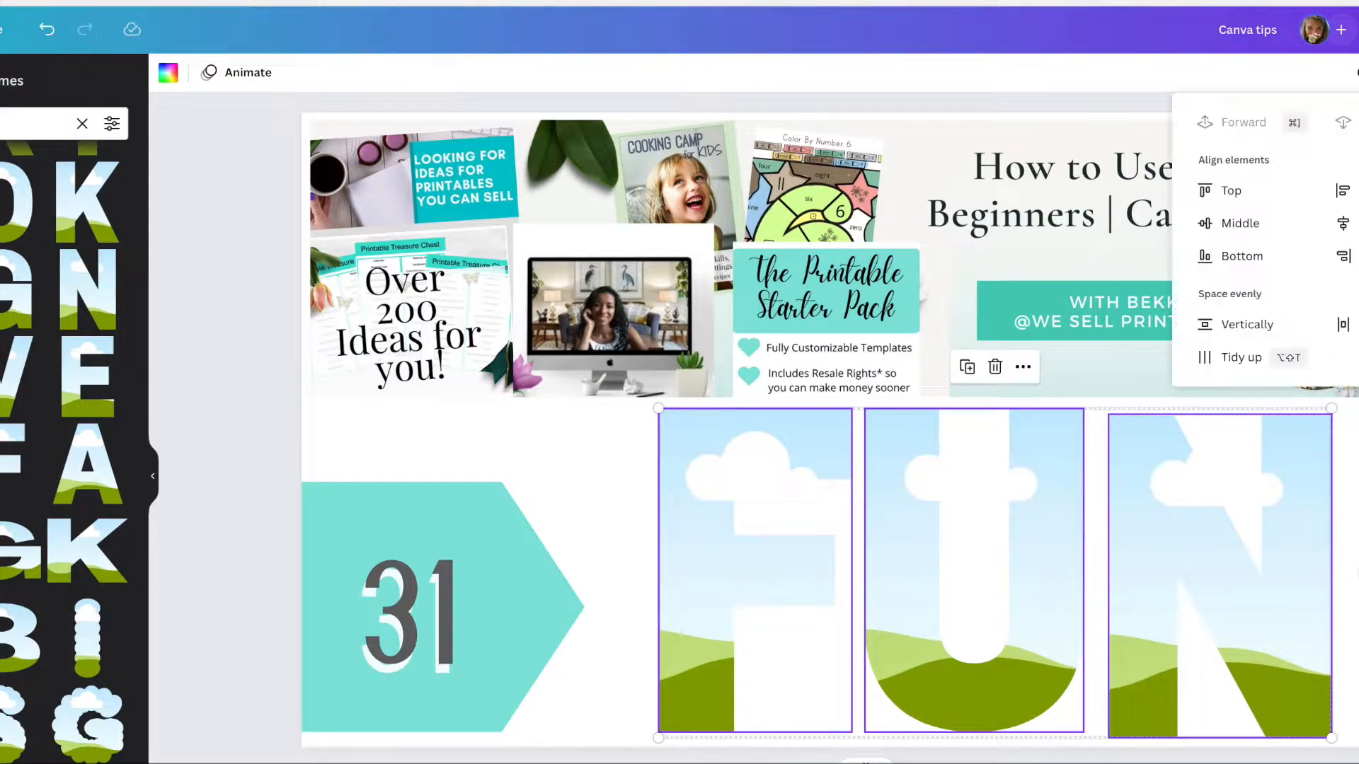
left_click(1244, 357)
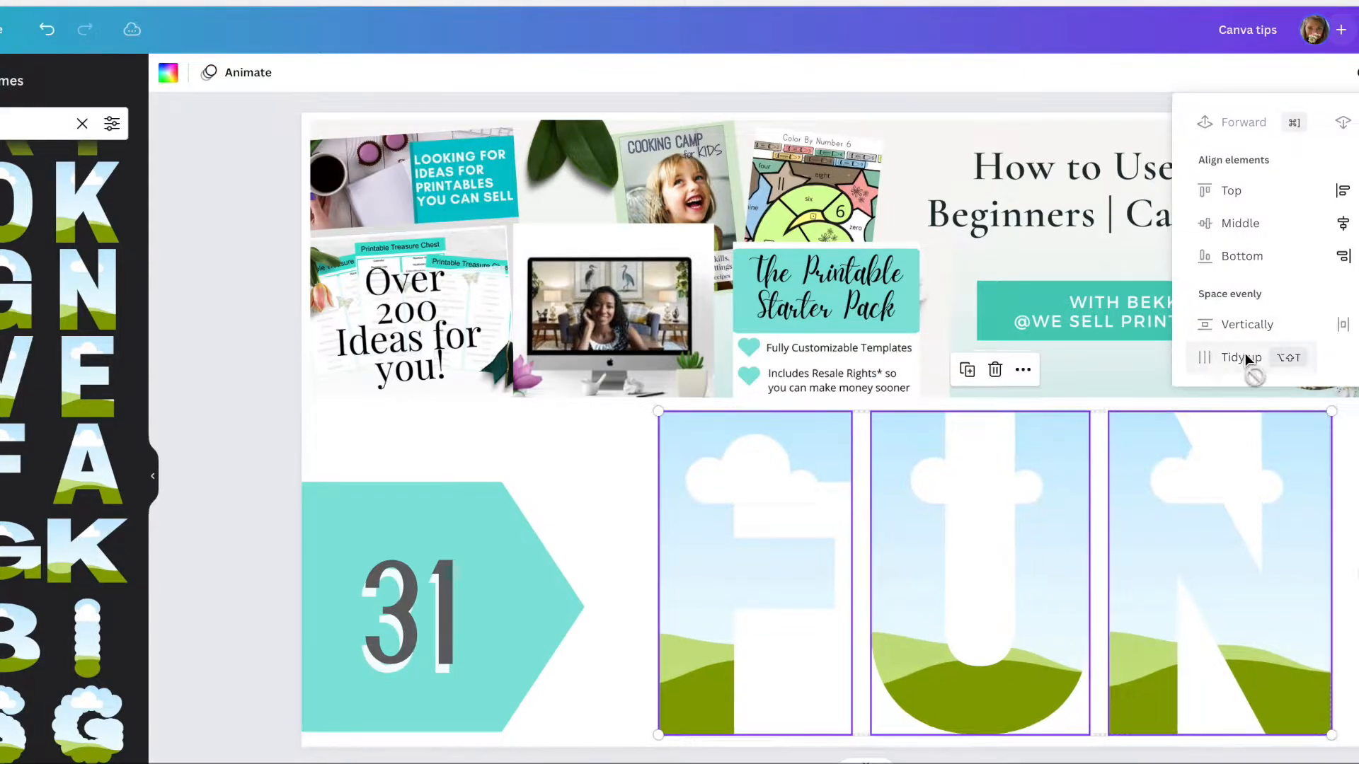
left_click(1350, 532)
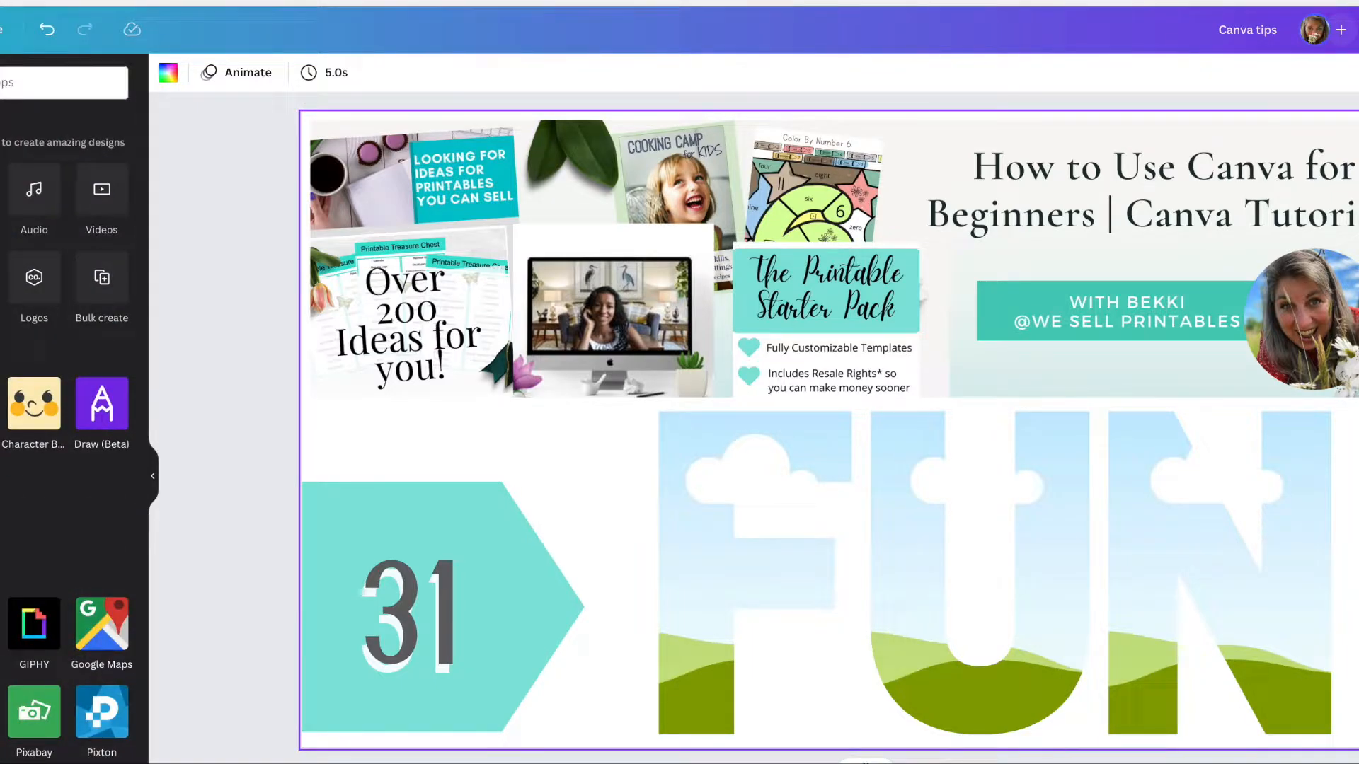
Open the photo library and search it for family pictures.
type("qr")
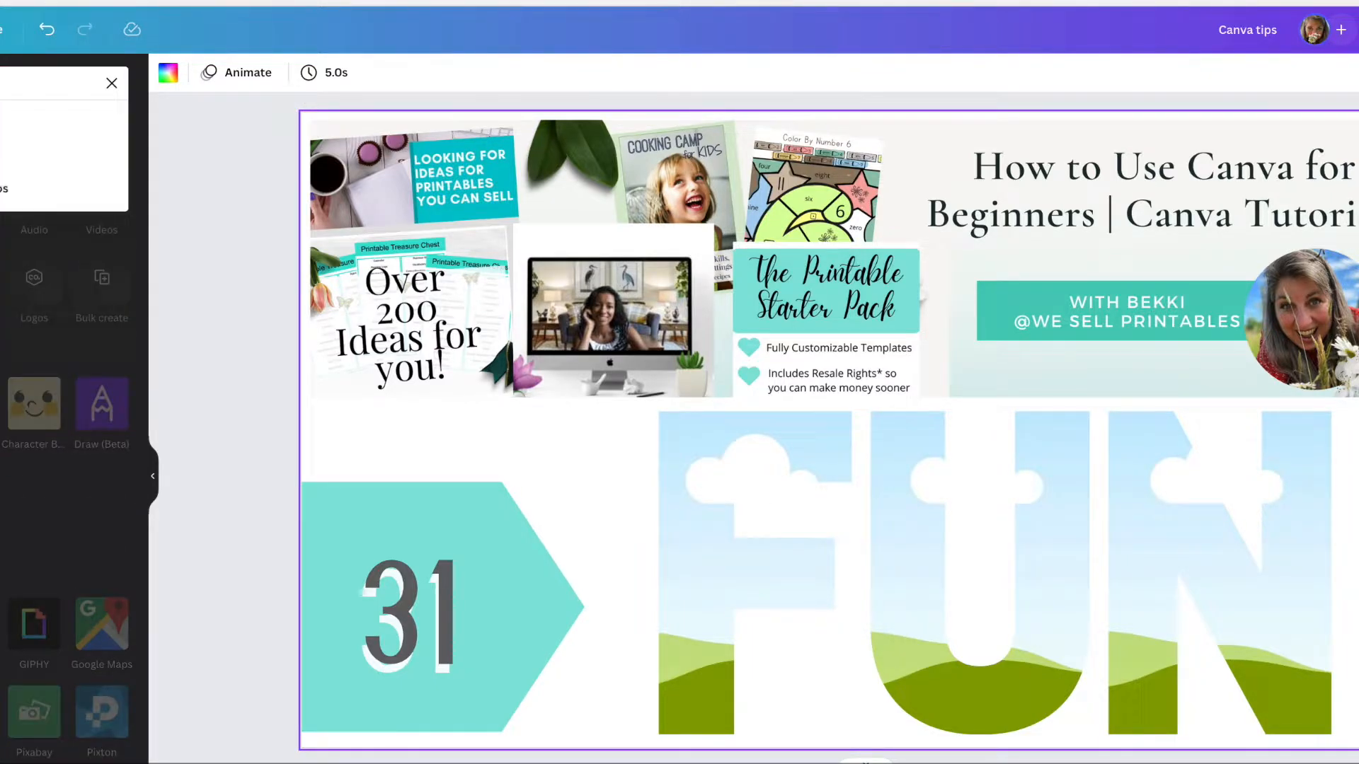
key("Return")
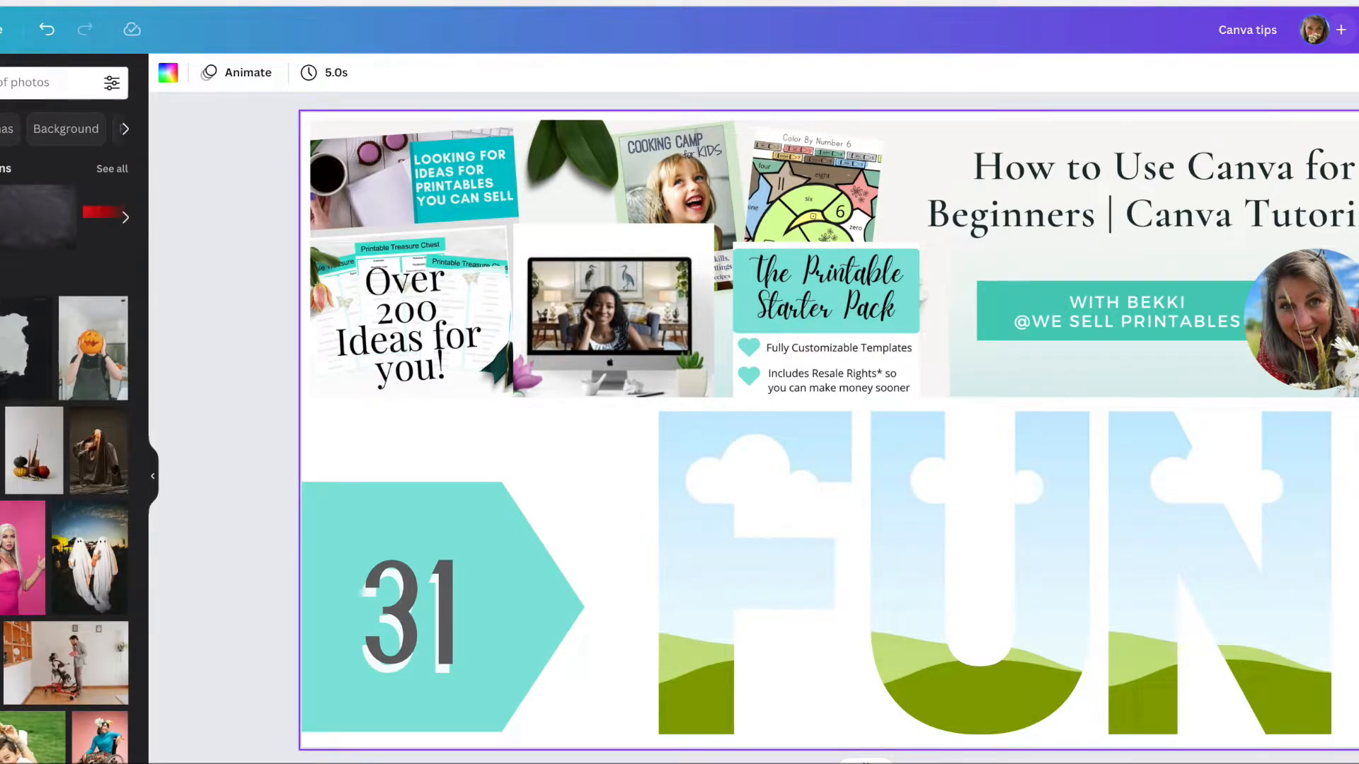
left_click(2, 83)
type("flo")
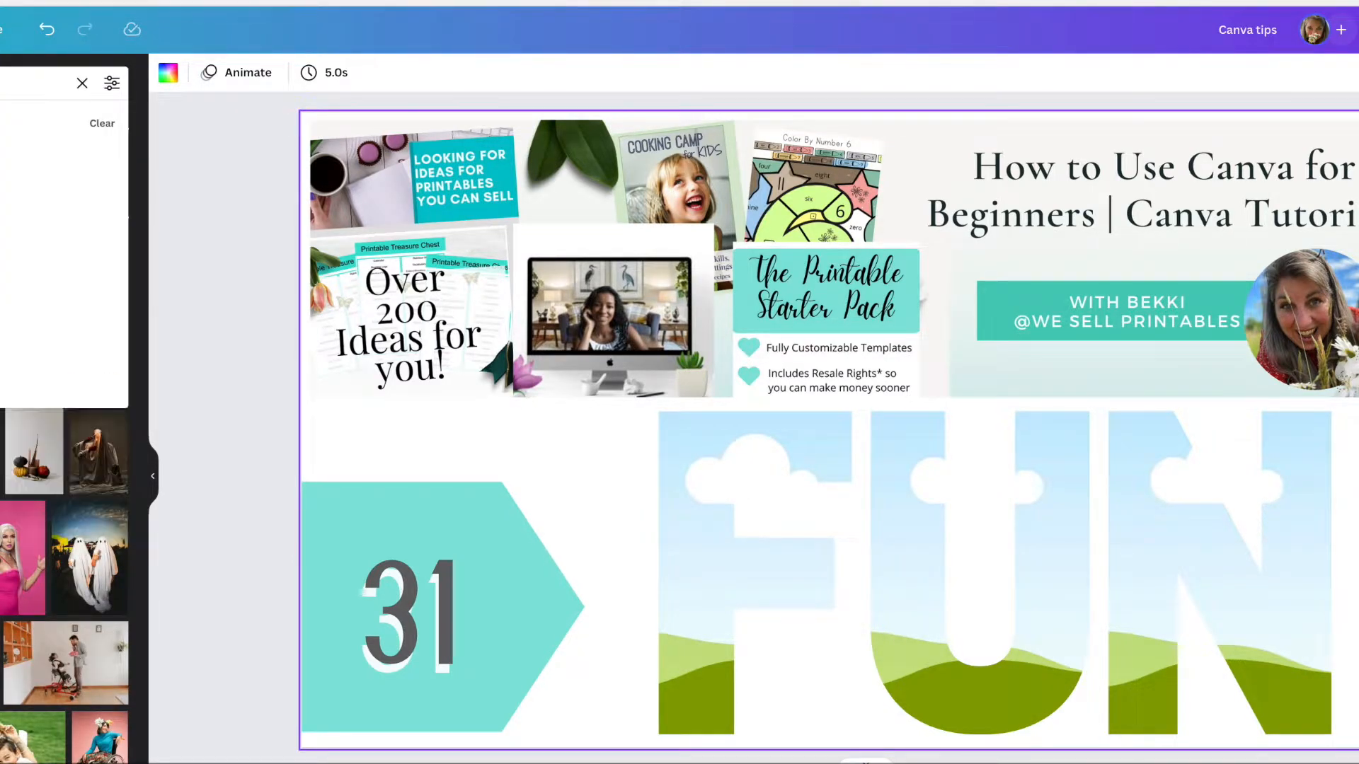
key("Return")
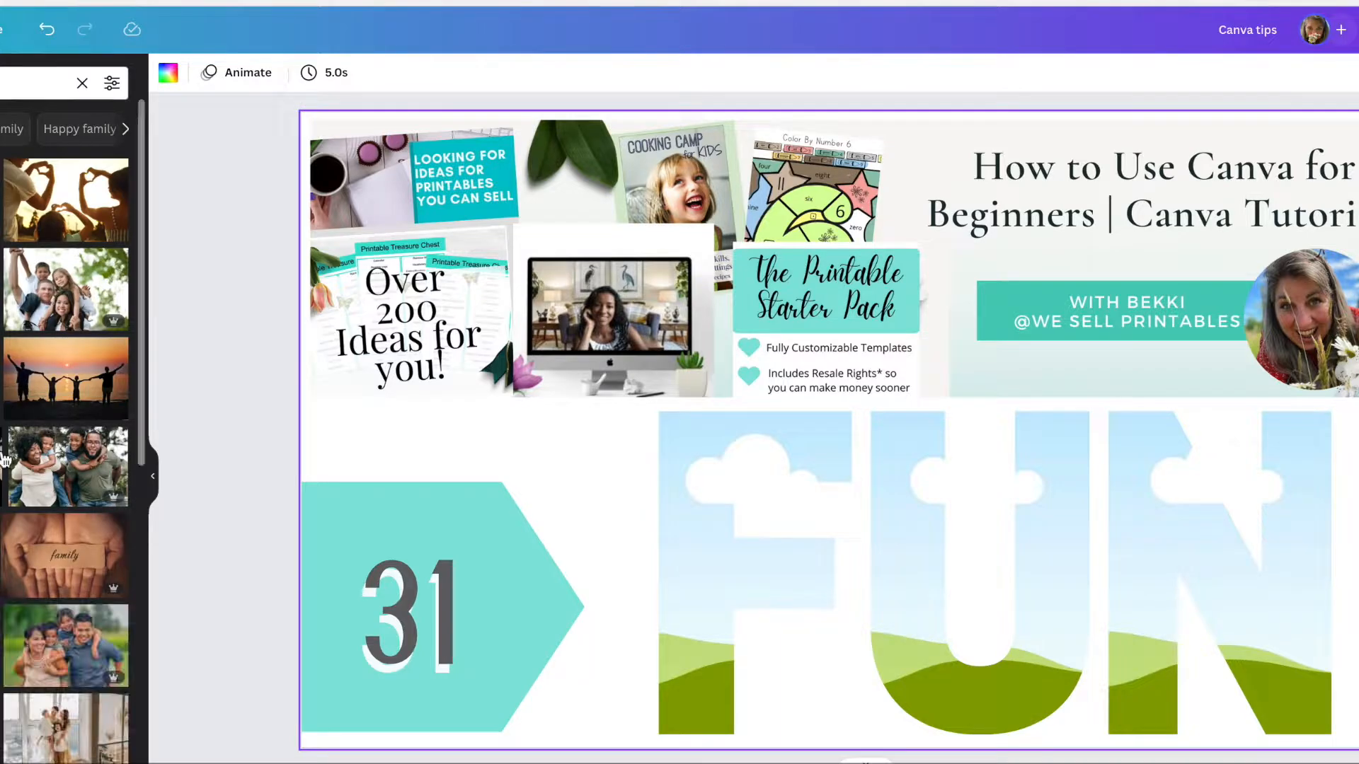
Fill the F, U and N letter frames on page 31 with photos, starting with the family silhouette at sunset.
scroll(18, 615, "down", 1)
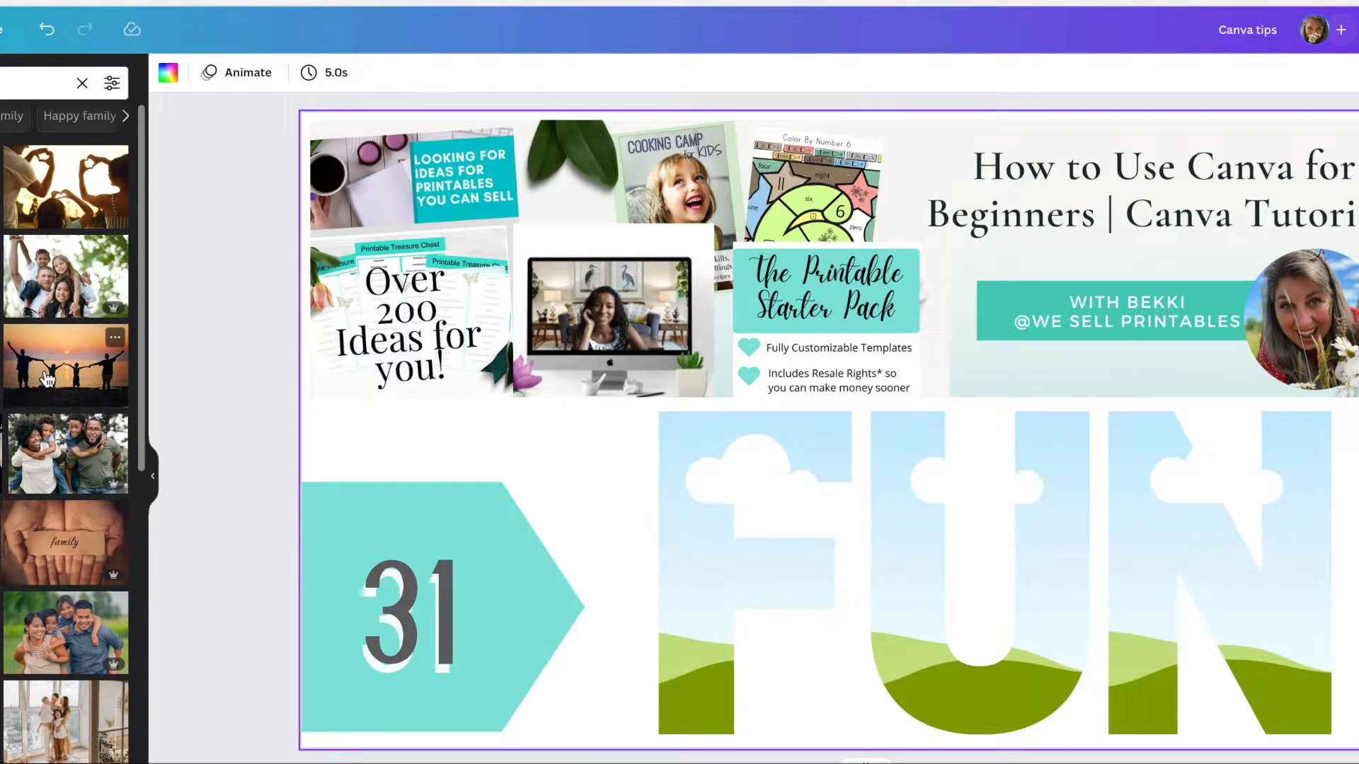
left_click_drag(47, 379, 697, 609)
left_click_drag(12, 352, 998, 566)
left_click_drag(36, 369, 1132, 482)
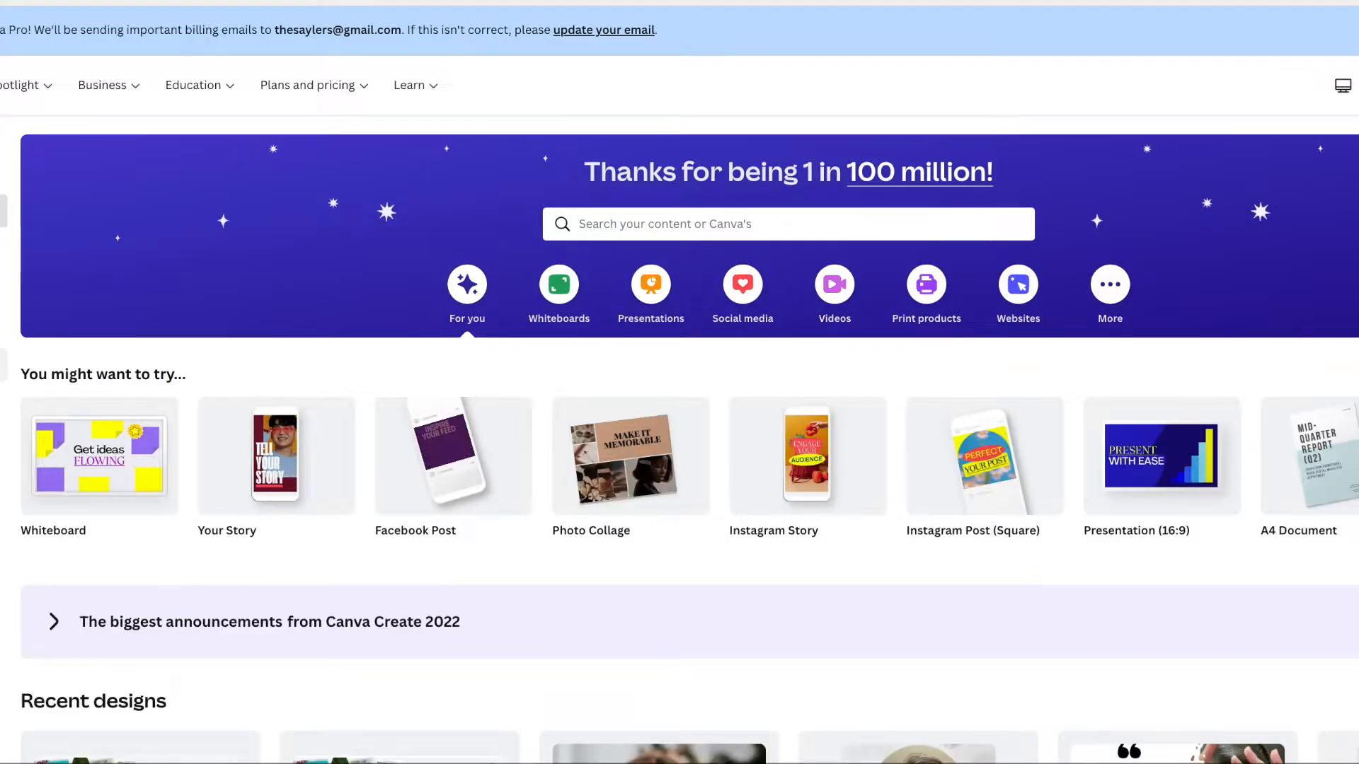
Open the Brand Kit and add a dark purple color (#58176B) to the first brand color palette.
left_click(2, 365)
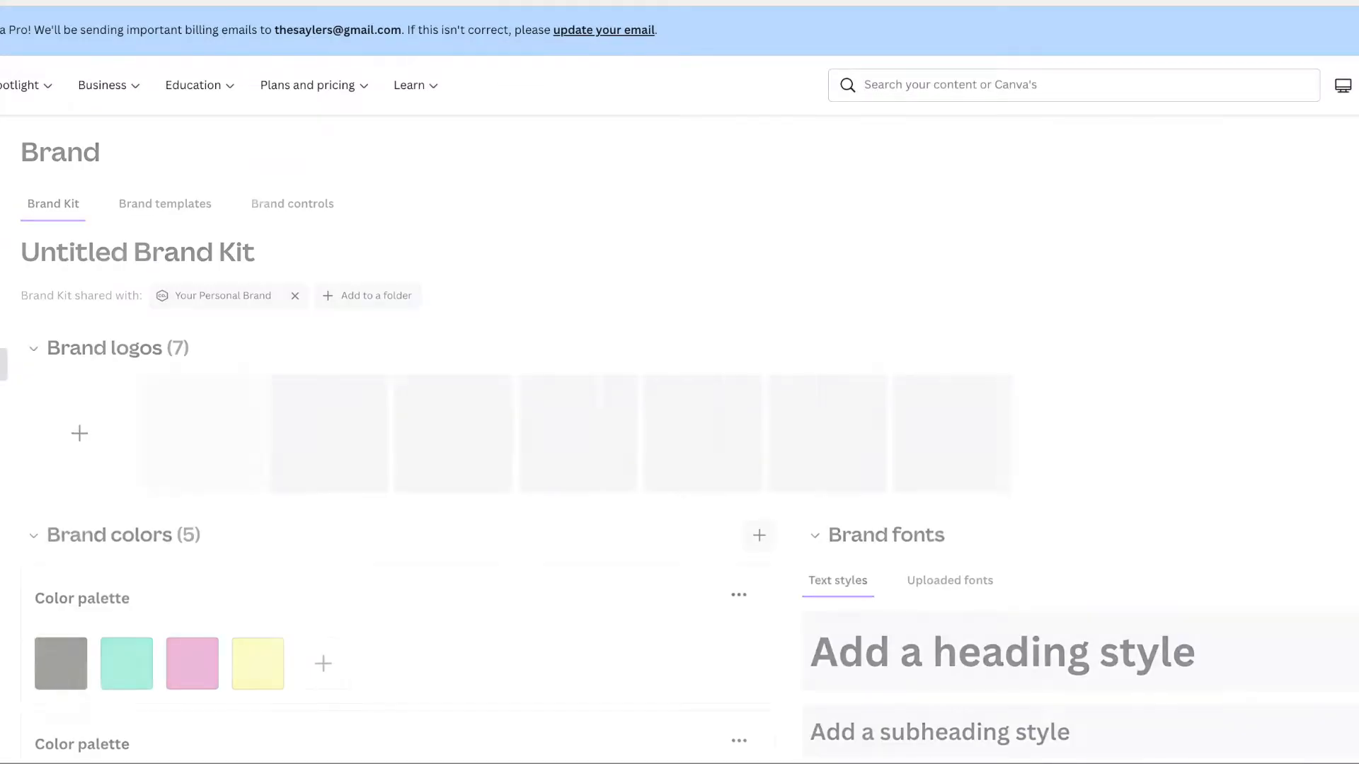
scroll(106, 537, "down", 1)
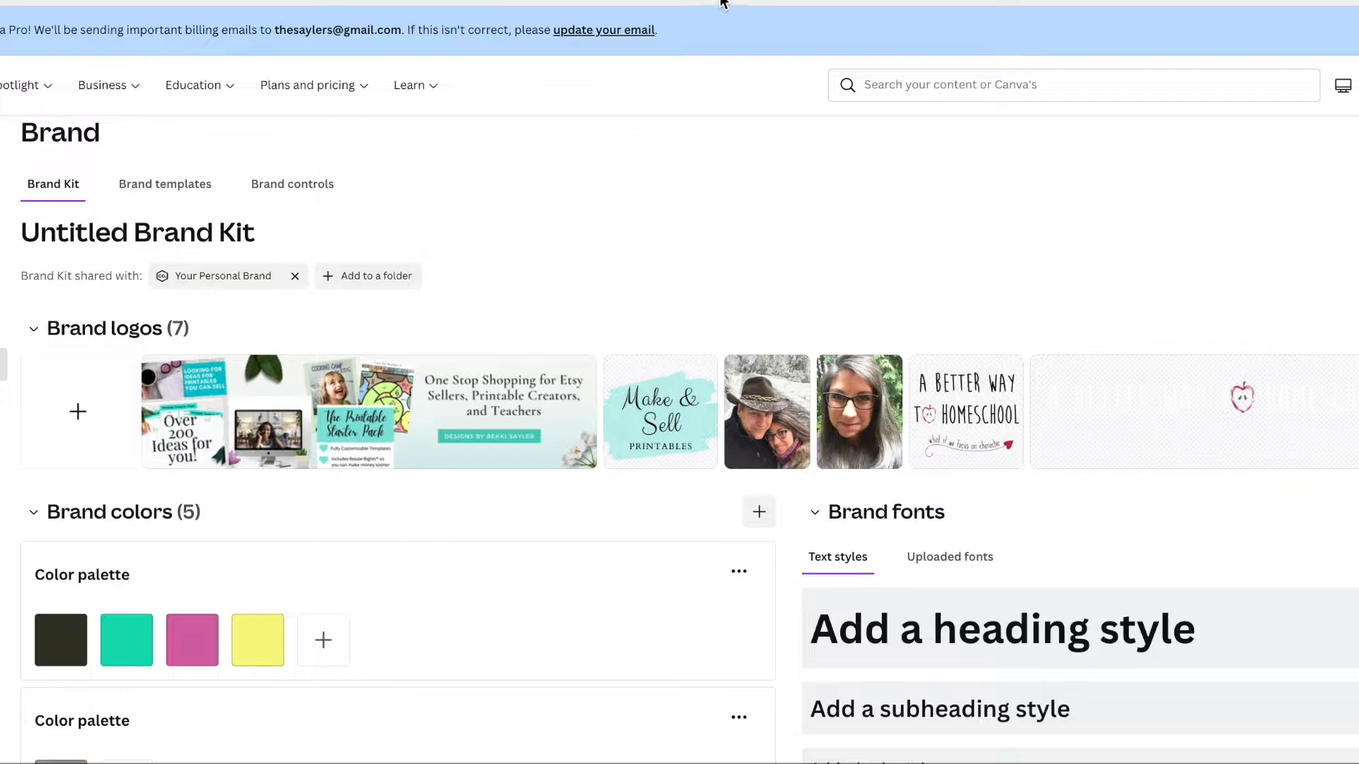
left_click(327, 651)
left_click(503, 425)
left_click_drag(504, 425, 475, 453)
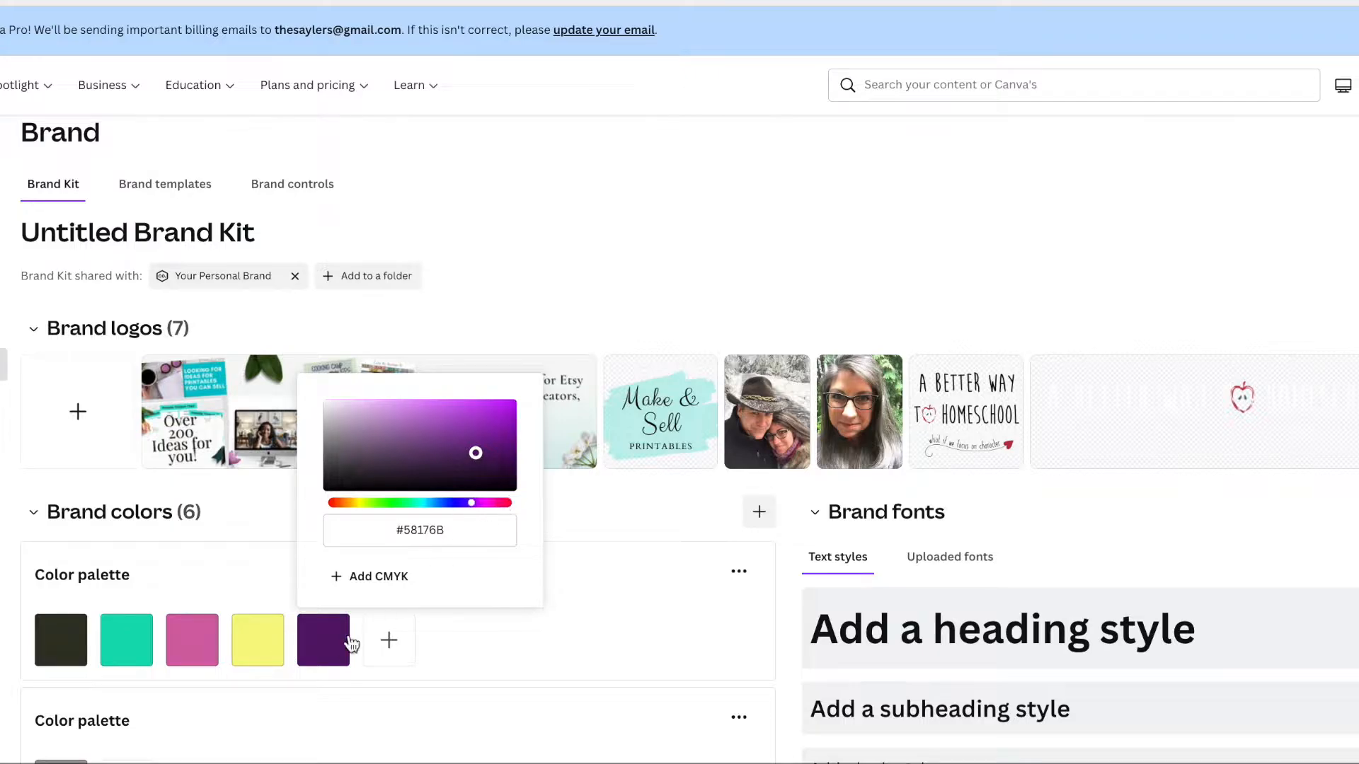
Recolor the new palette swatch, trying muted pink (#CD97AC) and settling on orange (#F69C53).
left_click_drag(499, 504, 501, 506)
left_click_drag(475, 453, 374, 418)
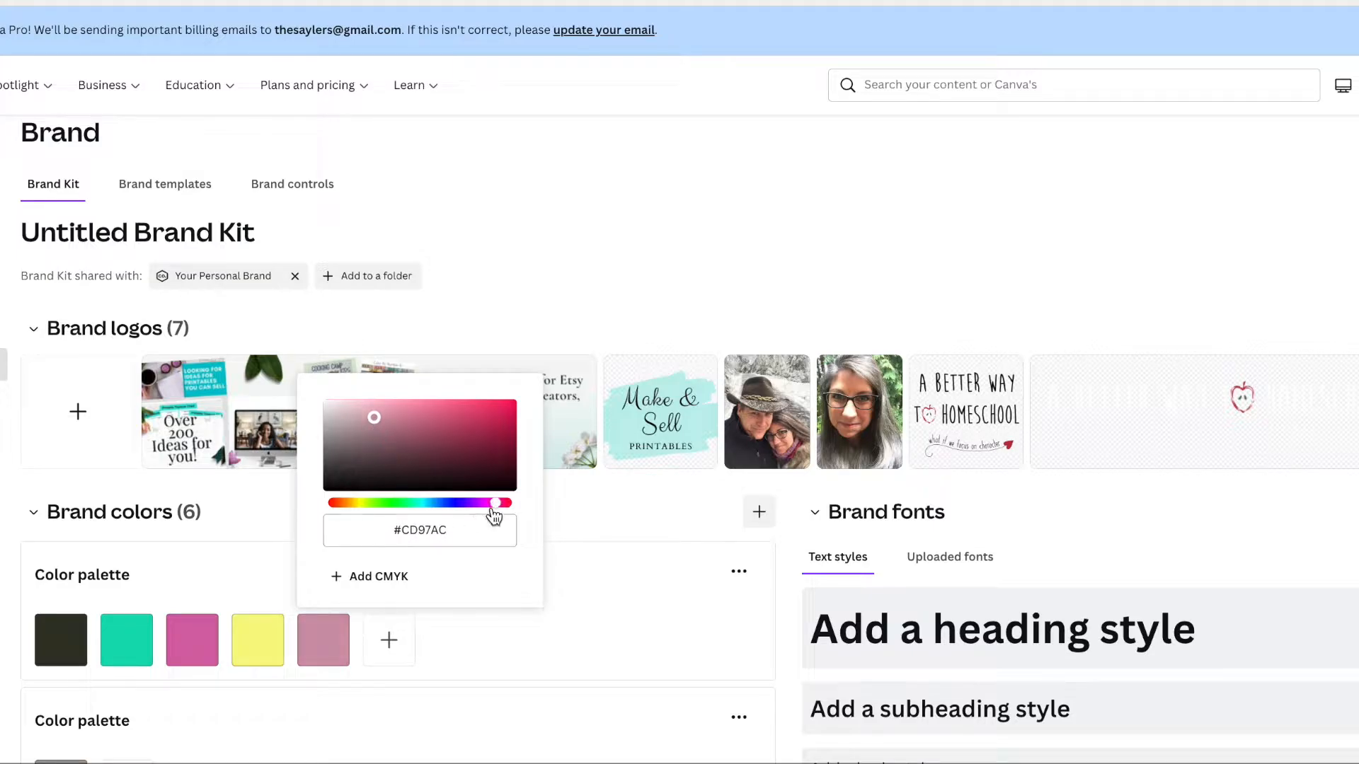
left_click_drag(497, 512, 349, 510)
left_click_drag(373, 418, 459, 417)
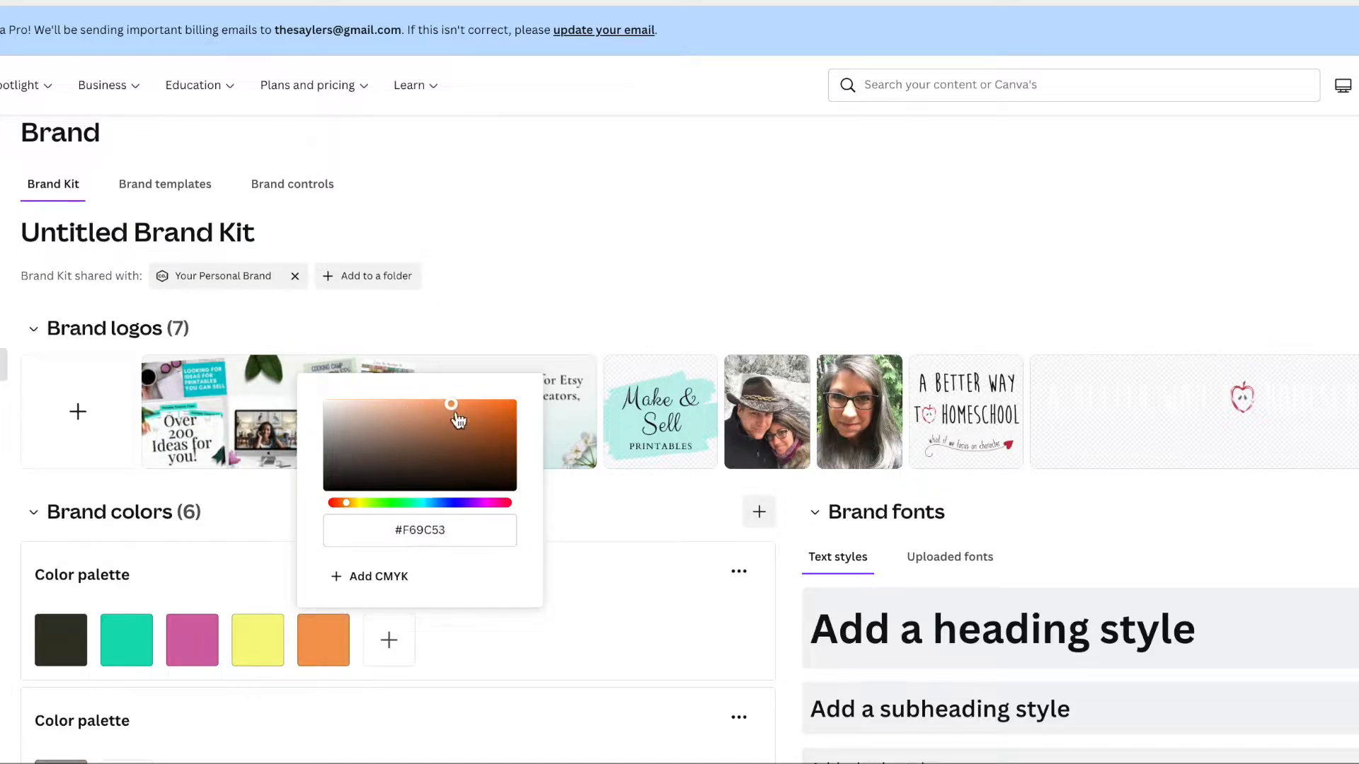
left_click(627, 646)
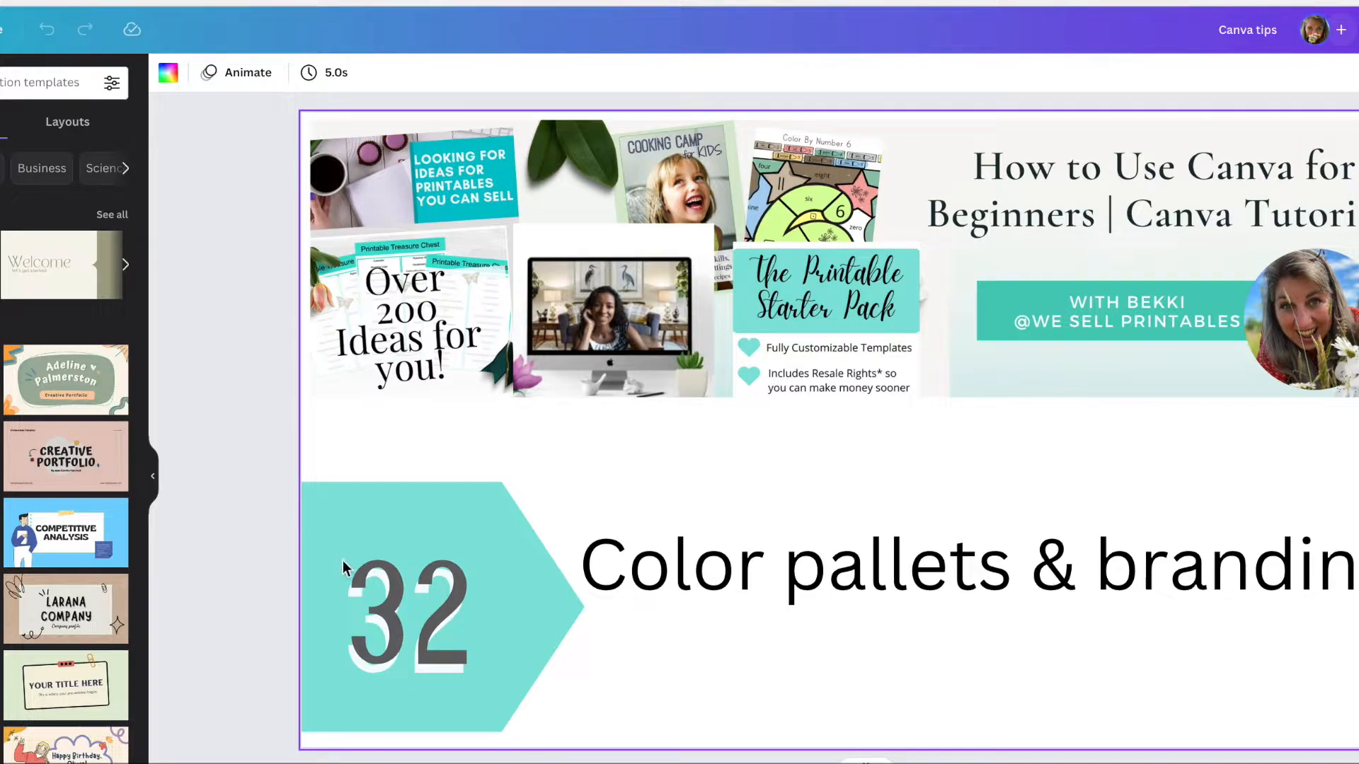
Inspect the number and title text on page 32, then open the fill color options of the teal arrow shape.
left_click(373, 521)
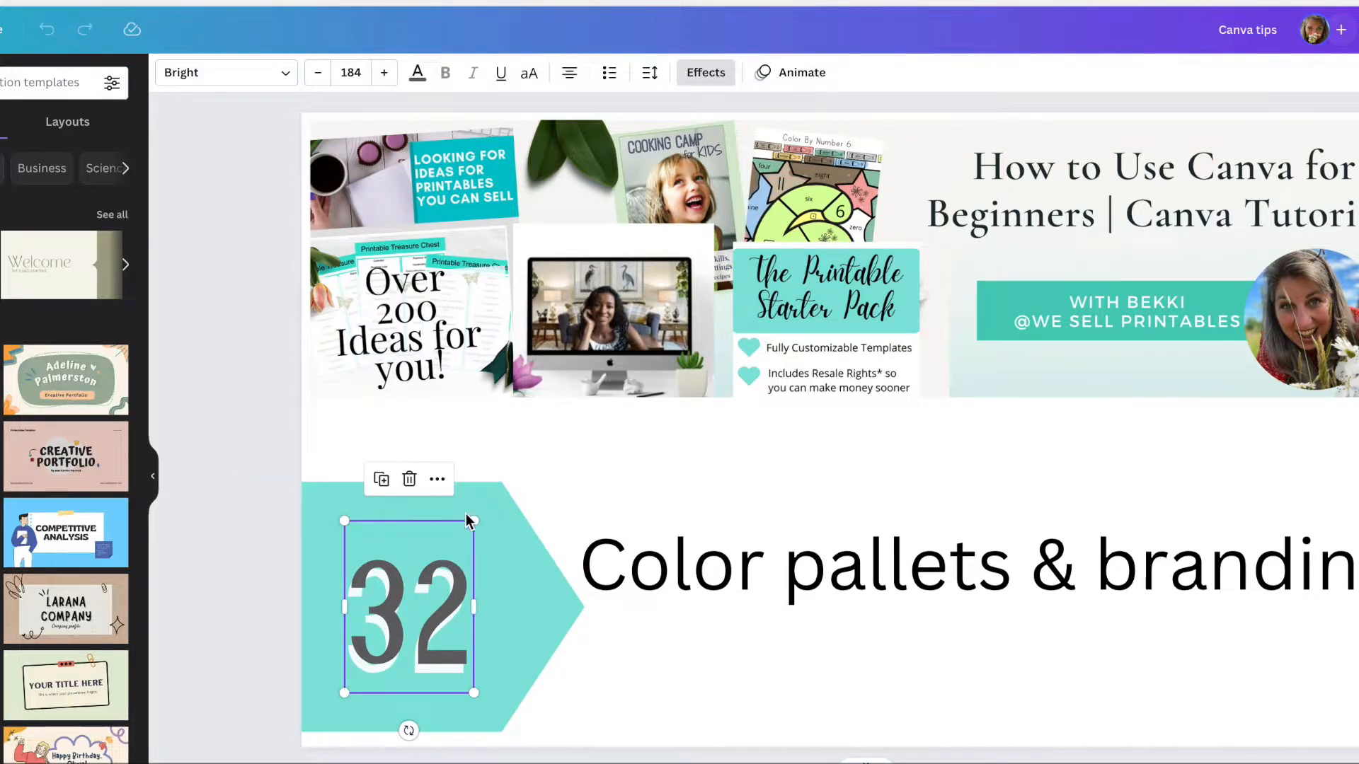
left_click(497, 527)
left_click(683, 572)
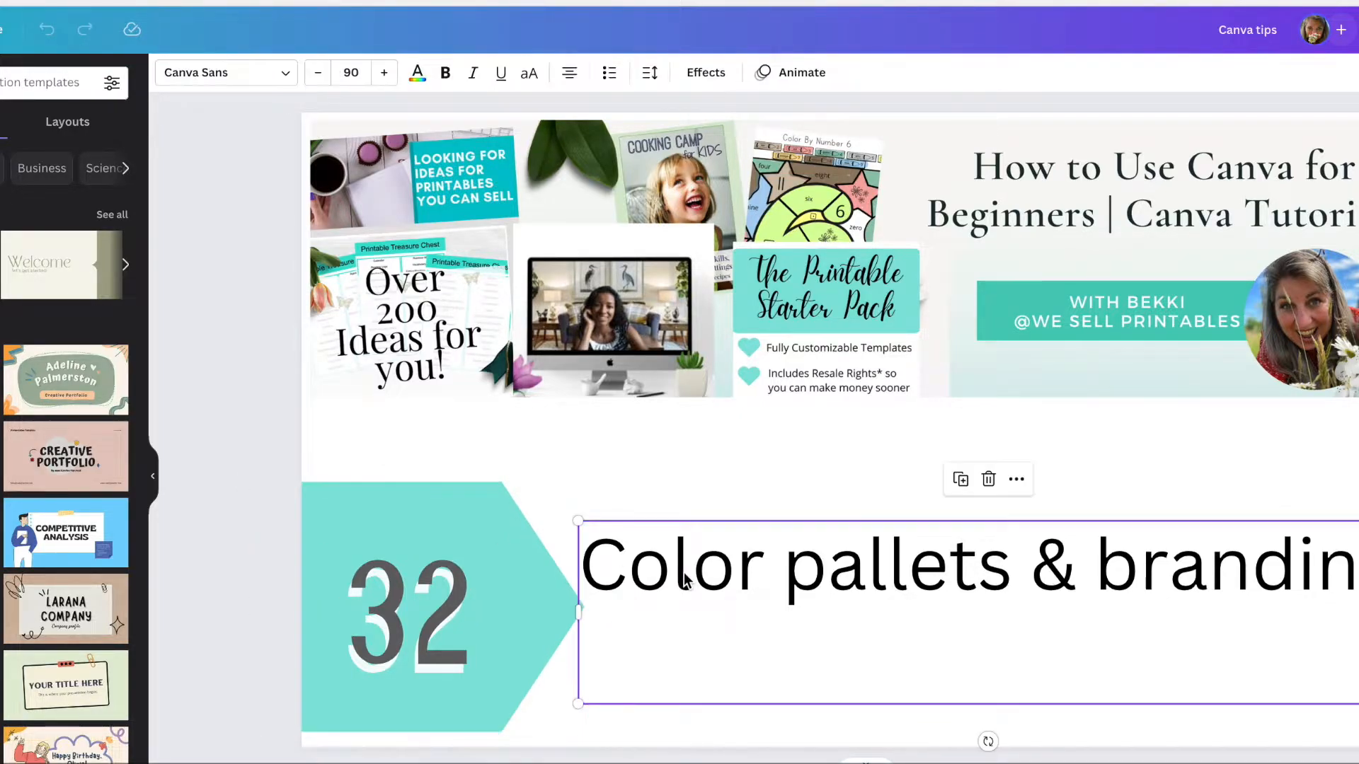
left_click(684, 572)
left_click(495, 539)
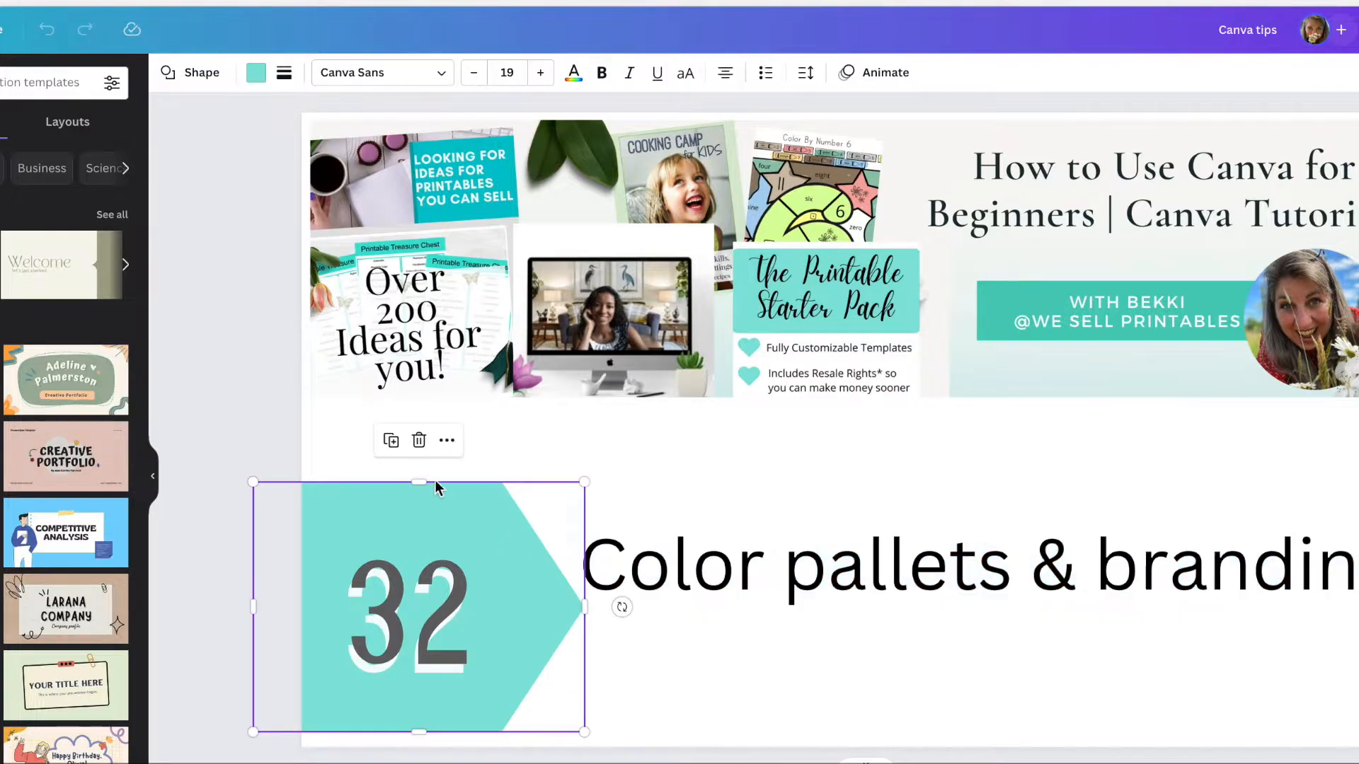
left_click(257, 74)
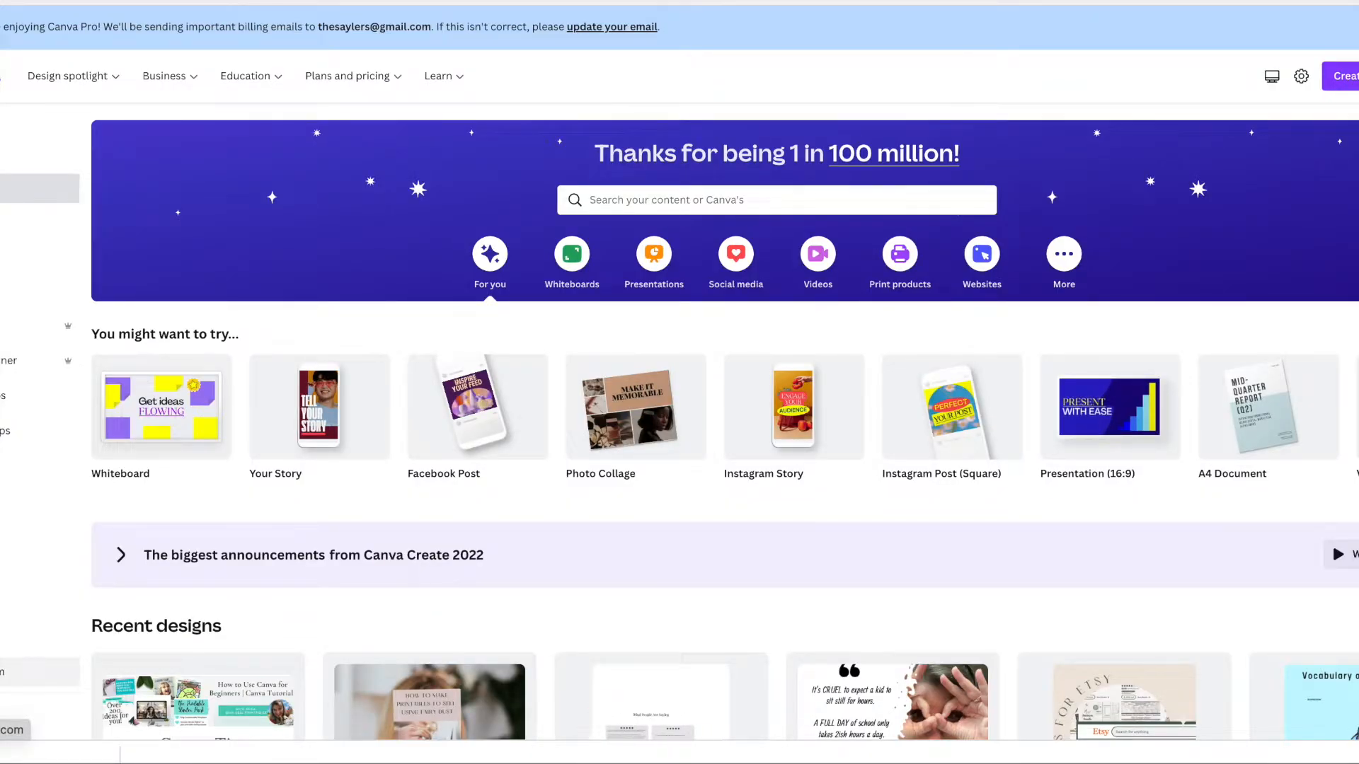
Go through the full list of design types to Canva's Colors resources and open the color palette generator.
left_click(105, 83)
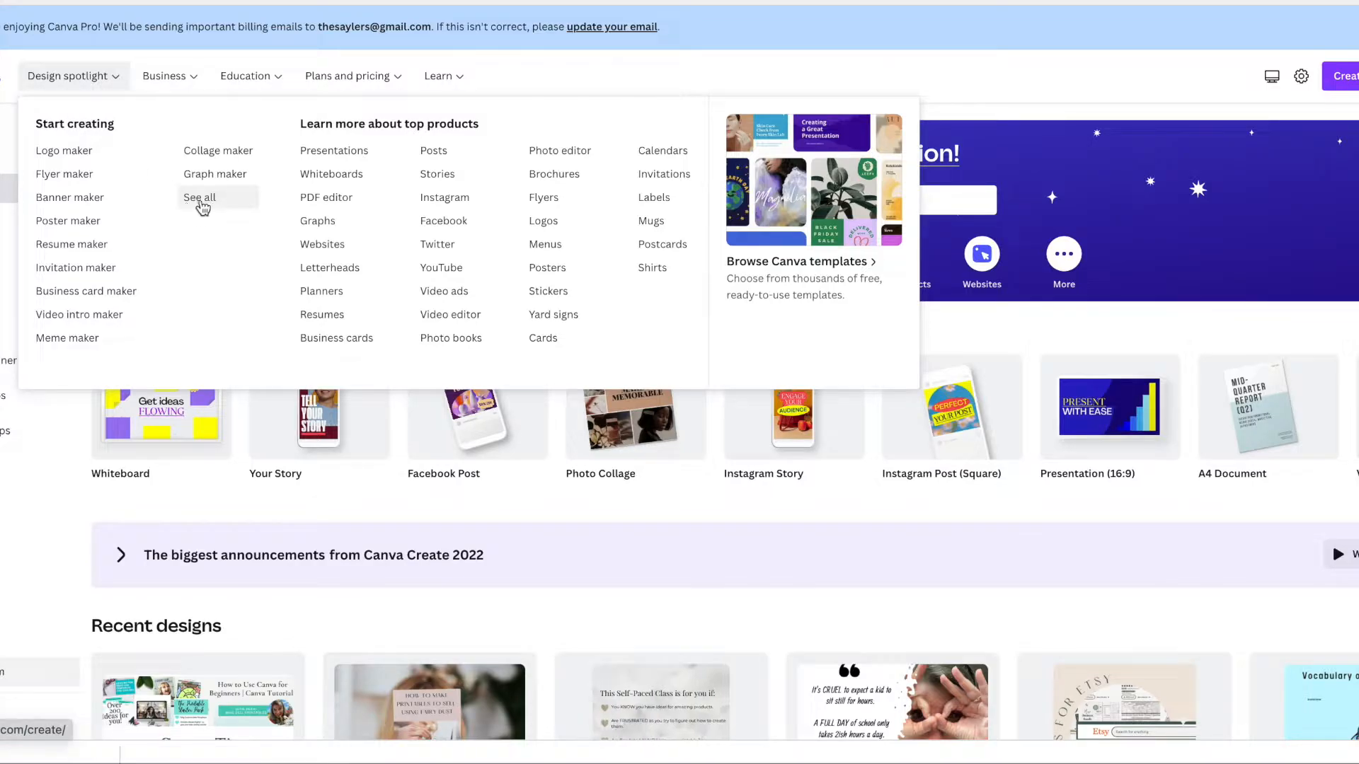
left_click(201, 203)
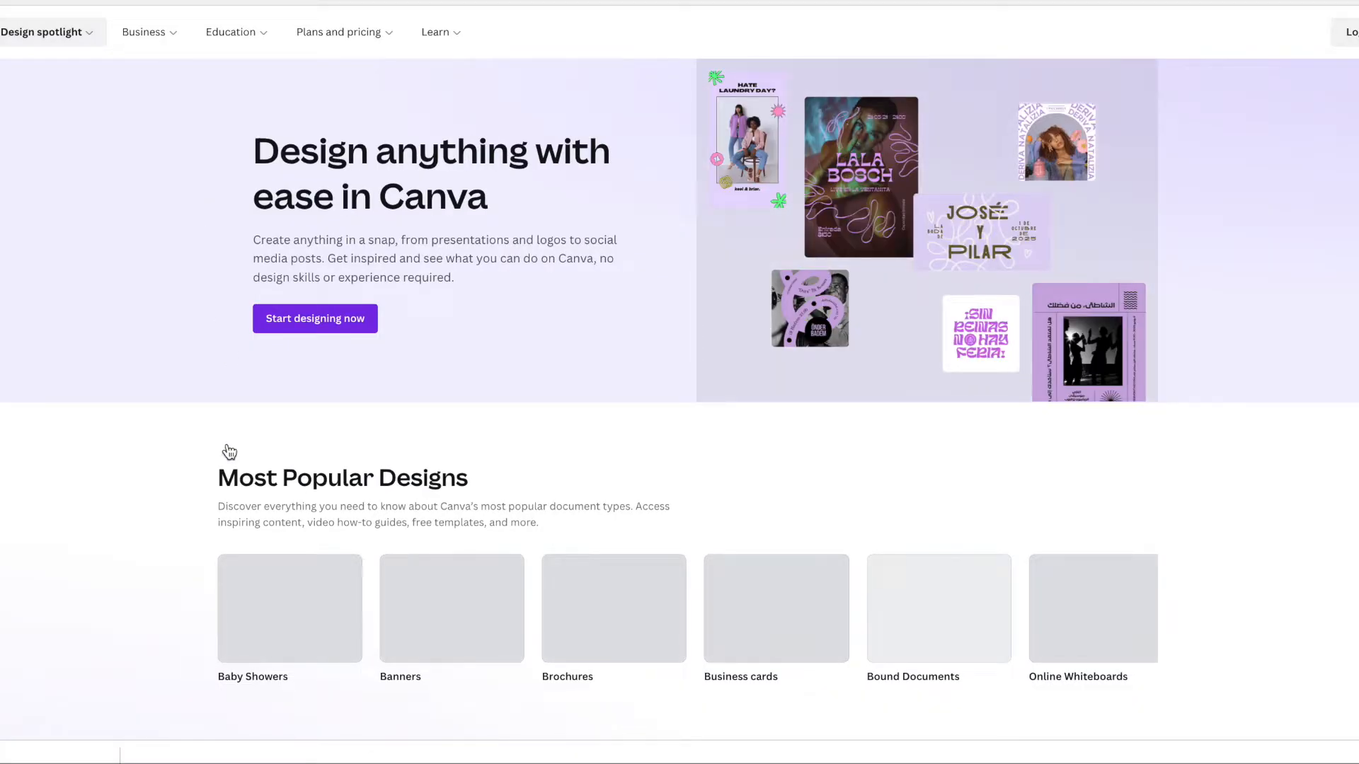
scroll(227, 450, "down", 20)
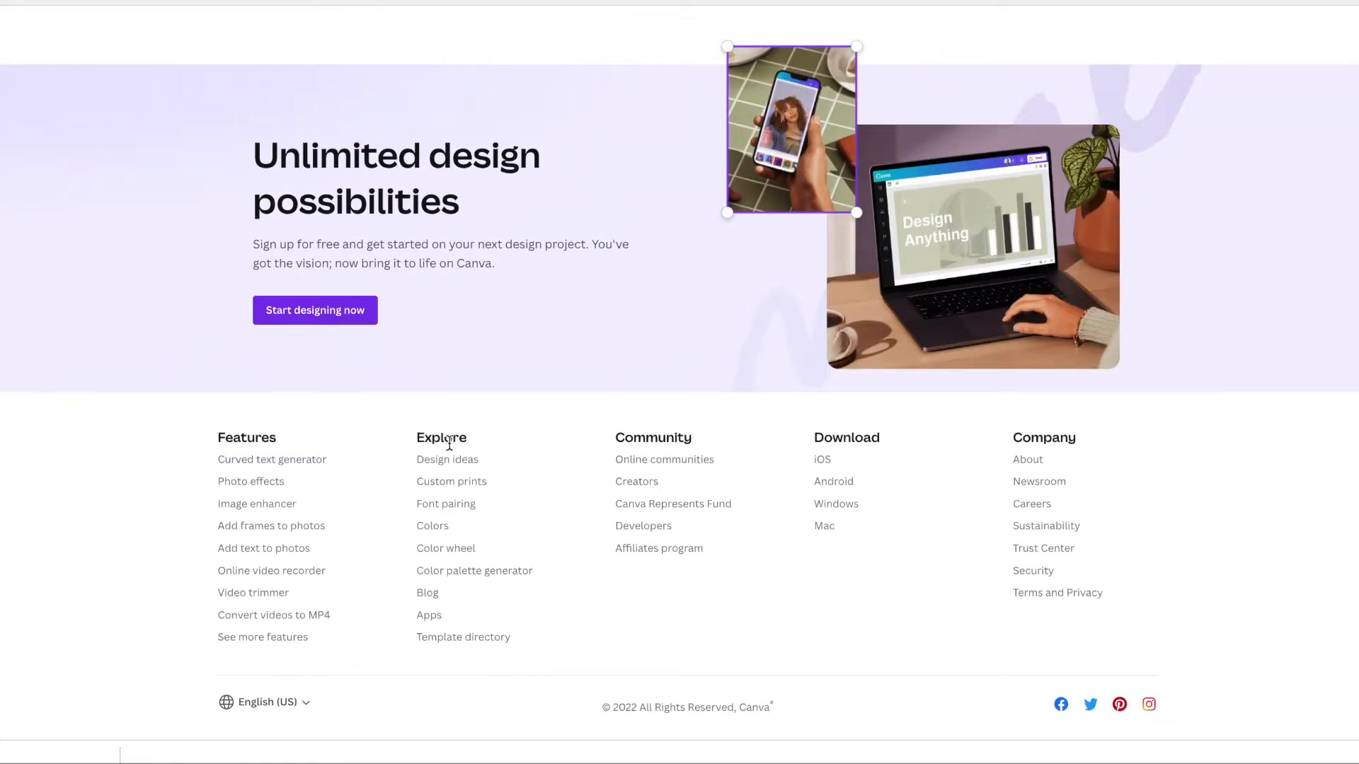
left_click(434, 528)
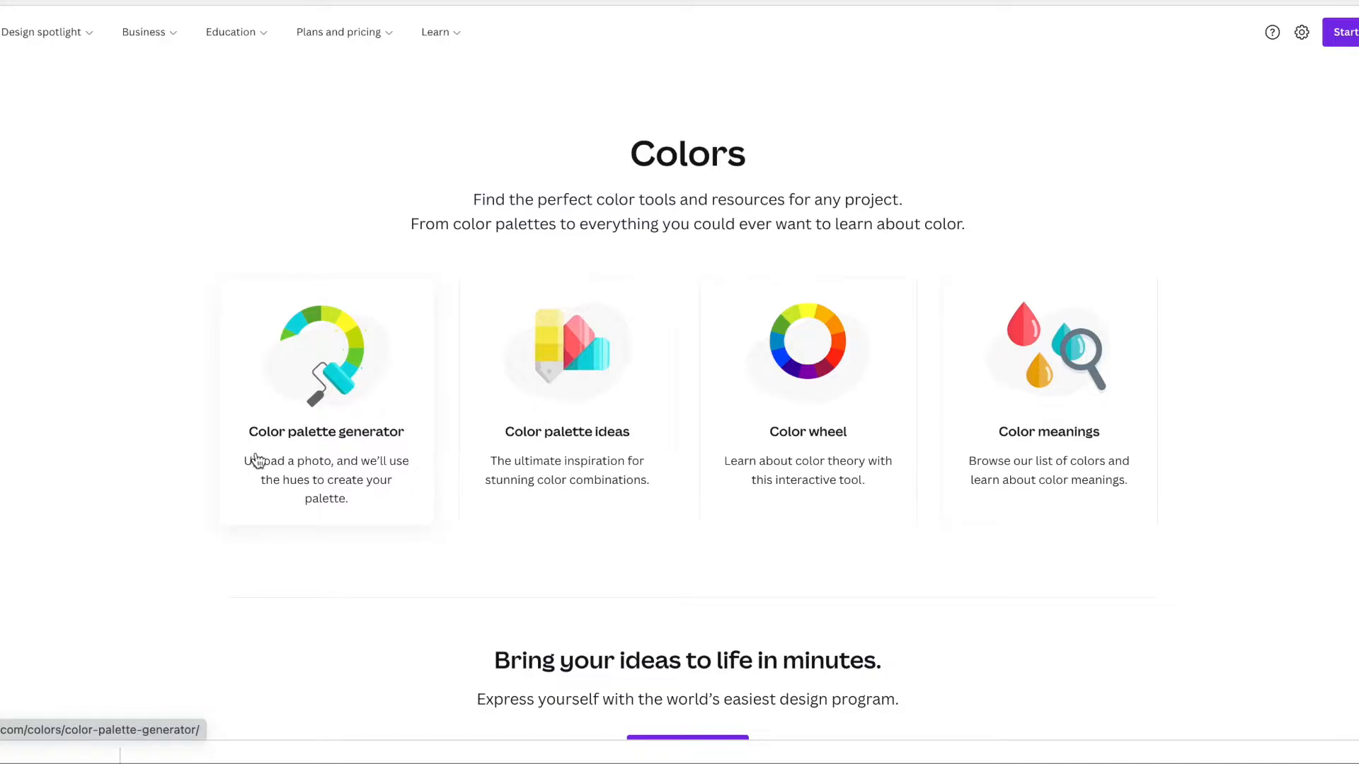
left_click(340, 355)
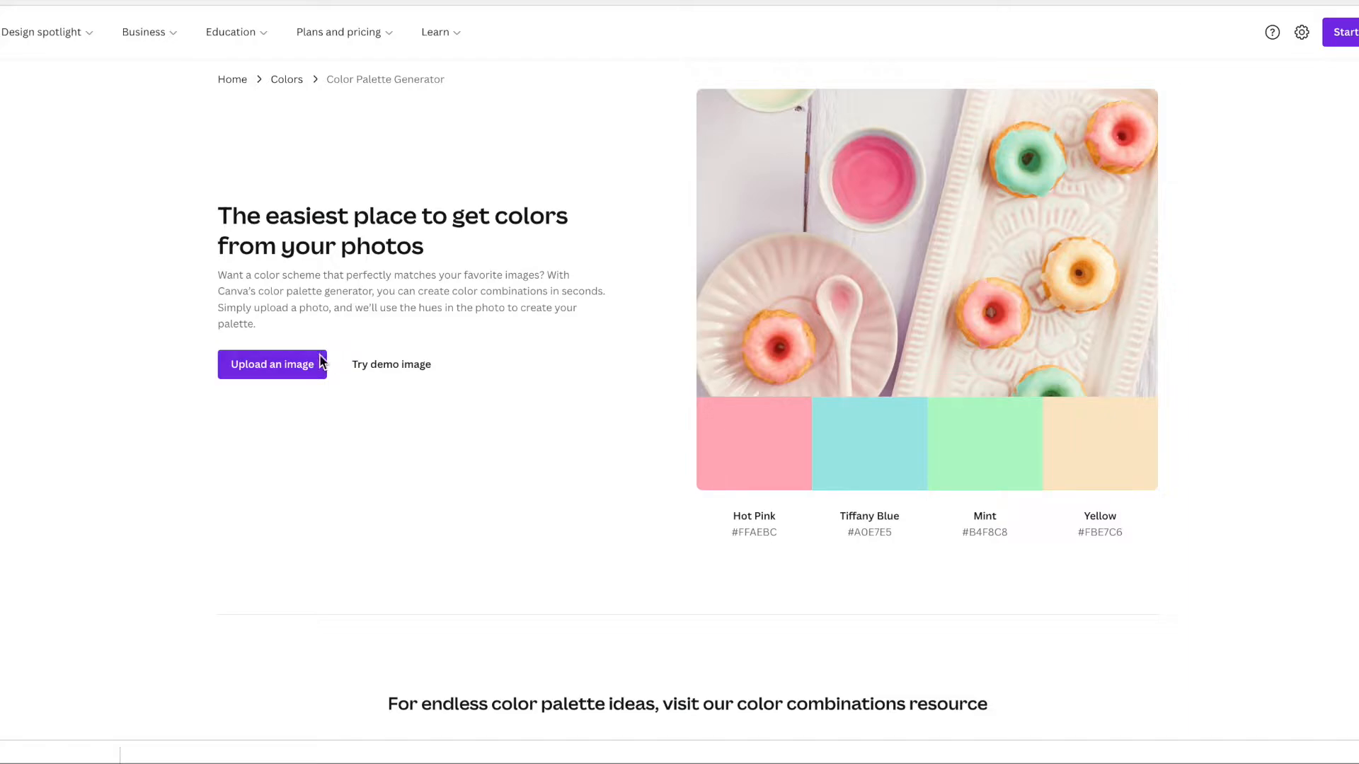
Upload the 750×750 portrait PNG from the Desktop to generate a color palette from it.
left_click(279, 365)
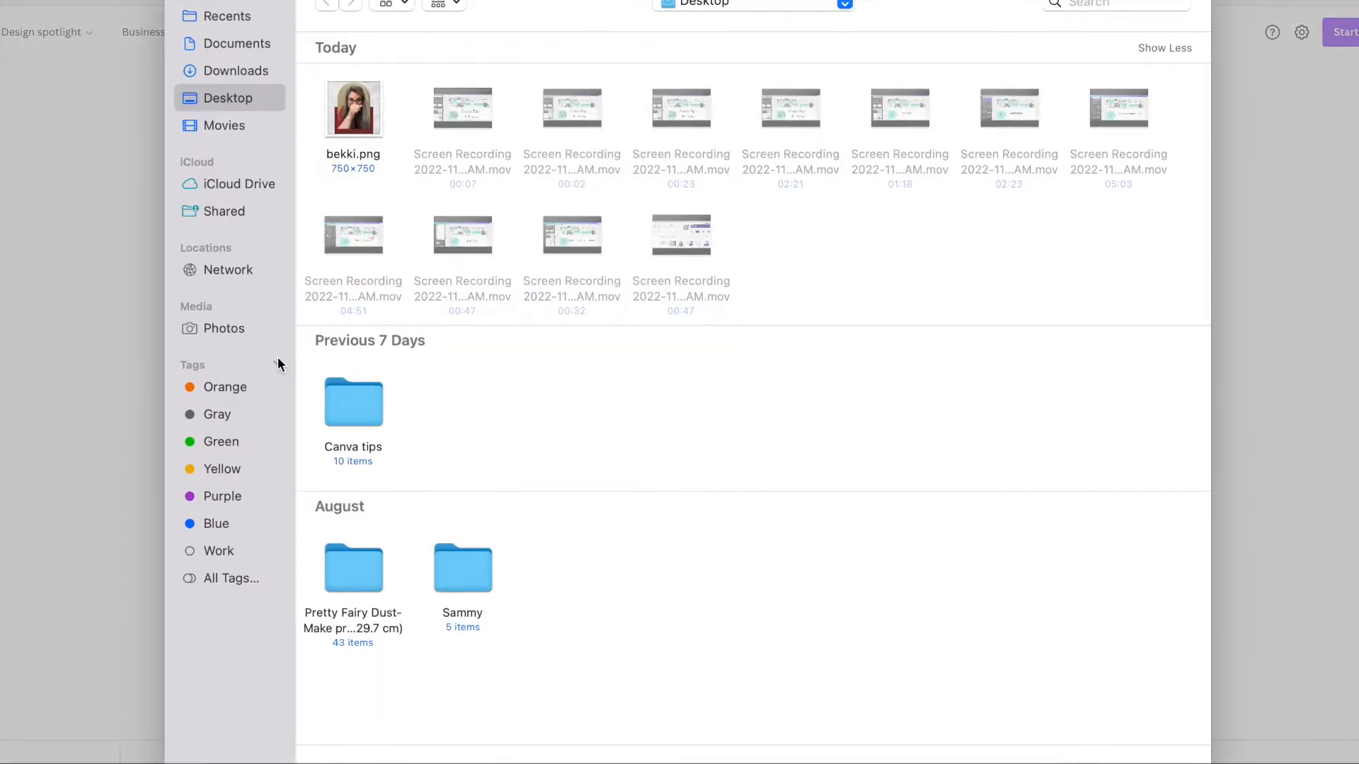
left_click(361, 109)
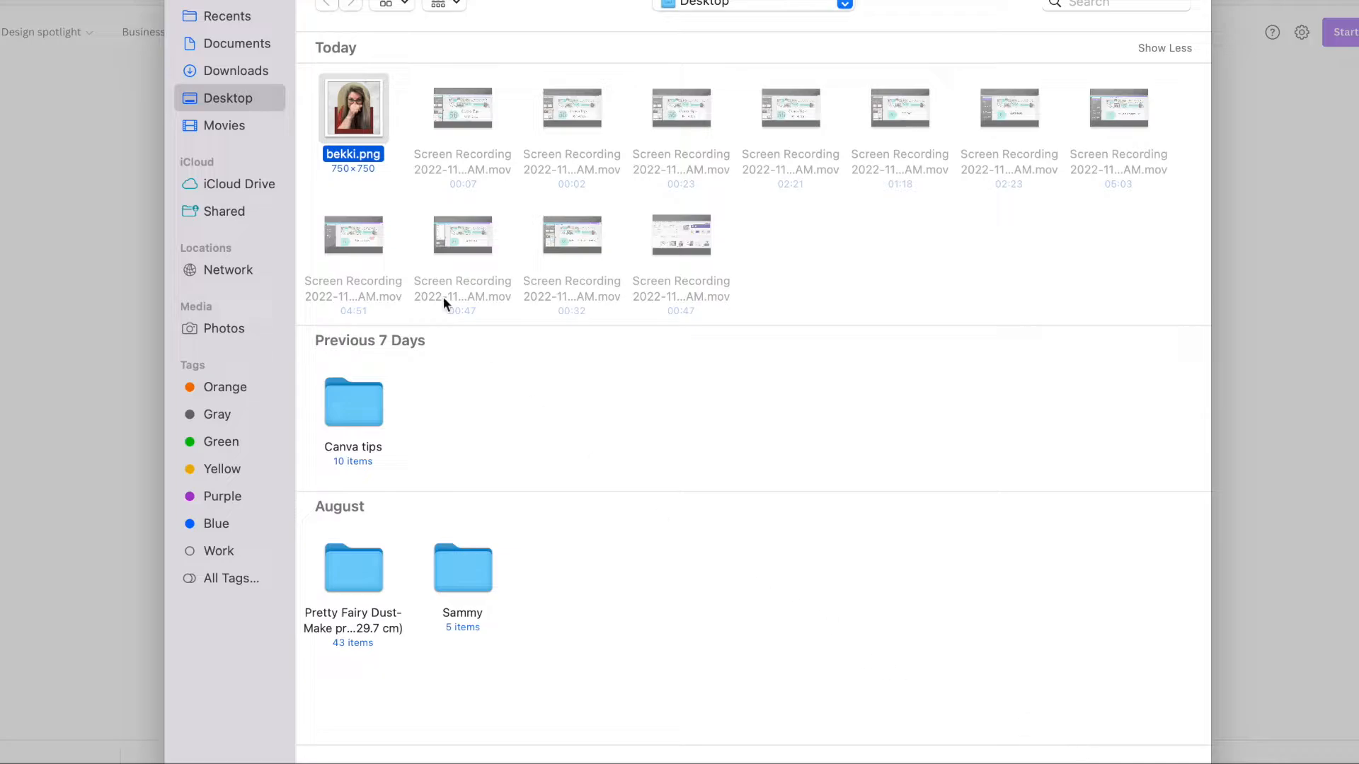
double_click(362, 122)
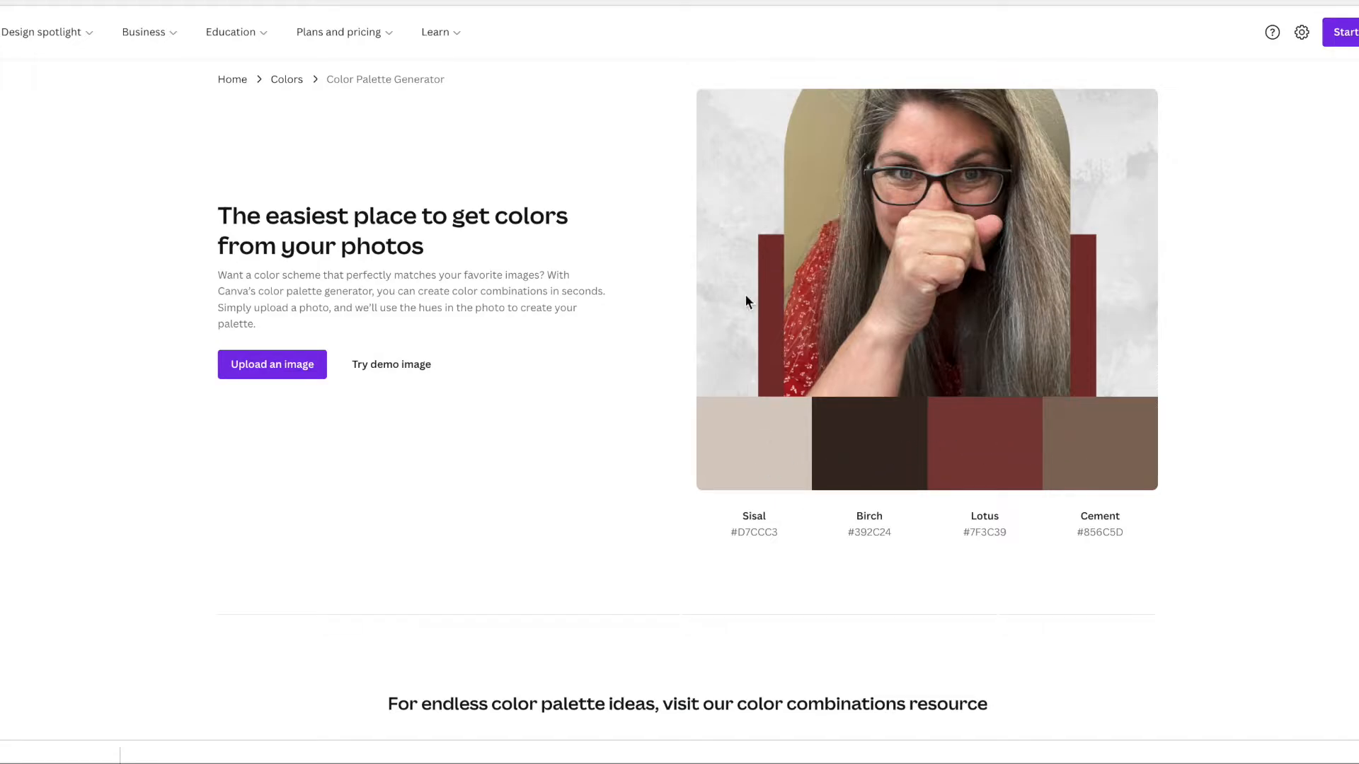
Select the Sisal hex code in the generated palette, then return to the Canva tips design and open page 35.
double_click(749, 532)
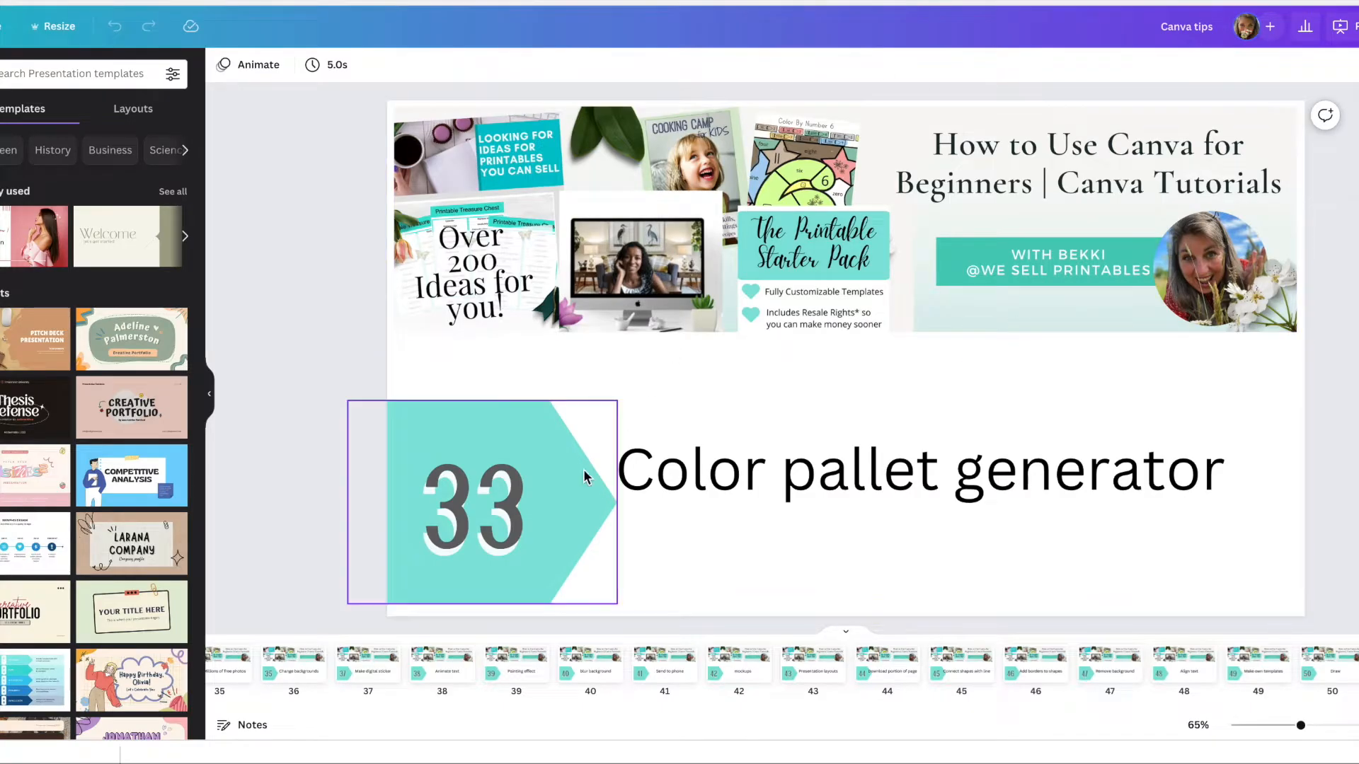
scroll(796, 700, "left", 3)
left_click(381, 674)
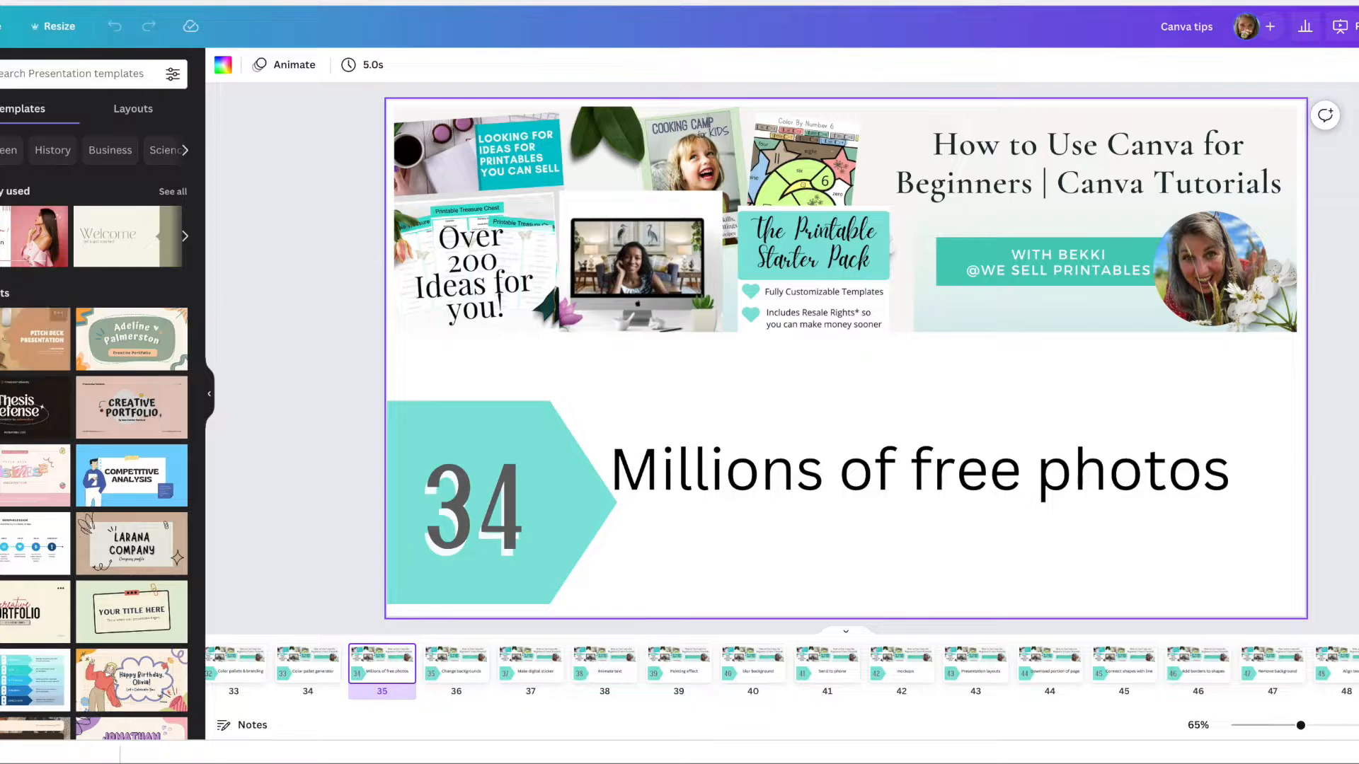
Browse the stock photo library, then look through the list of available apps and content sources.
left_click(2, 602)
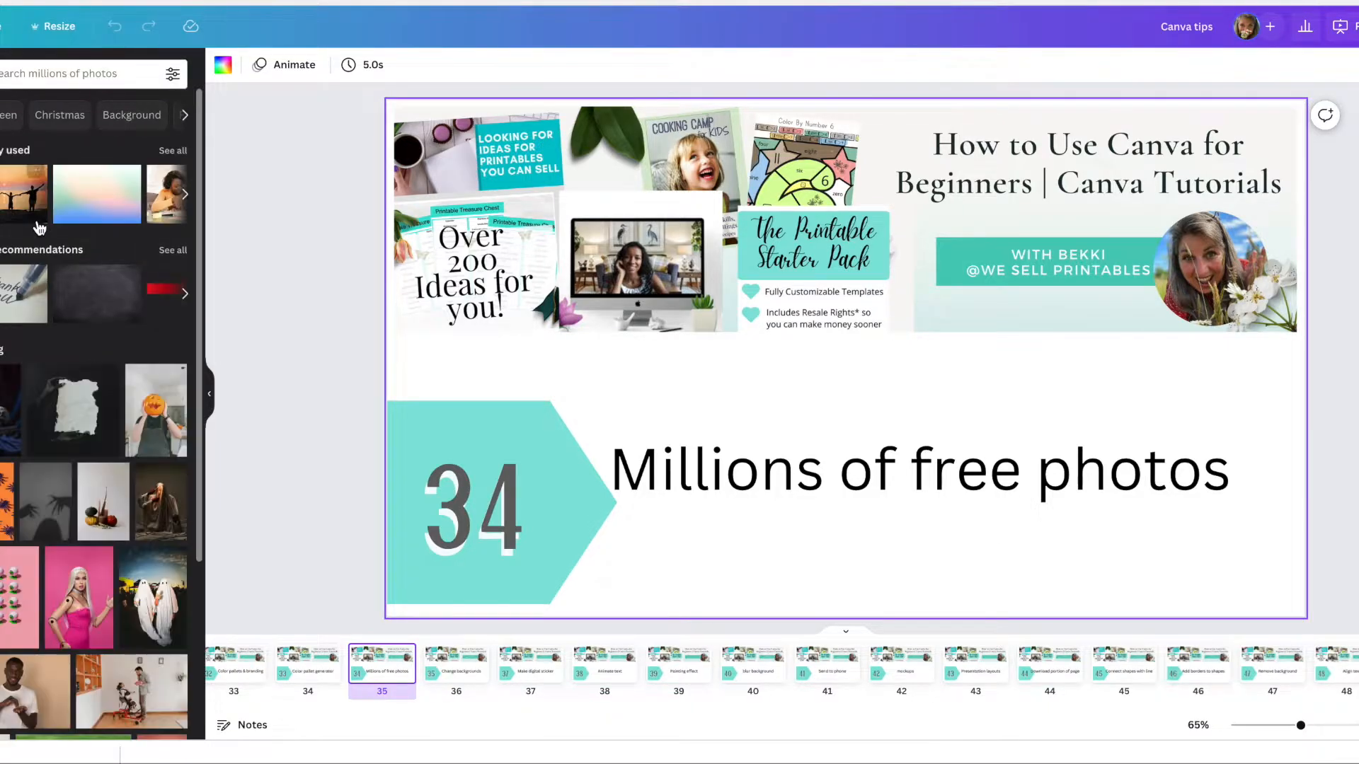
scroll(41, 635, "down", 7)
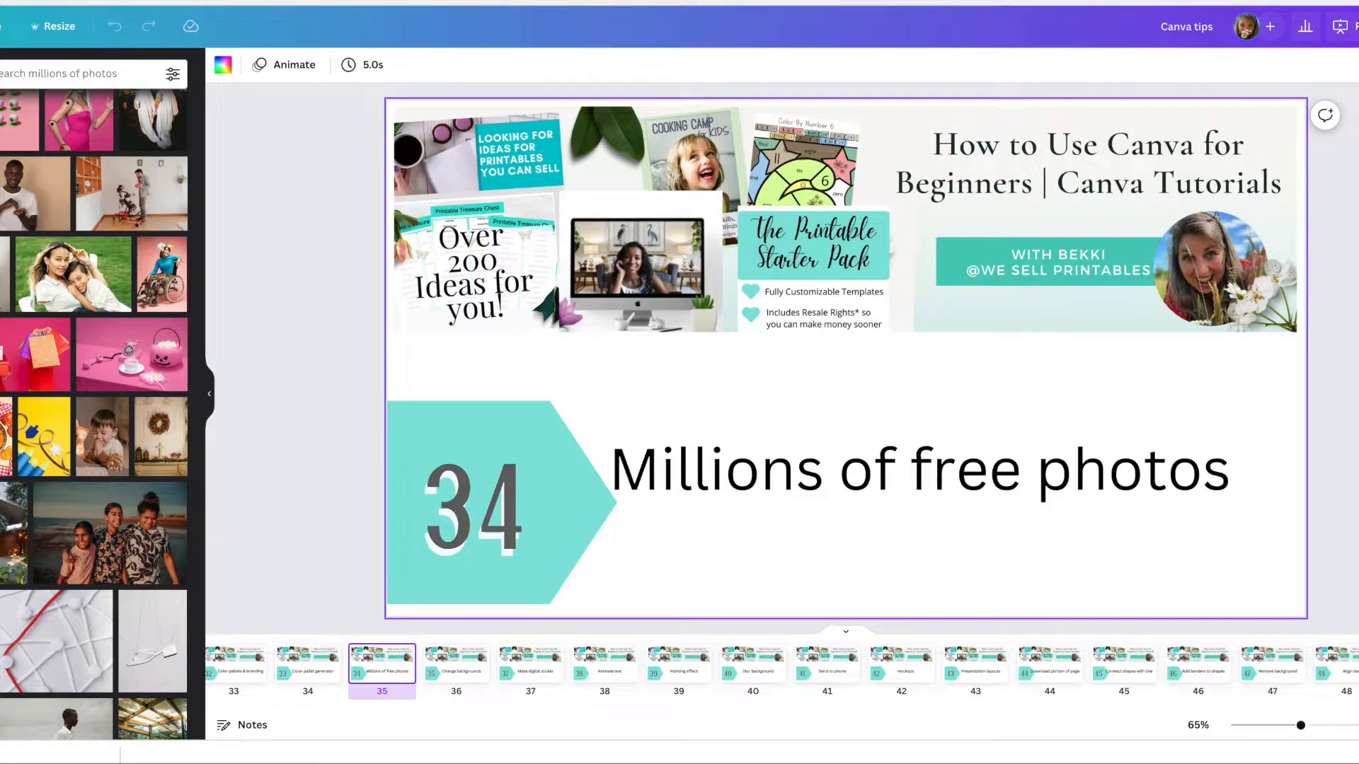
left_click(0, 708)
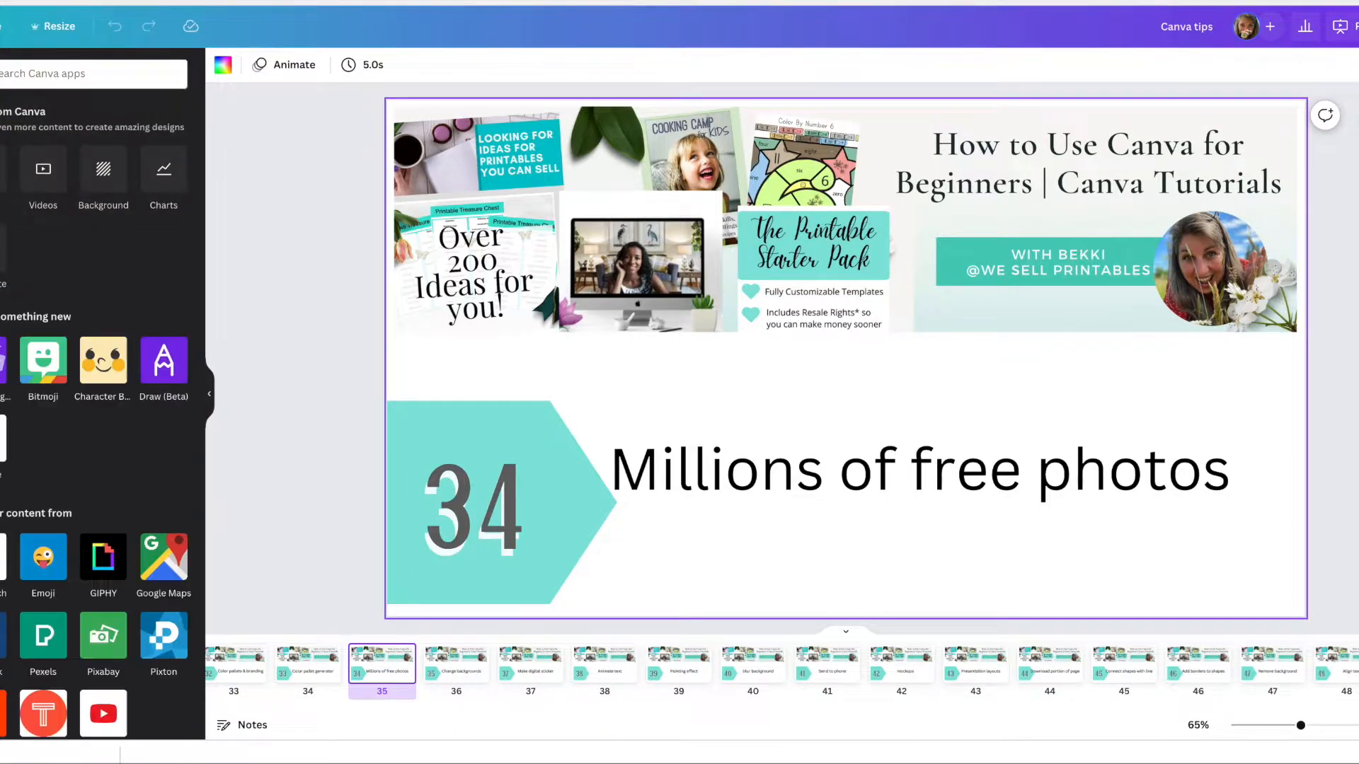
scroll(46, 516, "down", 3)
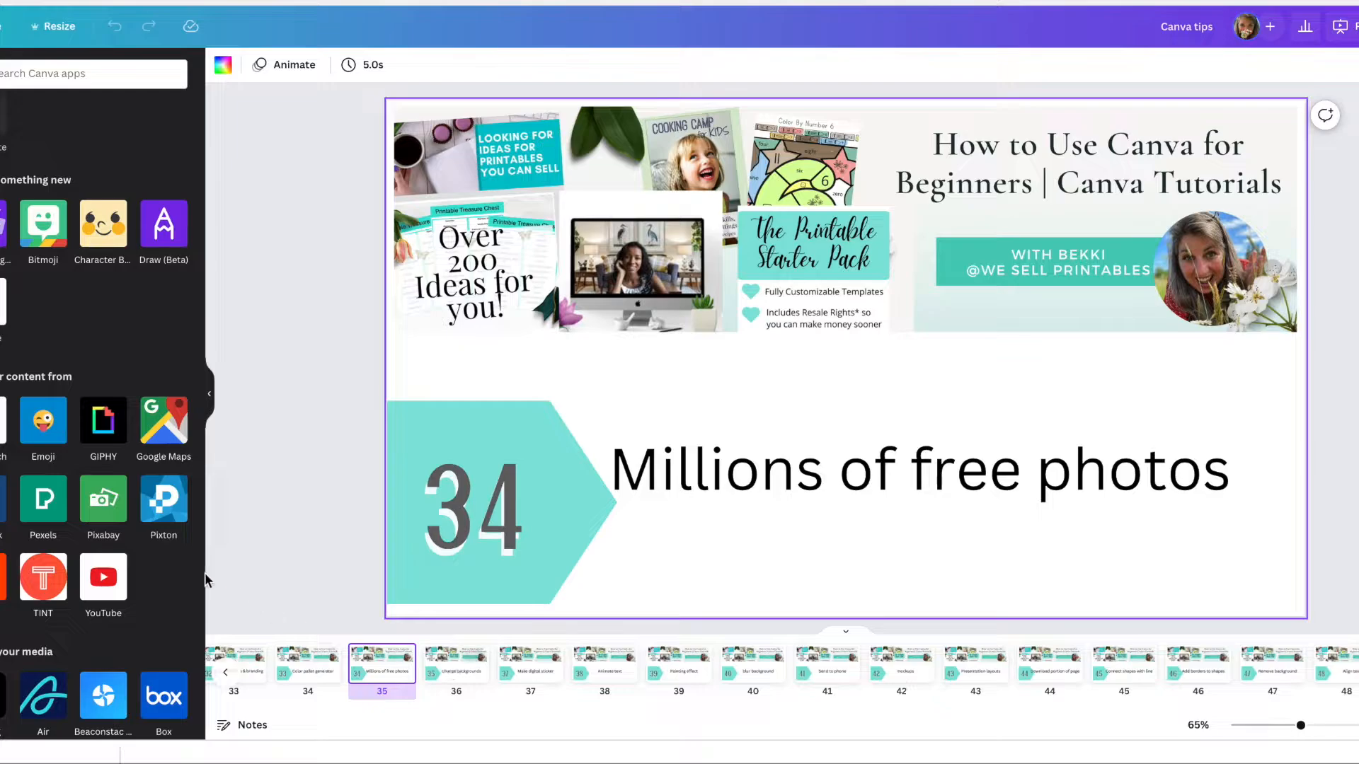
On page 36, try several background colors, including magenta, gray and pink, and settle on the very light gray swatch.
left_click(450, 678)
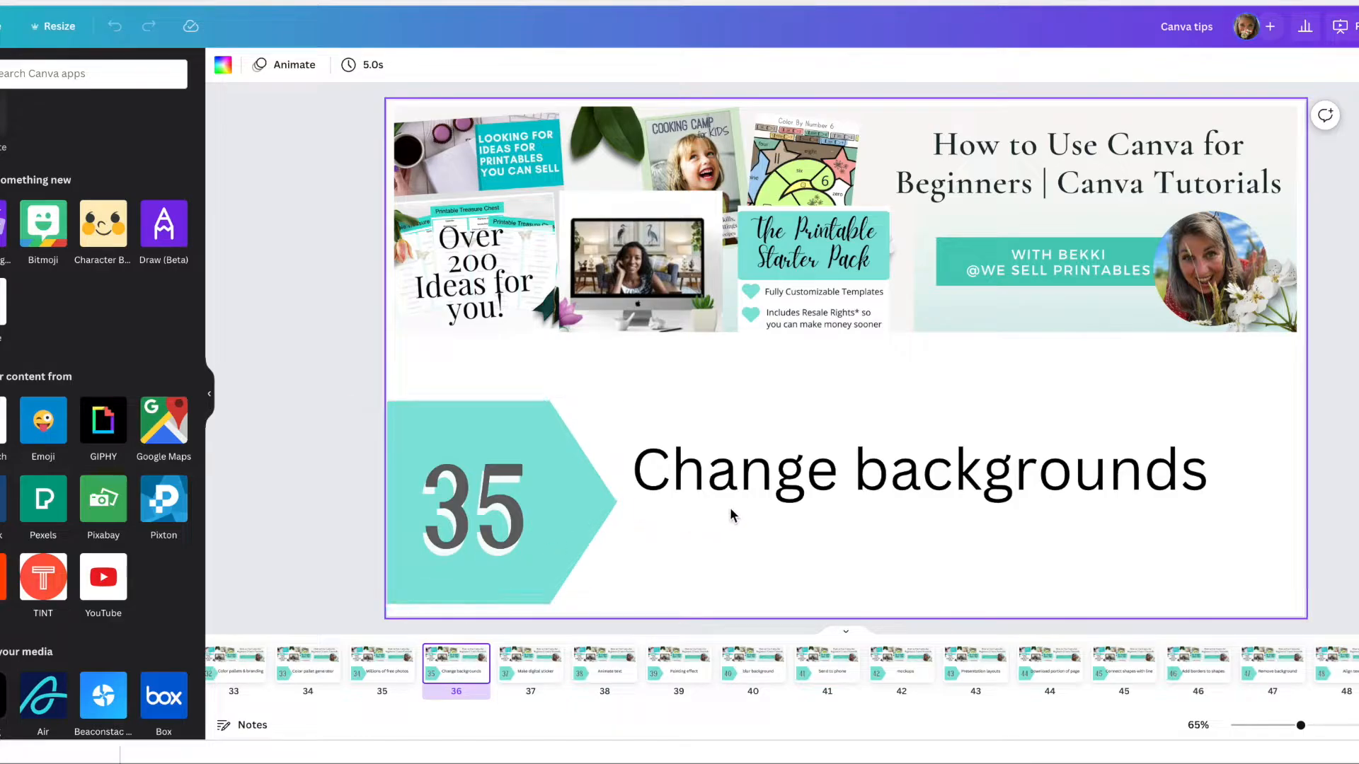
left_click(719, 576)
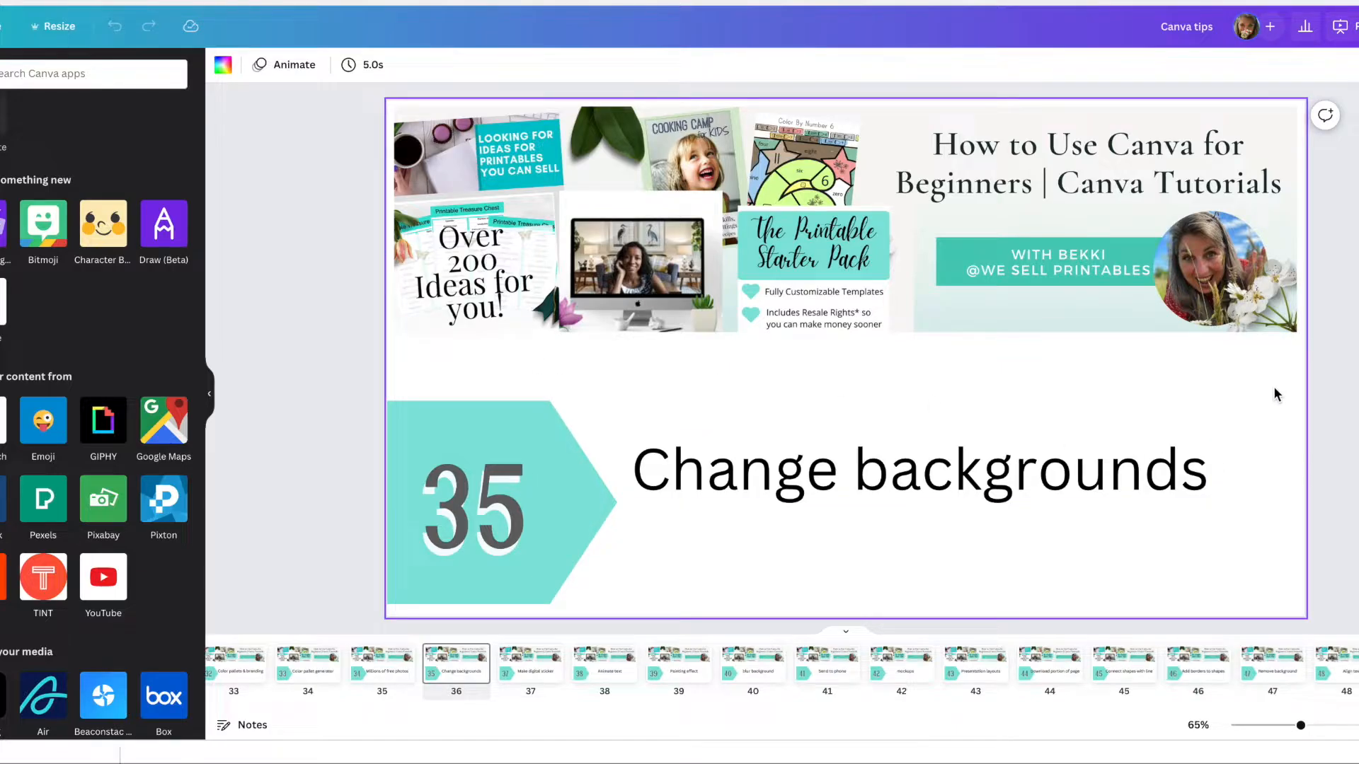
left_click(1238, 223)
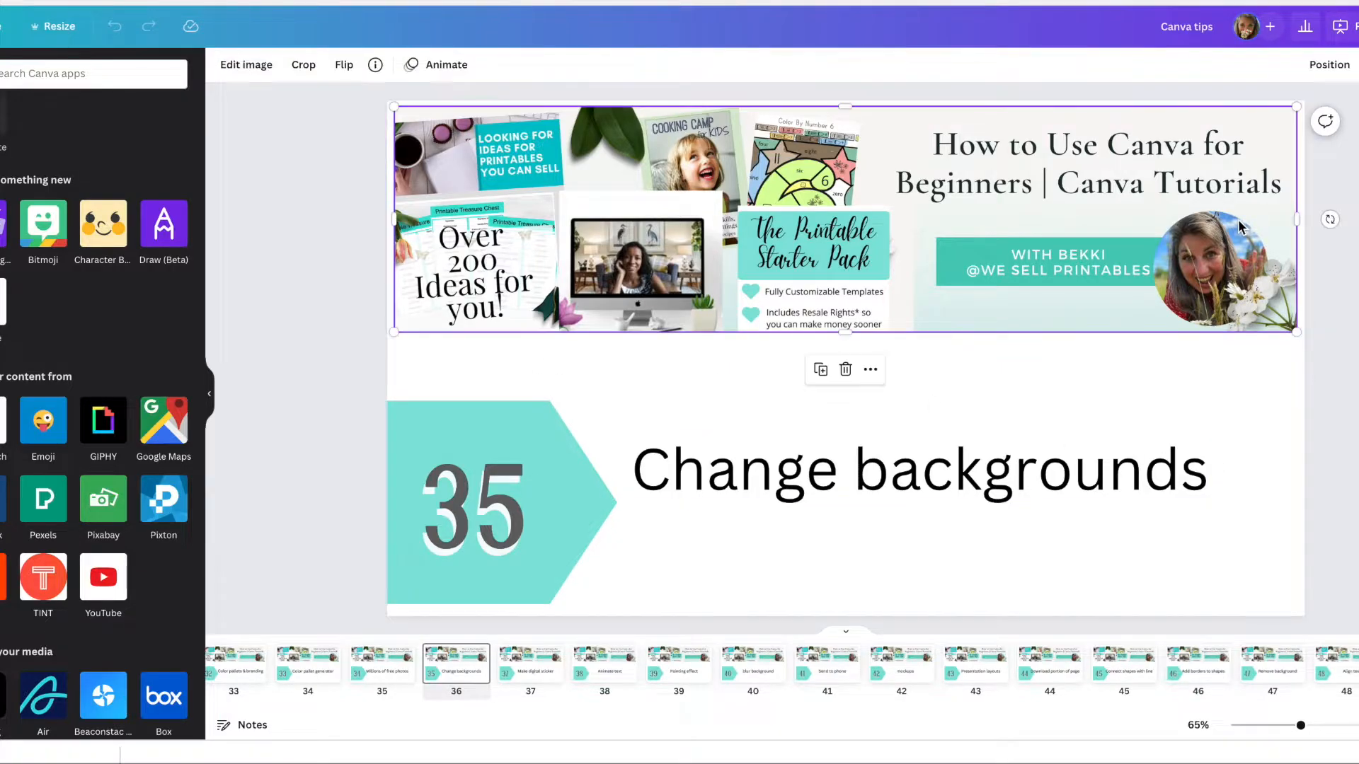
left_click(1267, 428)
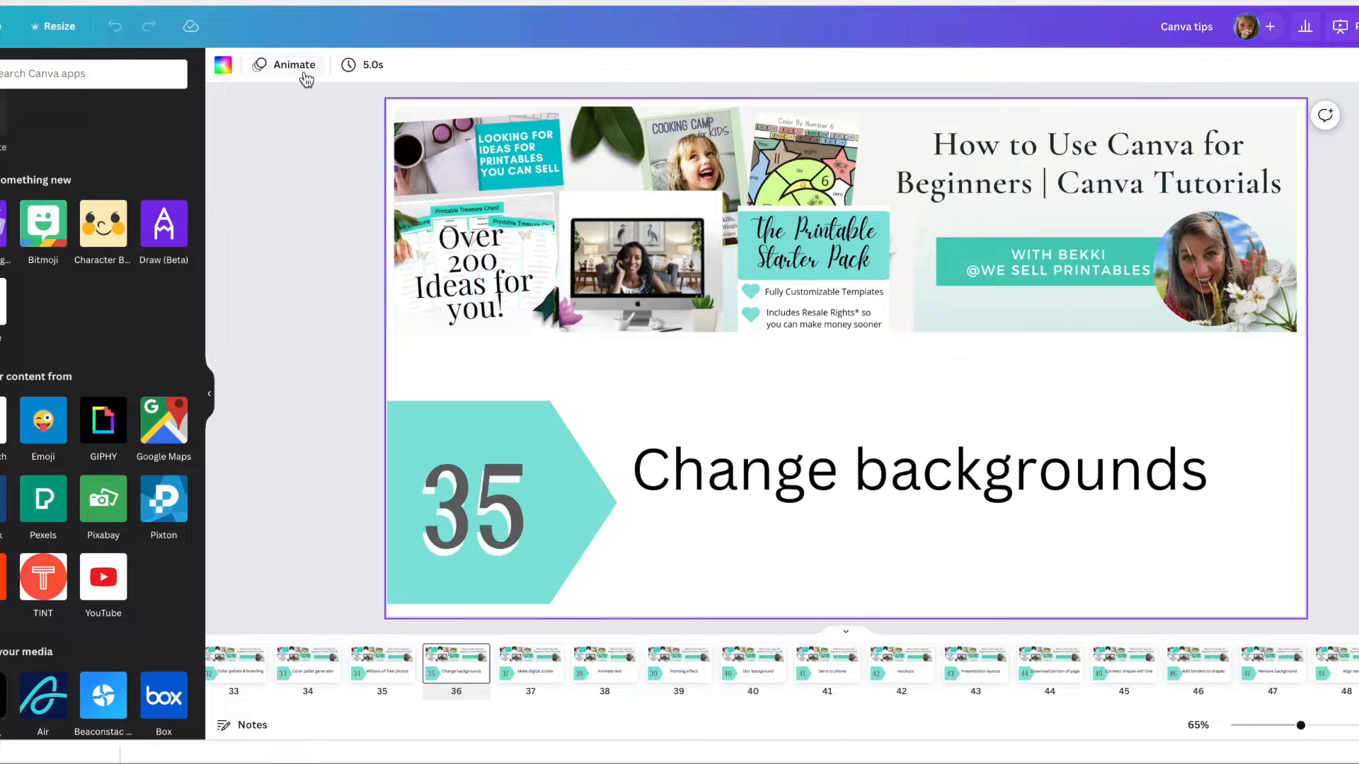
left_click(223, 65)
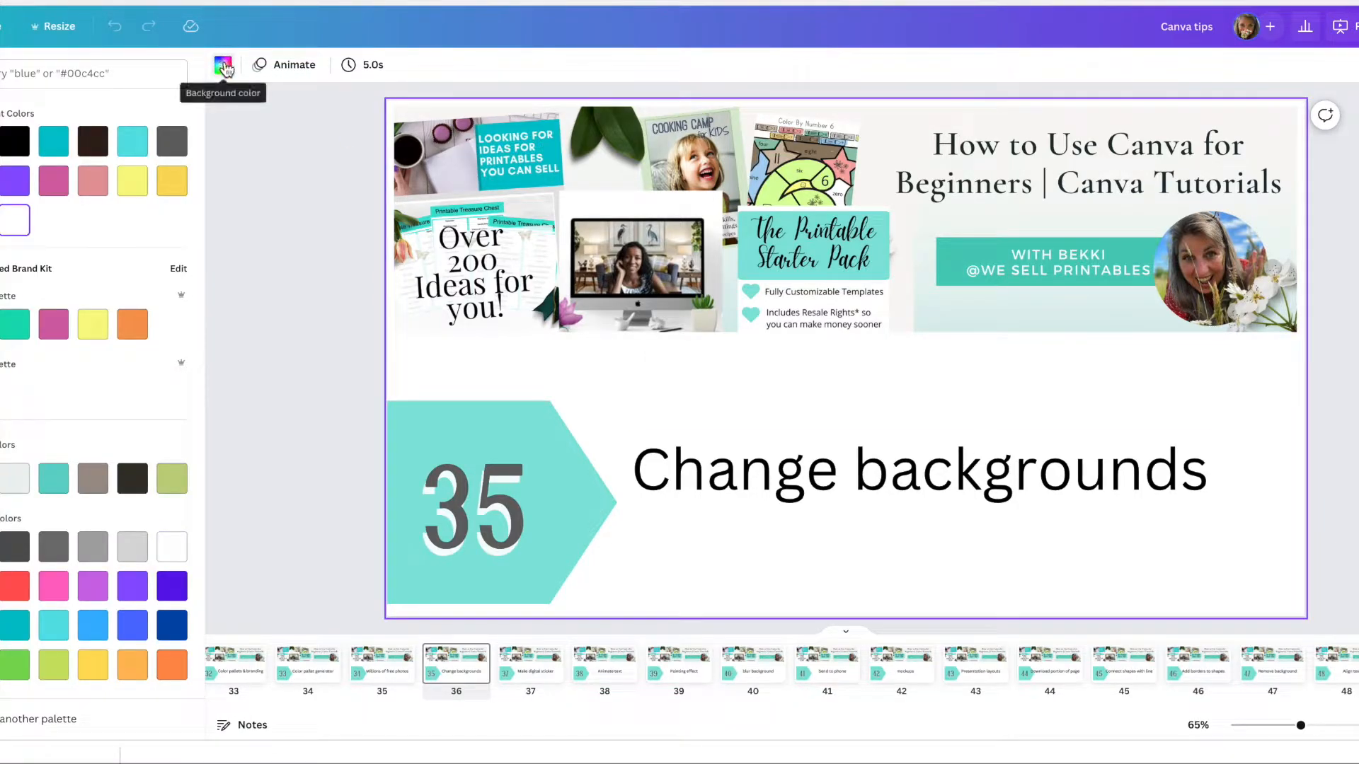
left_click(56, 184)
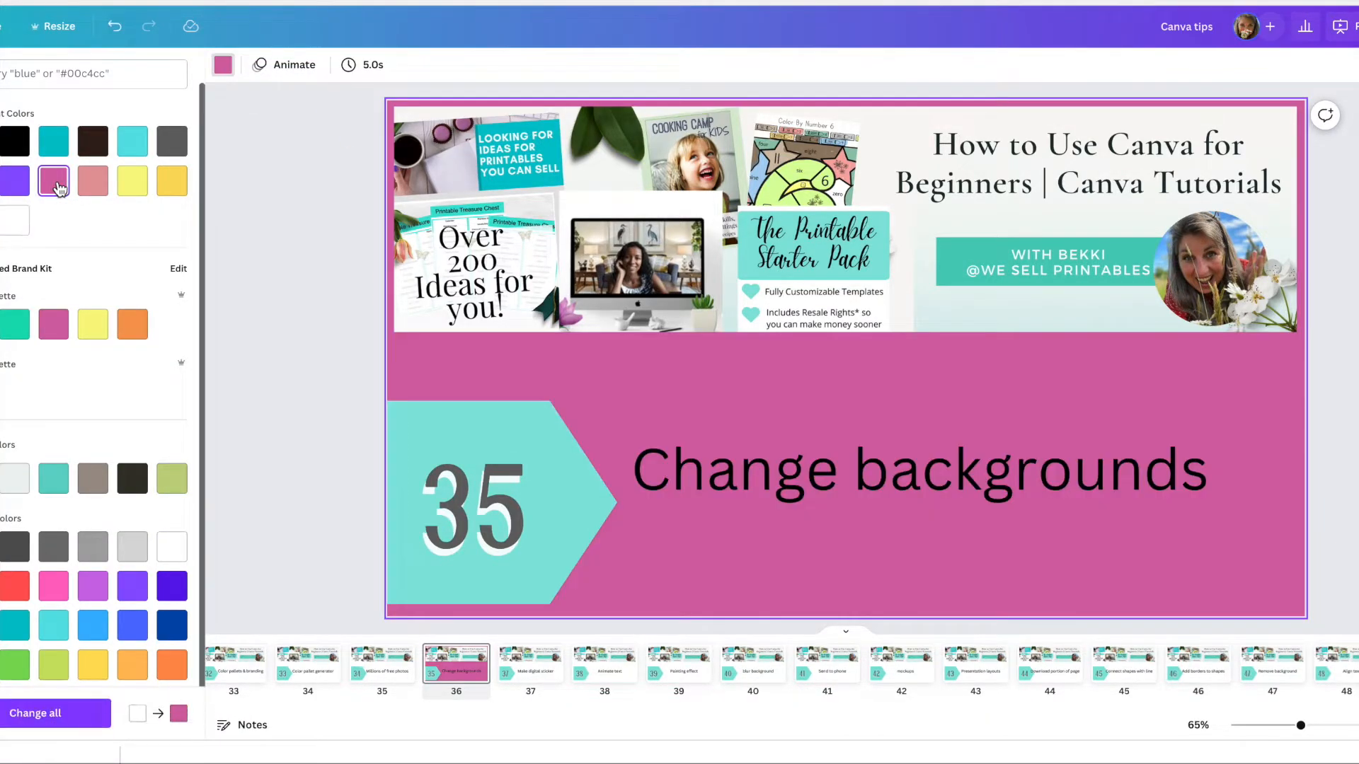
left_click(93, 546)
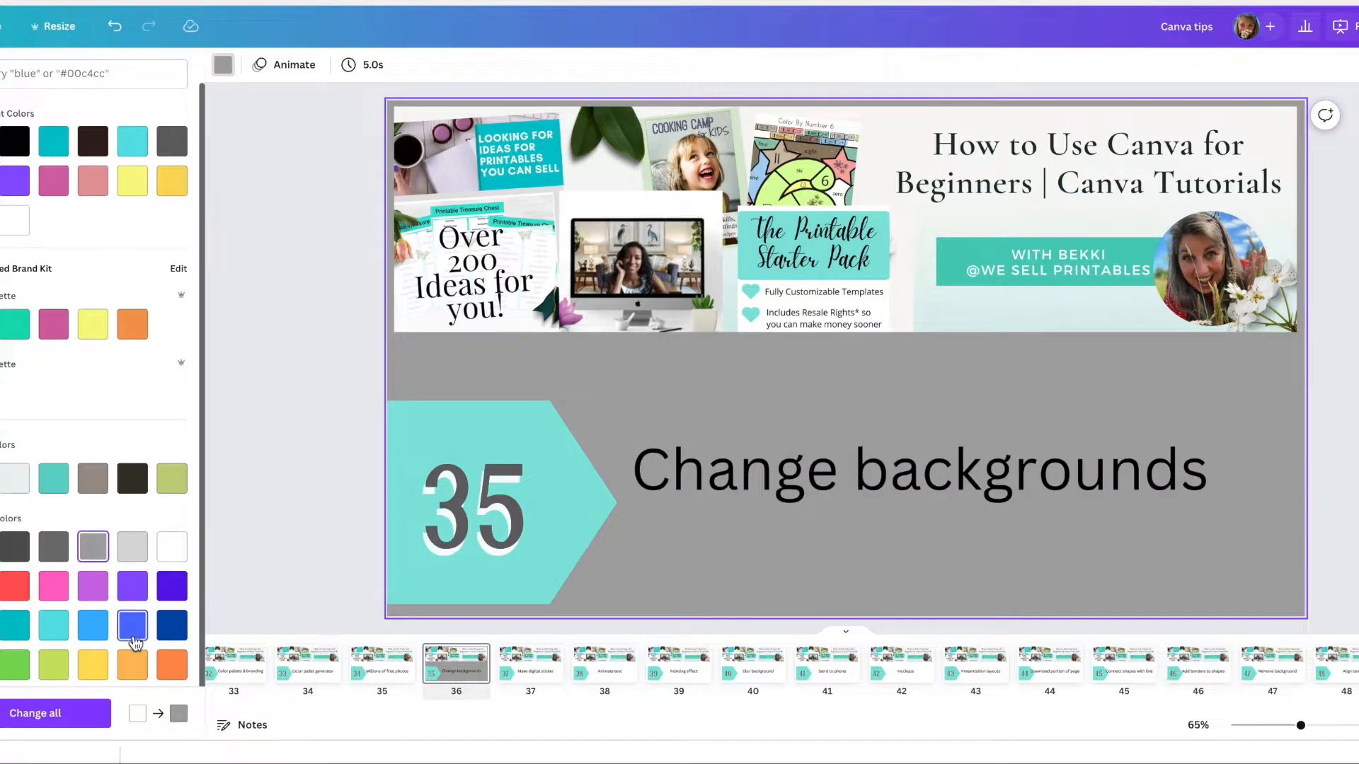
left_click(132, 625)
left_click(16, 625)
left_click(53, 586)
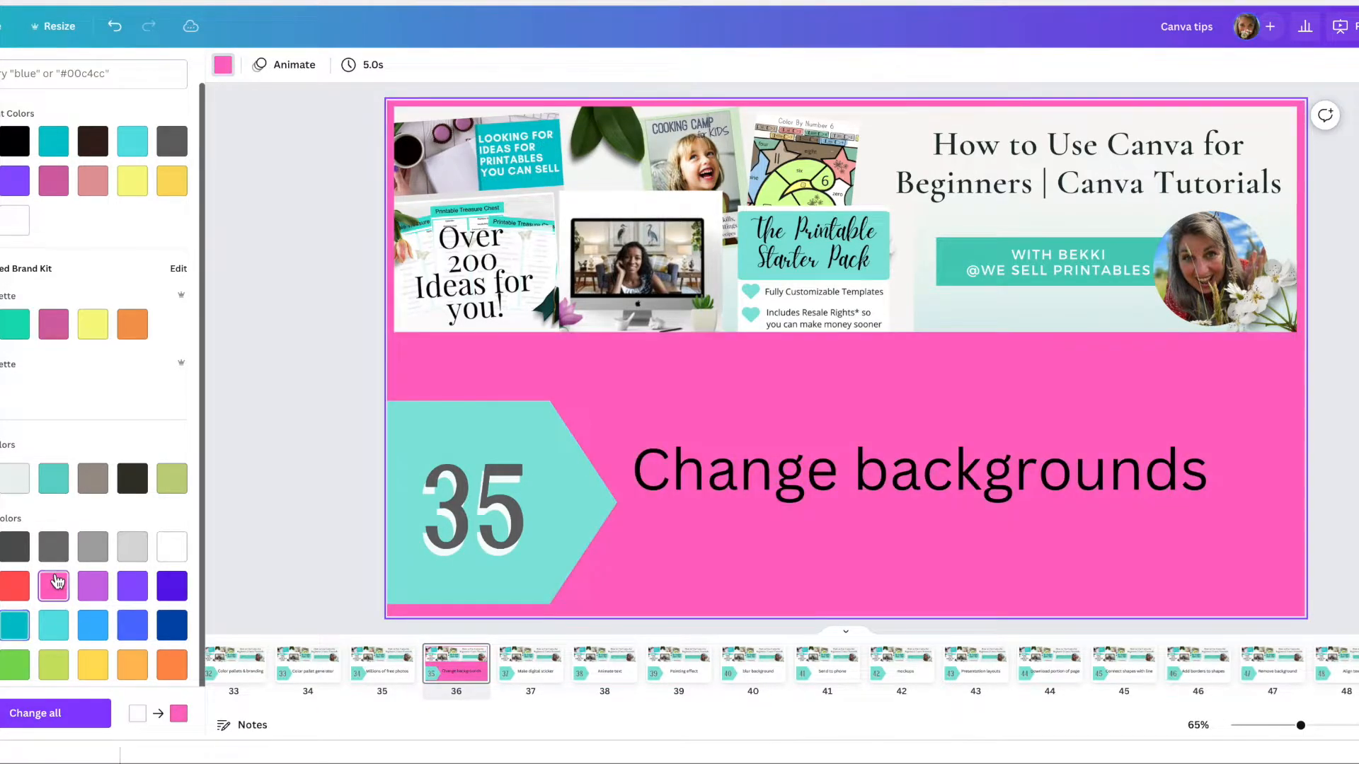
left_click(17, 547)
left_click(14, 478)
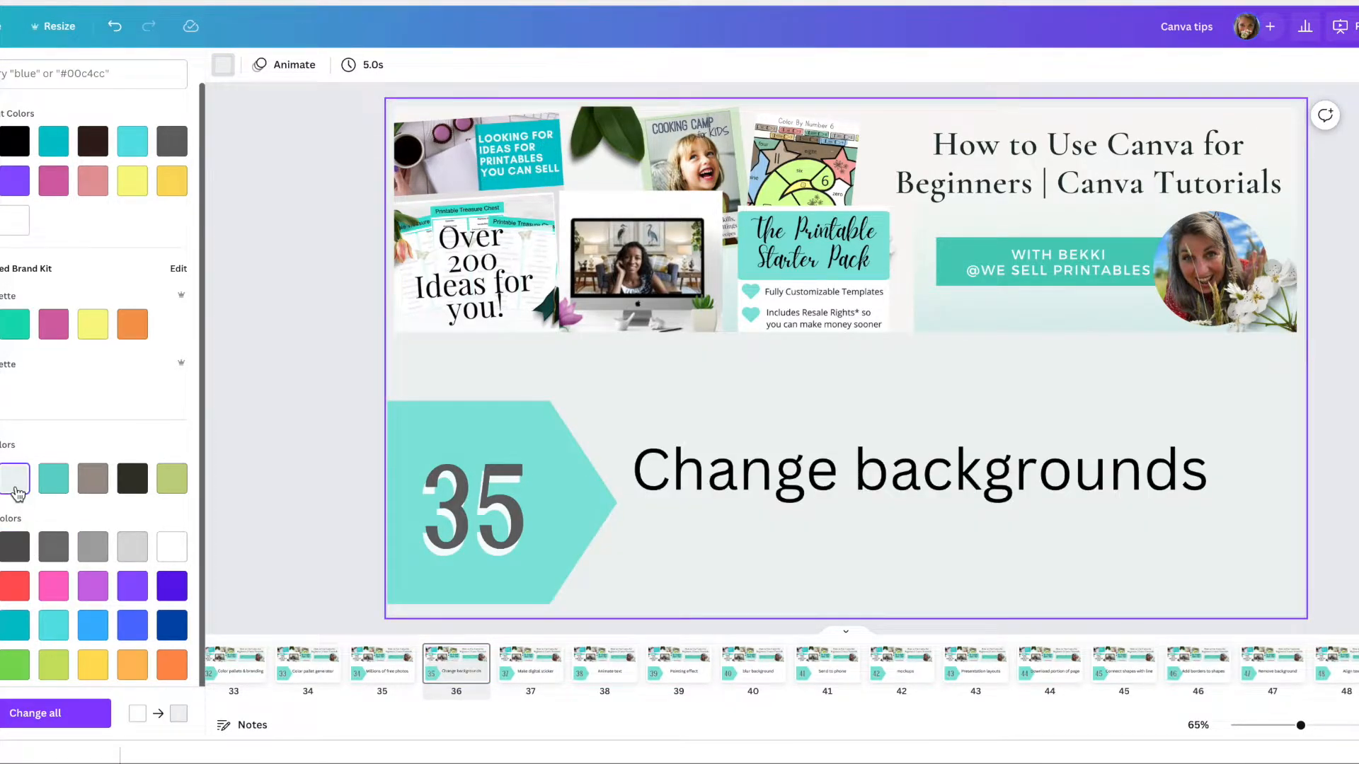
On page 37, try shifting the "Locking elements" title and the teal arrow shape slightly to the right.
left_click(545, 657)
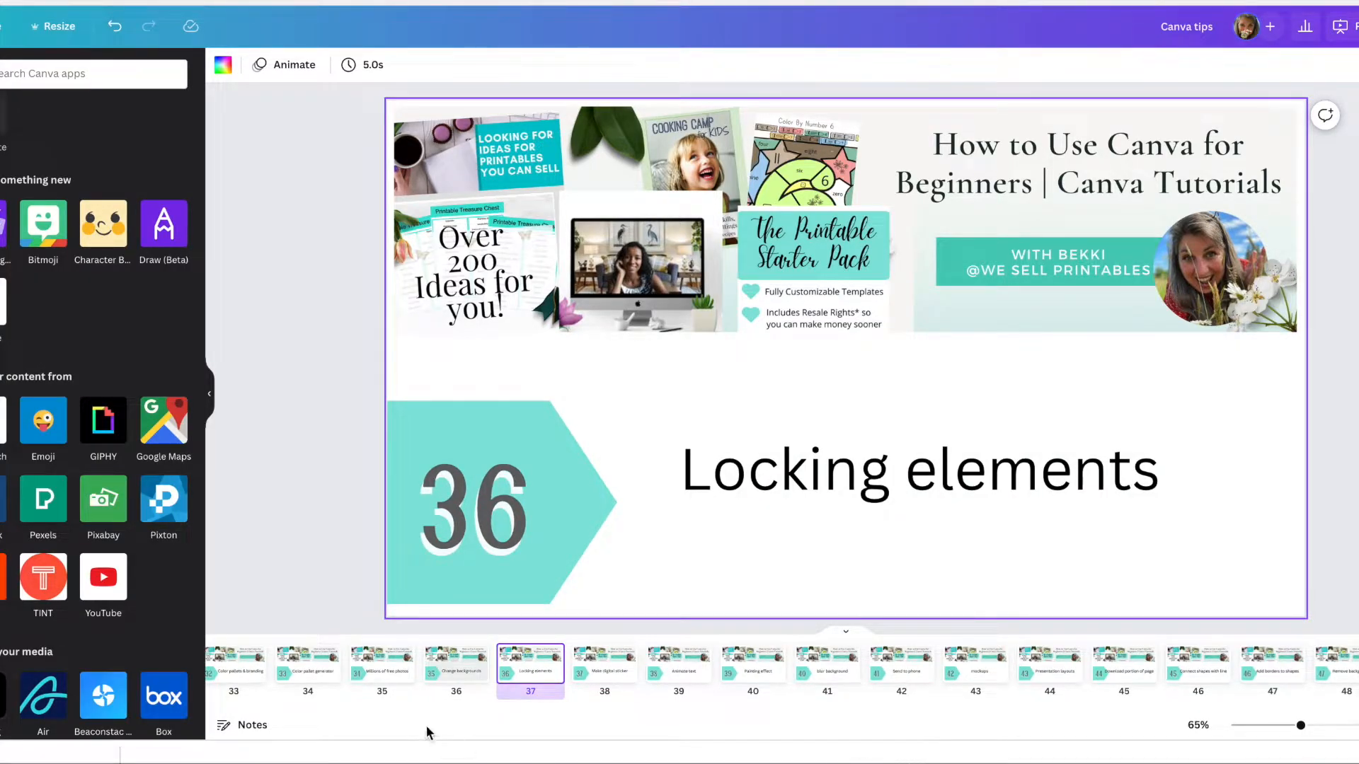
left_click(725, 479)
left_click_drag(724, 480, 758, 474)
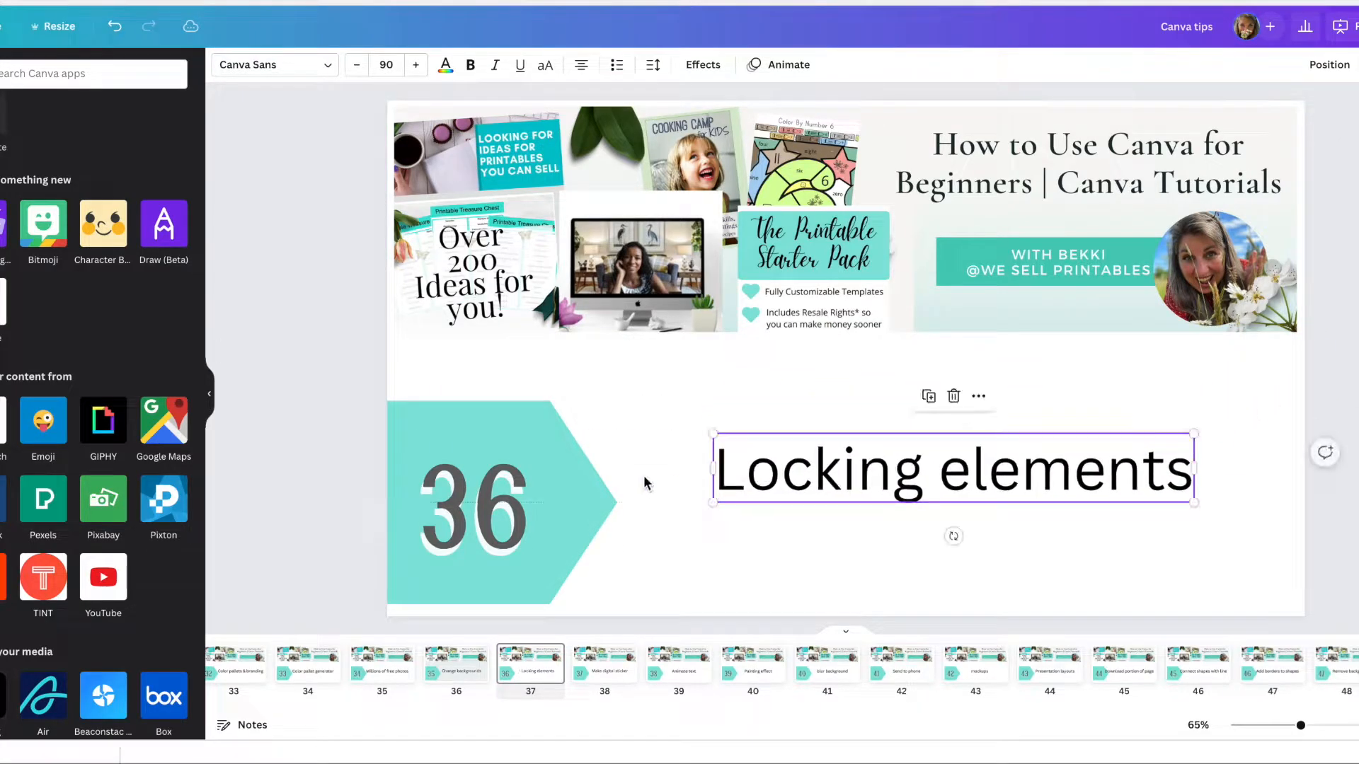
left_click(566, 440)
left_click_drag(566, 440, 597, 454)
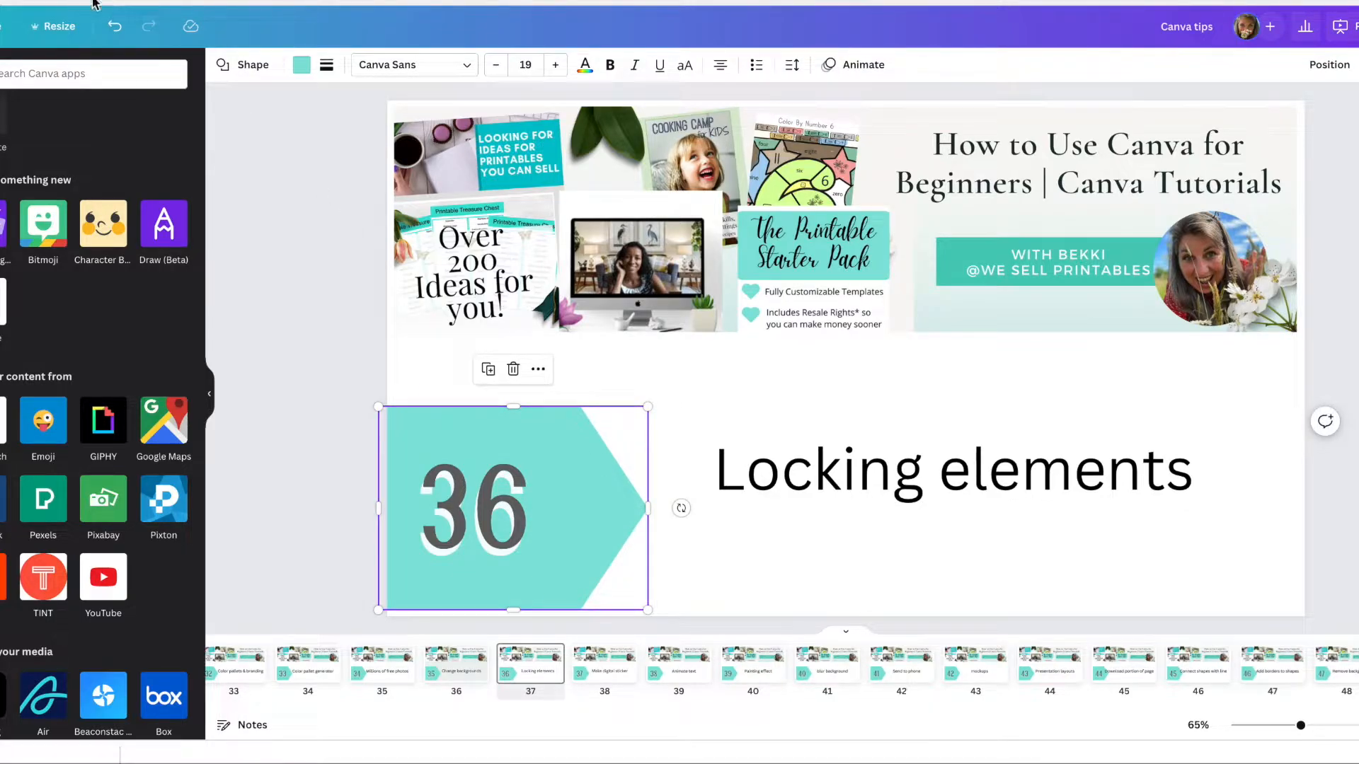
Undo the moves of the title and the teal arrow on page 37 and clear the selection.
left_click(111, 27)
left_click(112, 27)
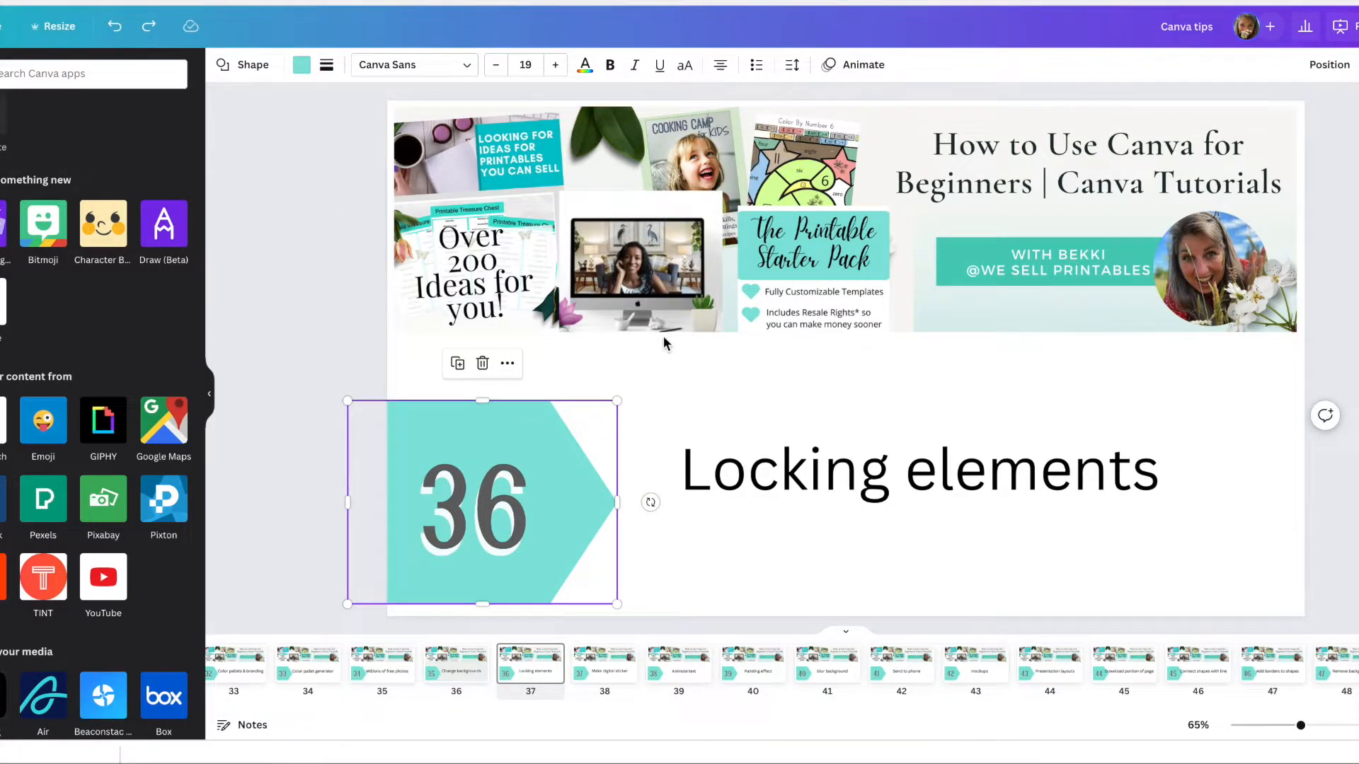
left_click(766, 416)
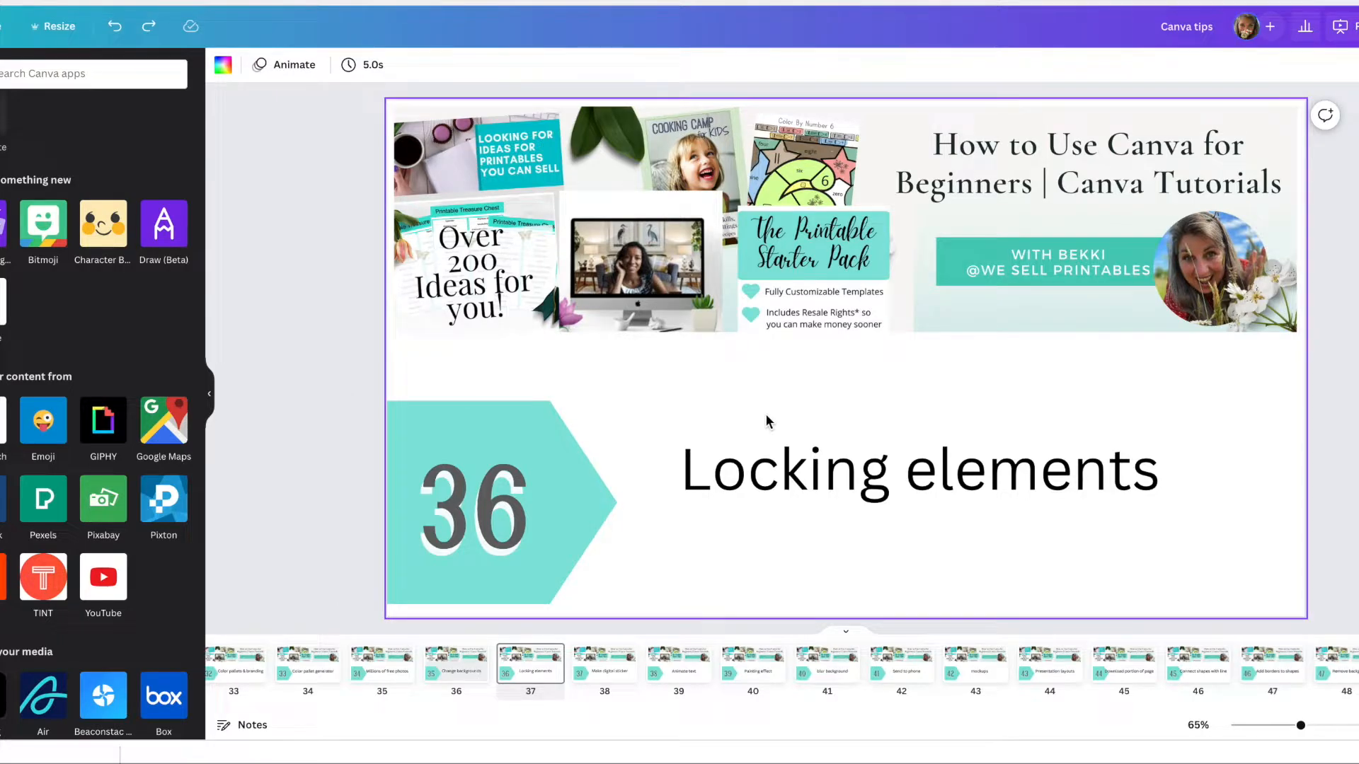
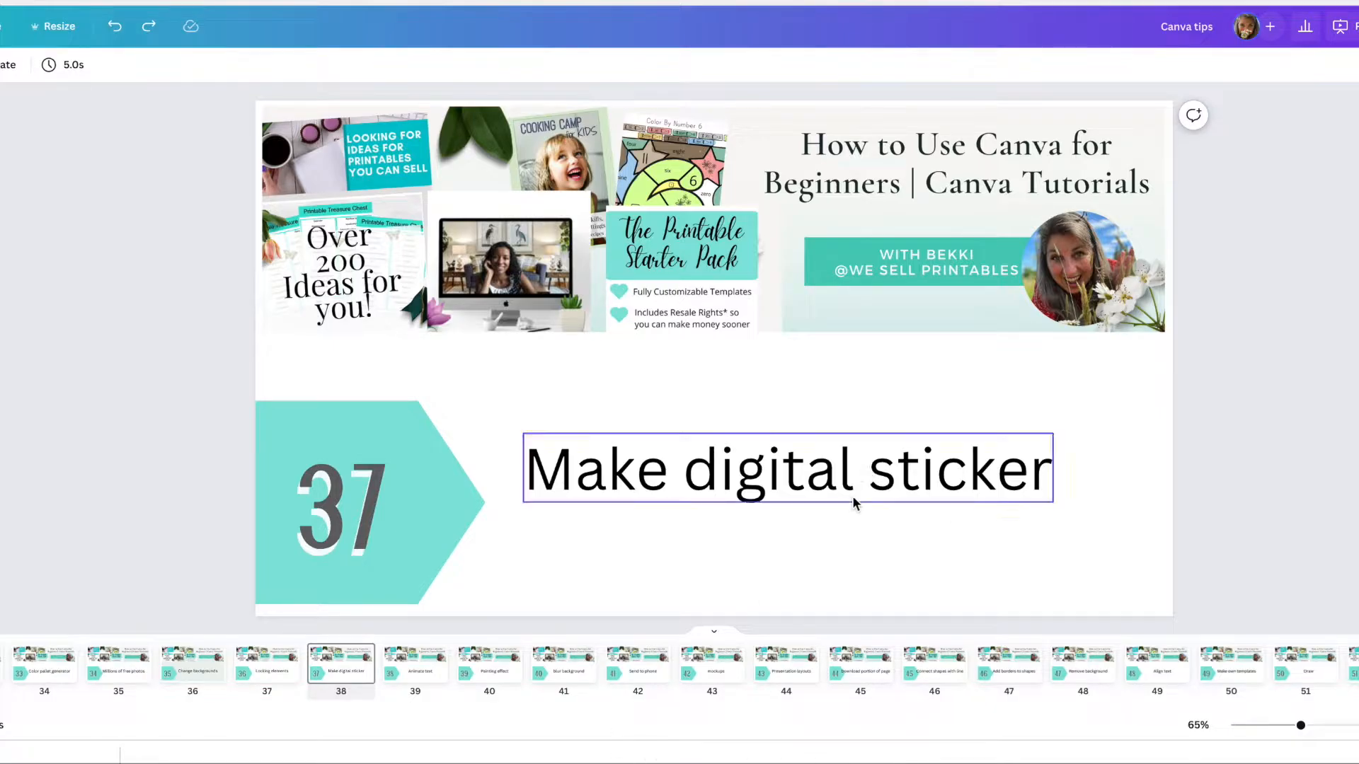
Narrow the "Make digital sticker" text box on page 38 until it wraps onto three lines, and place it against the arrow.
mouse_move(854, 486)
left_mouse_down()
mouse_move(973, 495)
mouse_move(860, 484)
mouse_move(848, 471)
left_mouse_up()
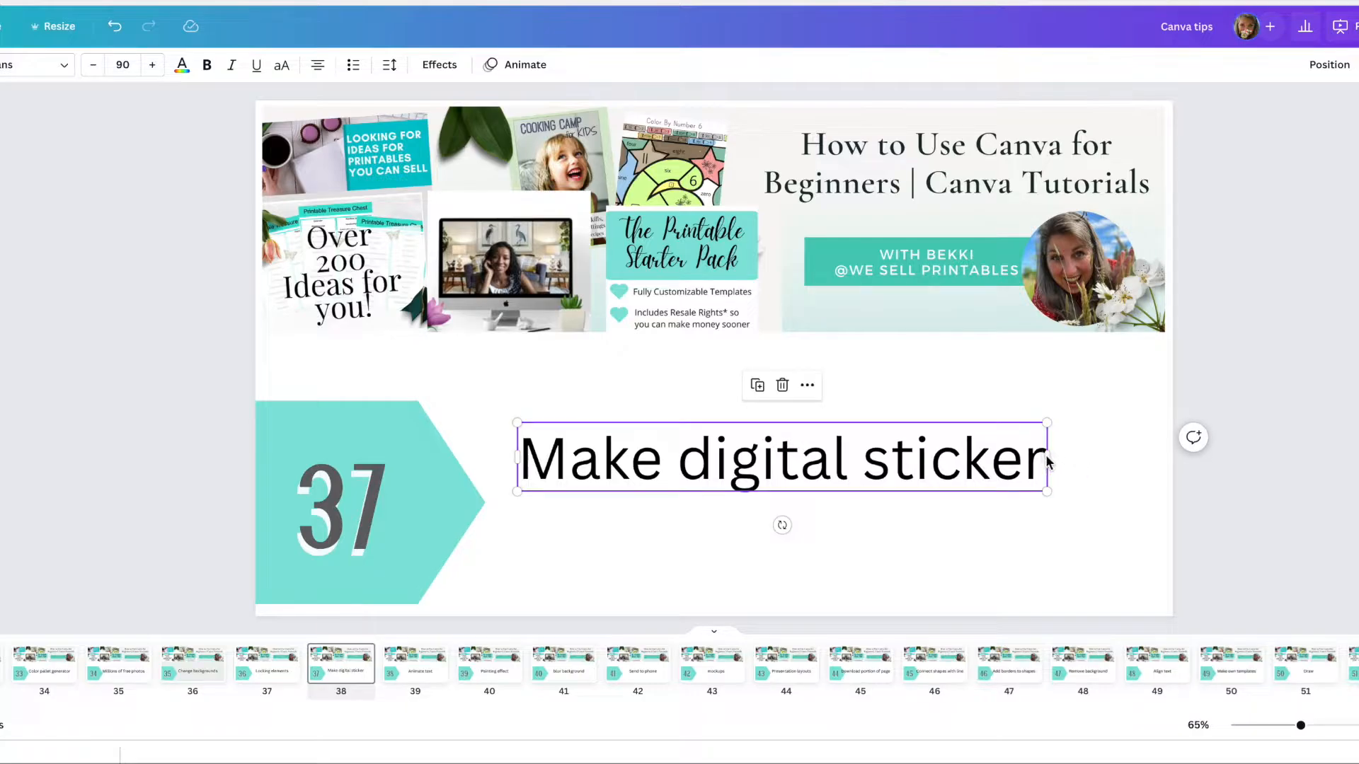
left_click_drag(1048, 456, 873, 502)
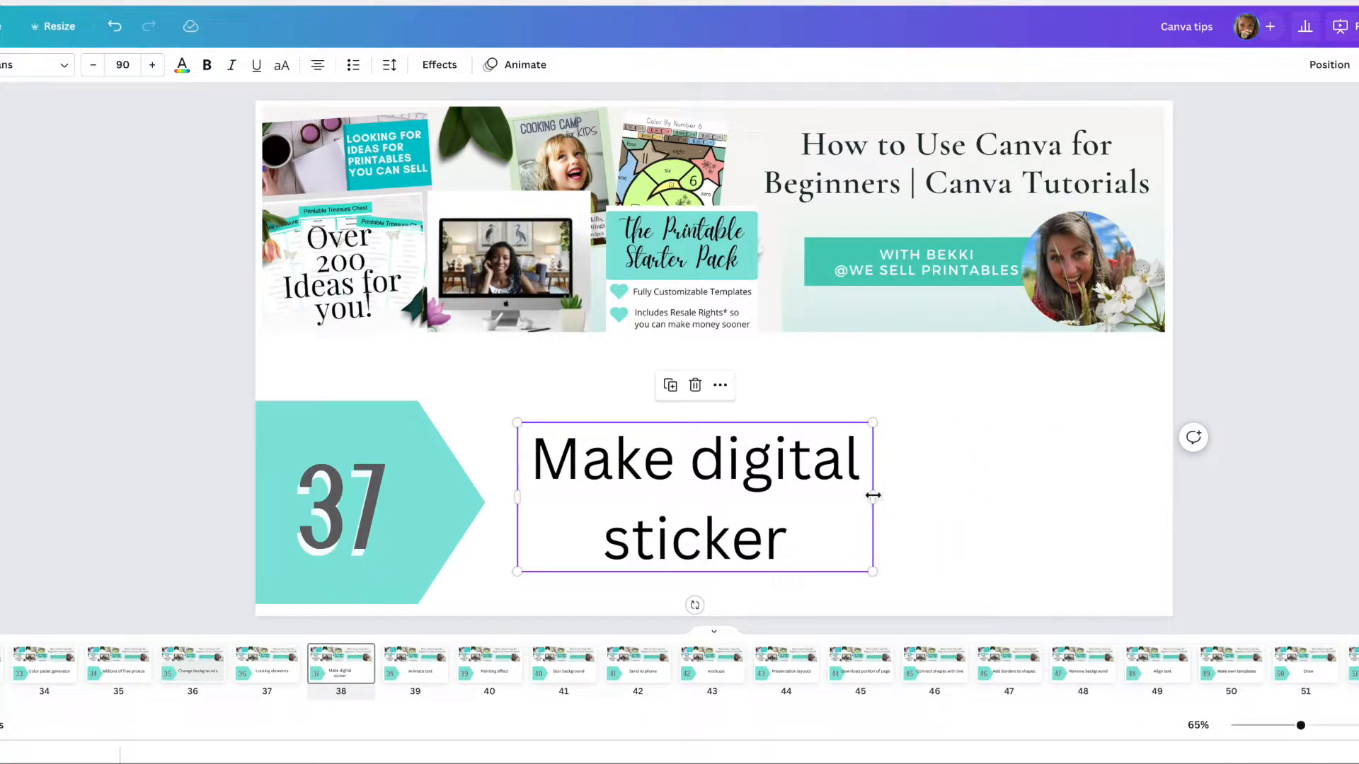
left_click_drag(873, 498, 697, 386)
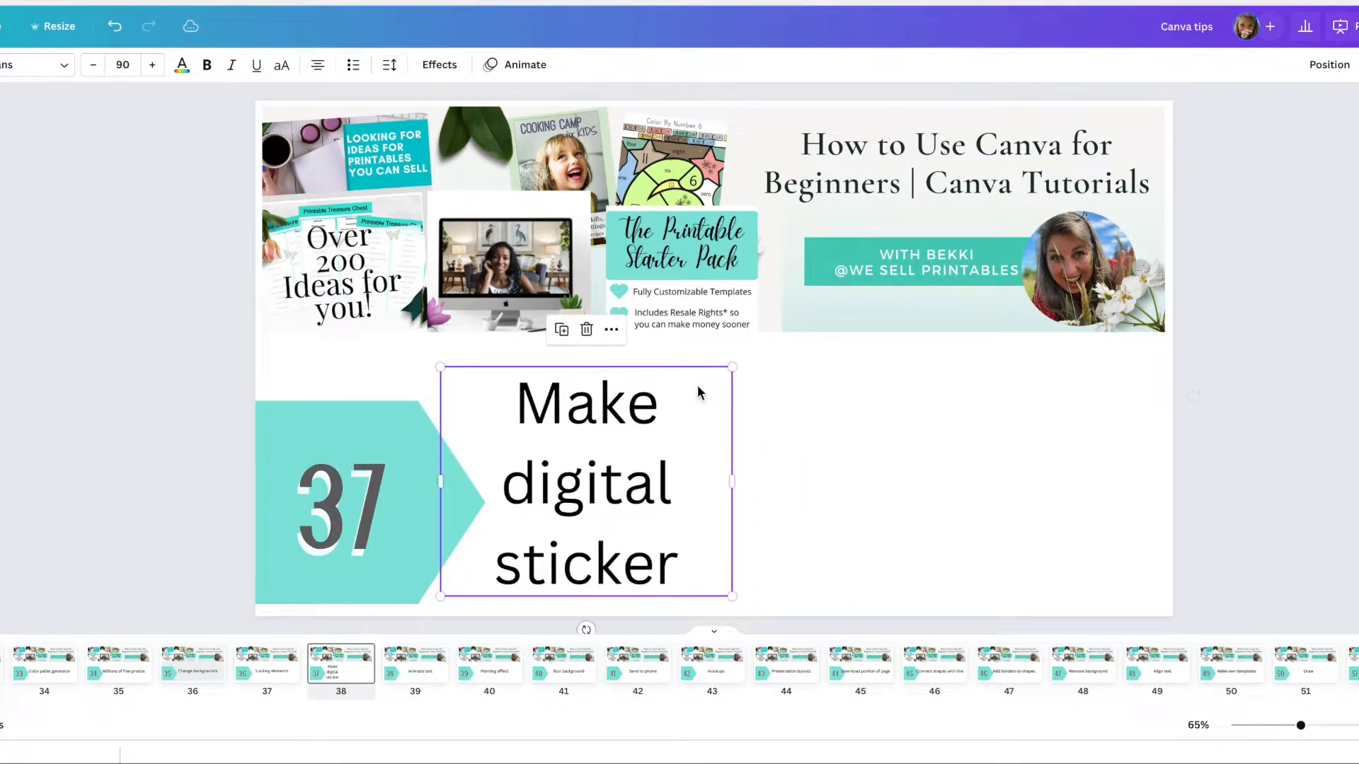
left_click(843, 465)
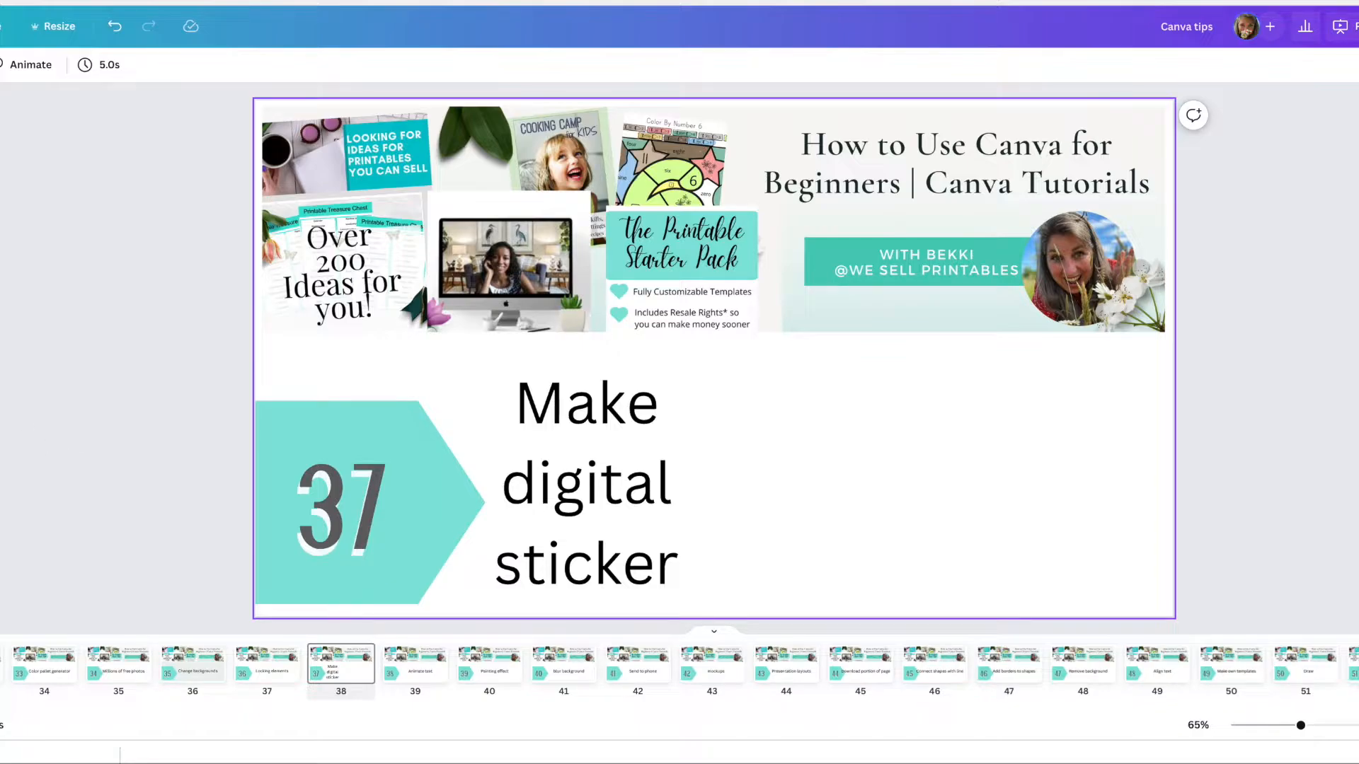
Search the photo library for "kid" and browse the matching pictures.
left_click(1, 312)
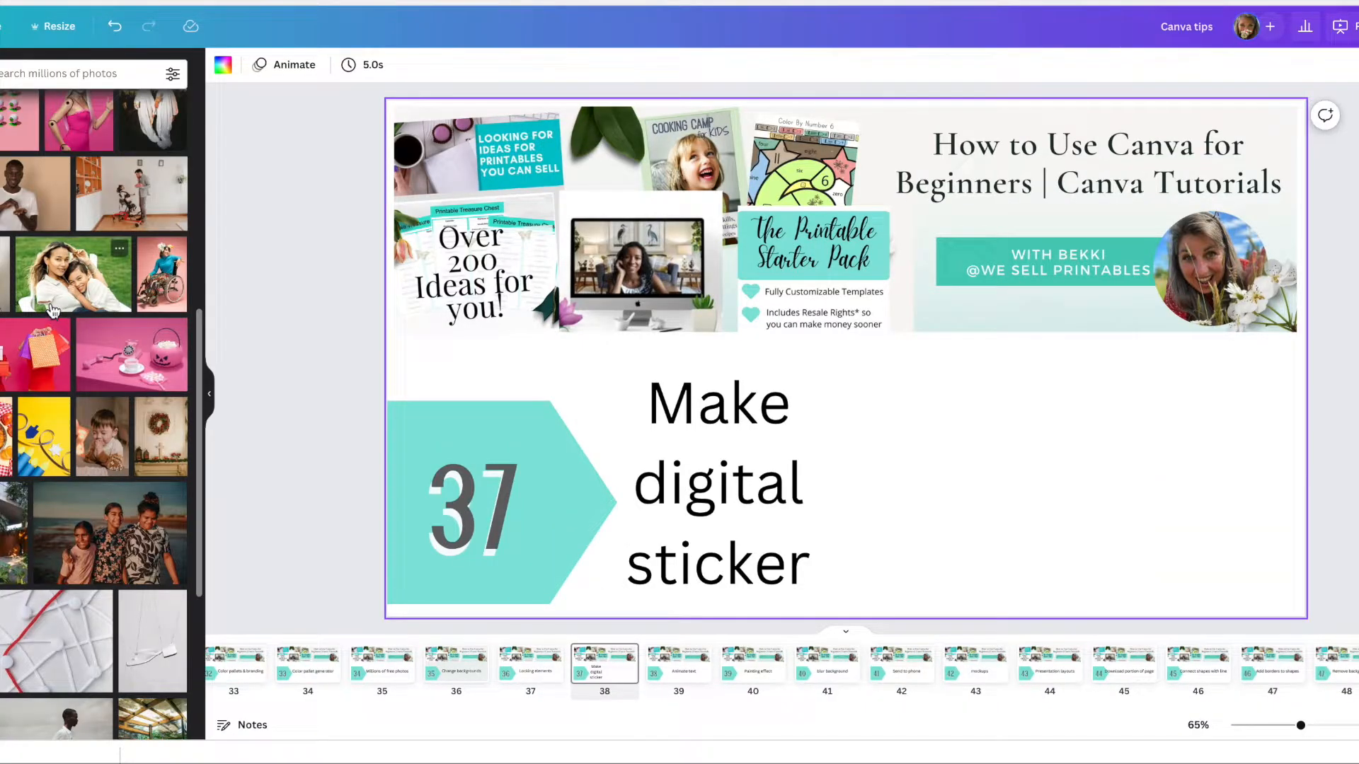
scroll(53, 311, "up", 3)
scroll(53, 312, "up", 5)
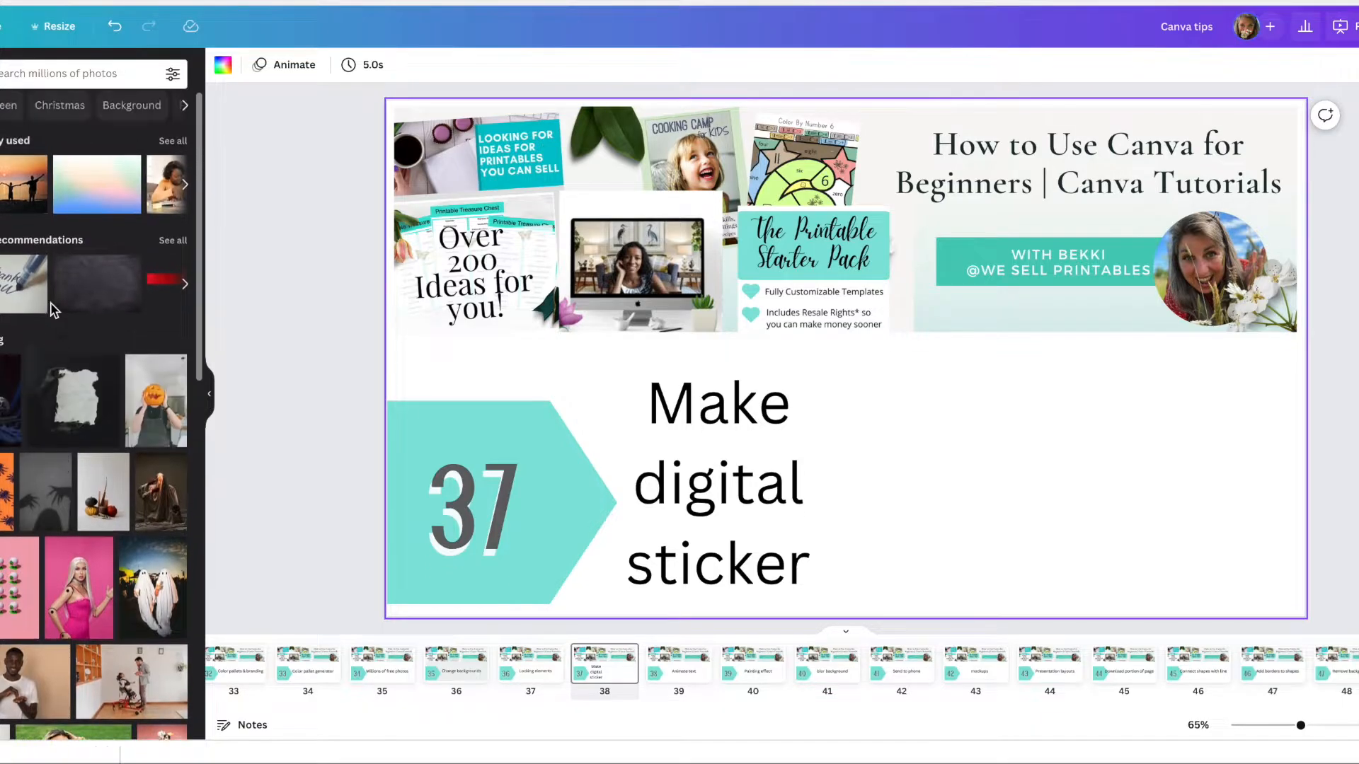
left_click(51, 73)
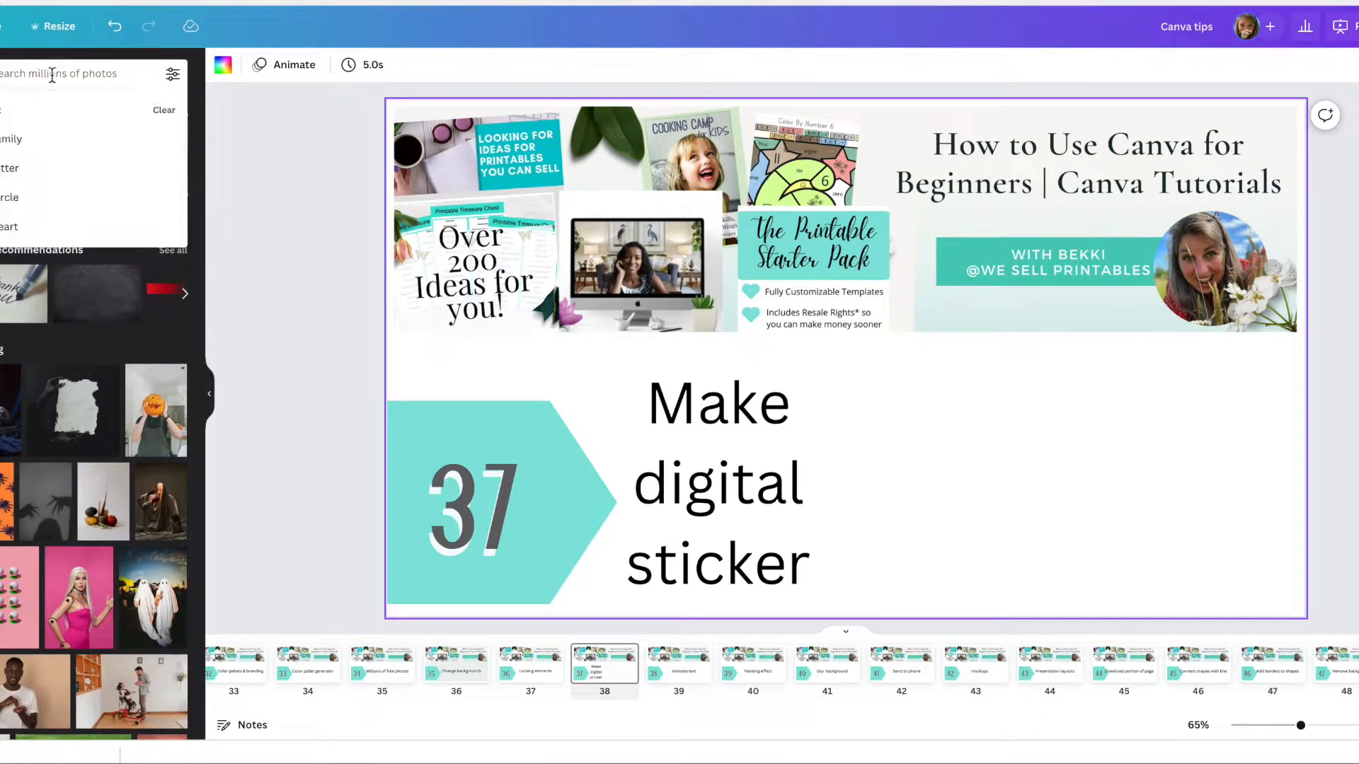
type("kid")
key("Return")
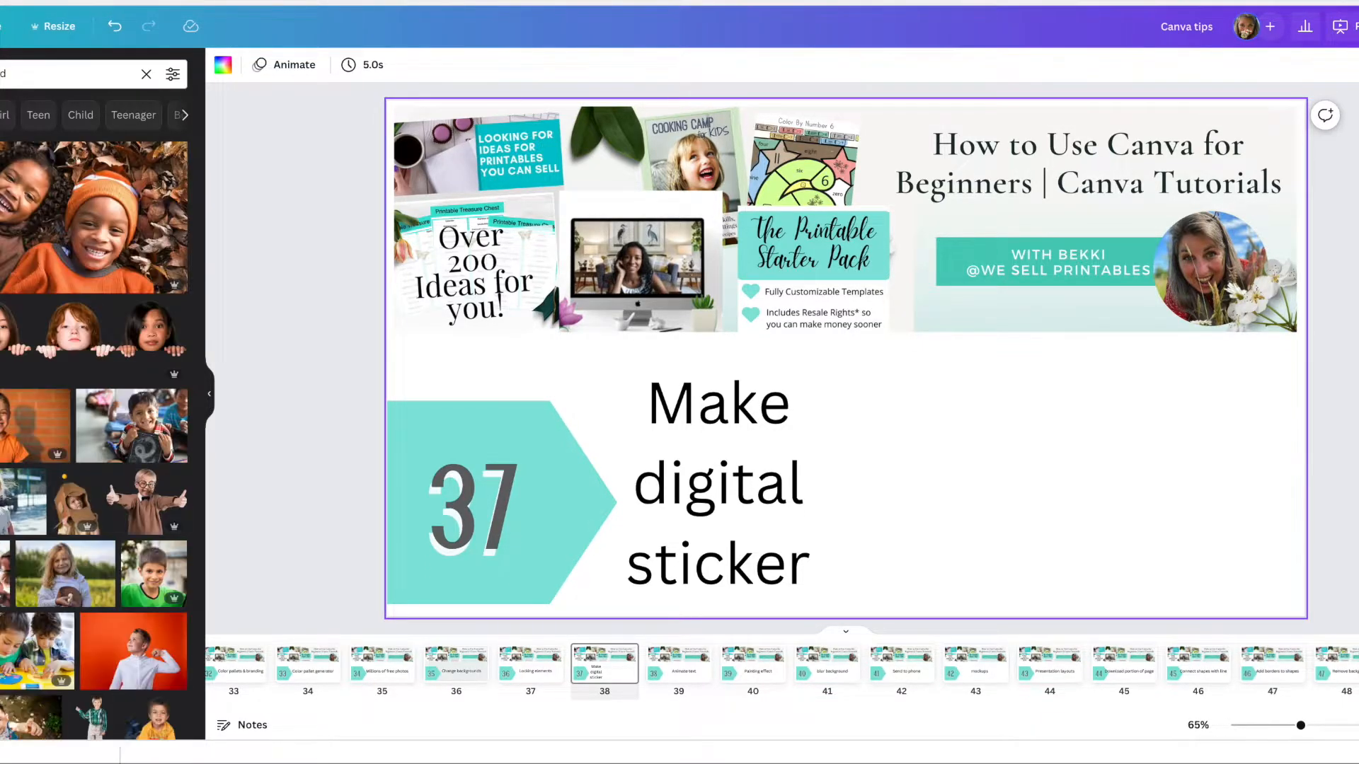
scroll(84, 518, "down", 3)
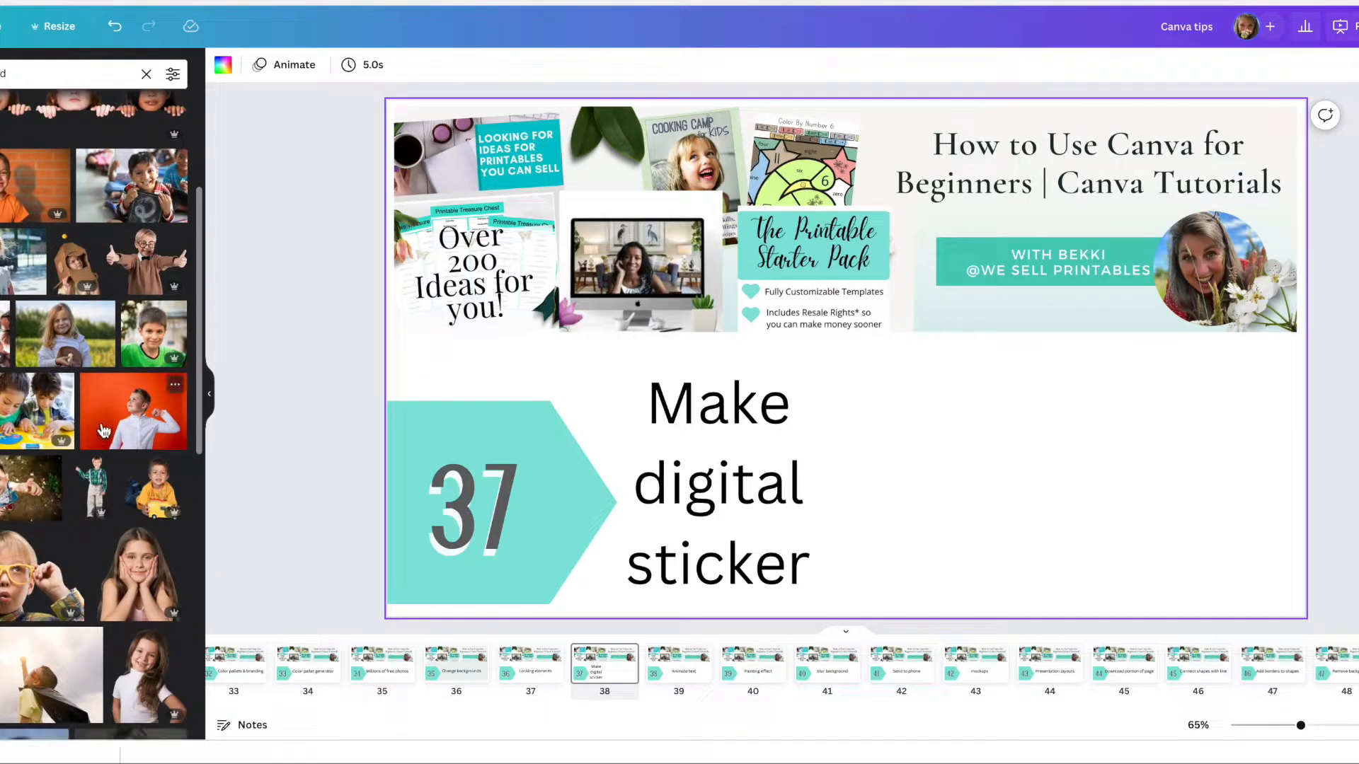
Try the cut-out photo of the boy in yellow glasses on page 38 and take it off the page again.
left_click(57, 606)
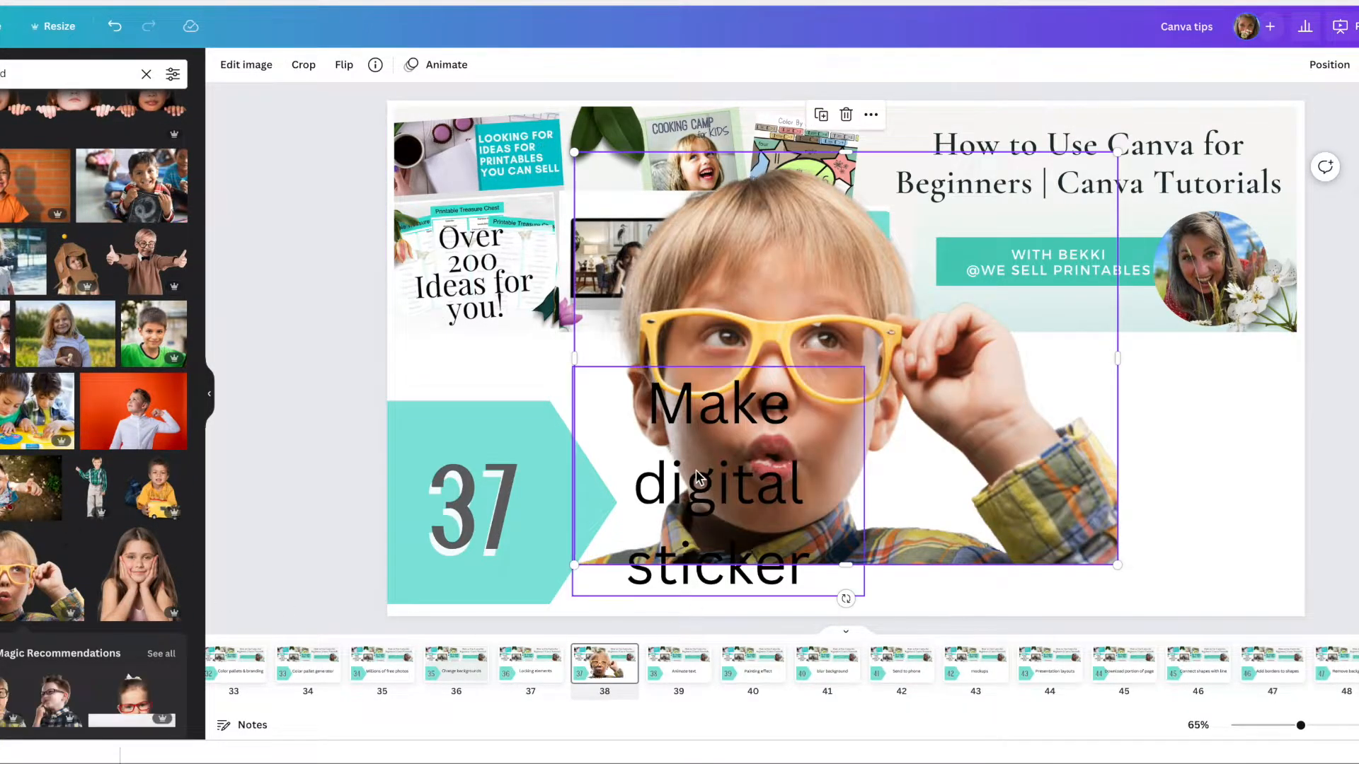
left_click_drag(809, 430, 153, 623)
scroll(148, 424, "up", 2)
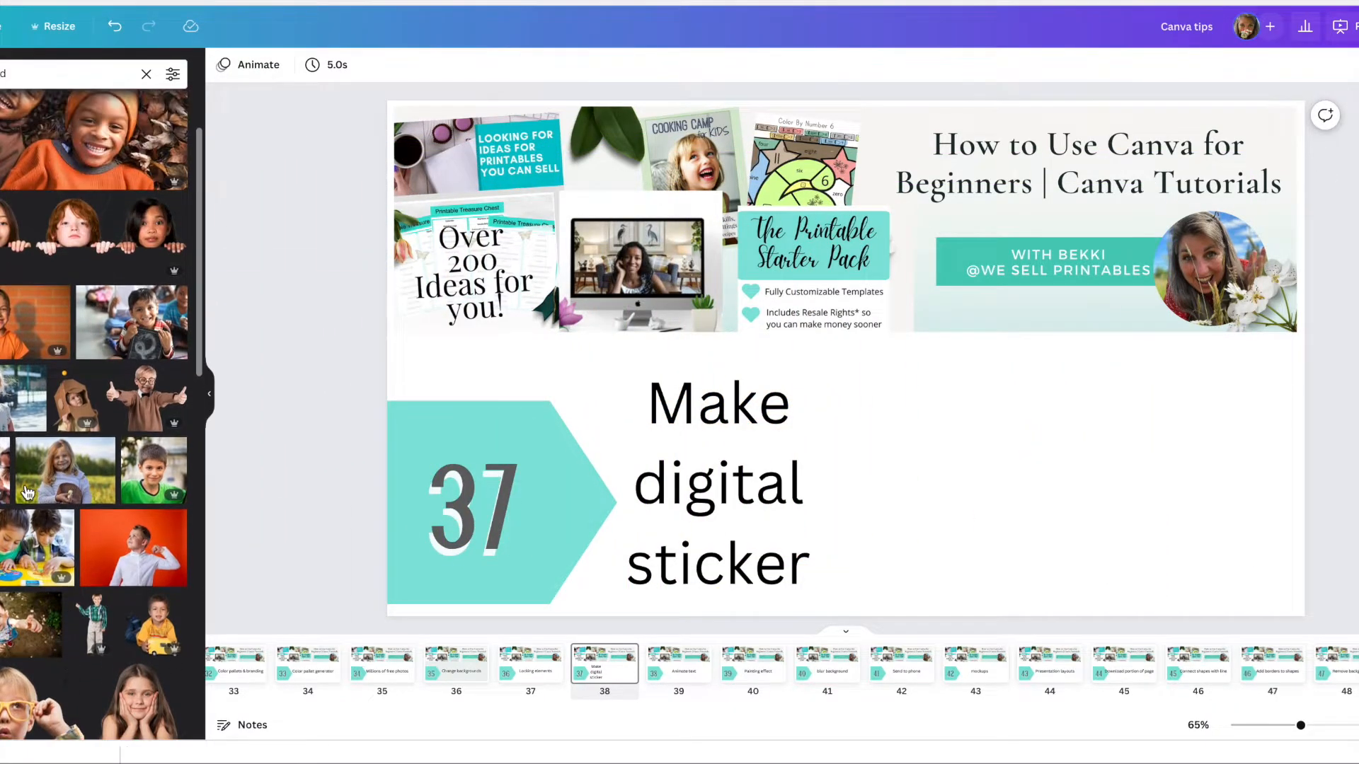
Try the brick-wall photo of the boy in the orange shirt on page 38, with its background removed and placed beside the text.
left_click(25, 346)
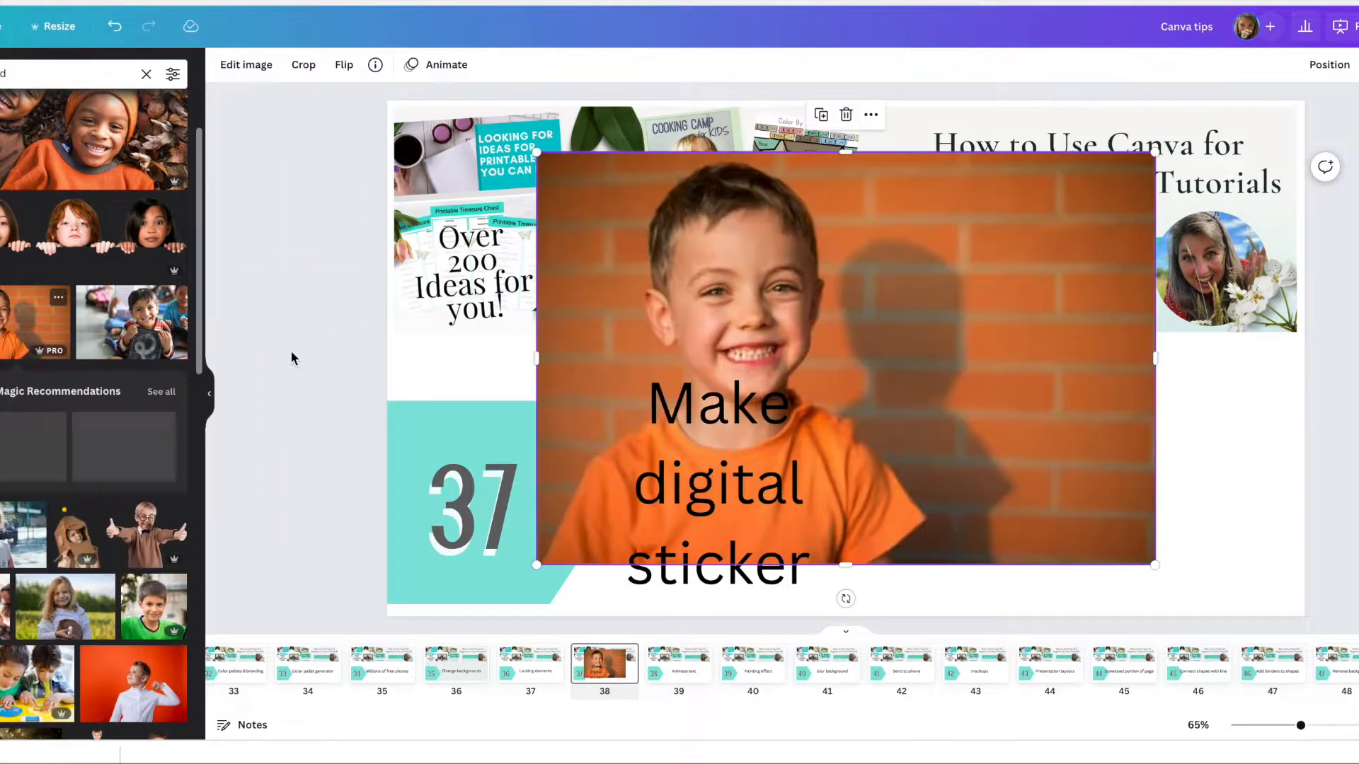
left_click_drag(1016, 404, 1242, 478)
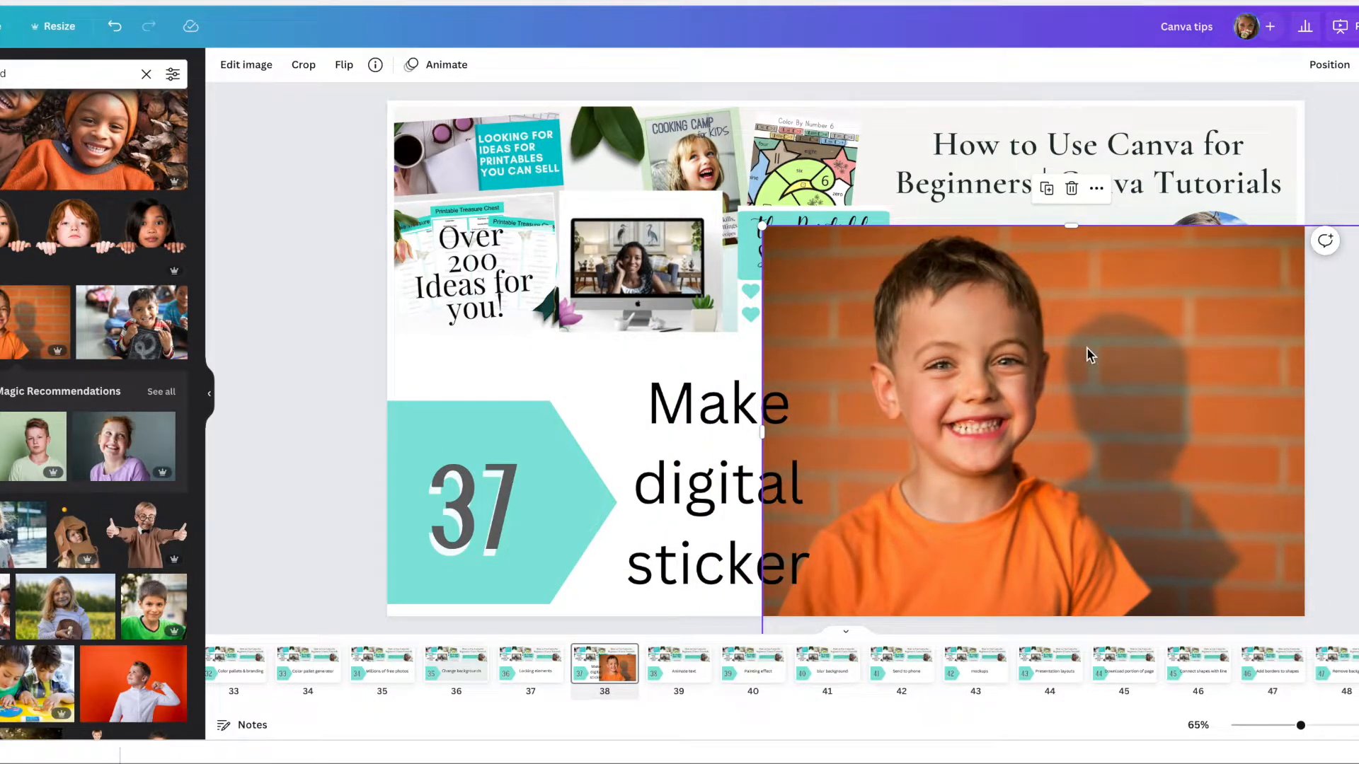
left_click(253, 66)
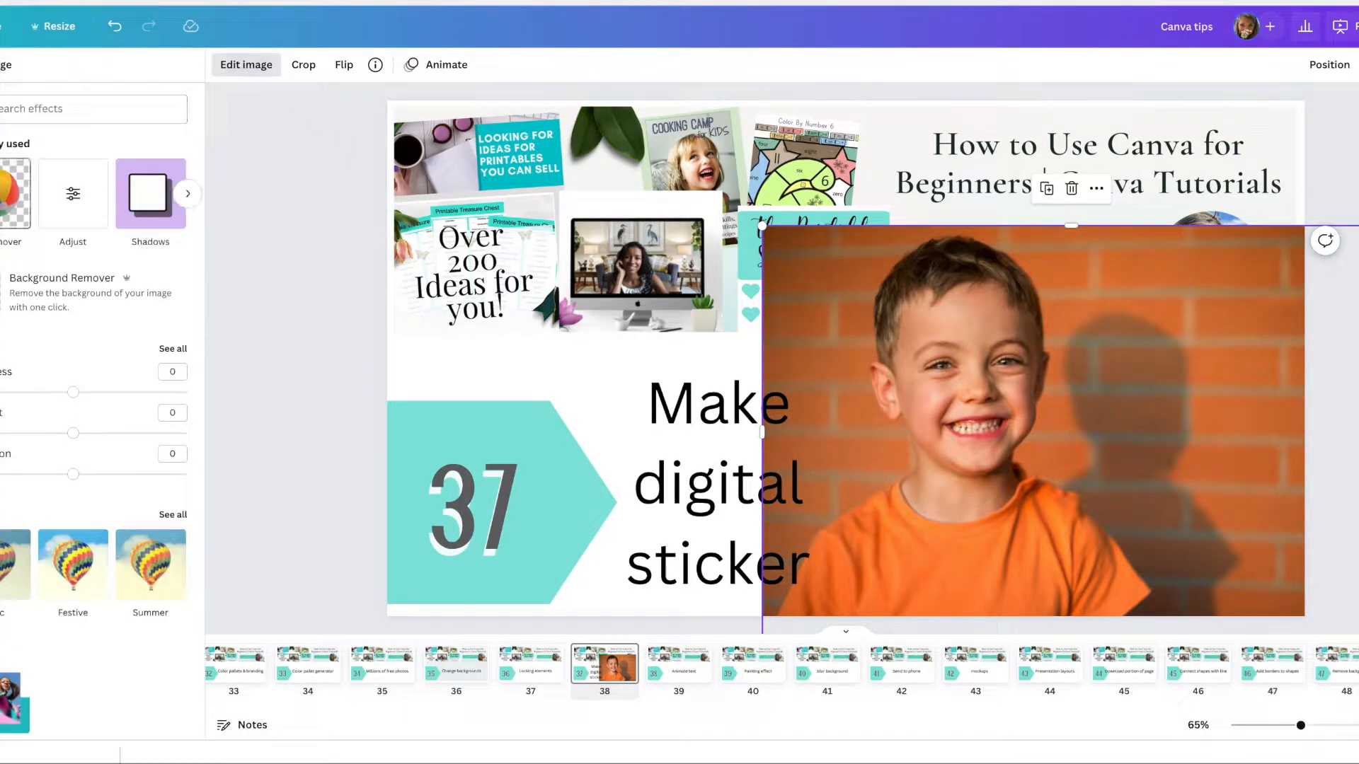
left_click(4, 191)
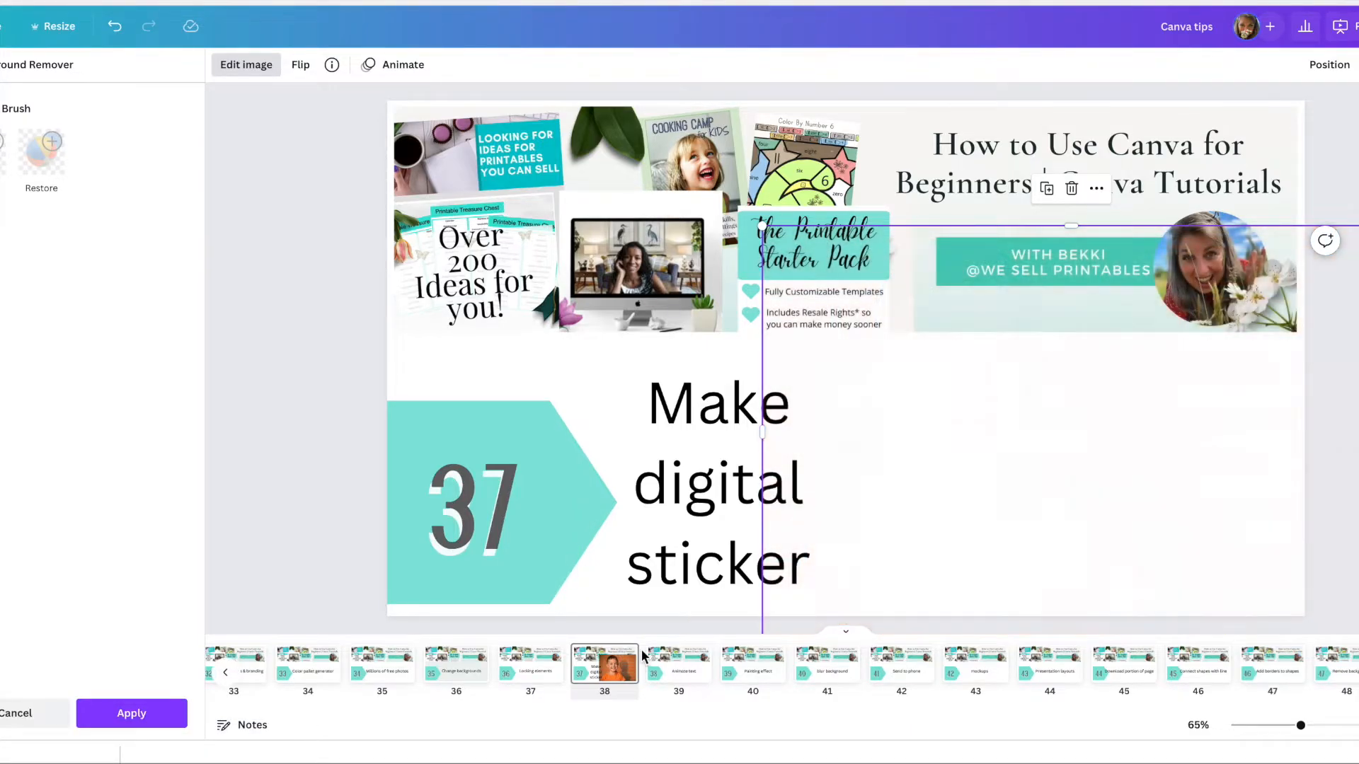
left_click_drag(911, 522, 1030, 504)
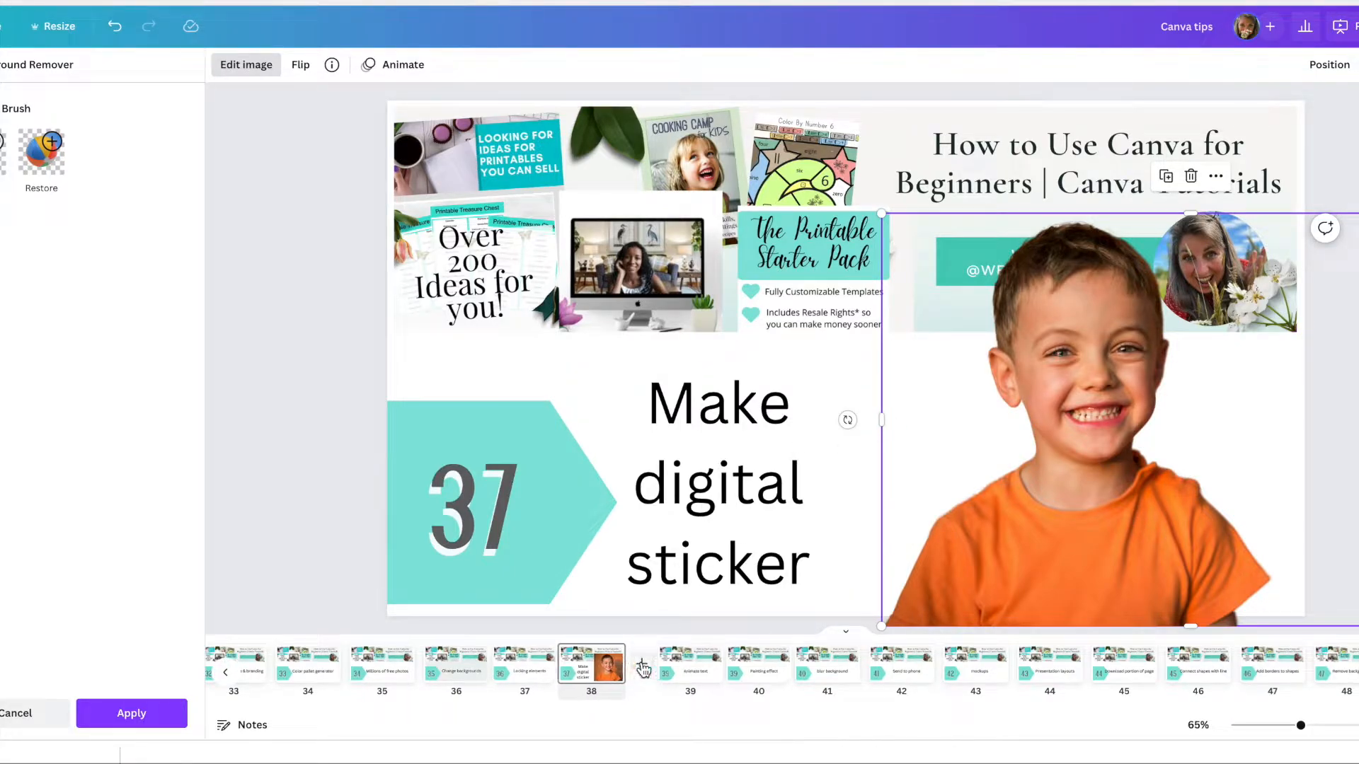
Add a blank page after page 38, cut the boy's photo from page 38 and go to the new page.
left_click(642, 669)
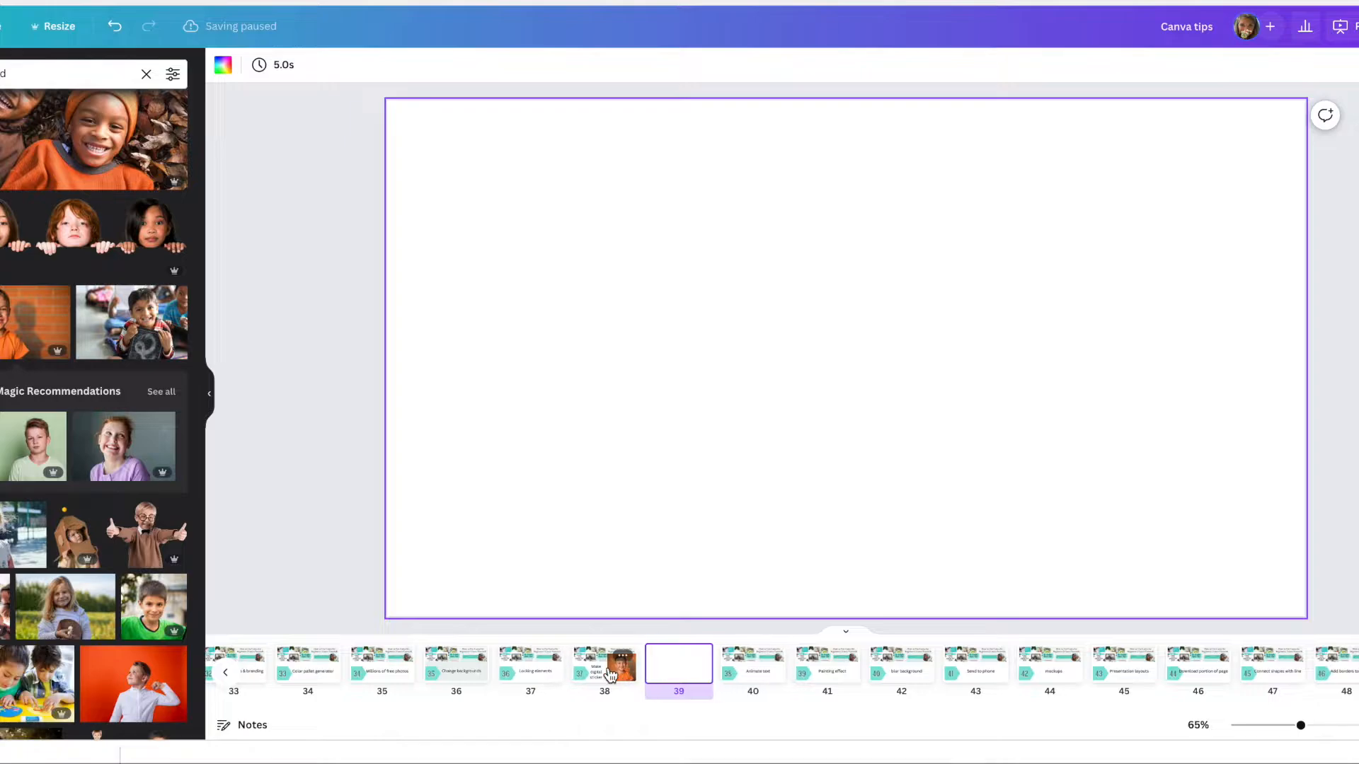
left_click(610, 674)
left_click(1080, 491)
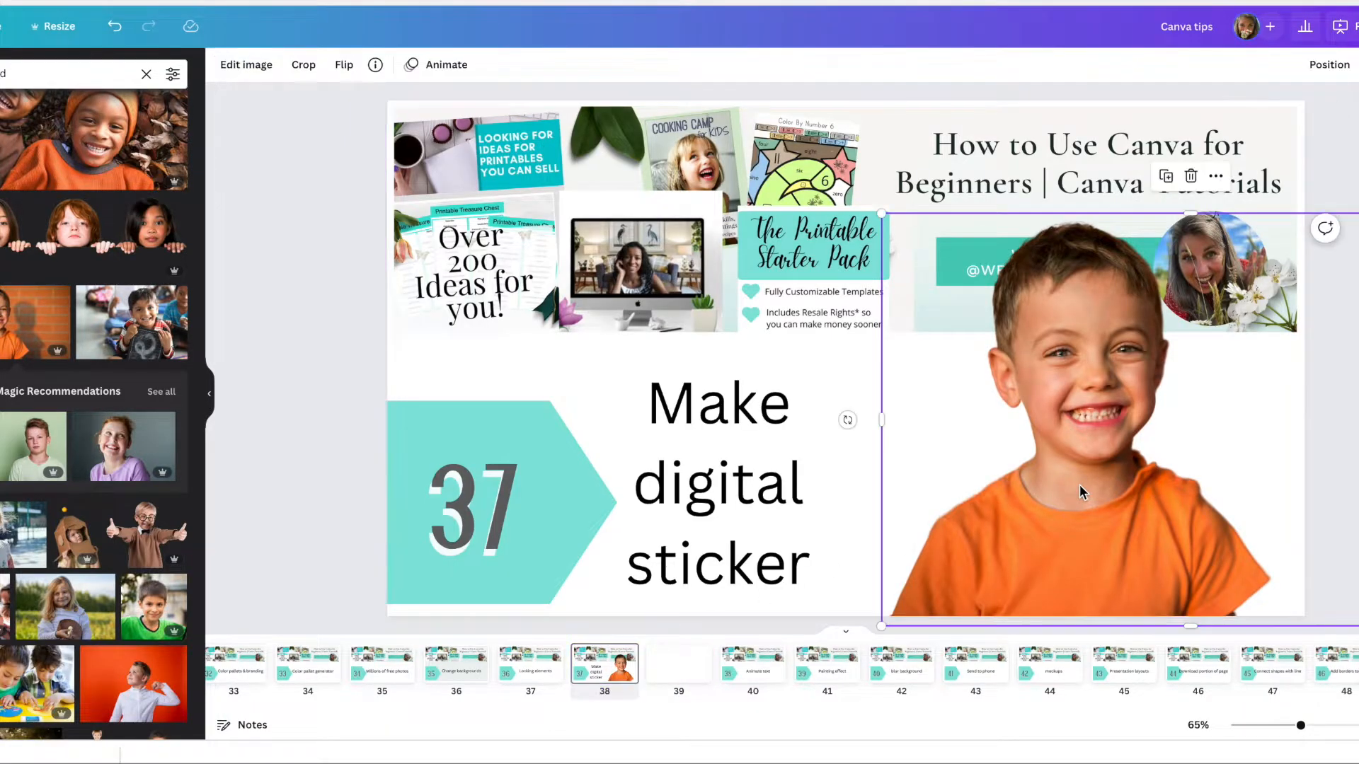
key("ctrl+x")
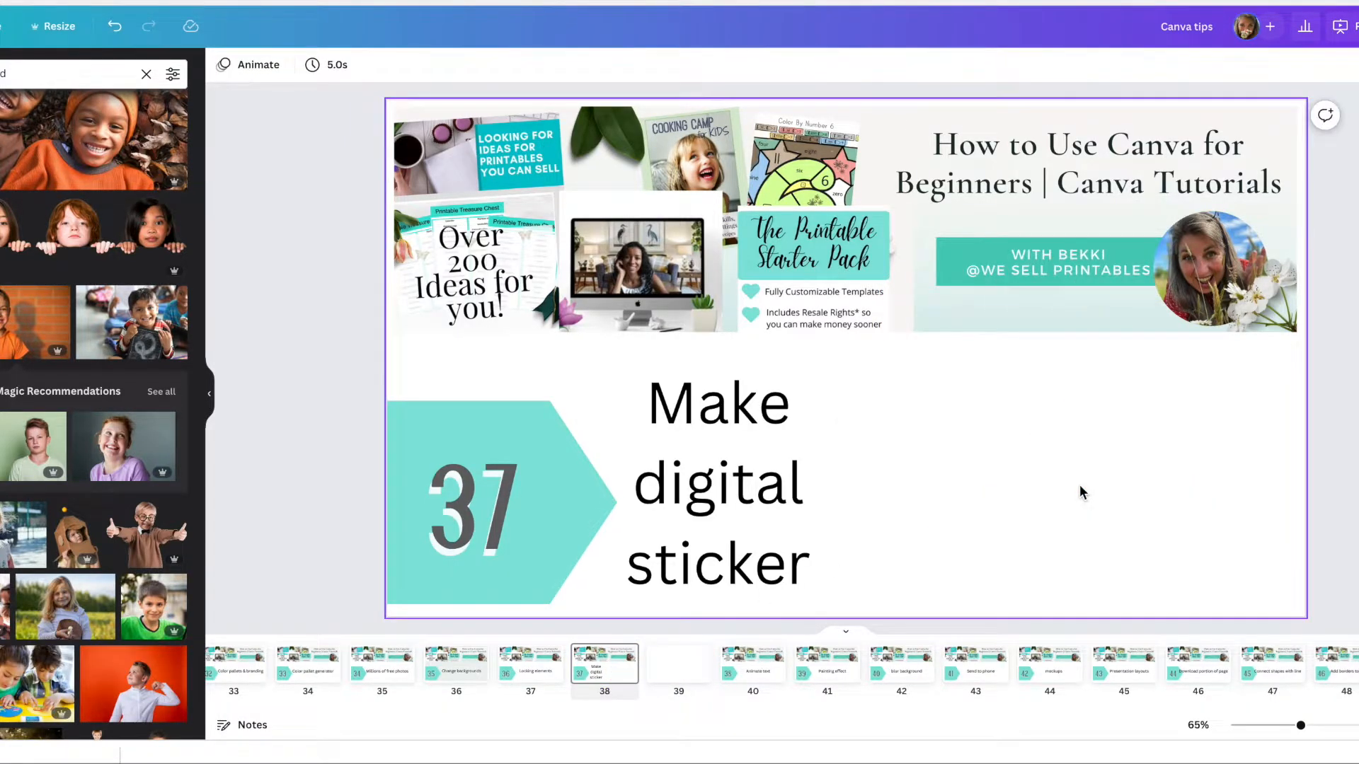
left_click(668, 678)
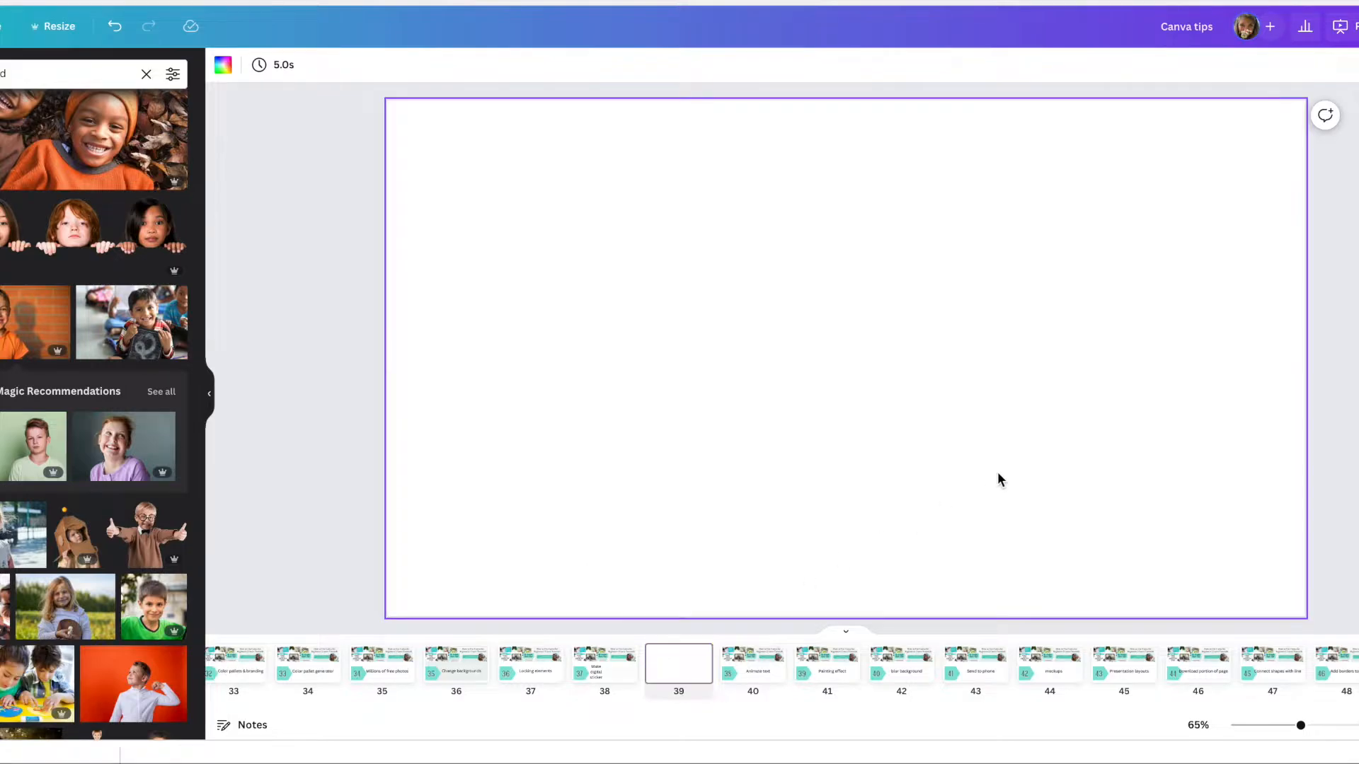
Try the cut-out photo of the boy on blank page 39 and delete it again.
key("ctrl+v")
left_click_drag(1089, 440, 717, 426)
key("Delete")
Place the brick-wall photo of the boy in orange on page 39 with its background removed, enlarged to the full page height.
left_click(56, 301)
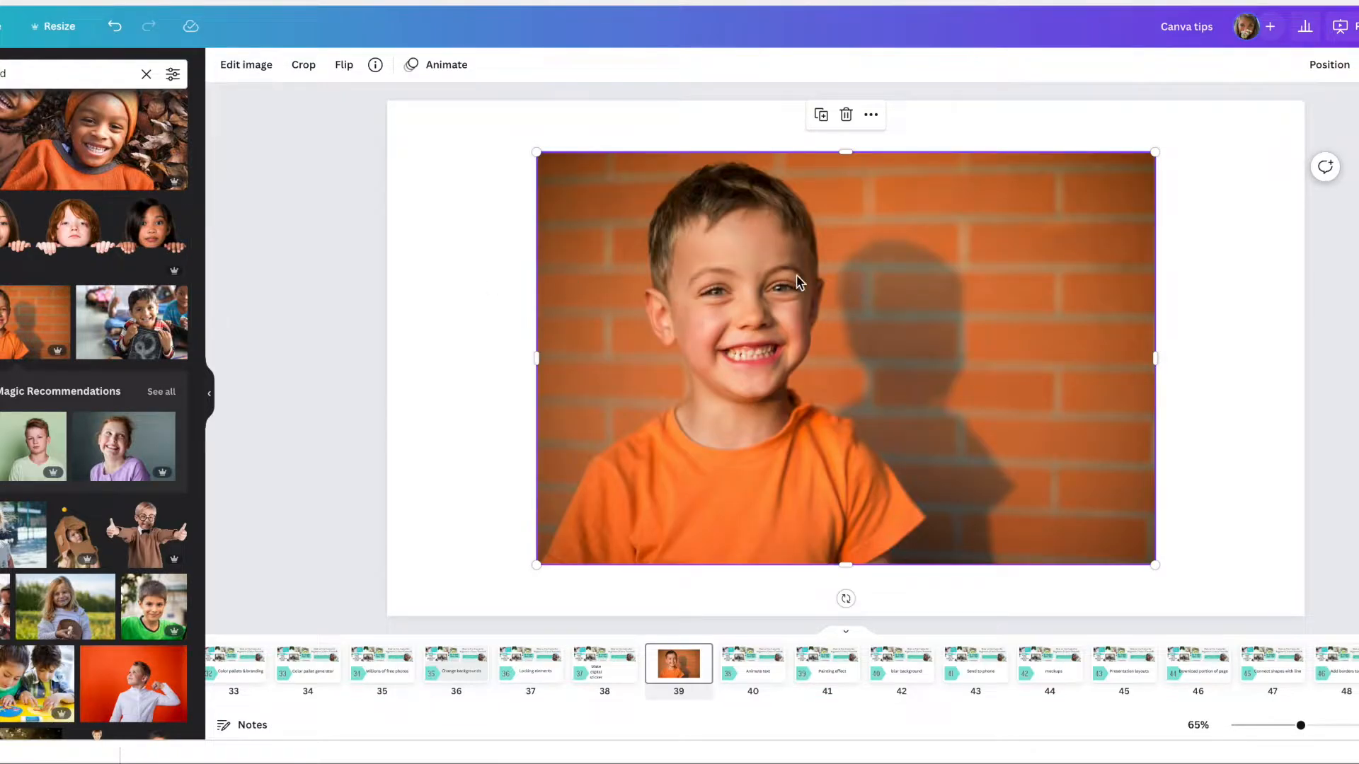
left_click(243, 71)
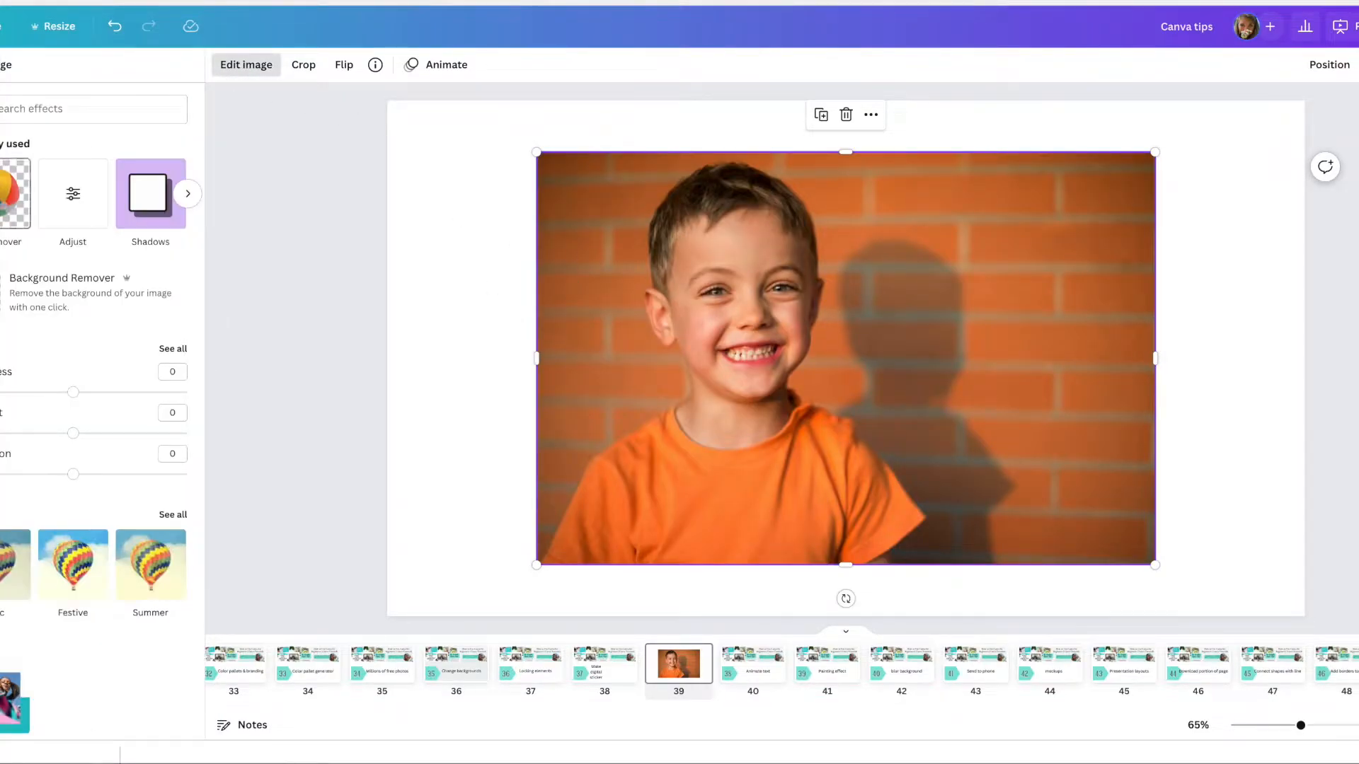
left_click(2, 207)
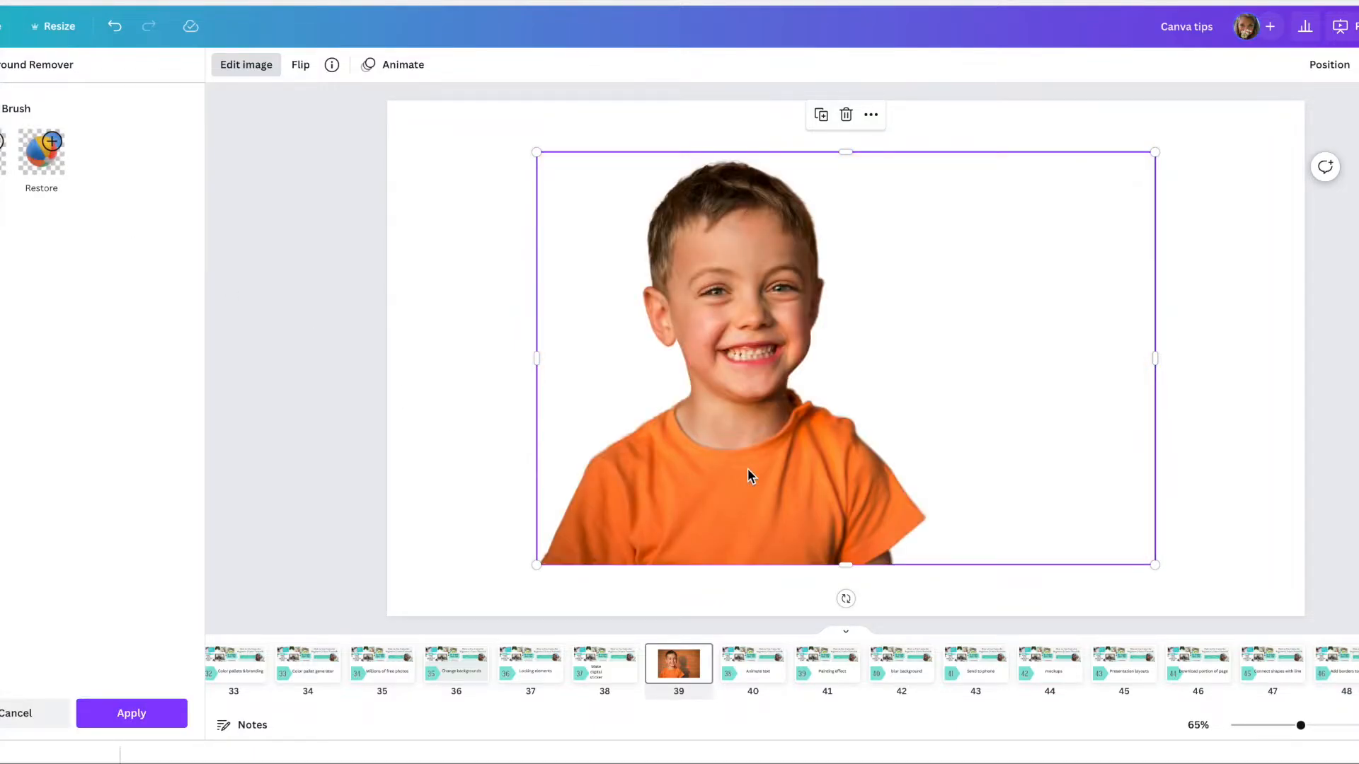
mouse_move(724, 510)
left_mouse_down()
mouse_move(703, 522)
mouse_move(719, 516)
left_mouse_up()
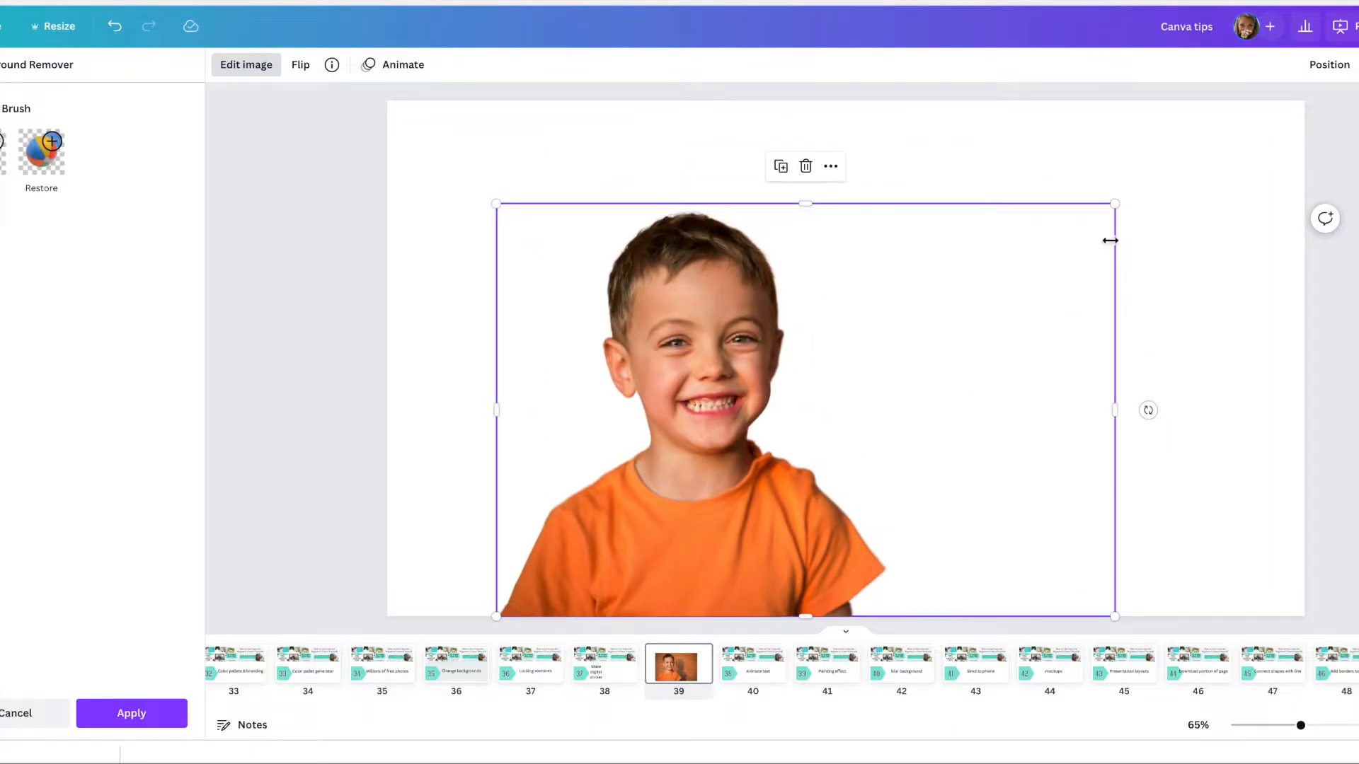
left_click_drag(1133, 198, 1279, 115)
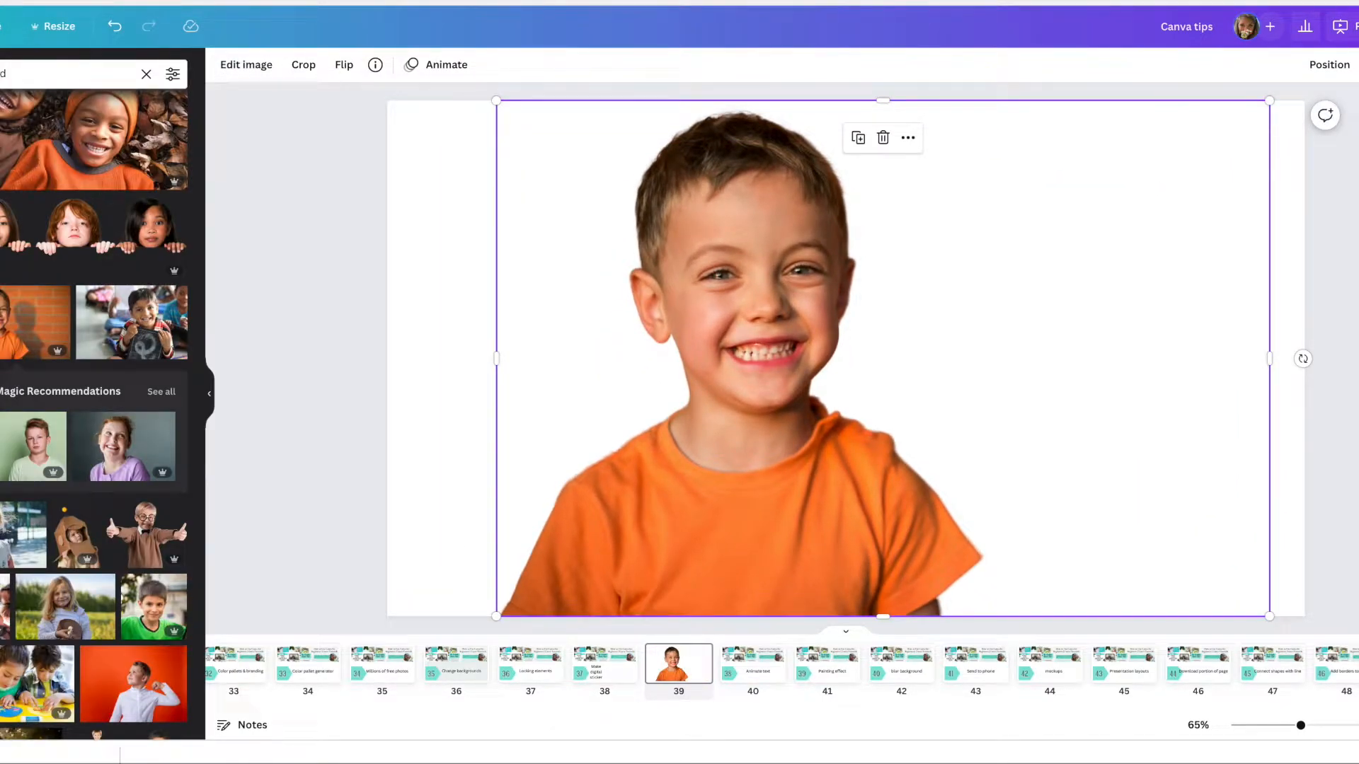
Set up the design download as a PNG with a transparent background.
left_click(1358, 26)
left_click(1264, 380)
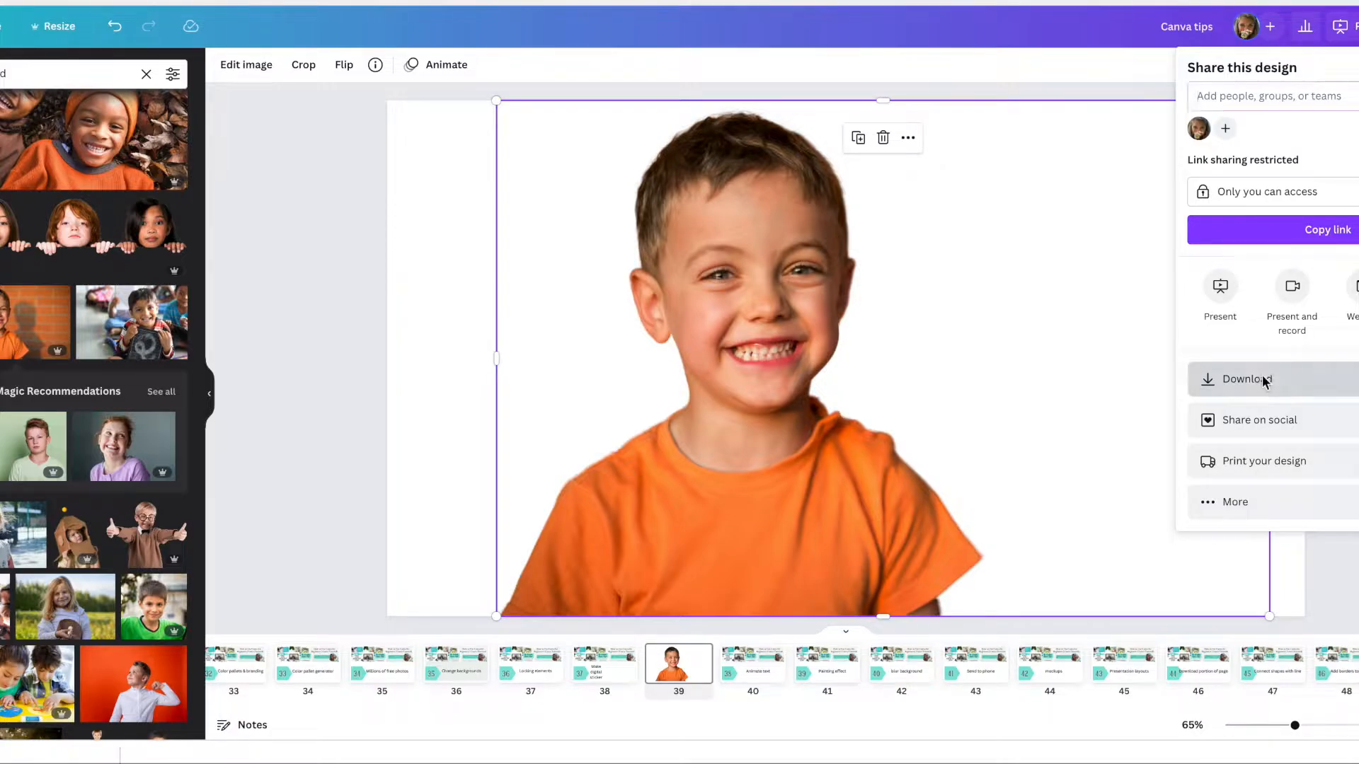
left_click(1253, 128)
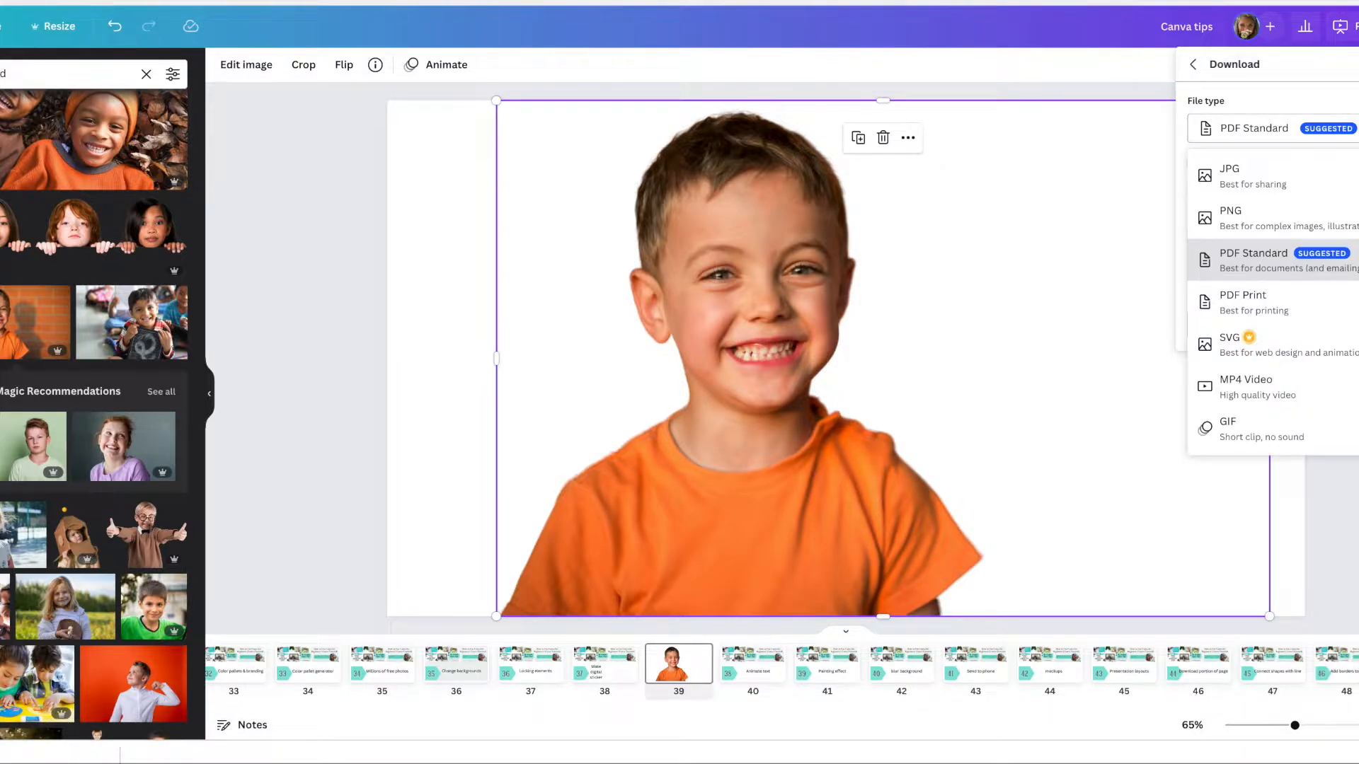
left_click(1237, 220)
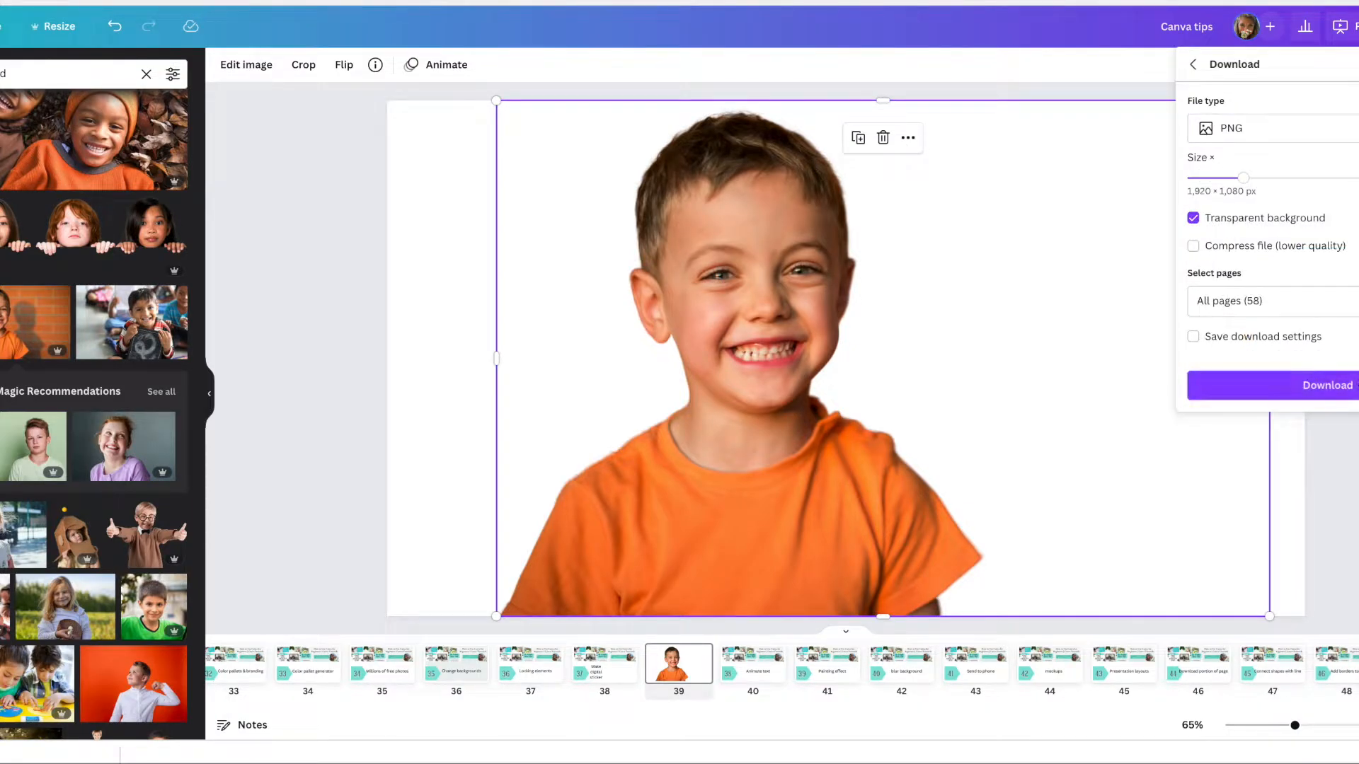
Limit the download to page 39 only instead of all pages.
left_click(1267, 301)
left_click(1239, 342)
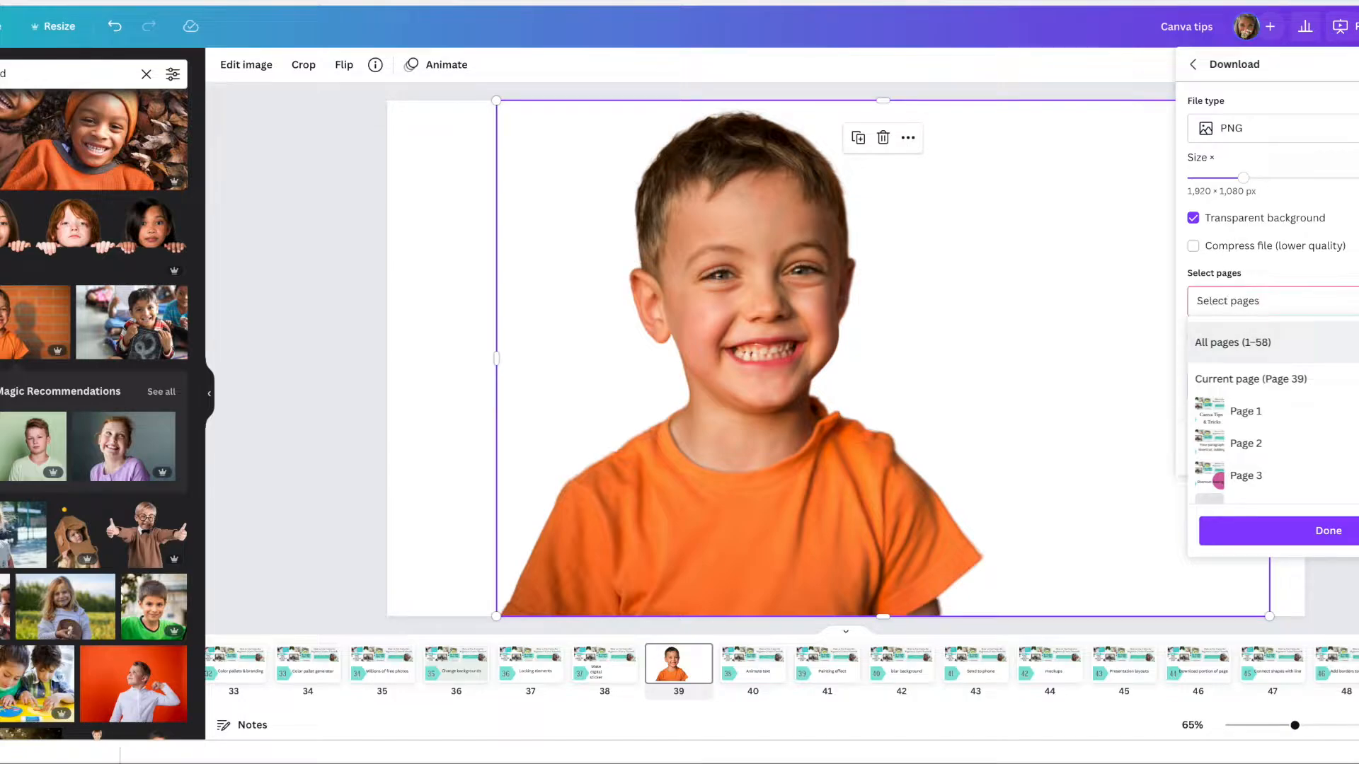
left_click(1255, 300)
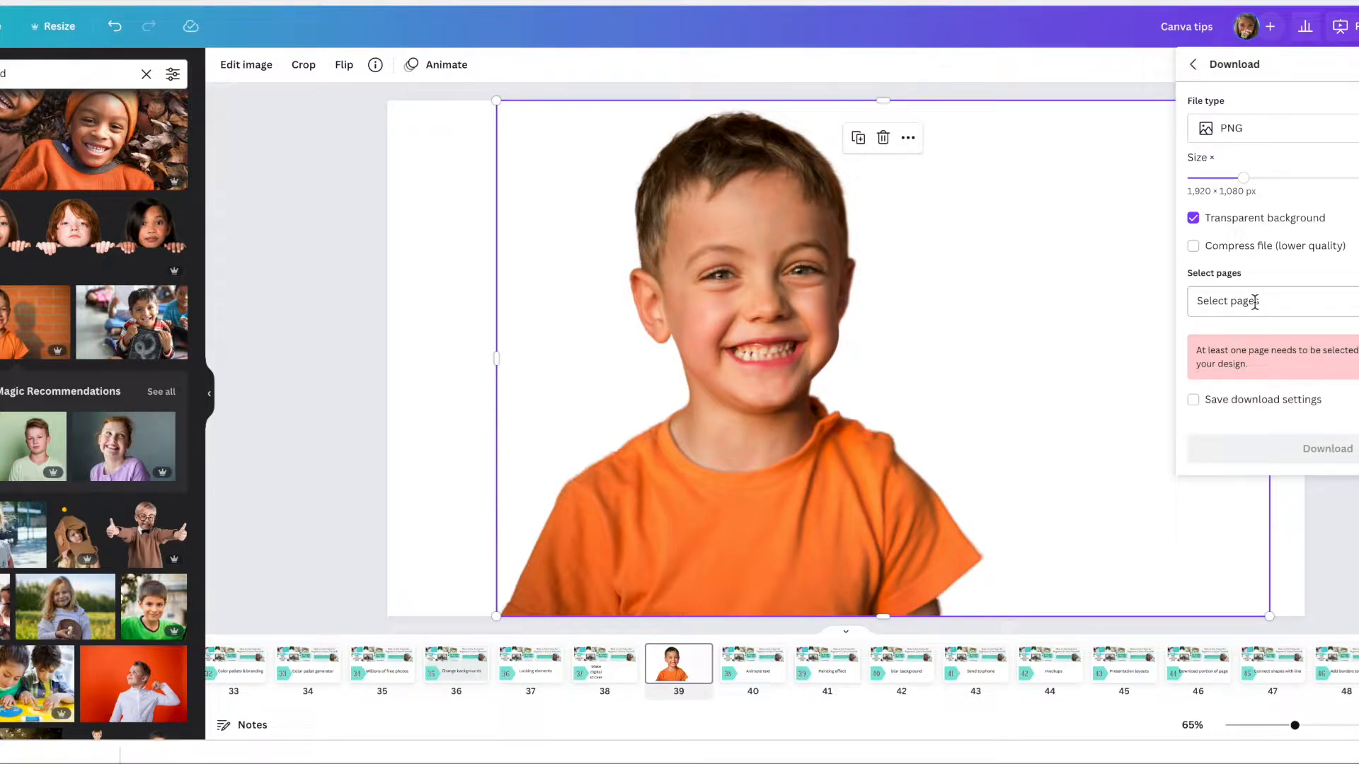
left_click(1255, 301)
scroll(1245, 424, "down", 3)
scroll(1246, 411, "down", 15)
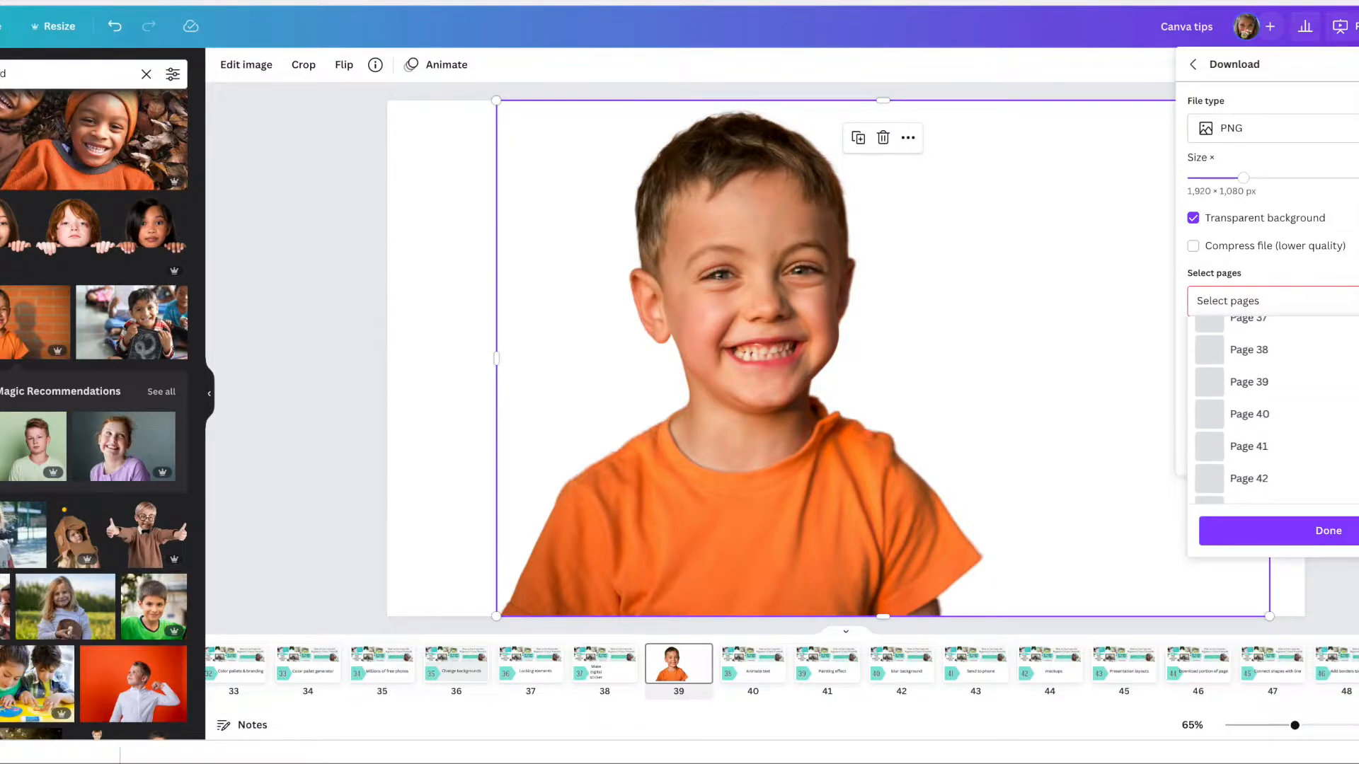
left_click(1345, 380)
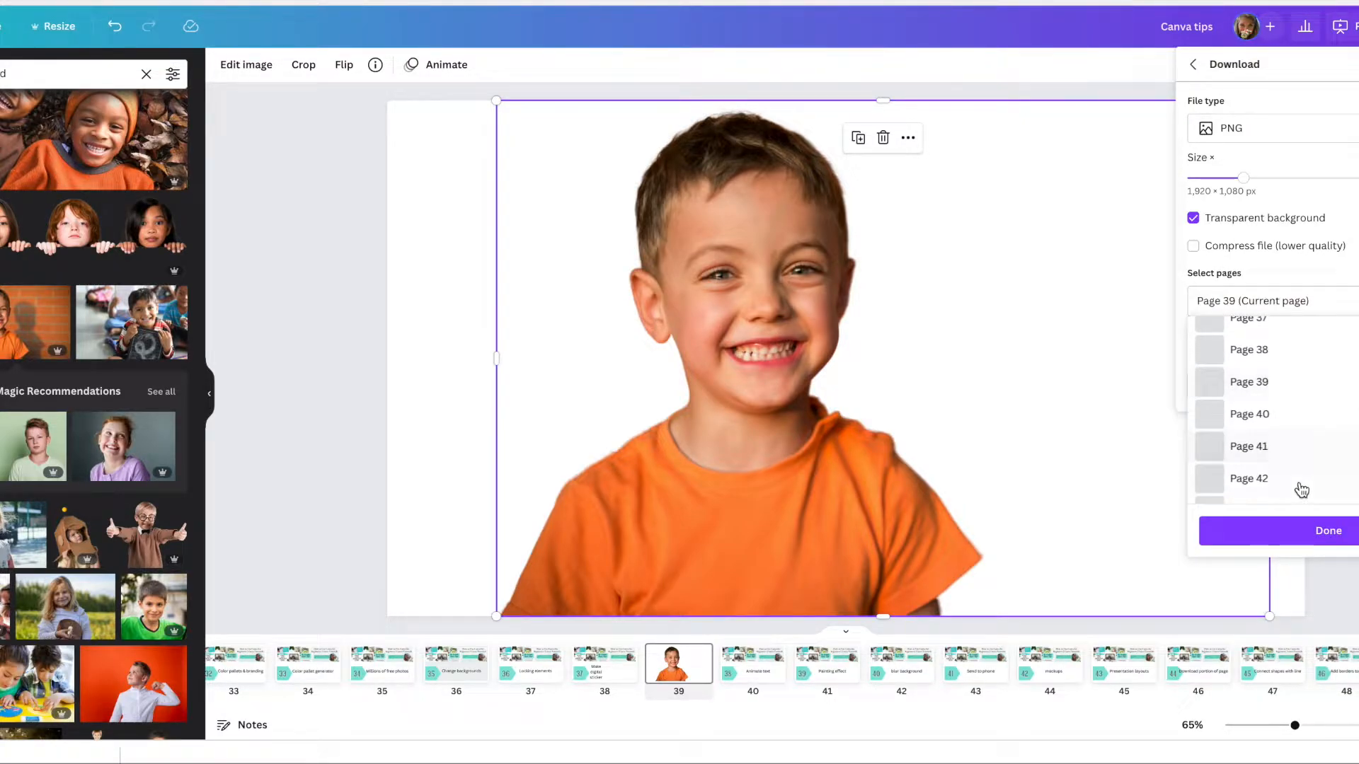
left_click(1314, 530)
Download the page and save it on the Desktop under the name Sticker.
left_click(1299, 388)
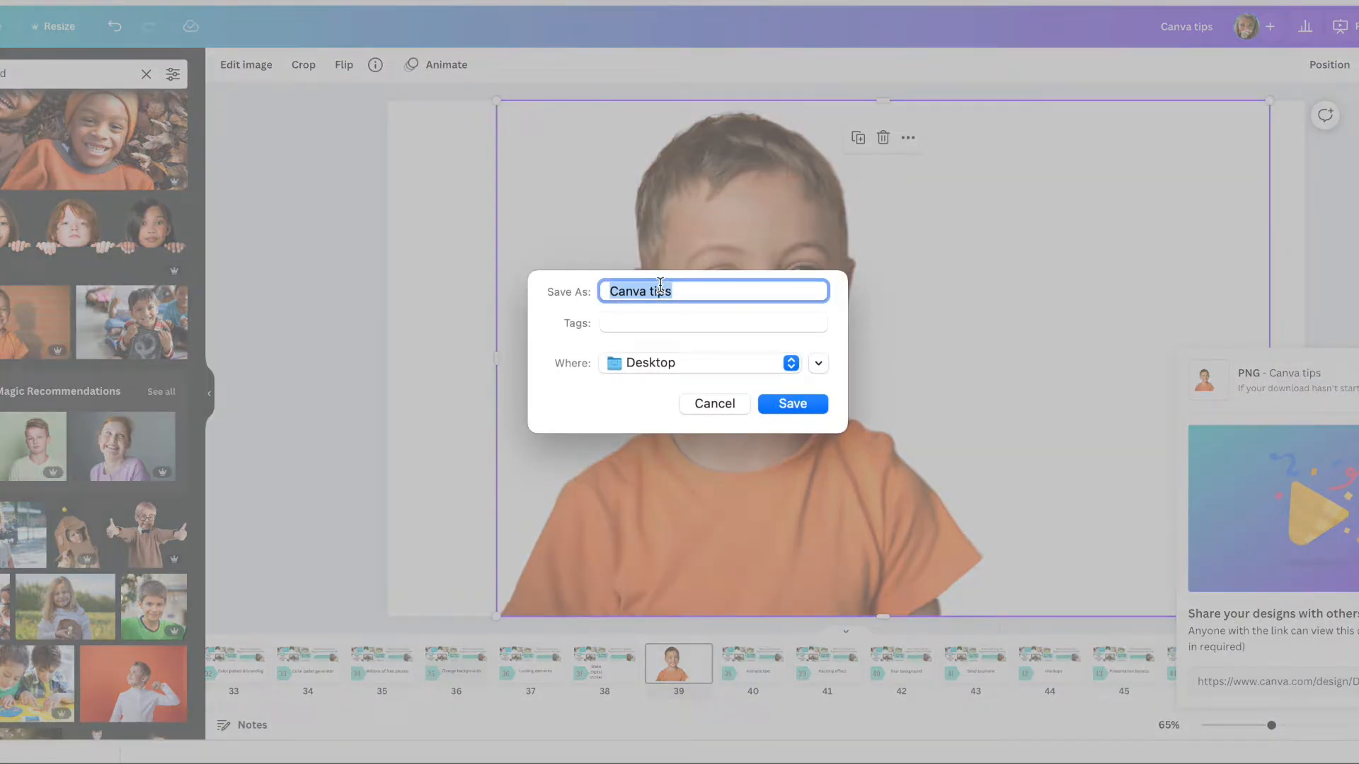
type("Sticker")
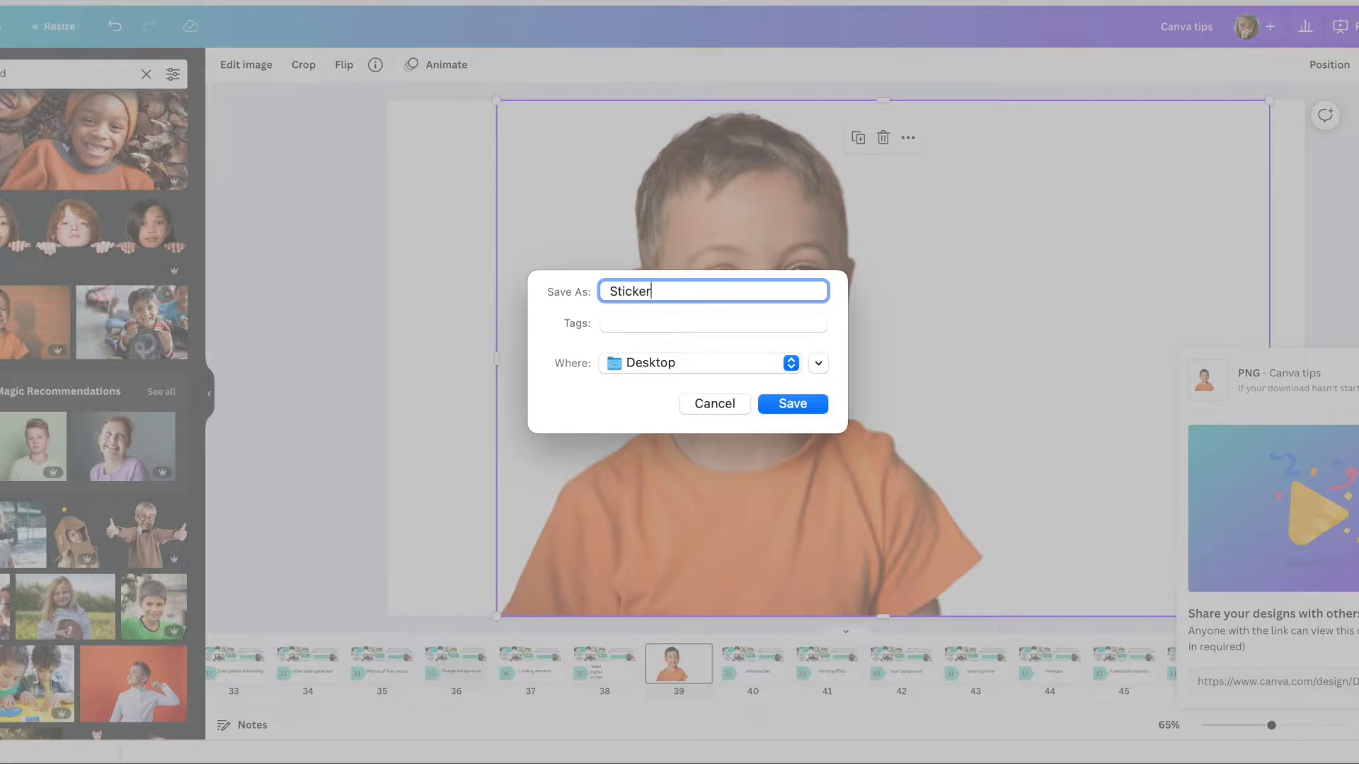
left_click(809, 405)
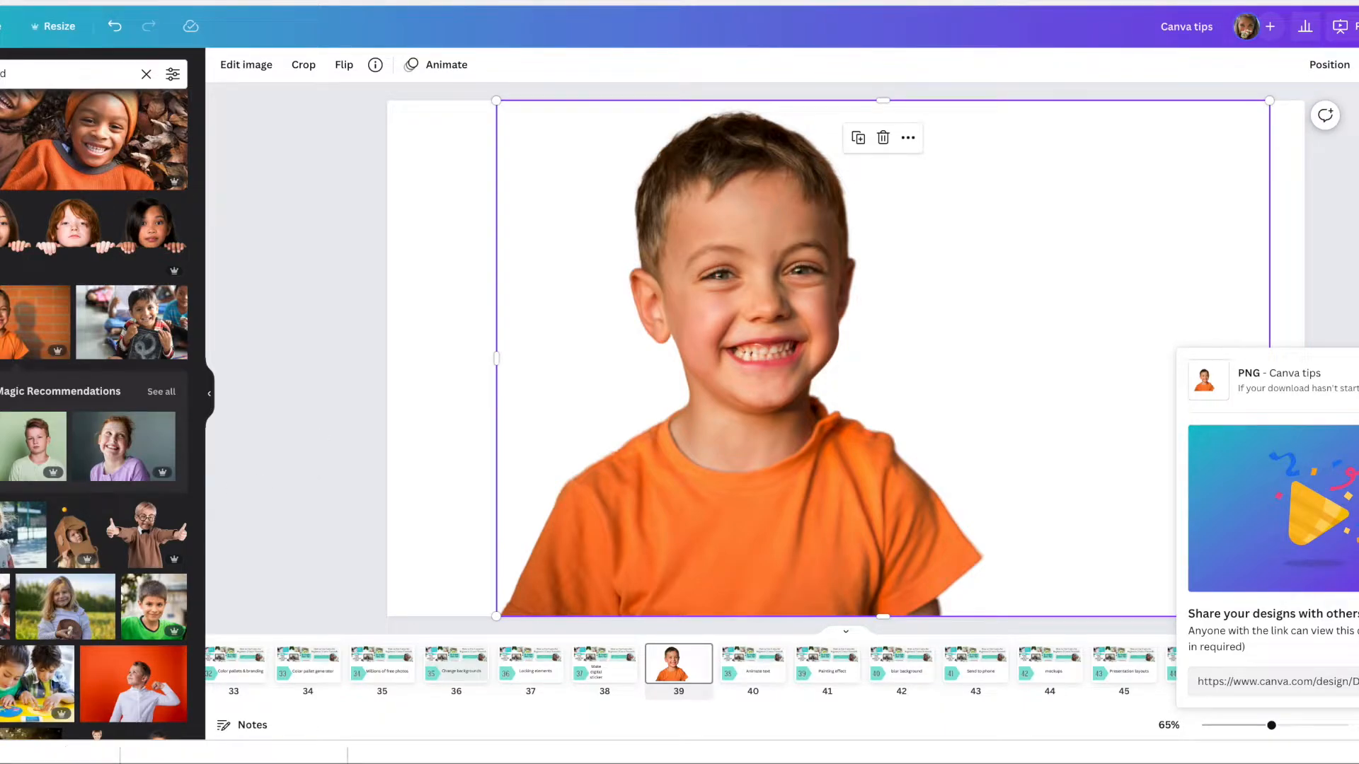
Upload Sticker.png from the Desktop to the uploaded images.
left_click(0, 182)
left_click(50, 110)
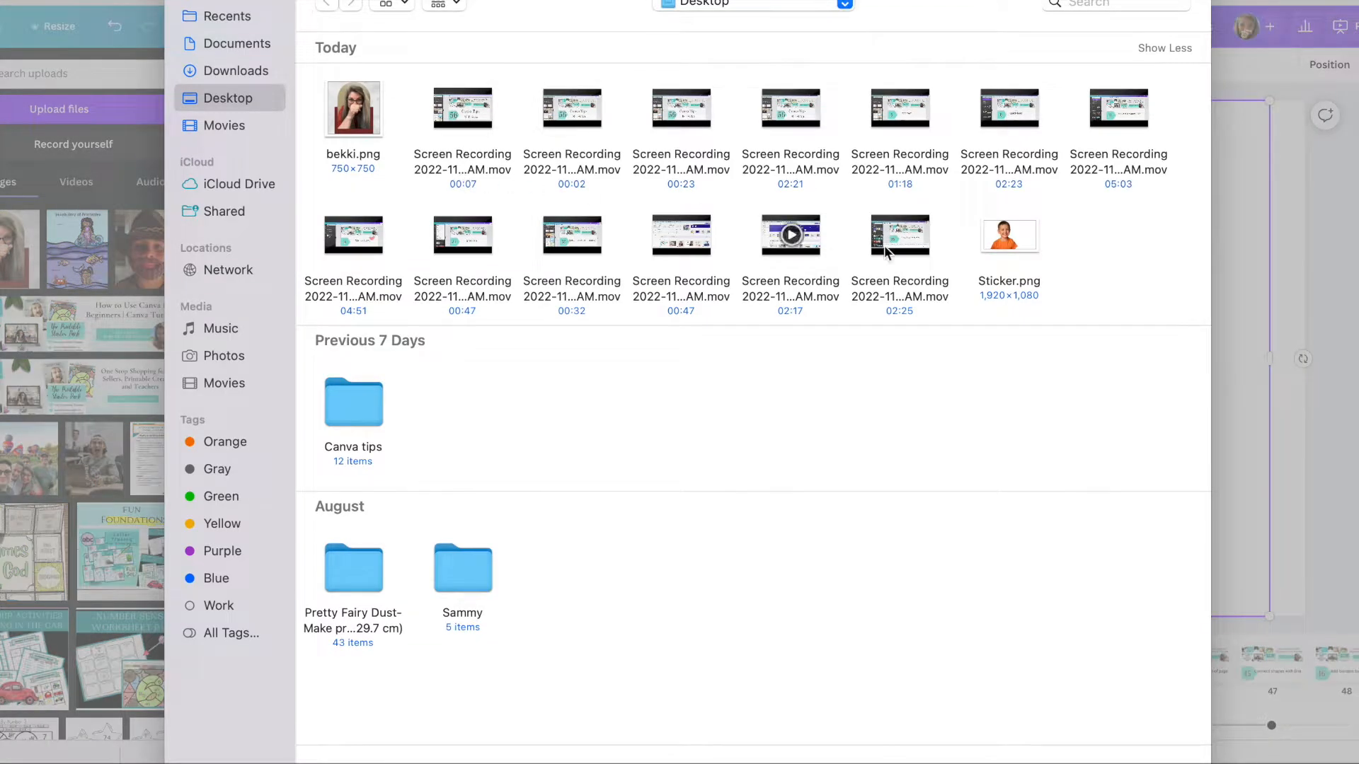
left_click(1021, 252)
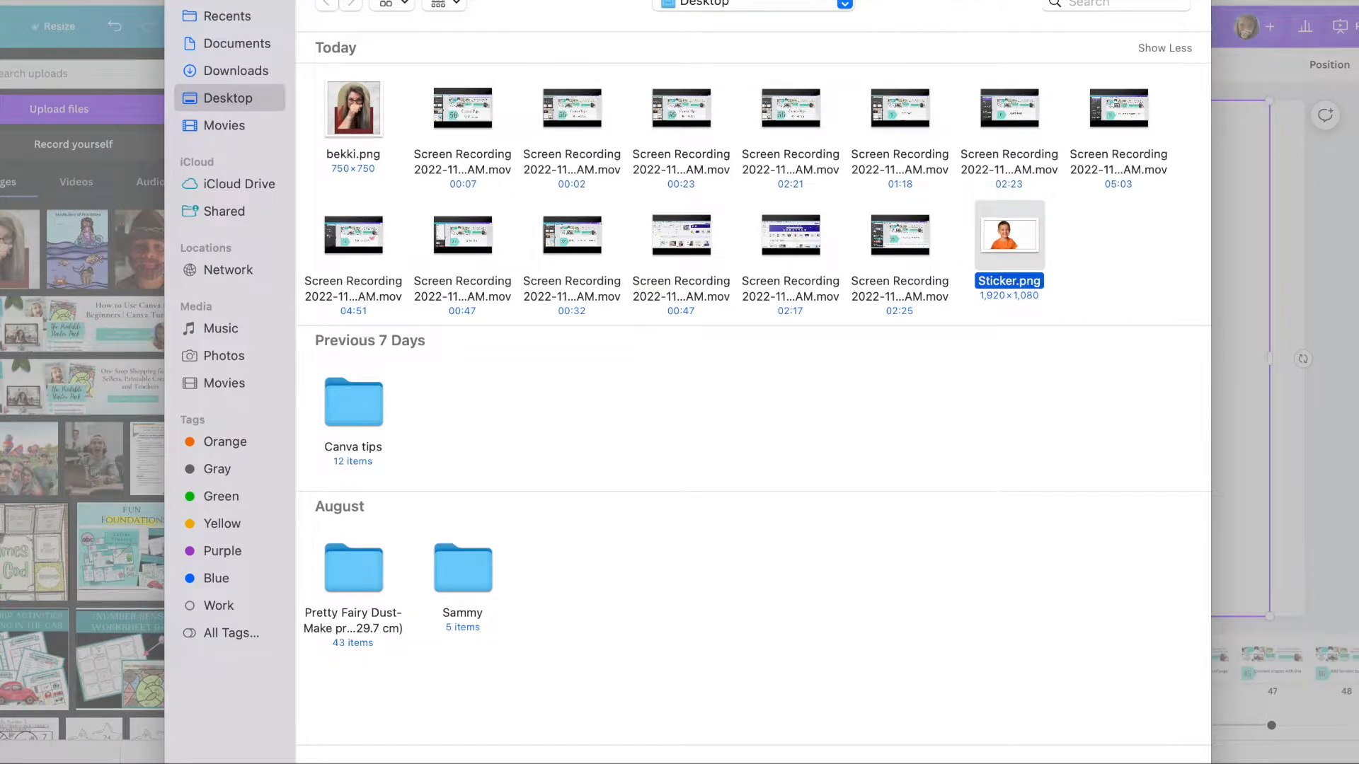
key("Return")
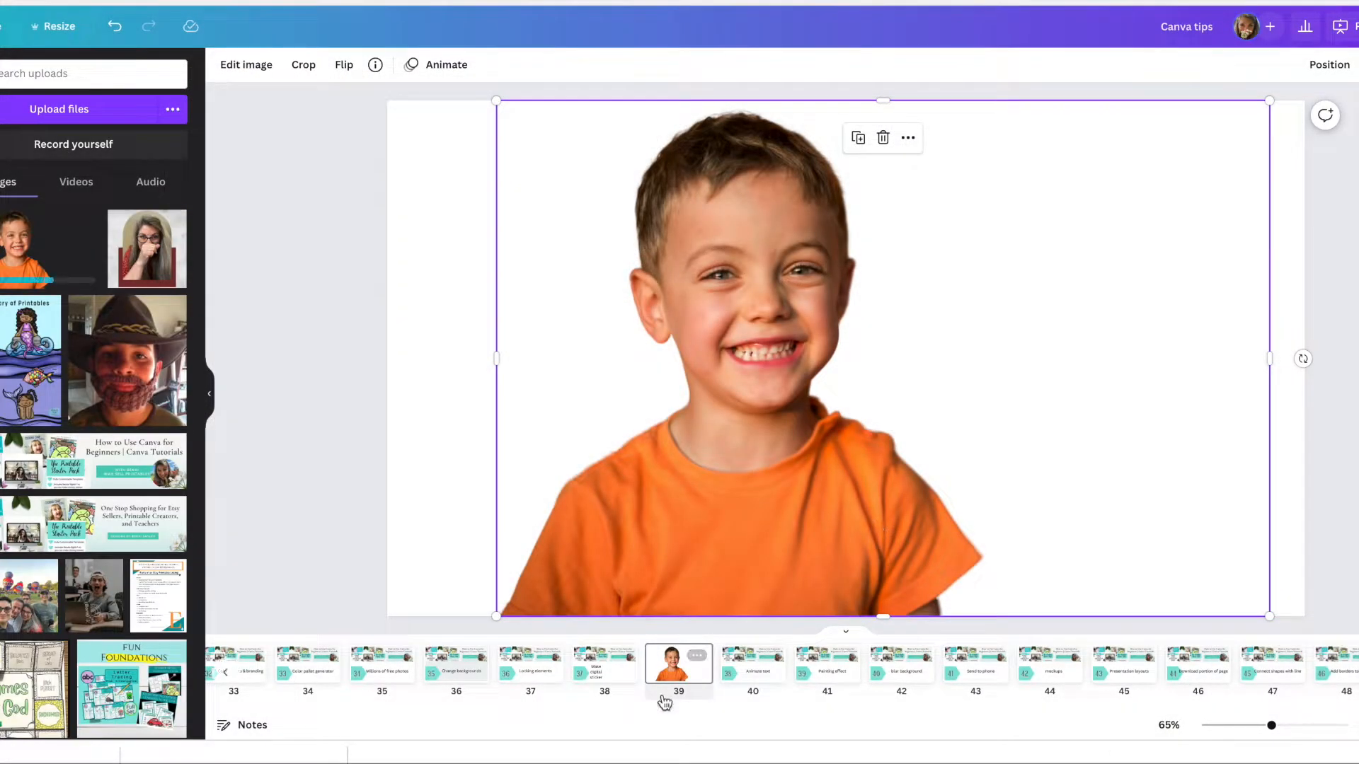
Delete page 39 with the enlarged cut-out photo and return to page 38.
left_click(699, 663)
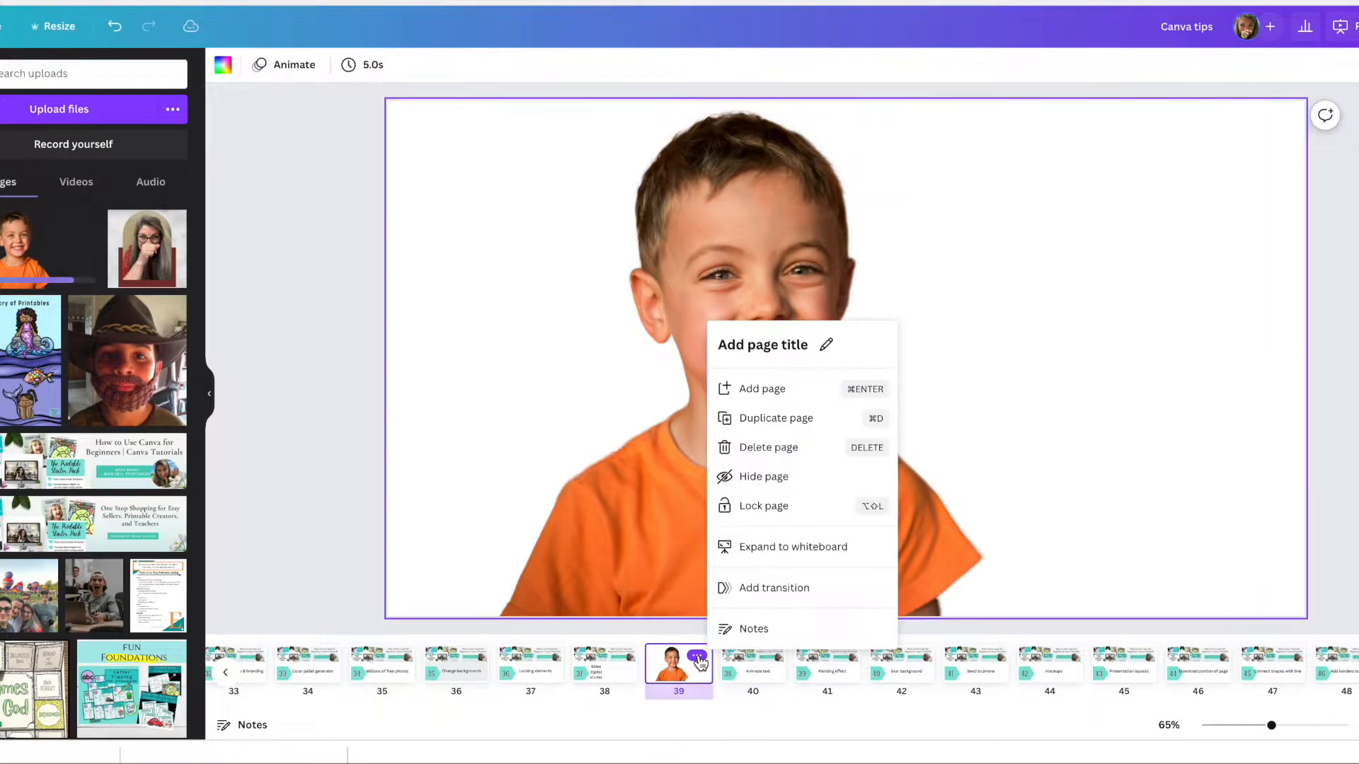
left_click(780, 446)
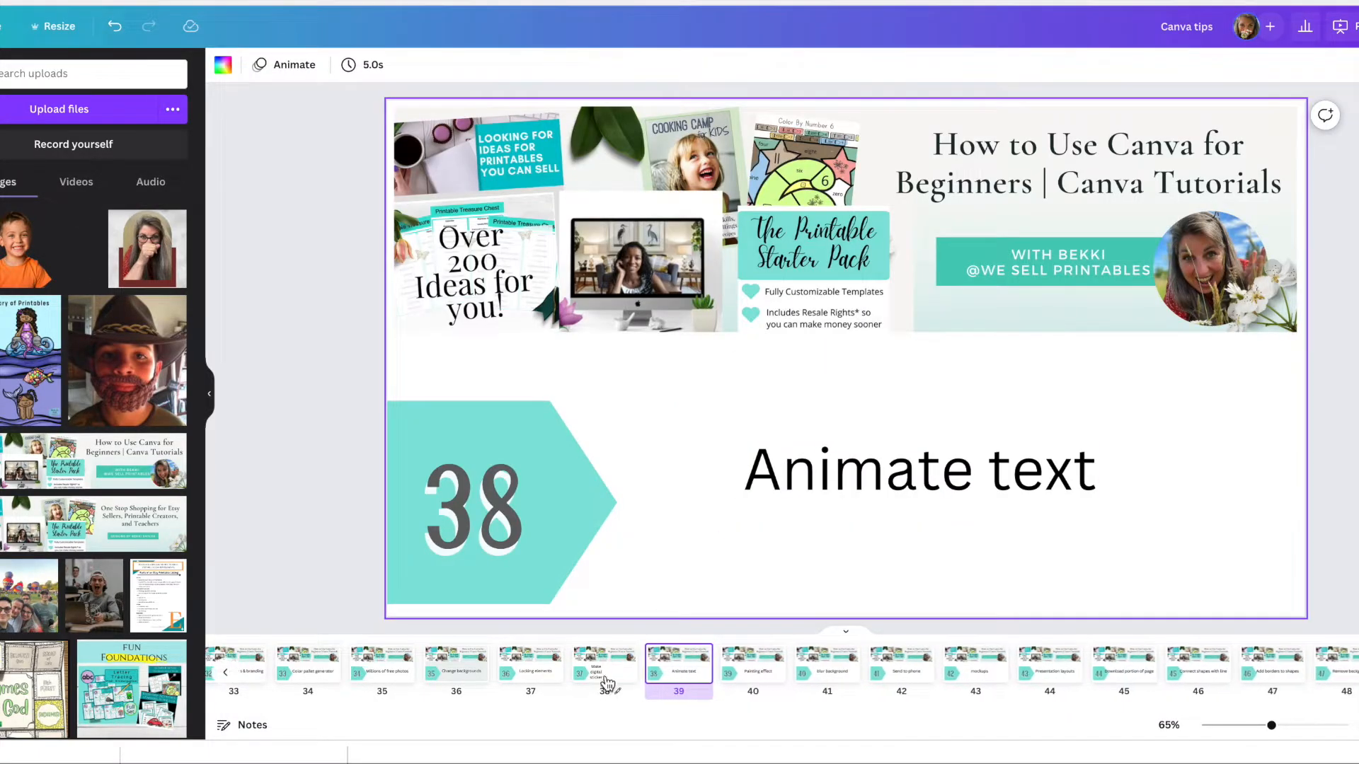
left_click(605, 680)
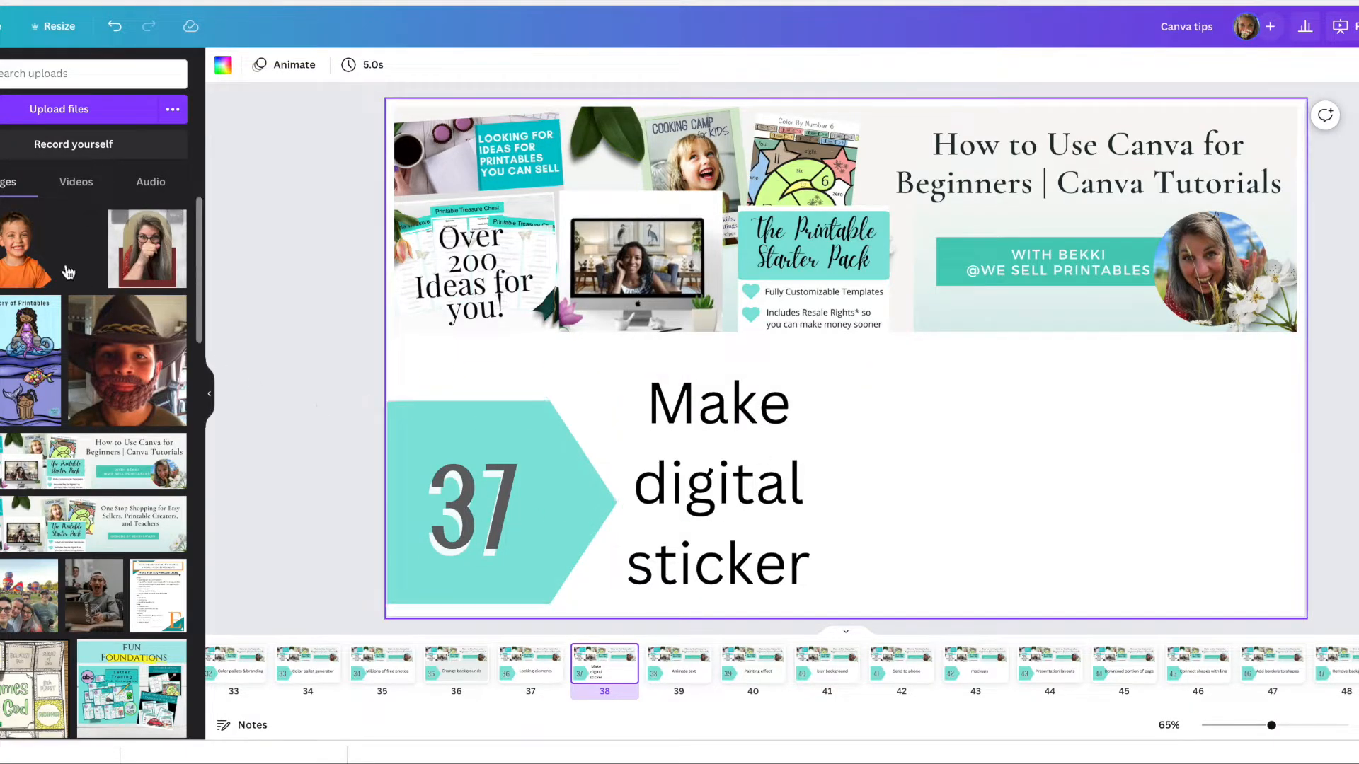
Place the uploaded sticker image of the boy on page 38 beside the "Make digital sticker" text.
left_click(21, 264)
left_click_drag(789, 307, 1041, 384)
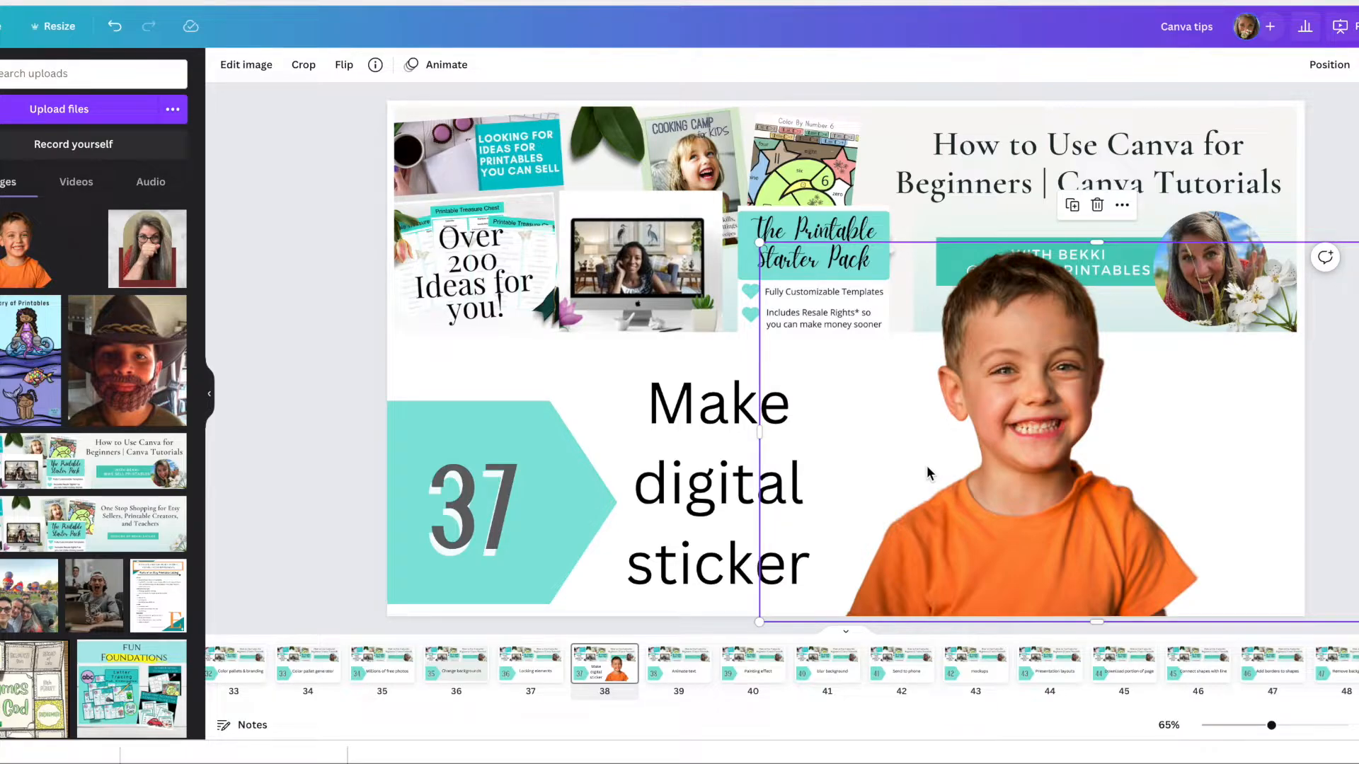
mouse_move(928, 470)
left_mouse_down()
mouse_move(1129, 461)
mouse_move(956, 524)
mouse_move(1054, 498)
mouse_move(772, 422)
mouse_move(435, 406)
mouse_move(996, 441)
mouse_move(634, 443)
mouse_move(933, 466)
left_mouse_up()
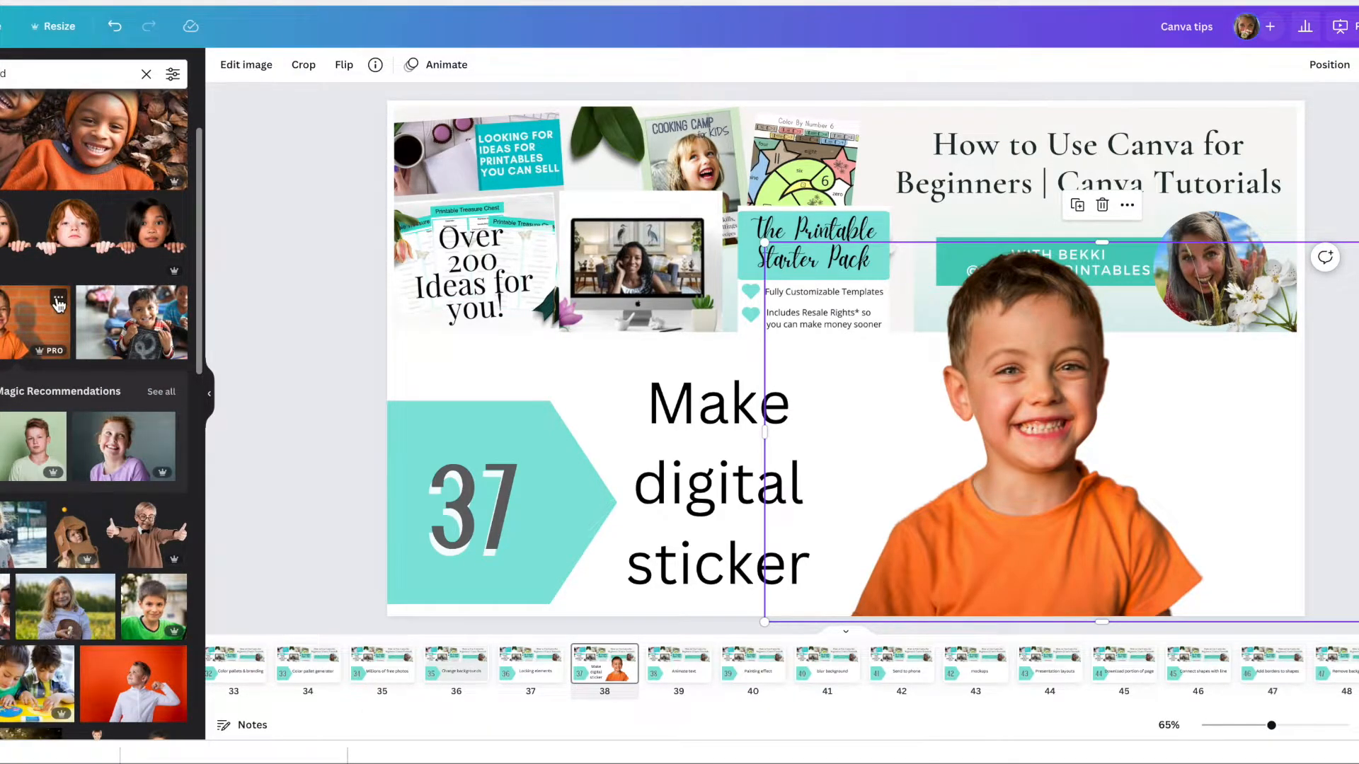
Check the licensing terms of the "Smiling kid" photo in the library and close them.
left_click(60, 303)
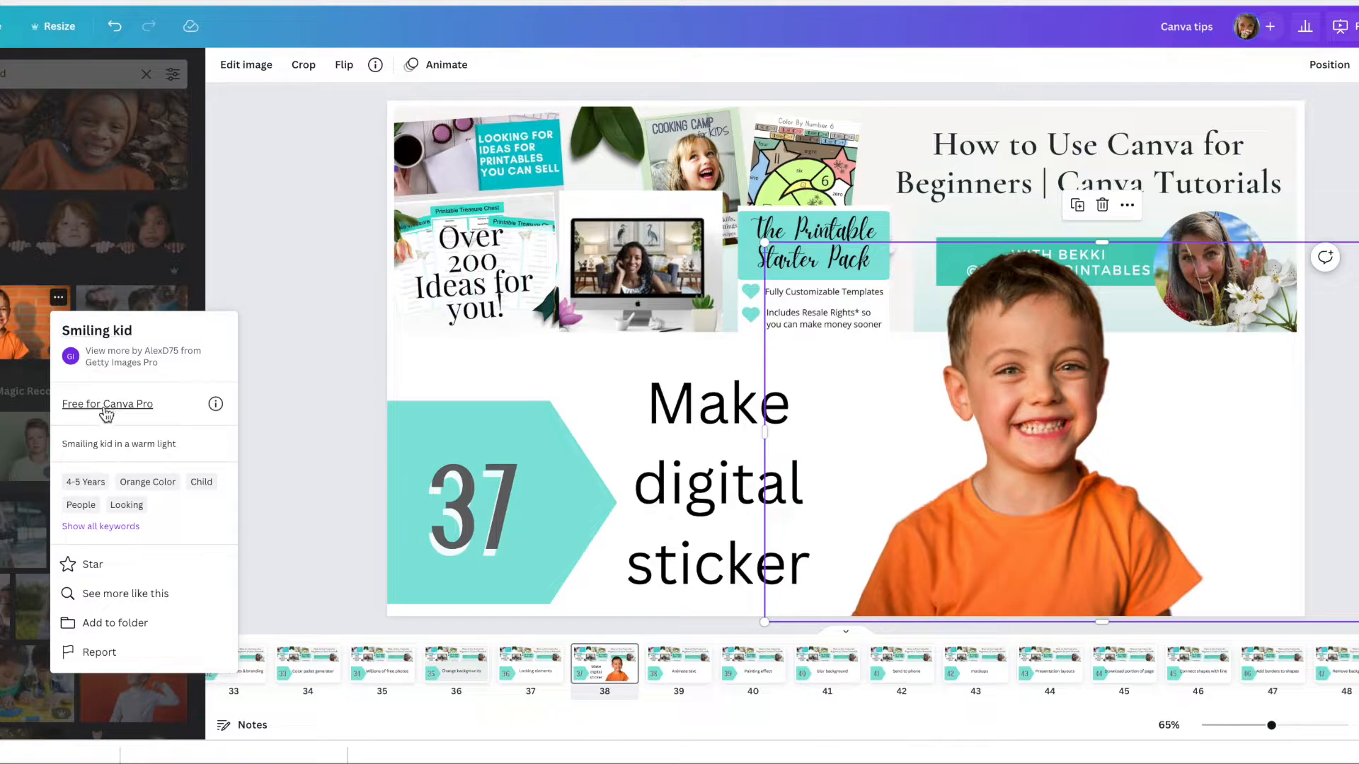
left_click(215, 404)
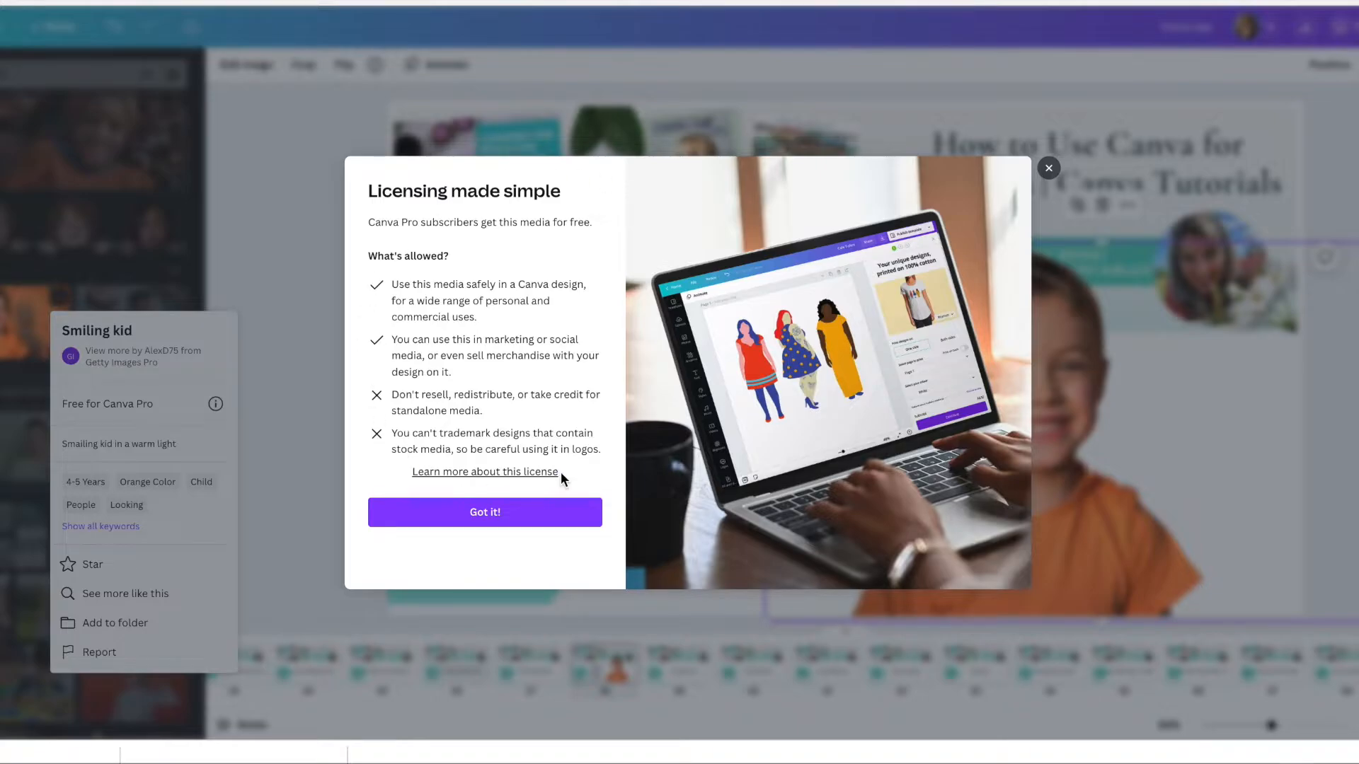
left_click(1048, 170)
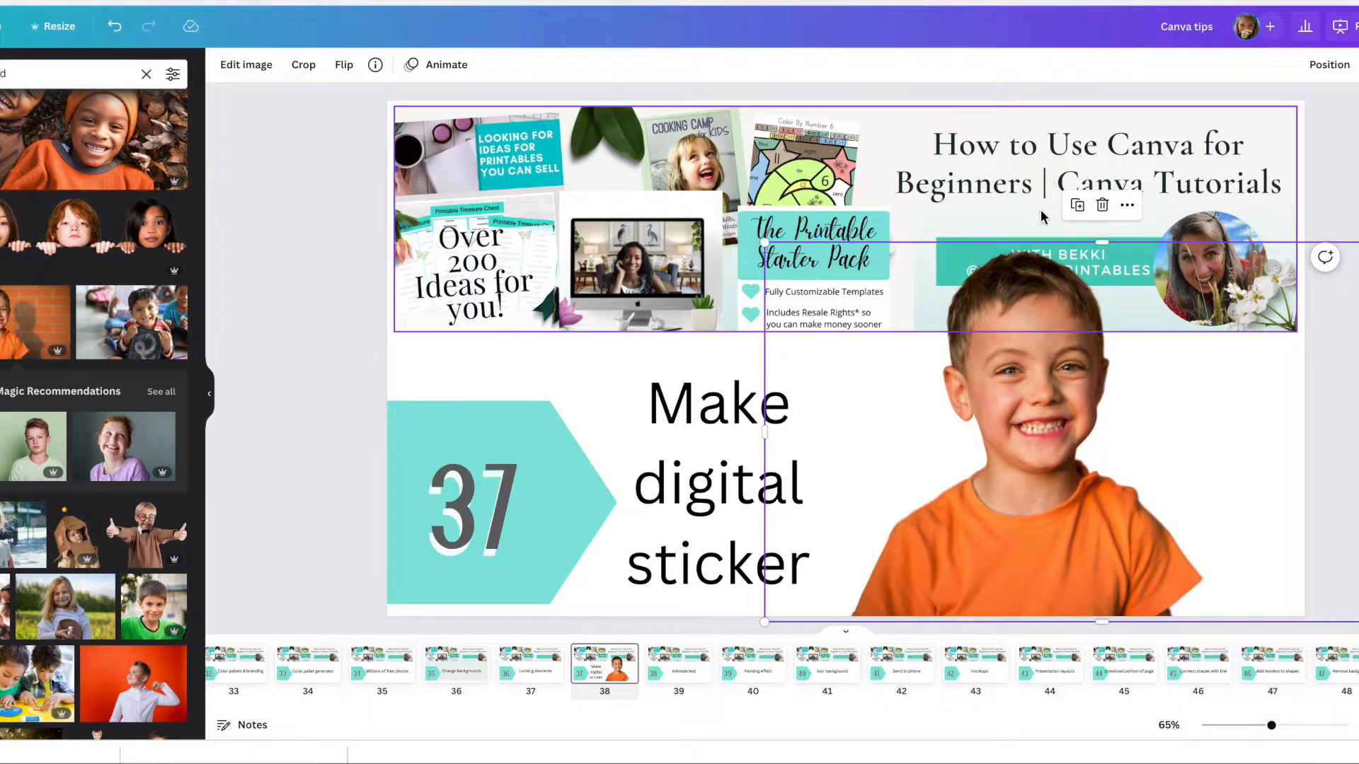
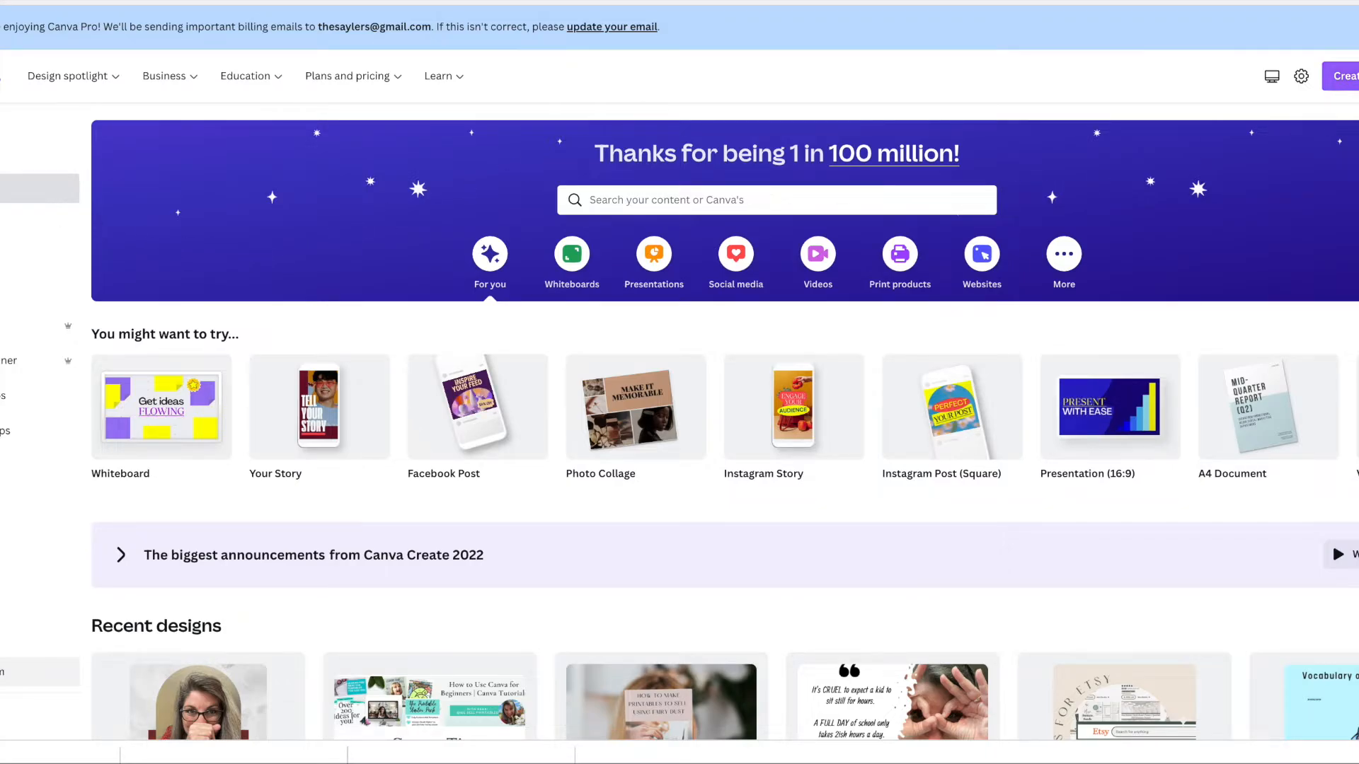
Create a blank custom-size design of 8.5 × 11 in and dismiss the shopping offer pop-up.
left_click(1355, 76)
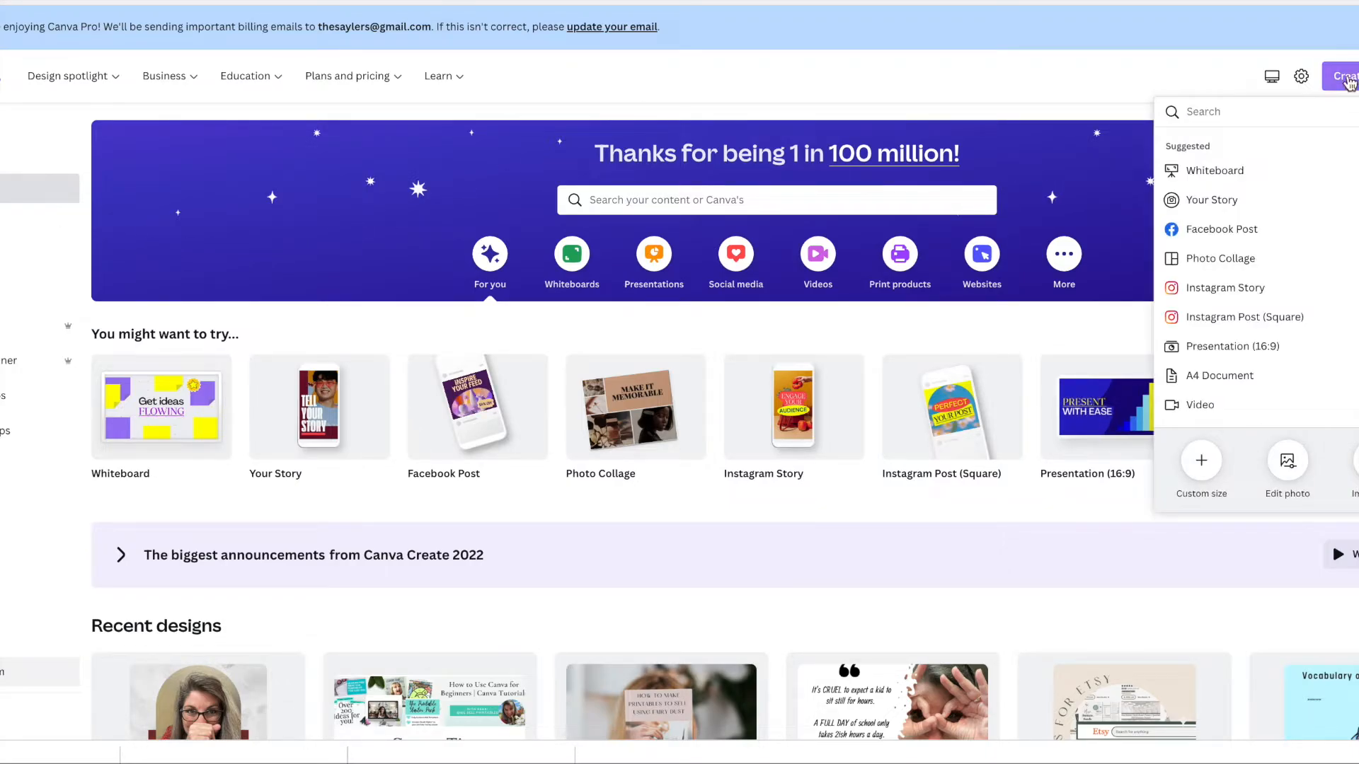
left_click(1207, 461)
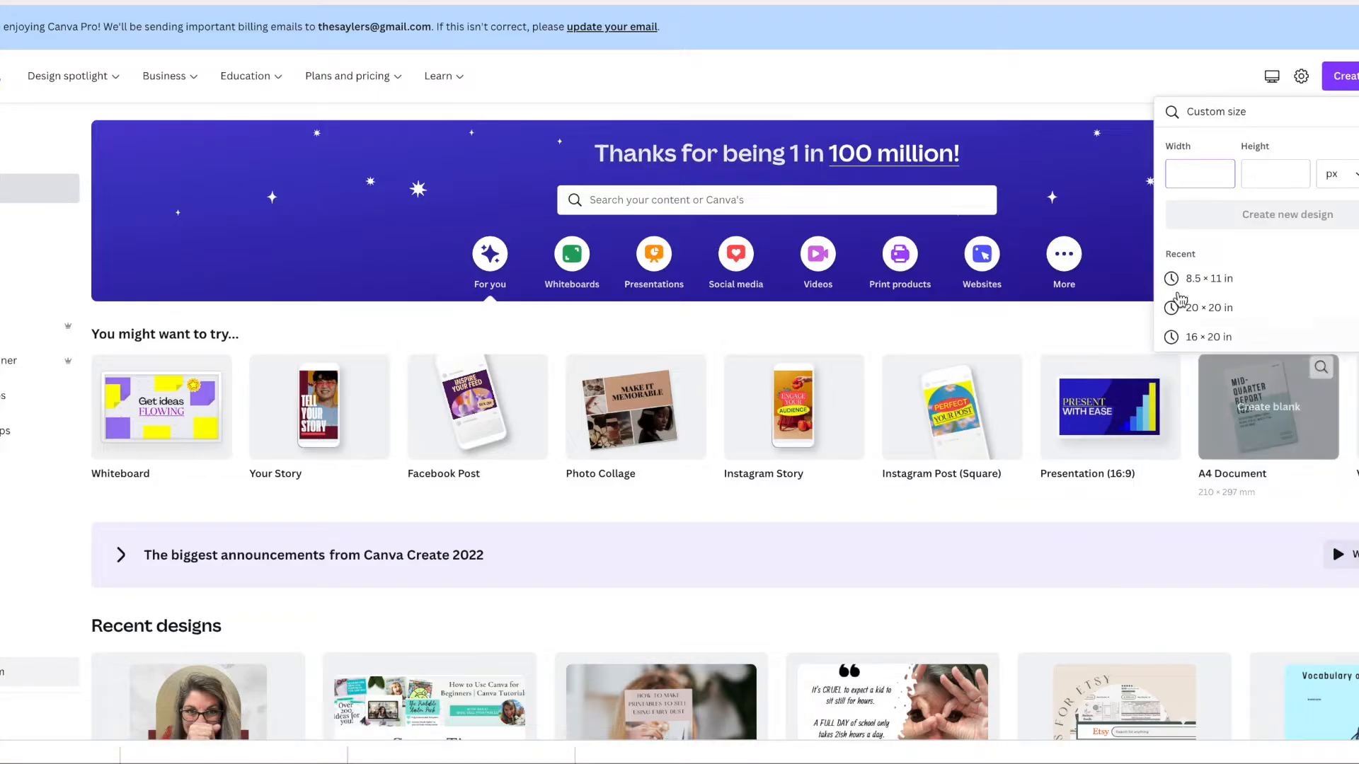
left_click(1206, 282)
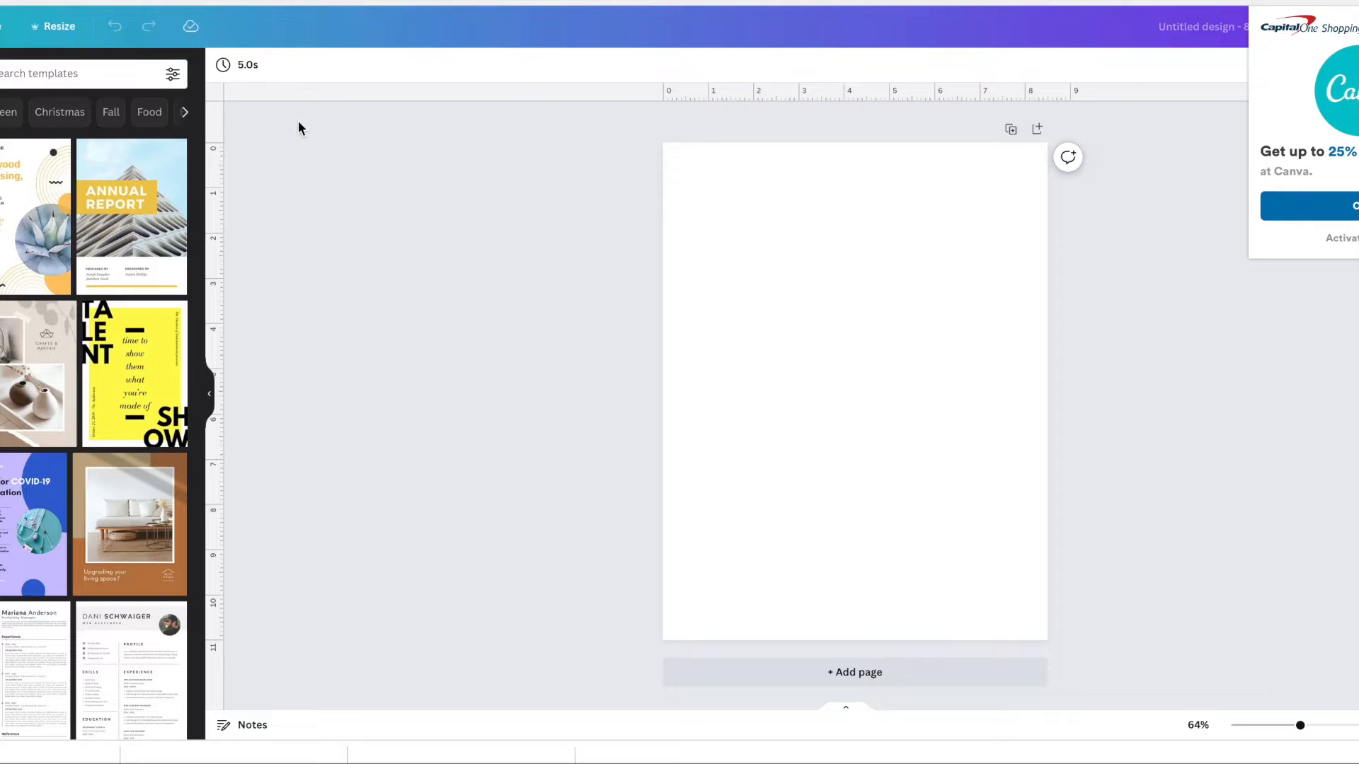
left_click(1351, 241)
Search the templates for "checklist" and apply the first page of the Green and Beige Organic Natural Cleaning Checklist.
left_click(71, 74)
type("che")
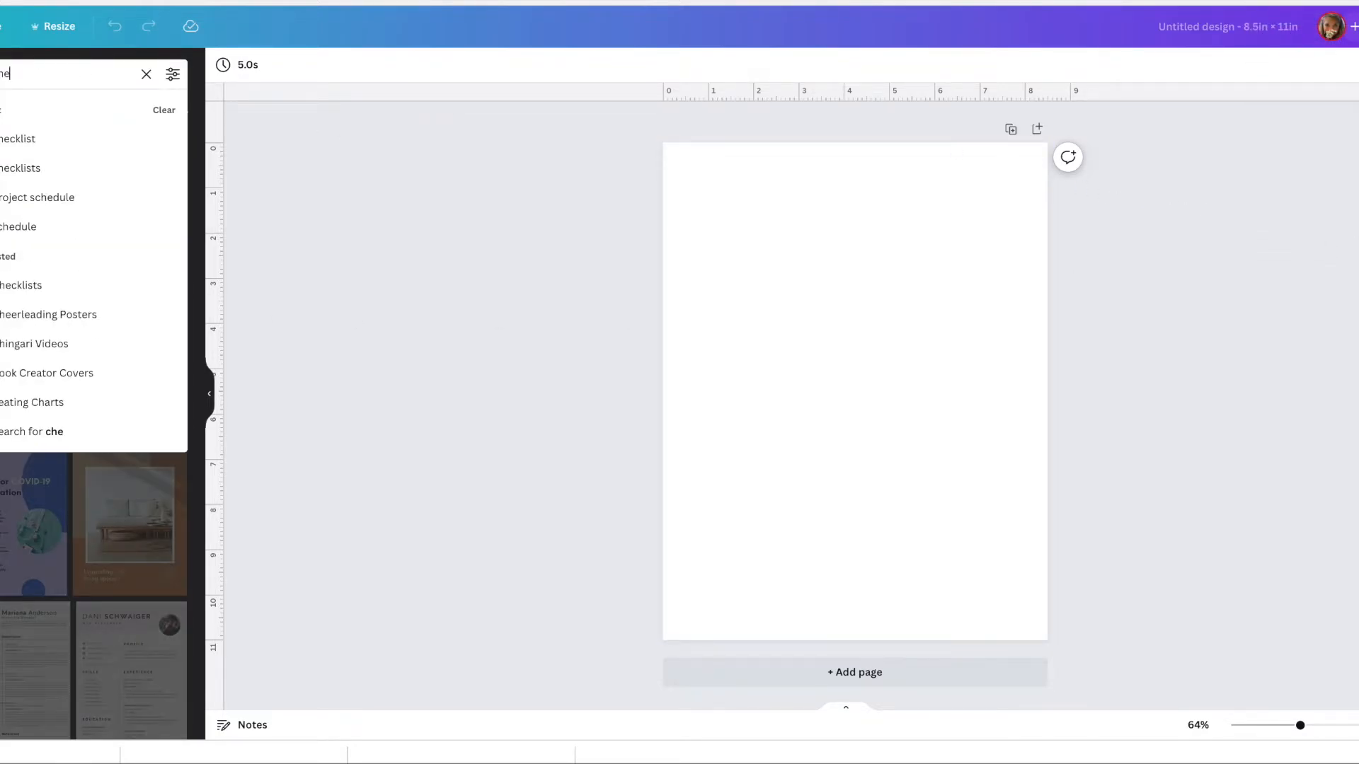
type("cklist")
key("Return")
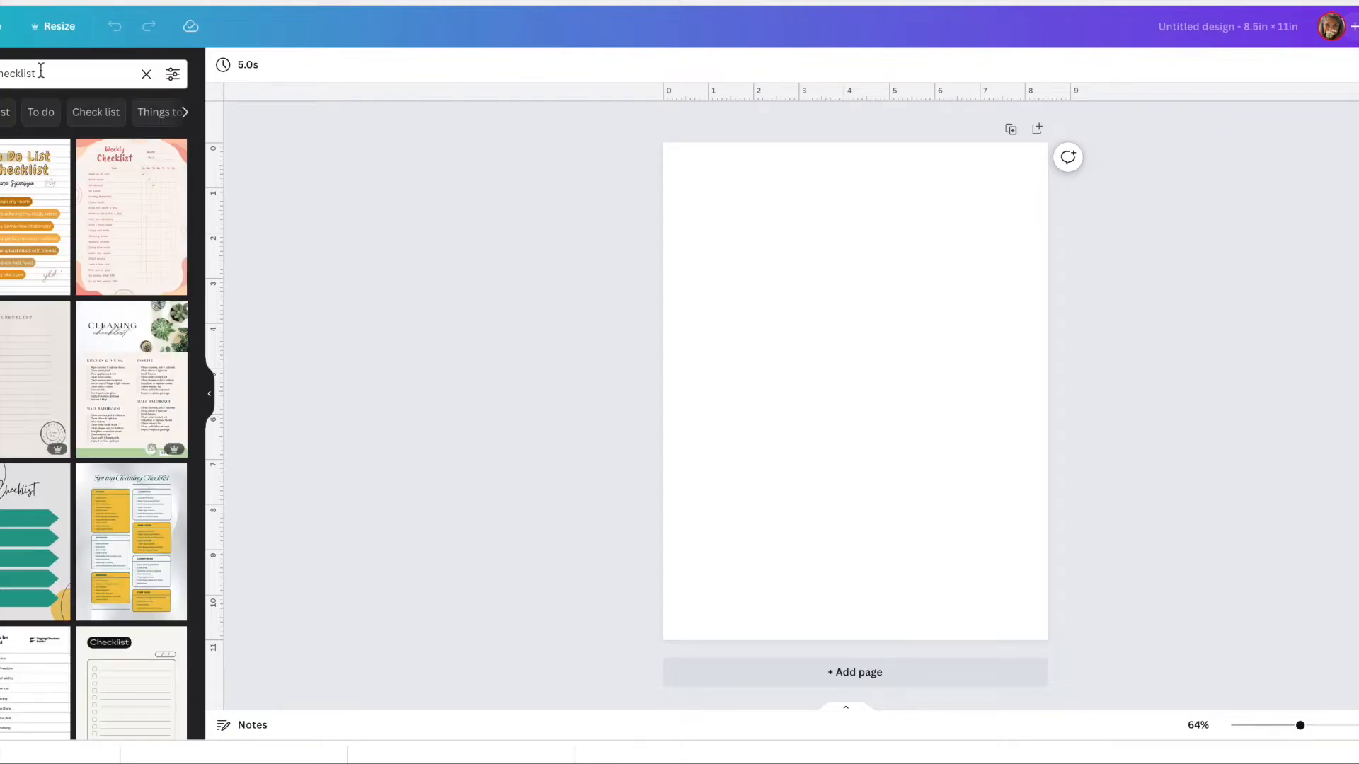
scroll(81, 491, "down", 8)
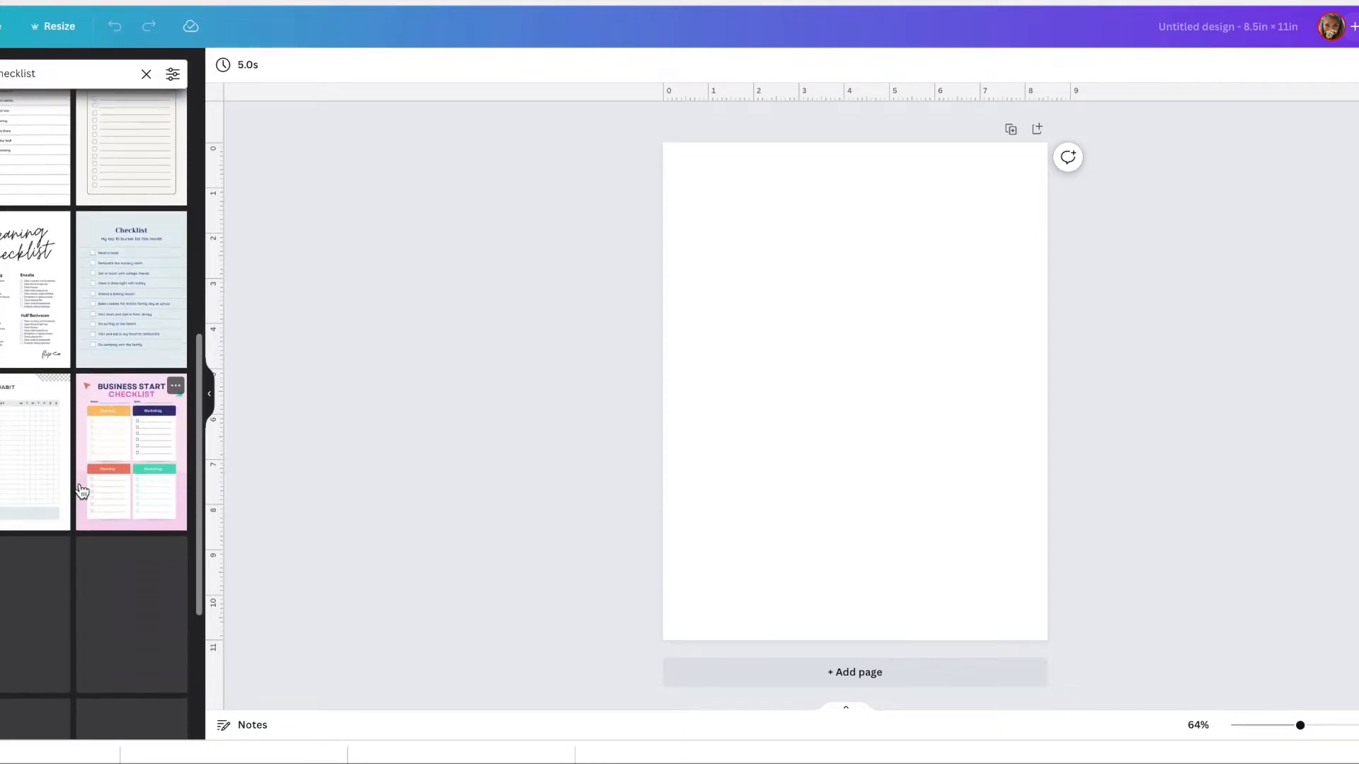
scroll(82, 491, "down", 4)
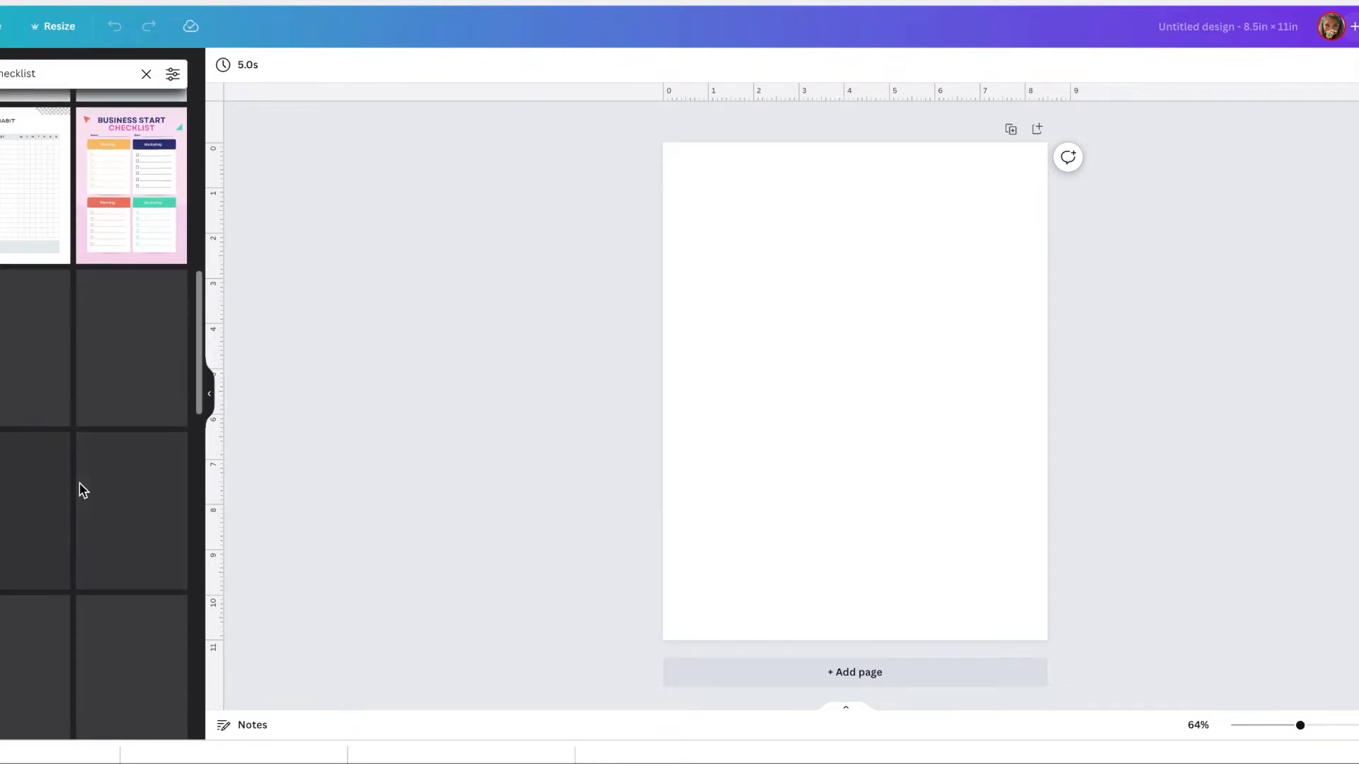
scroll(81, 490, "up", 12)
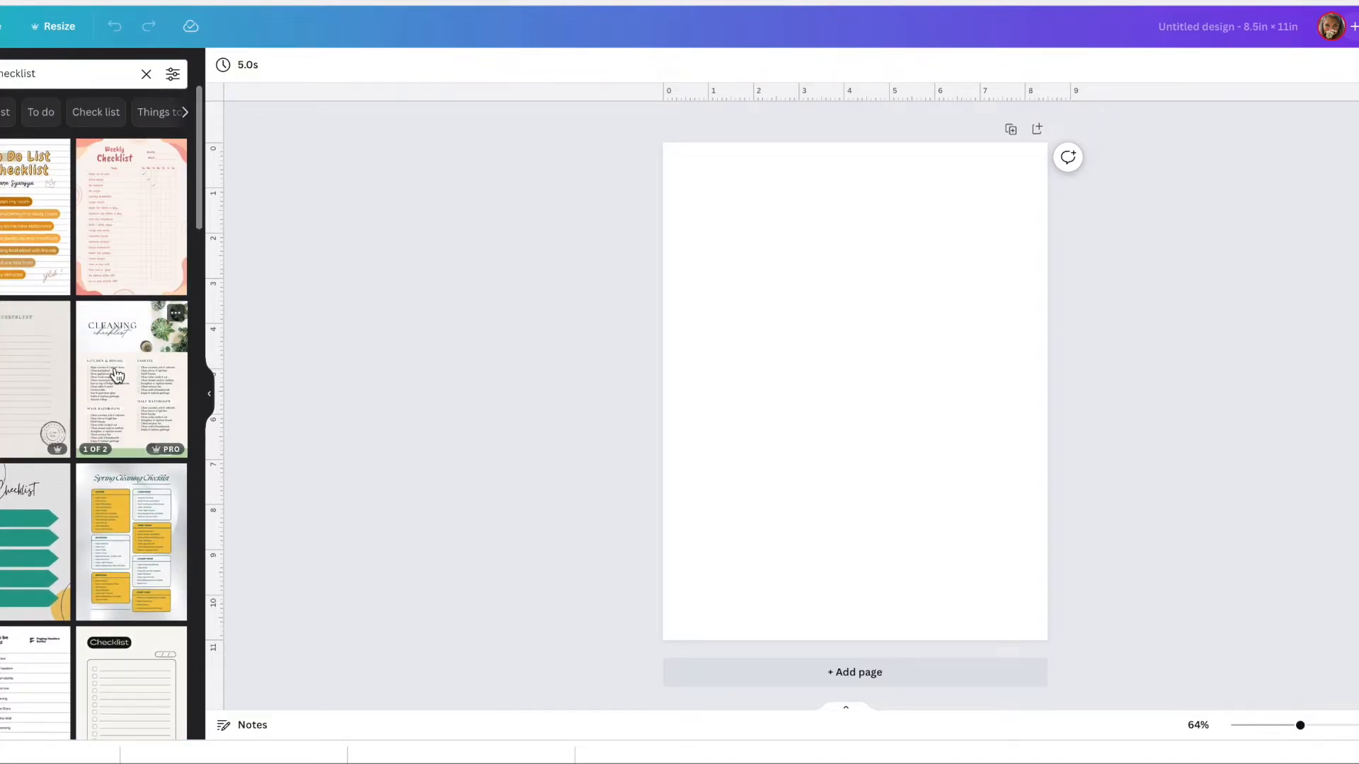
left_click(129, 402)
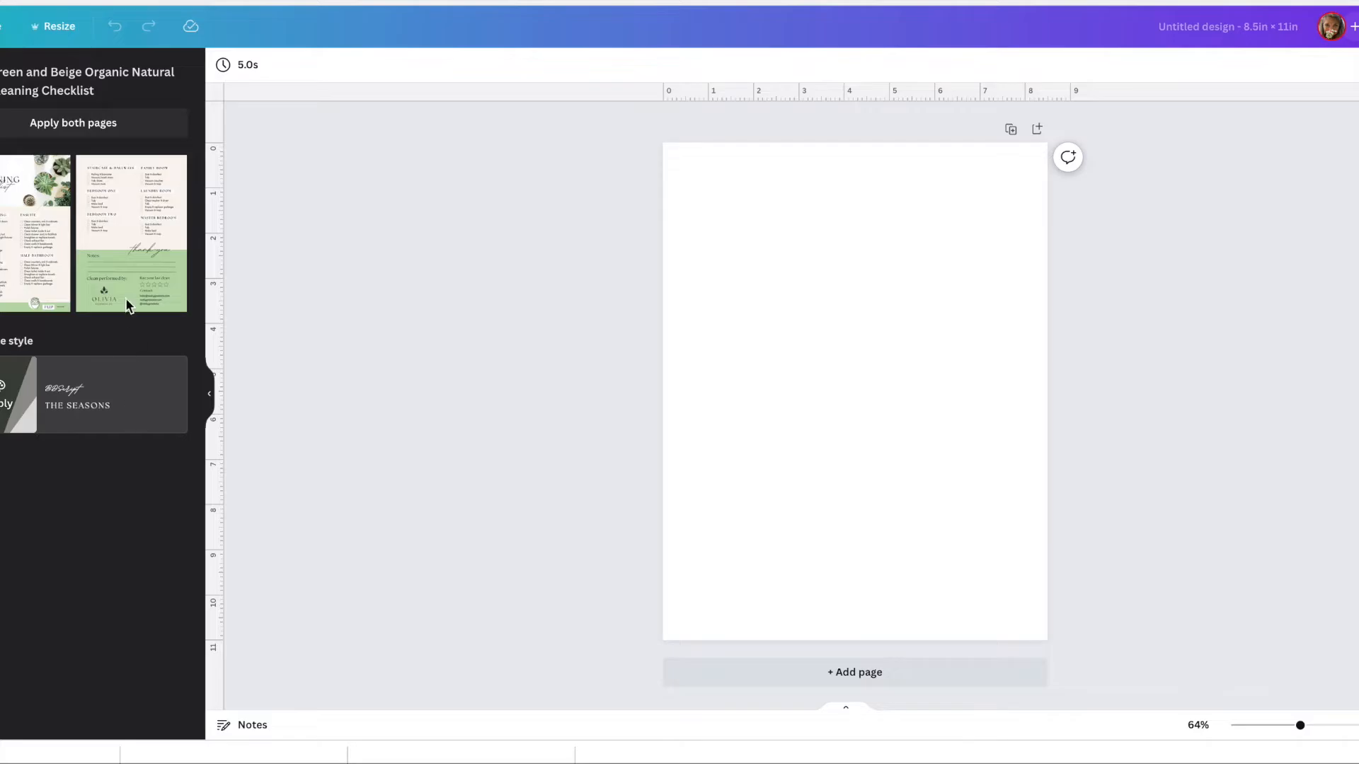
left_click(39, 234)
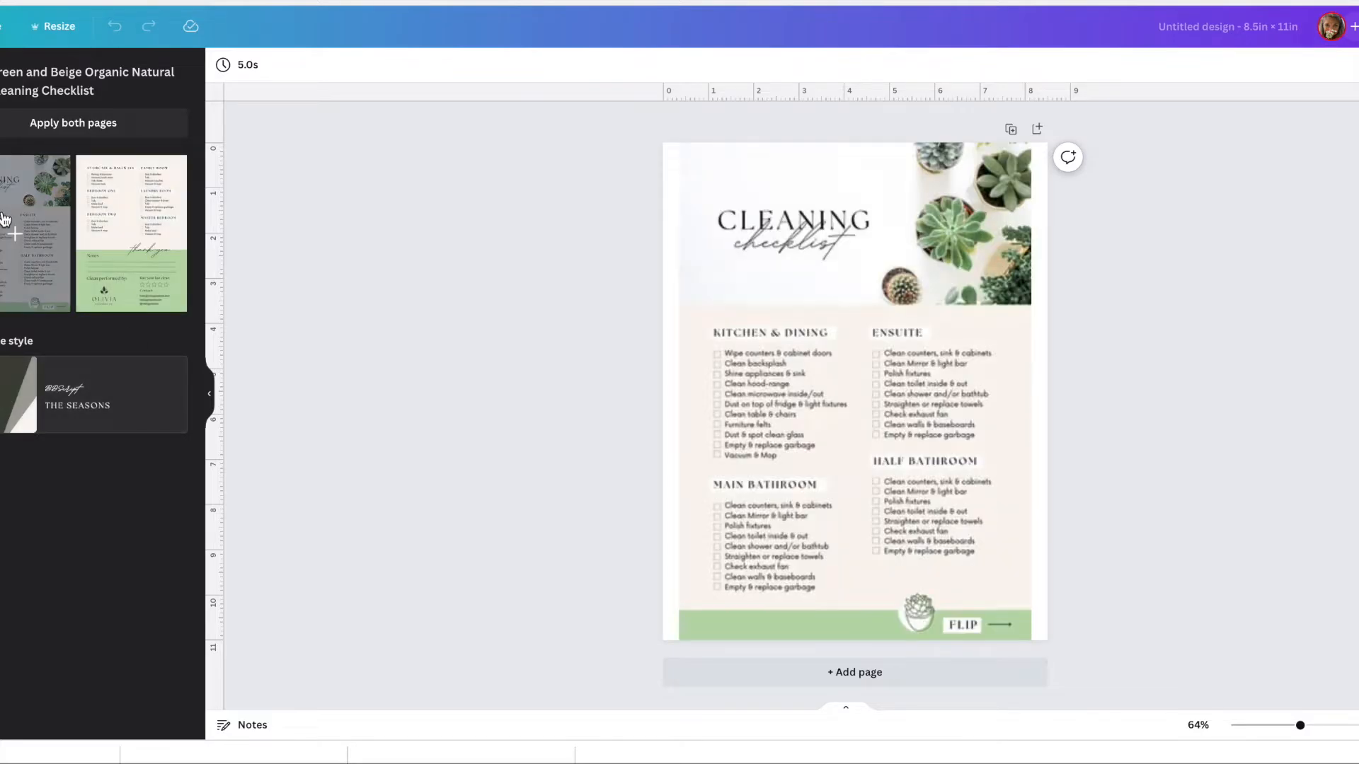
Select the Kitchen & Dining list items and the header area to inspect the template's editable parts.
left_click(882, 424)
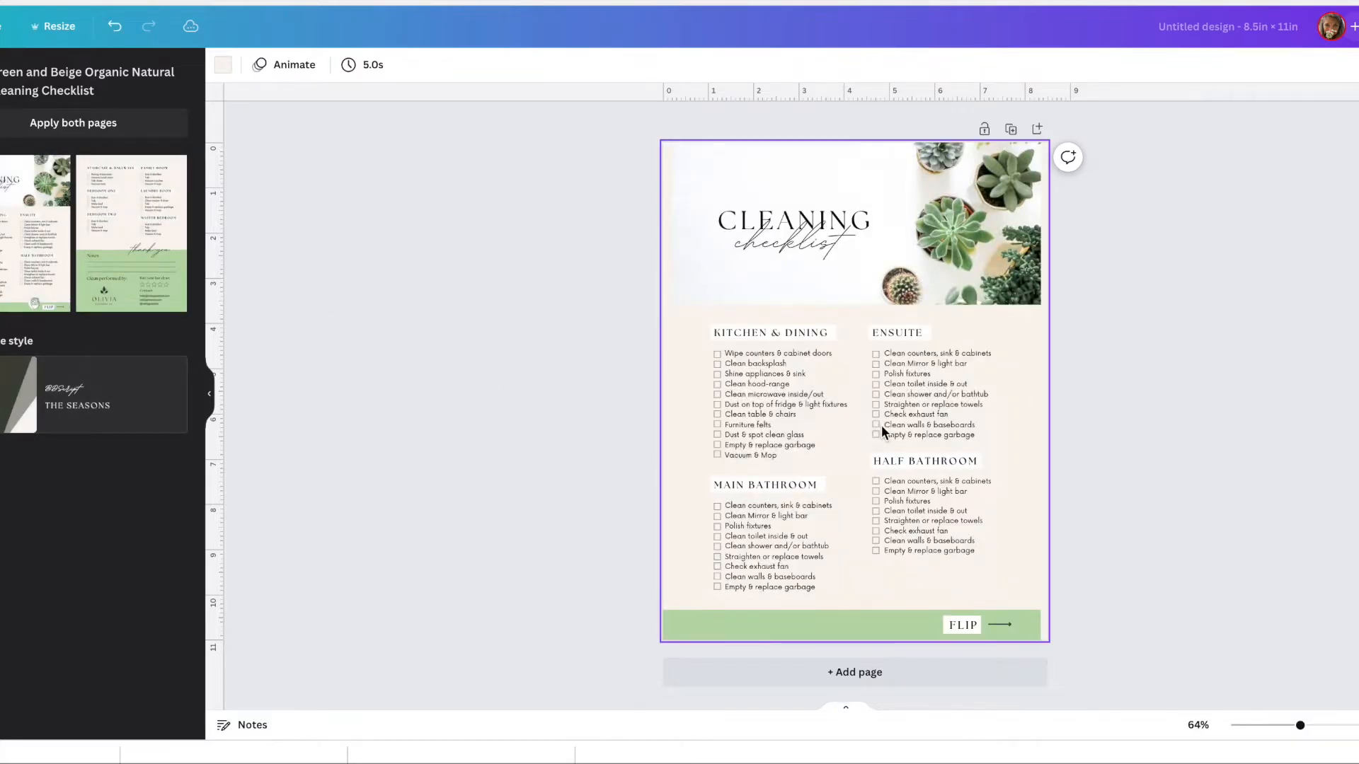
triple_click(759, 367)
triple_click(765, 382)
left_click(920, 256)
Recolor the green bar along the foot of the cleaning checklist with the pink brand kit color.
left_click(865, 623)
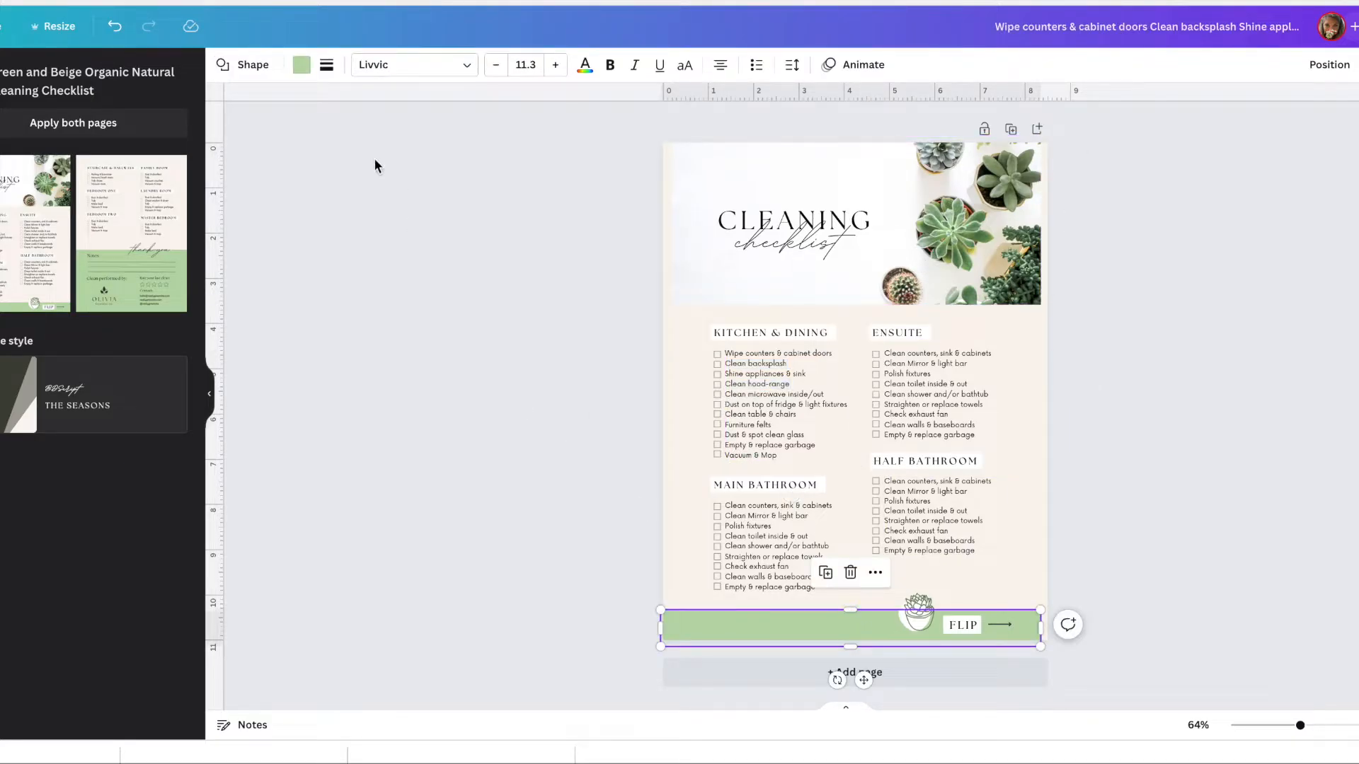
left_click(301, 66)
left_click(54, 285)
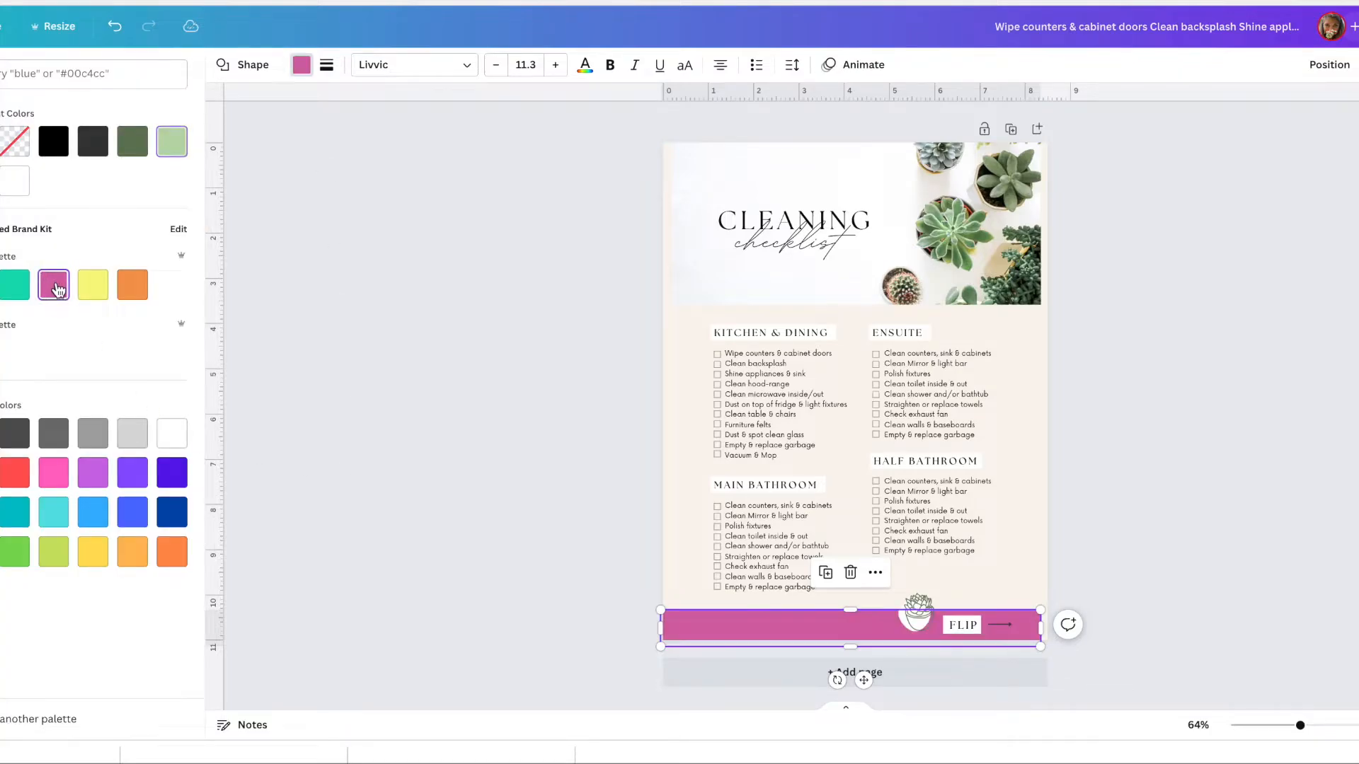
key("Escape")
left_click(1015, 437)
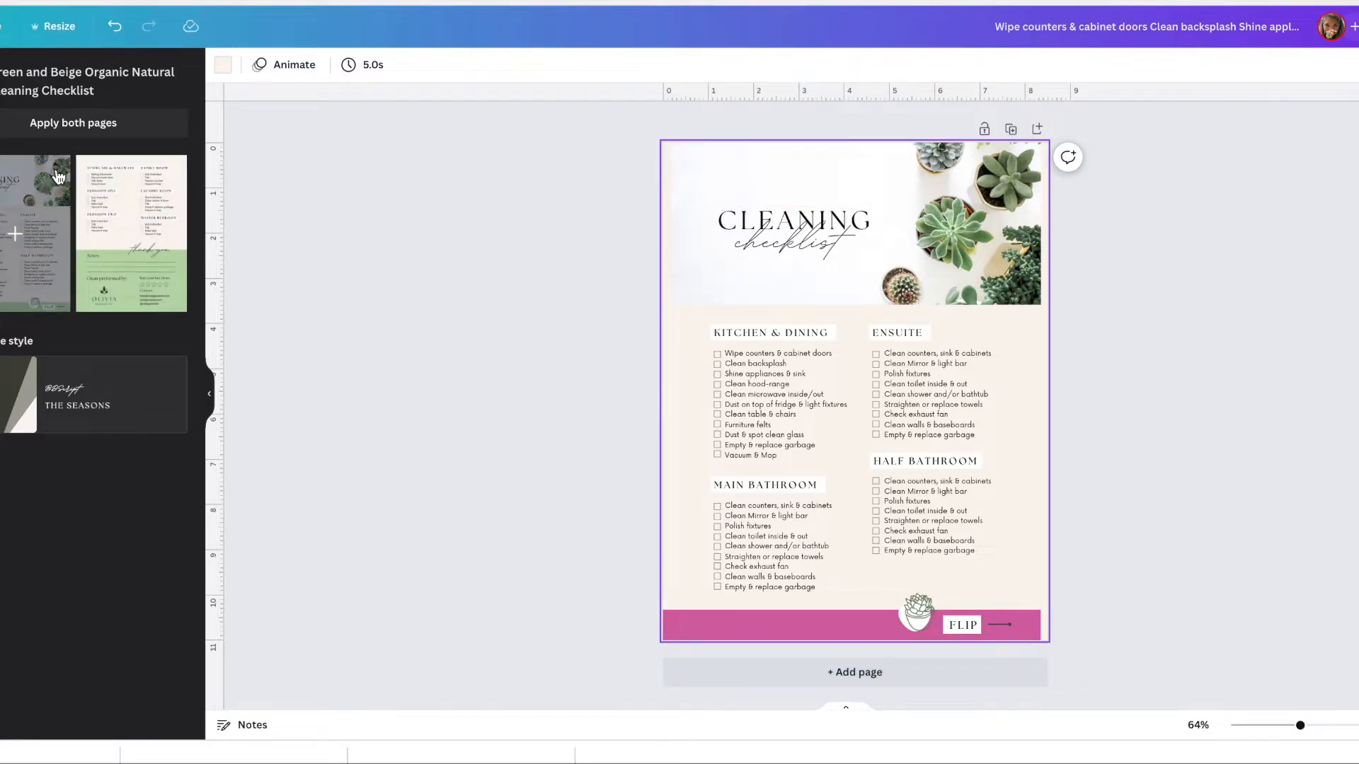
View and close the cleaning checklist template's details, and show page 48, "Create planner", of the Canva tips design.
left_click(1, 74)
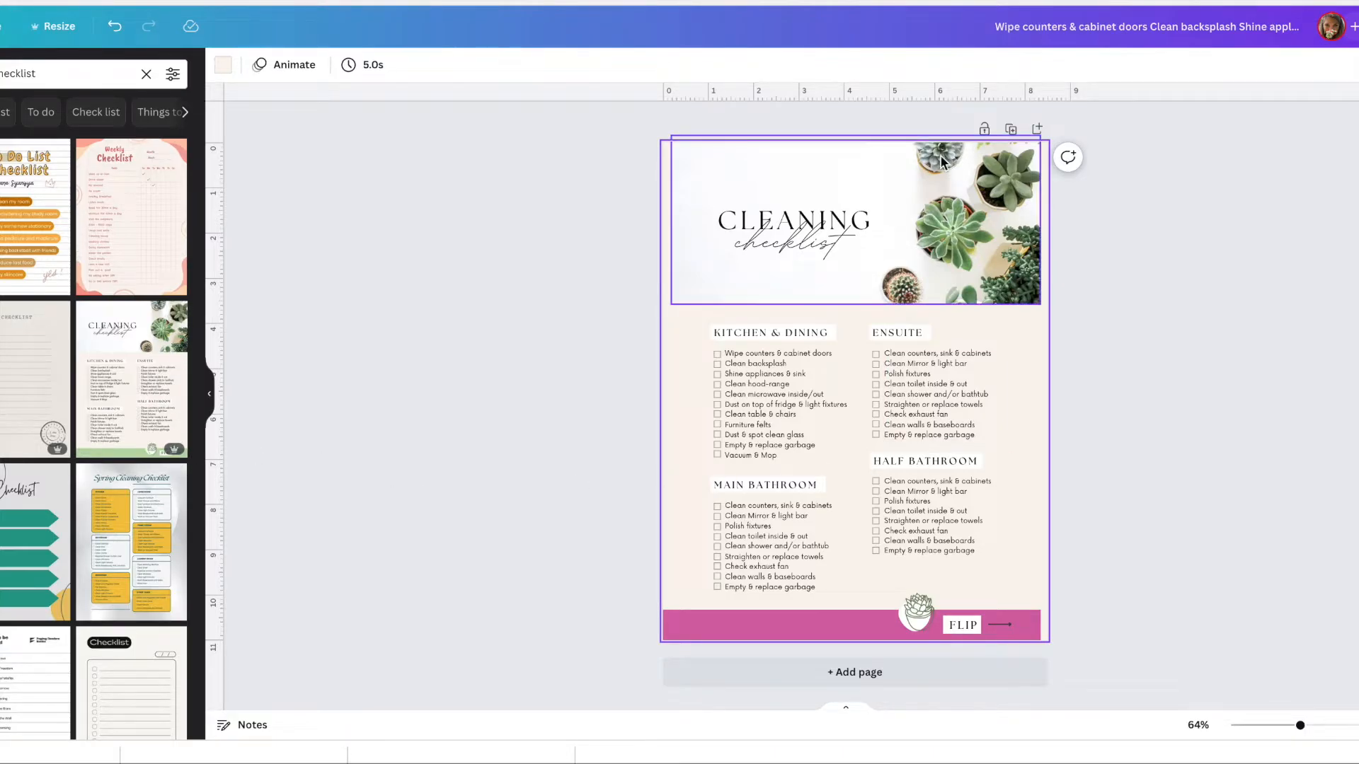
mouse_move(175, 453)
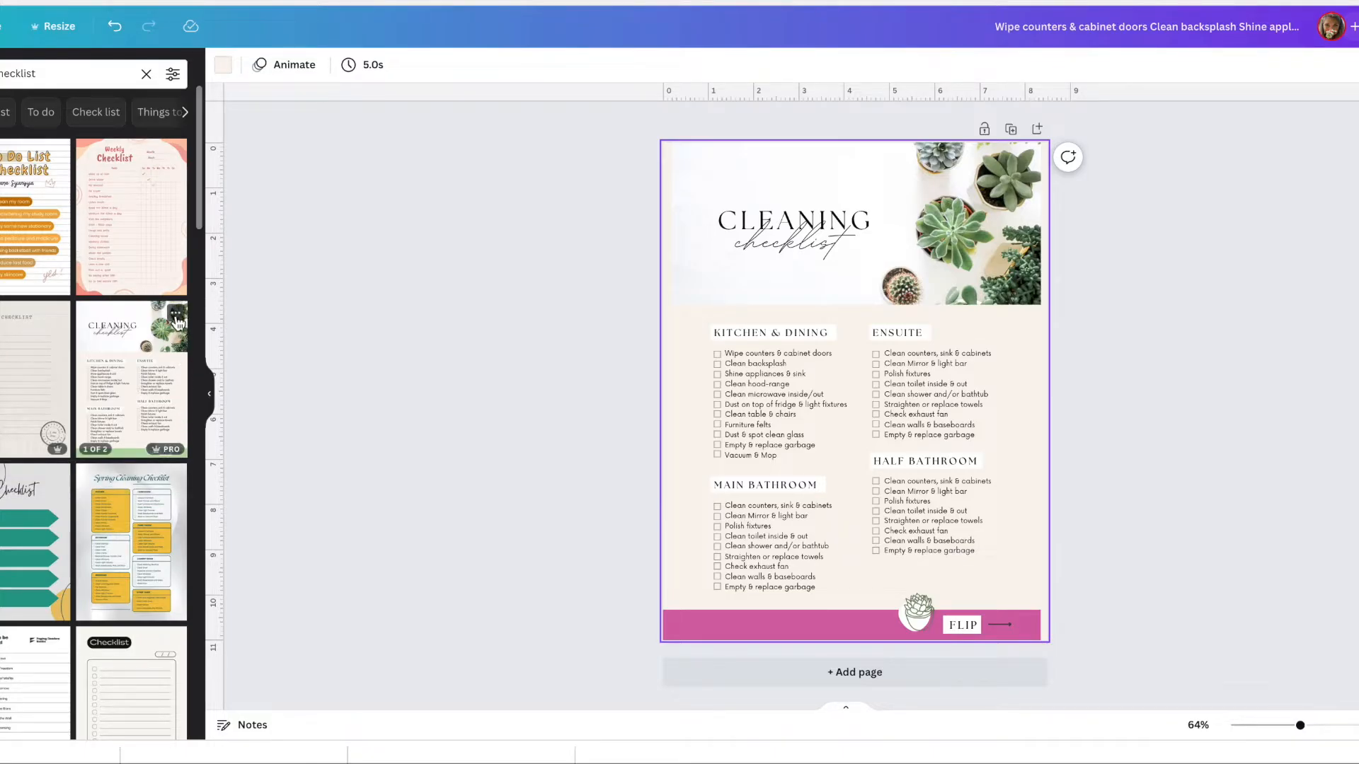
left_click(175, 315)
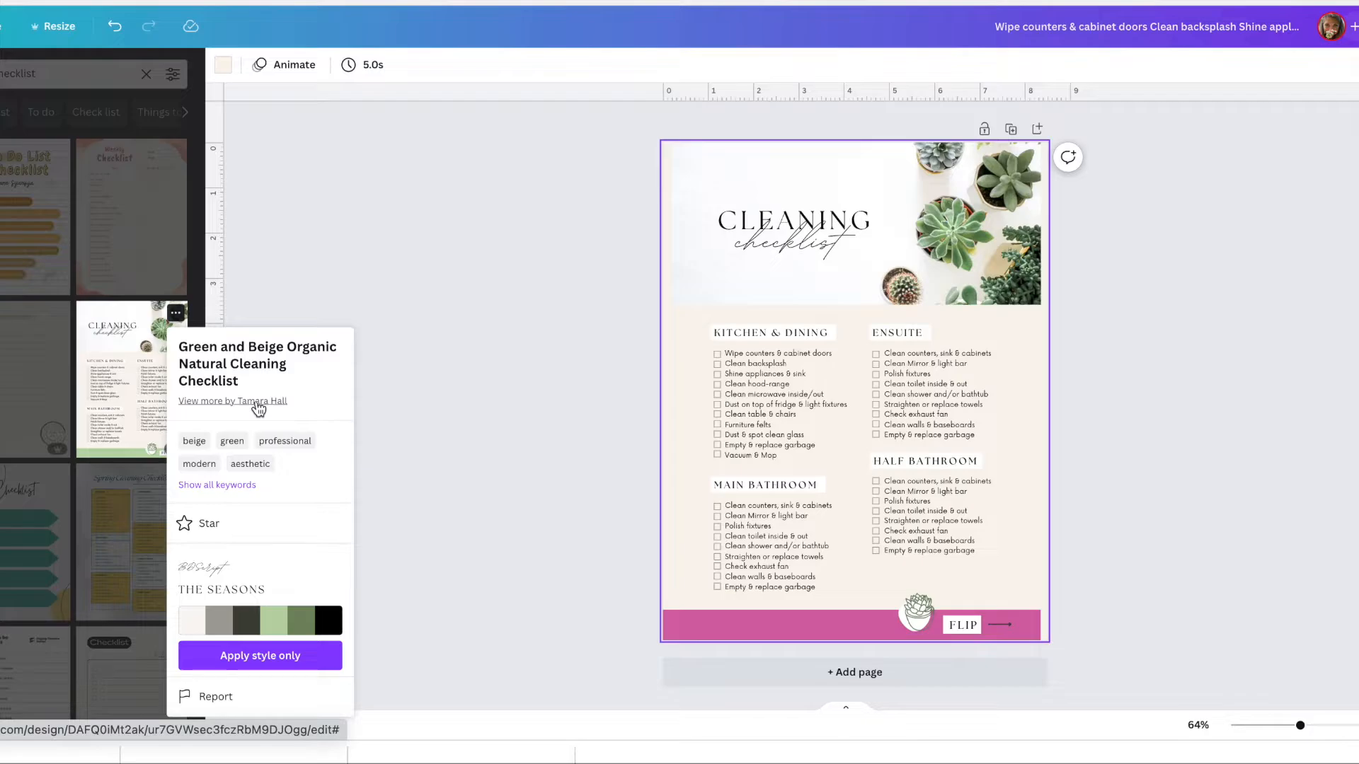
left_click(316, 256)
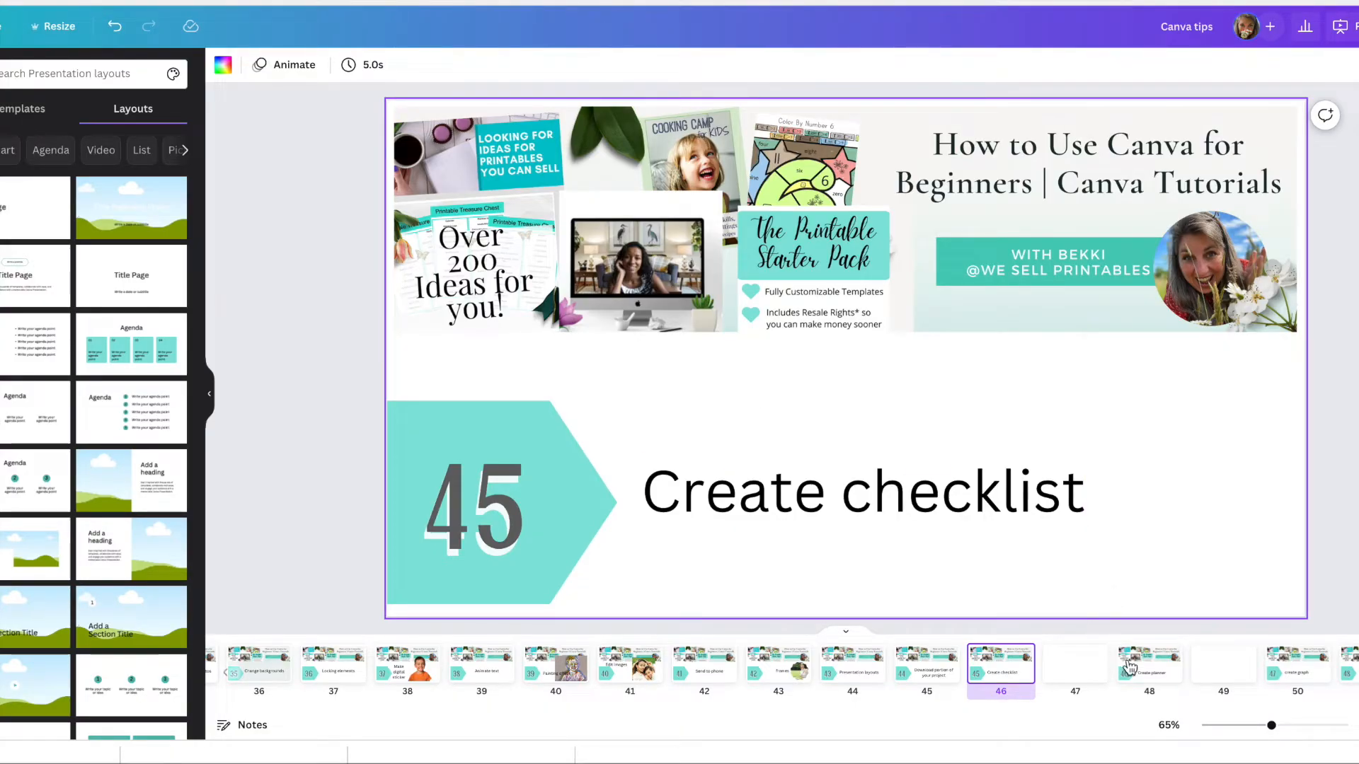
left_click(1136, 671)
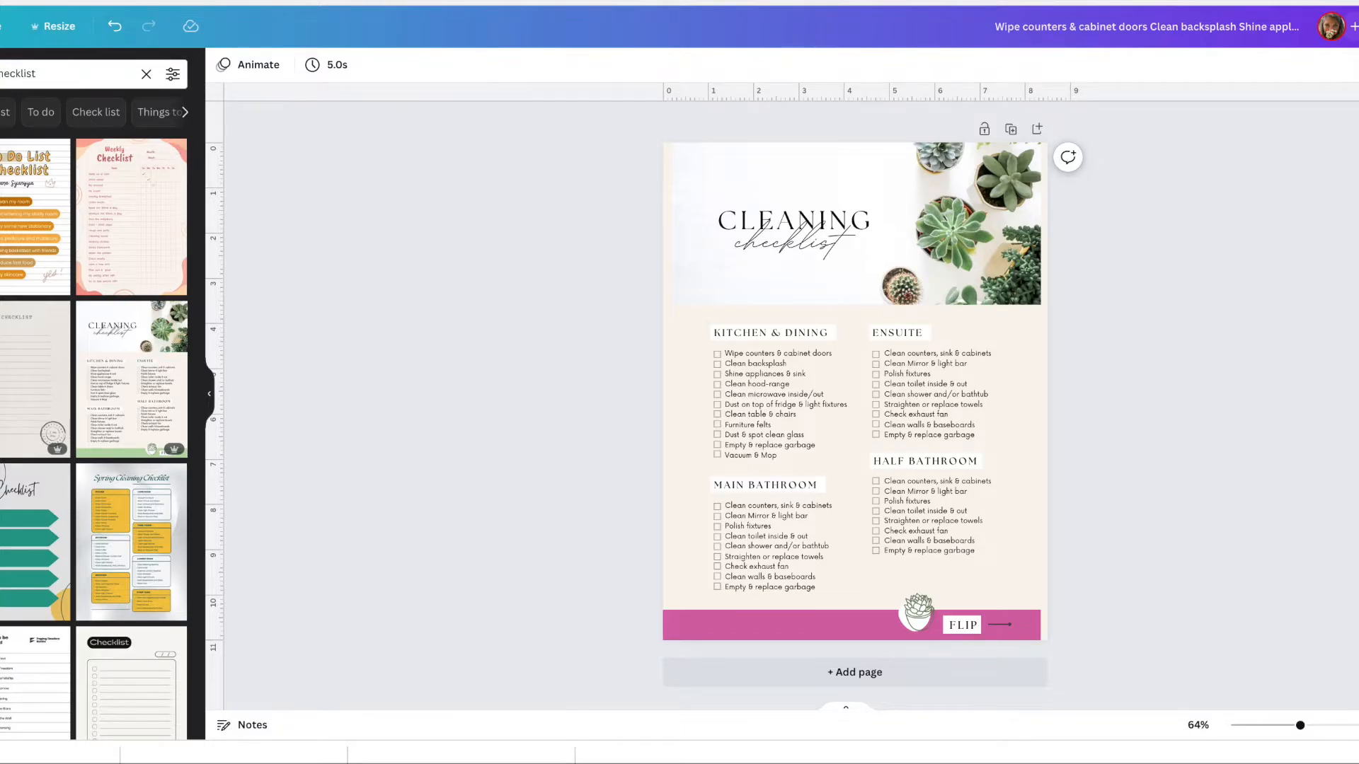
Search the 8.5 × 11 in design's templates for "planner" and replace the cleaning checklist with the floral Daily Planner template.
double_click(9, 70)
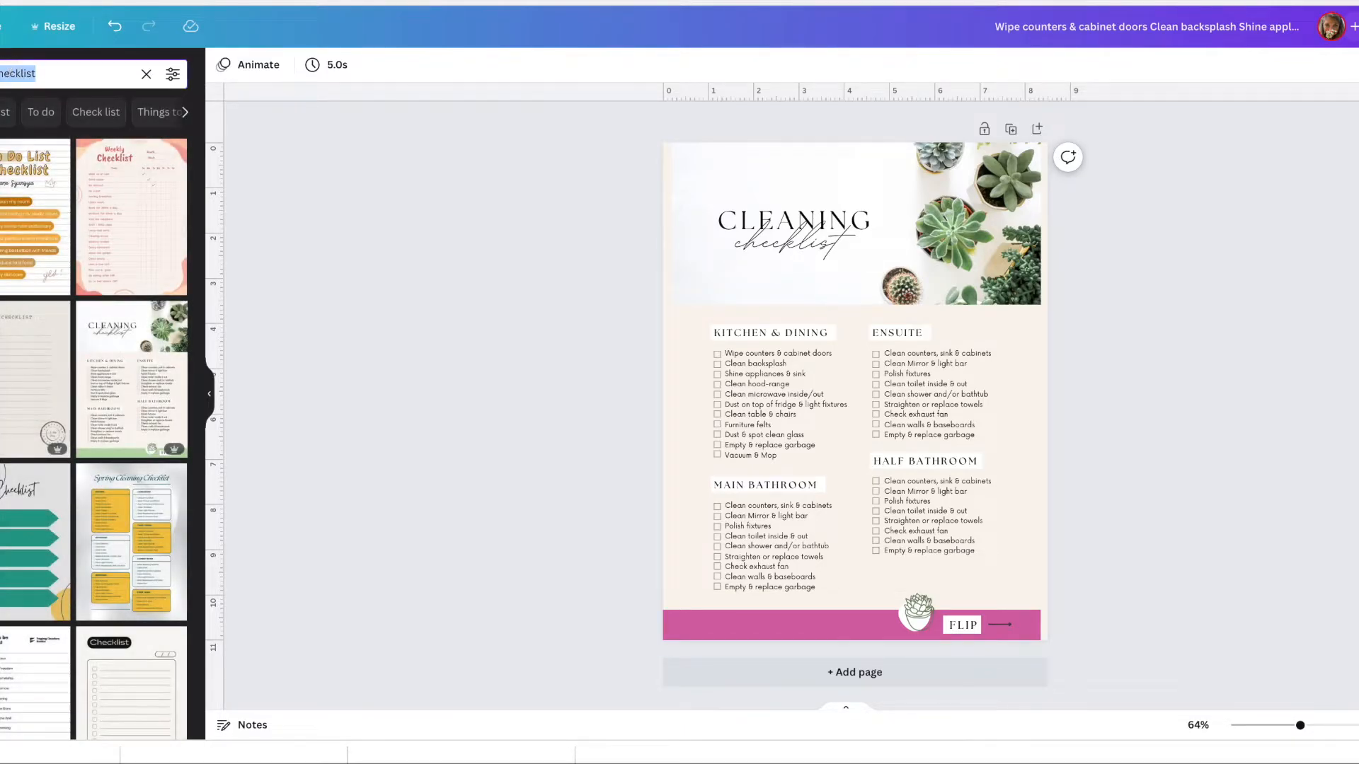
type("planner")
key("Return")
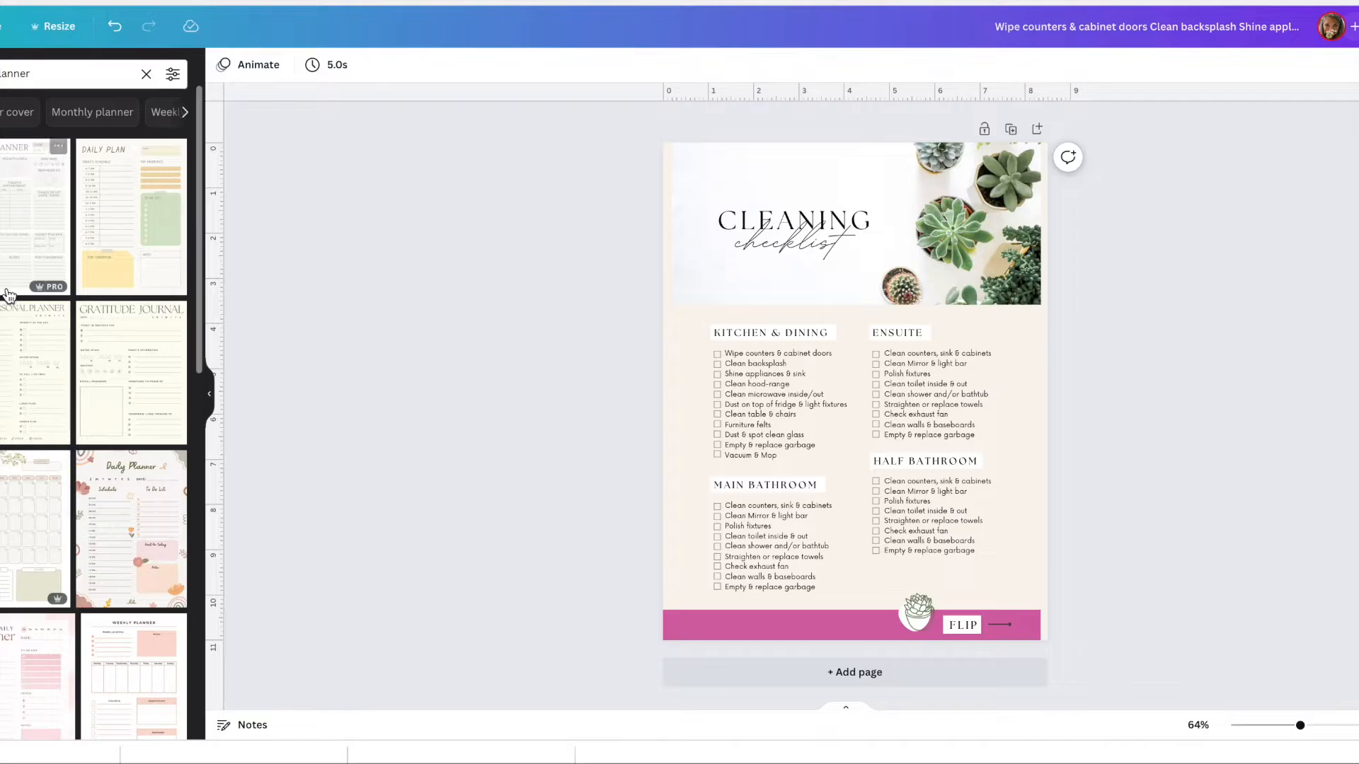
scroll(21, 398, "down", 3)
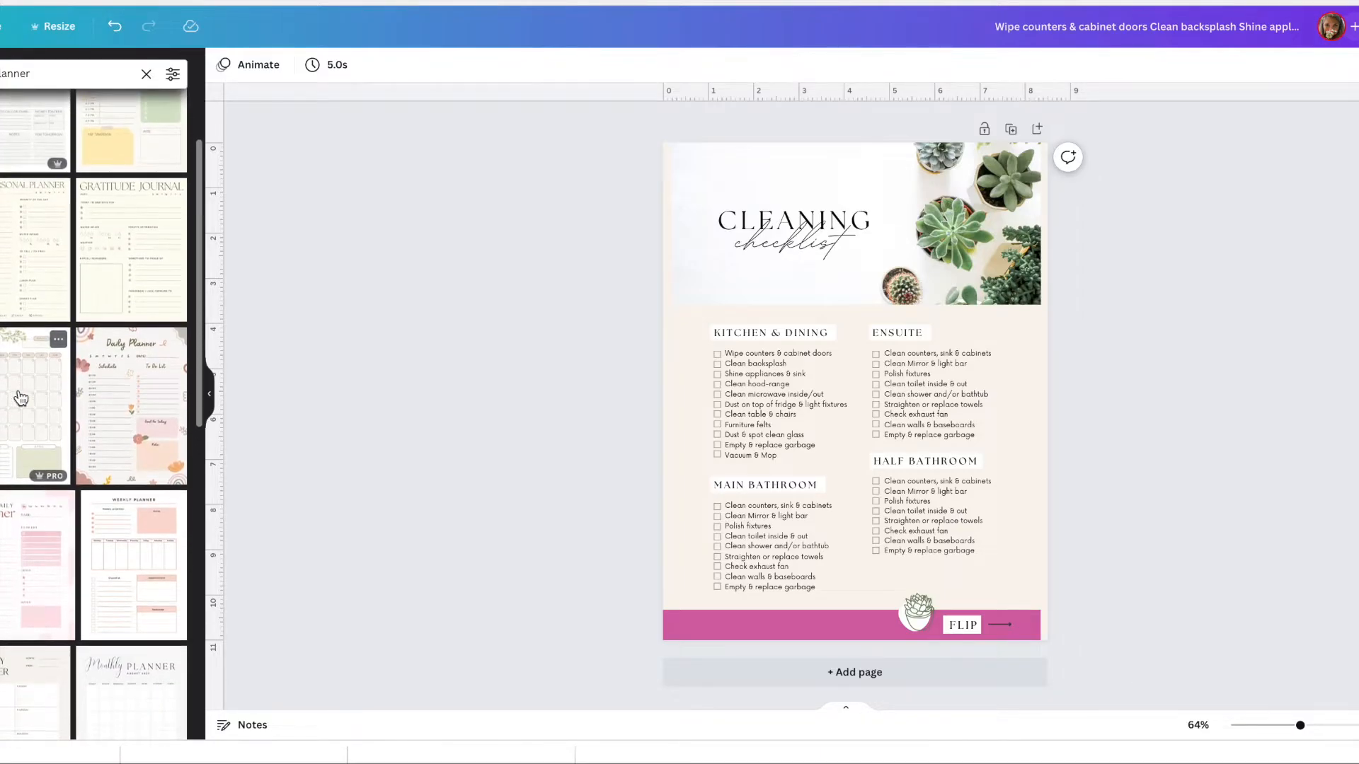
scroll(20, 398, "down", 5)
scroll(20, 398, "up", 6)
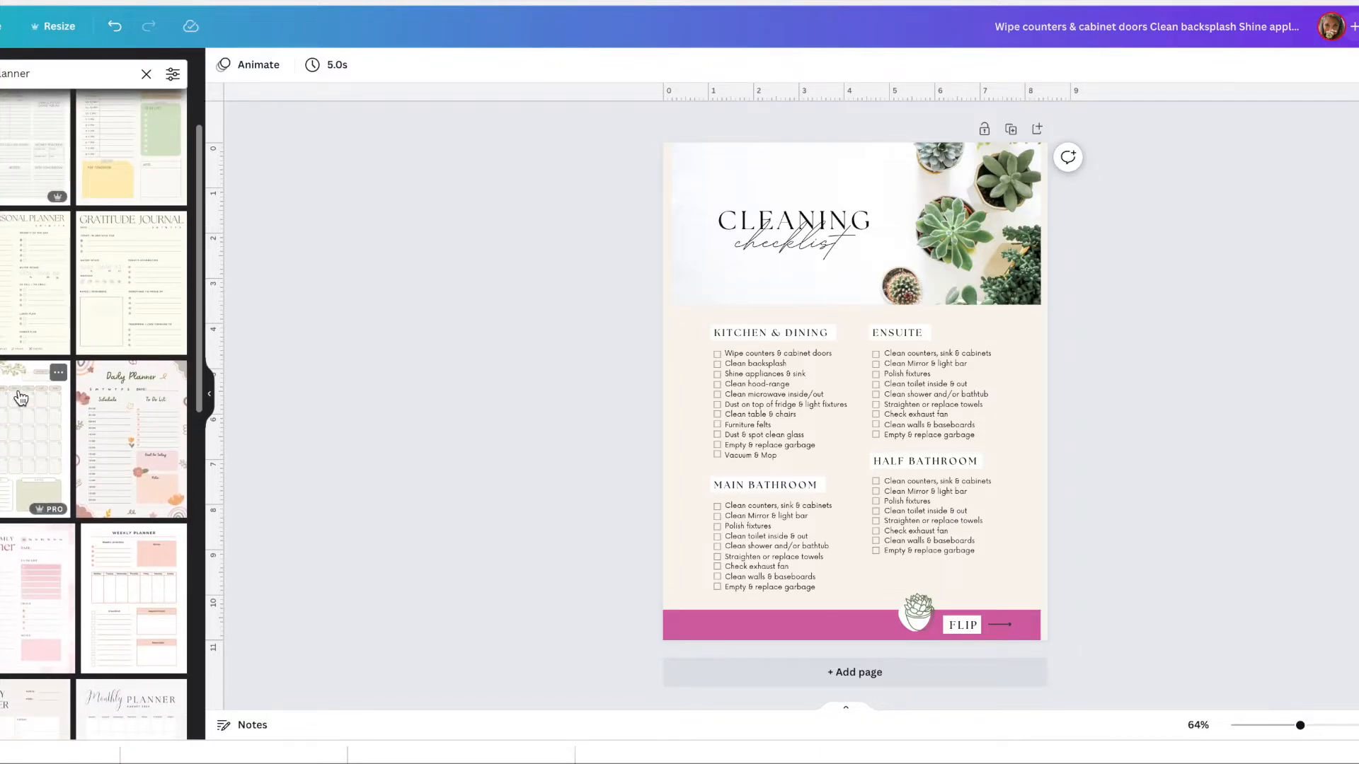
left_click_drag(103, 453, 690, 342)
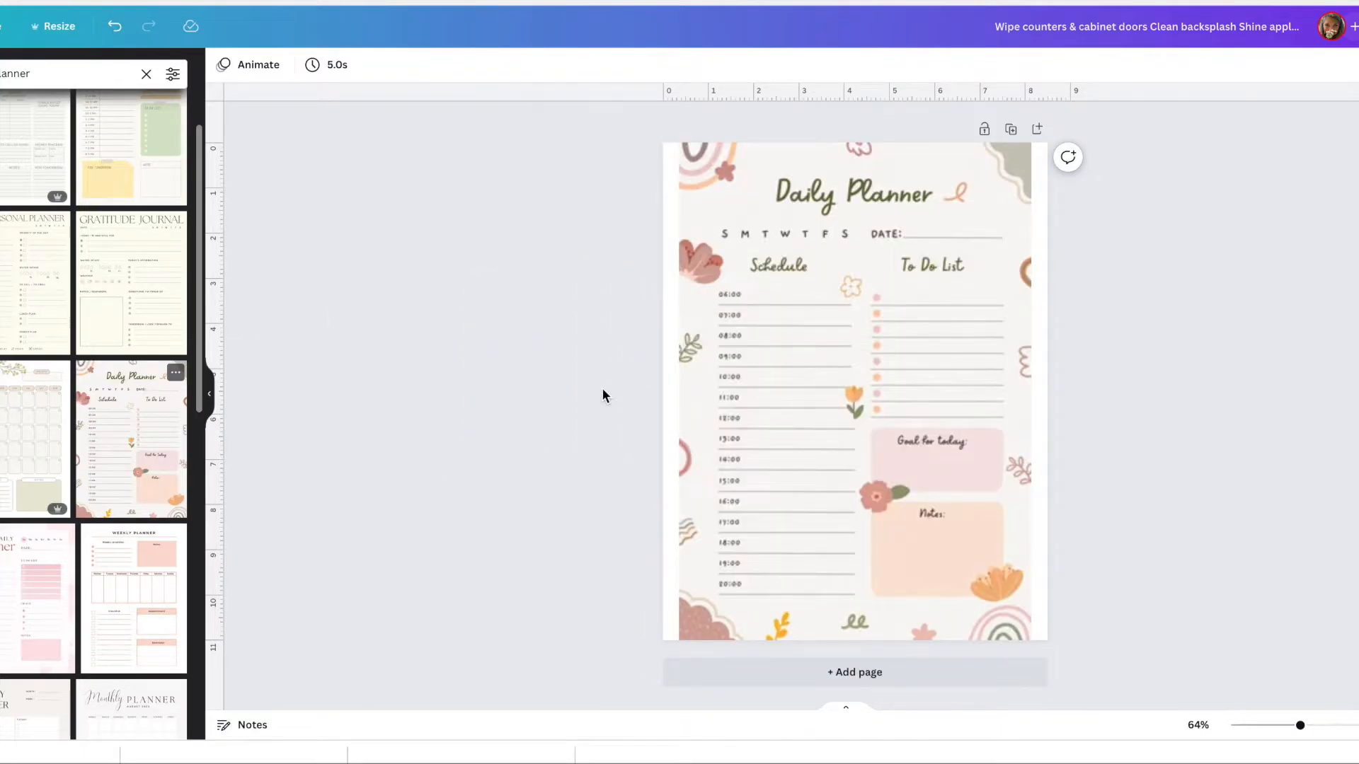
Select the Daily Planner's title, corner graphics, flower, section headings and background to inspect which parts are editable.
left_click(832, 189)
left_click(725, 168)
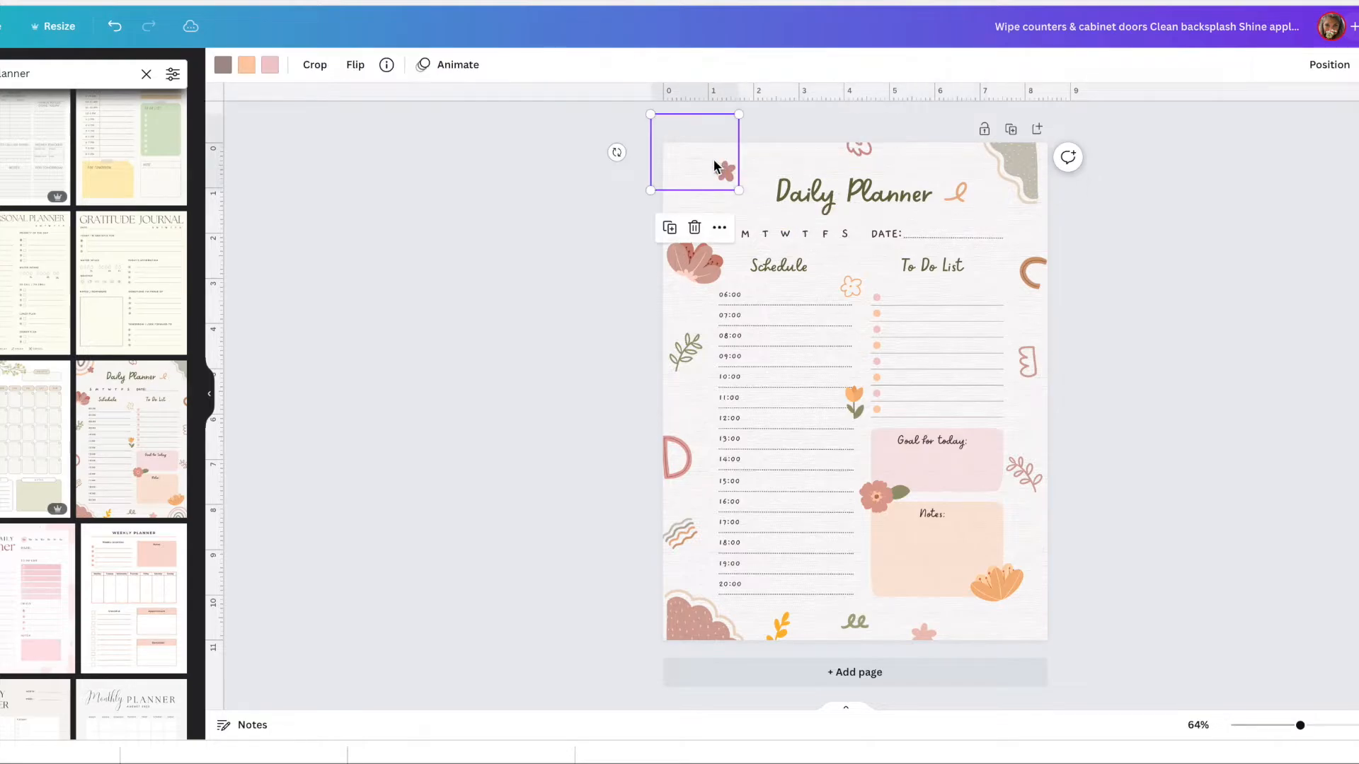
left_click(693, 266)
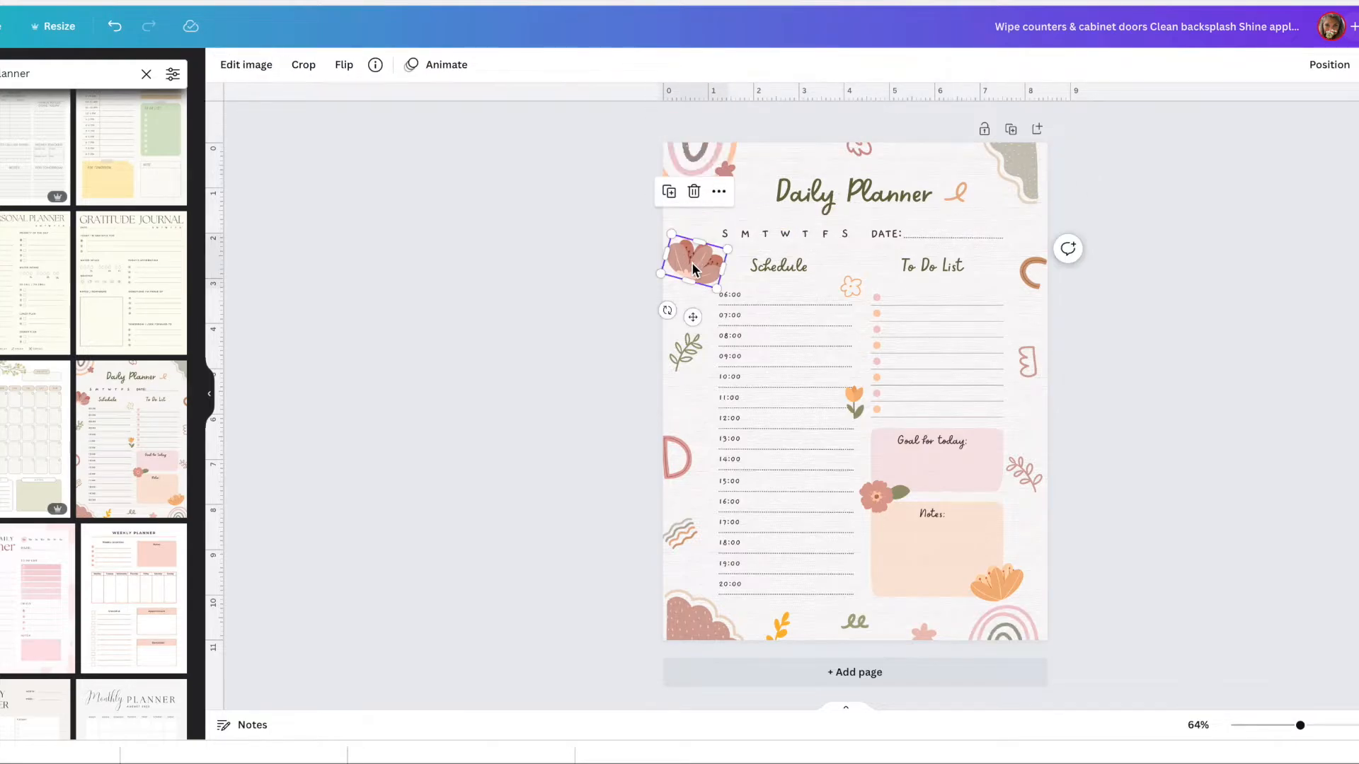
double_click(779, 271)
double_click(925, 266)
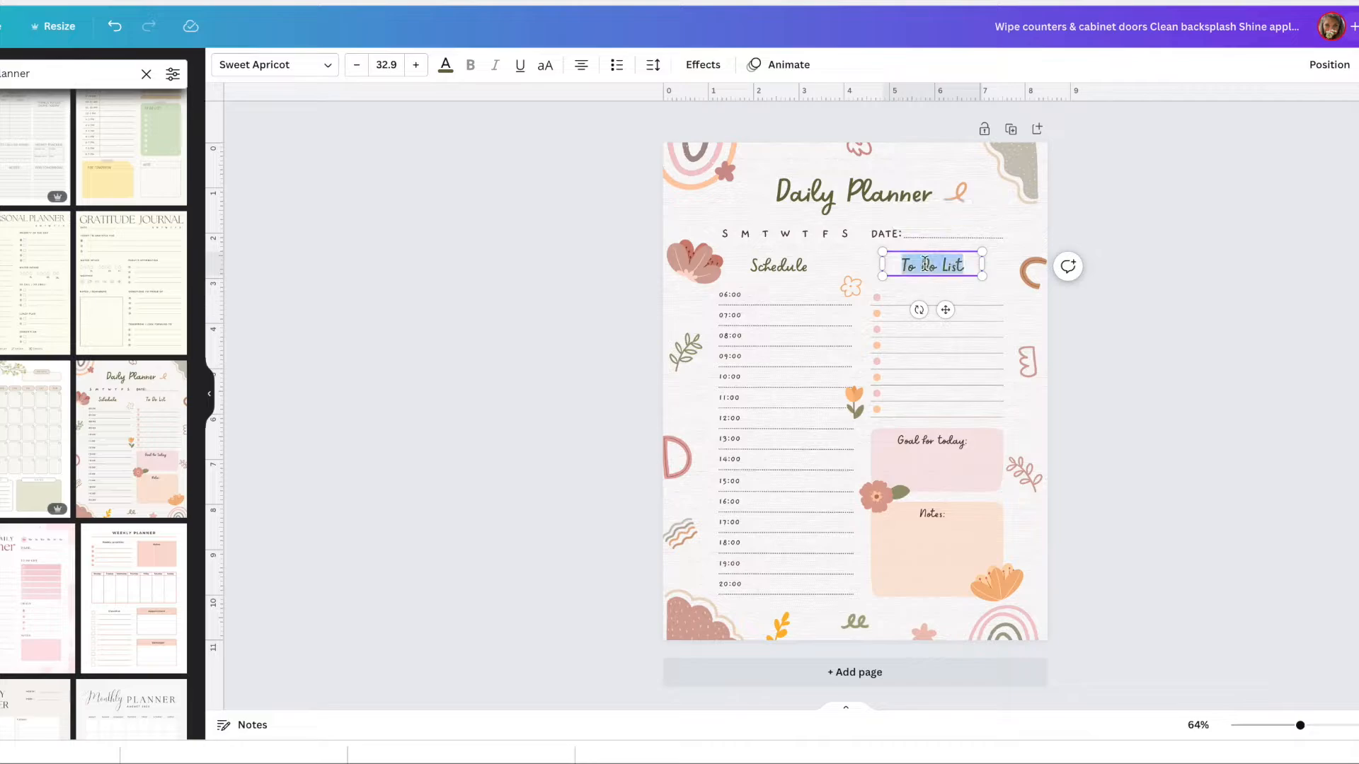
left_click(937, 434)
left_click(903, 610)
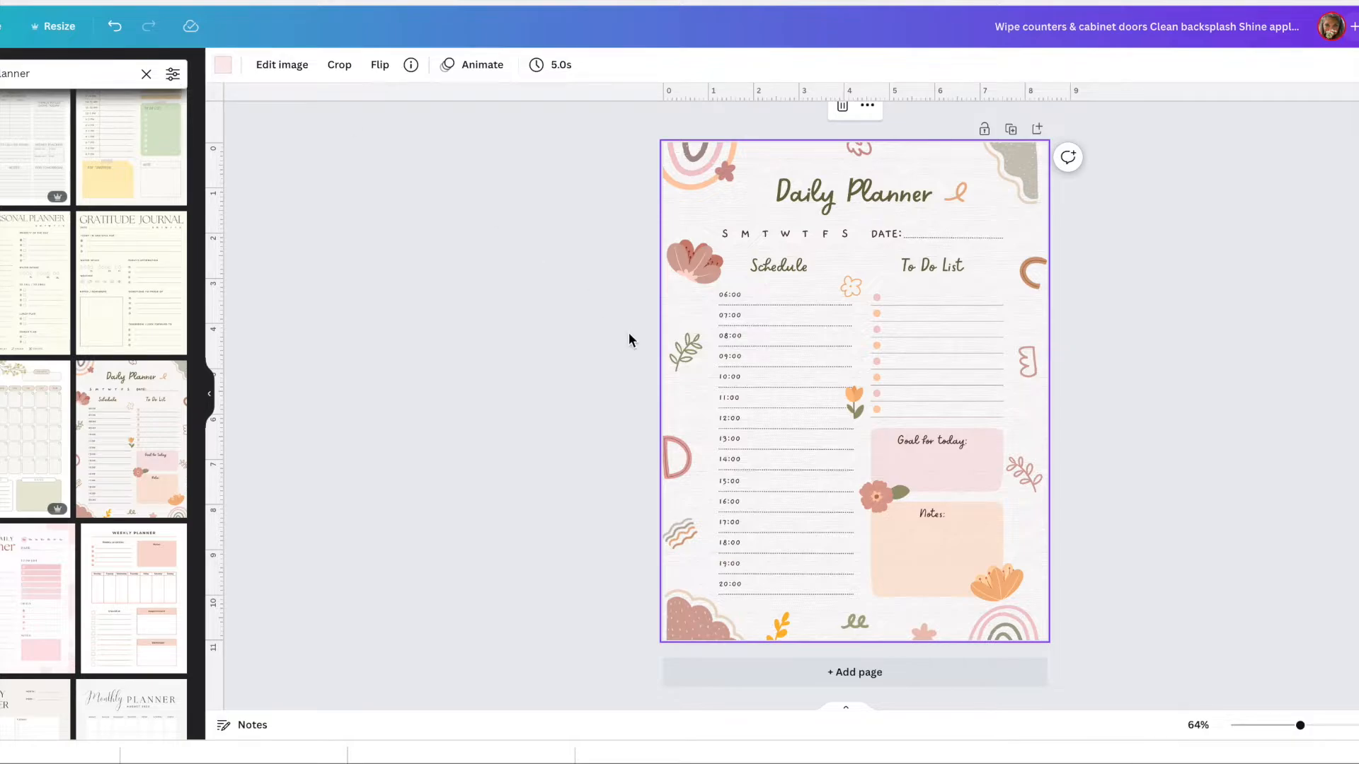
left_click(1104, 514)
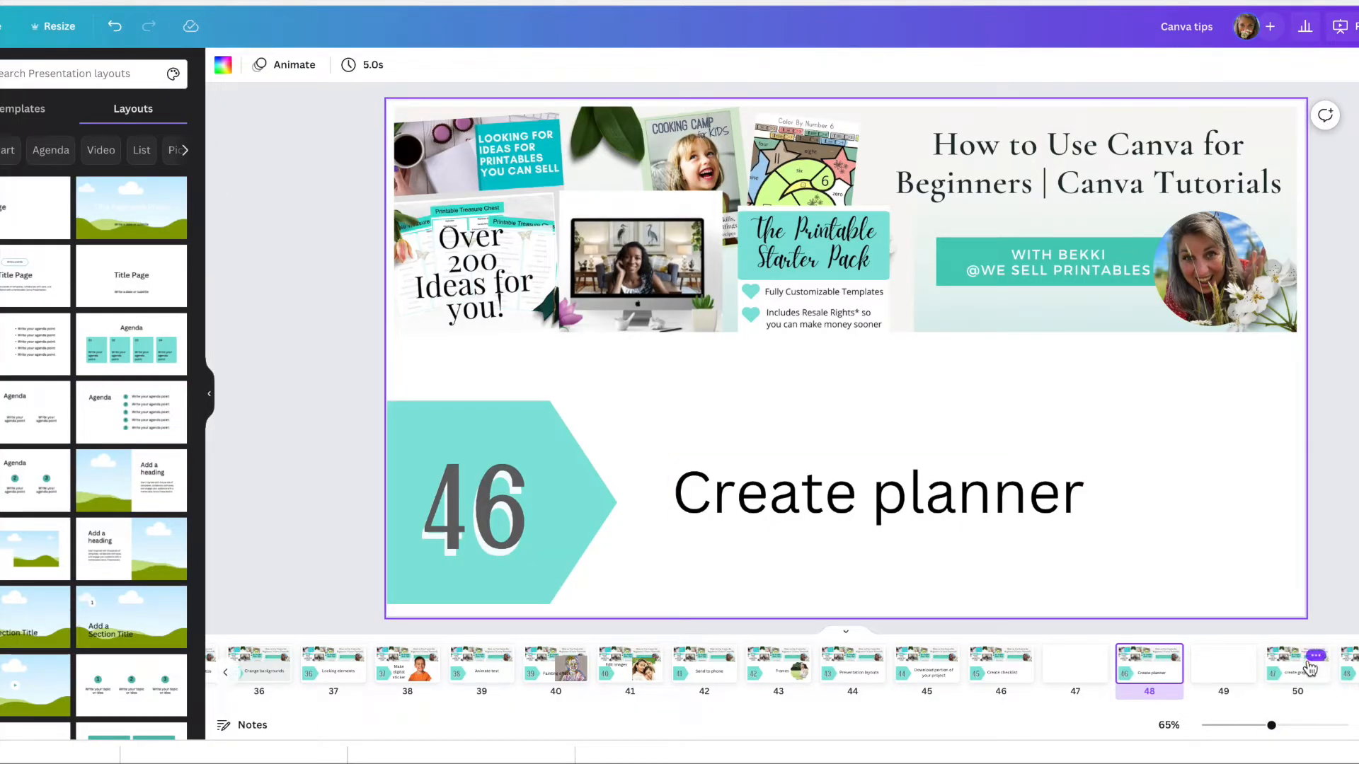
Open page 50 of the Canva tips design and shift its "create graph" text slightly right and up.
left_click(1309, 667)
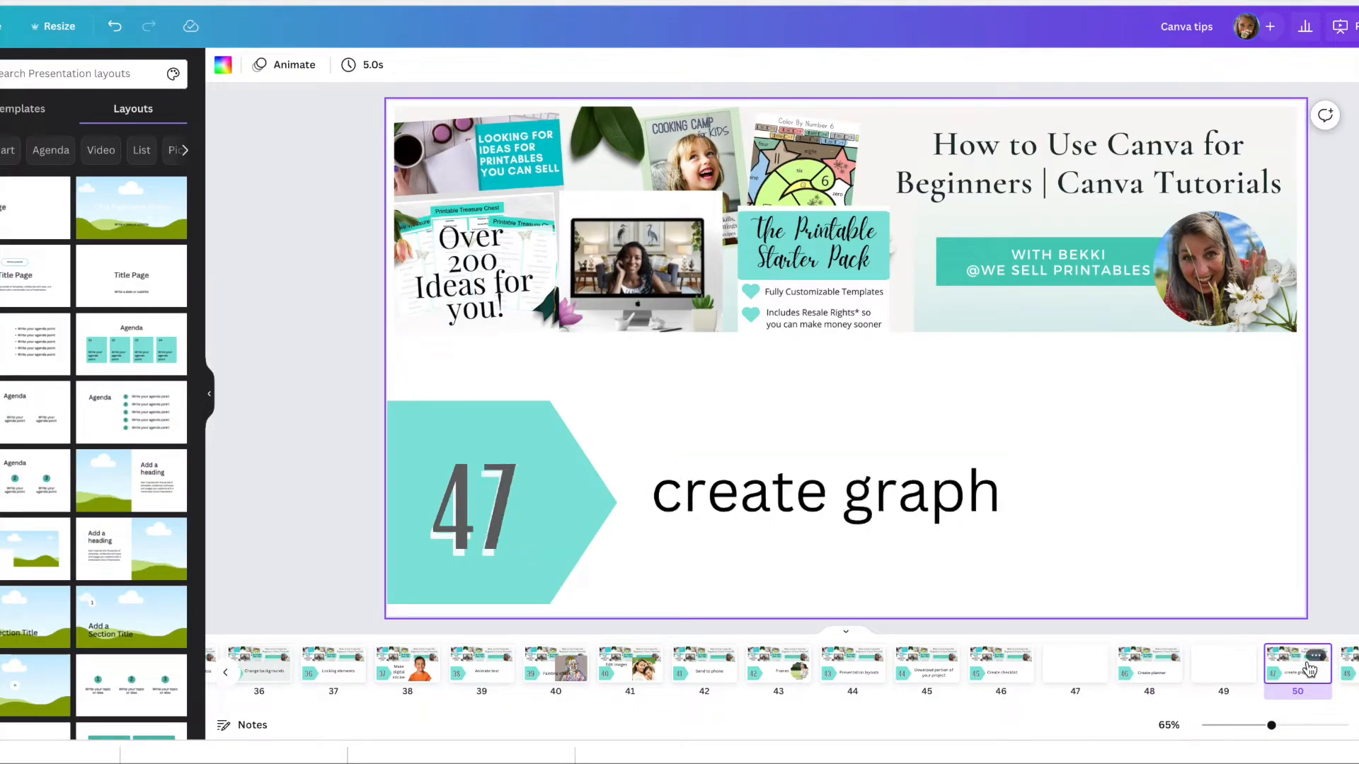
left_click(885, 496)
left_click_drag(906, 489, 925, 482)
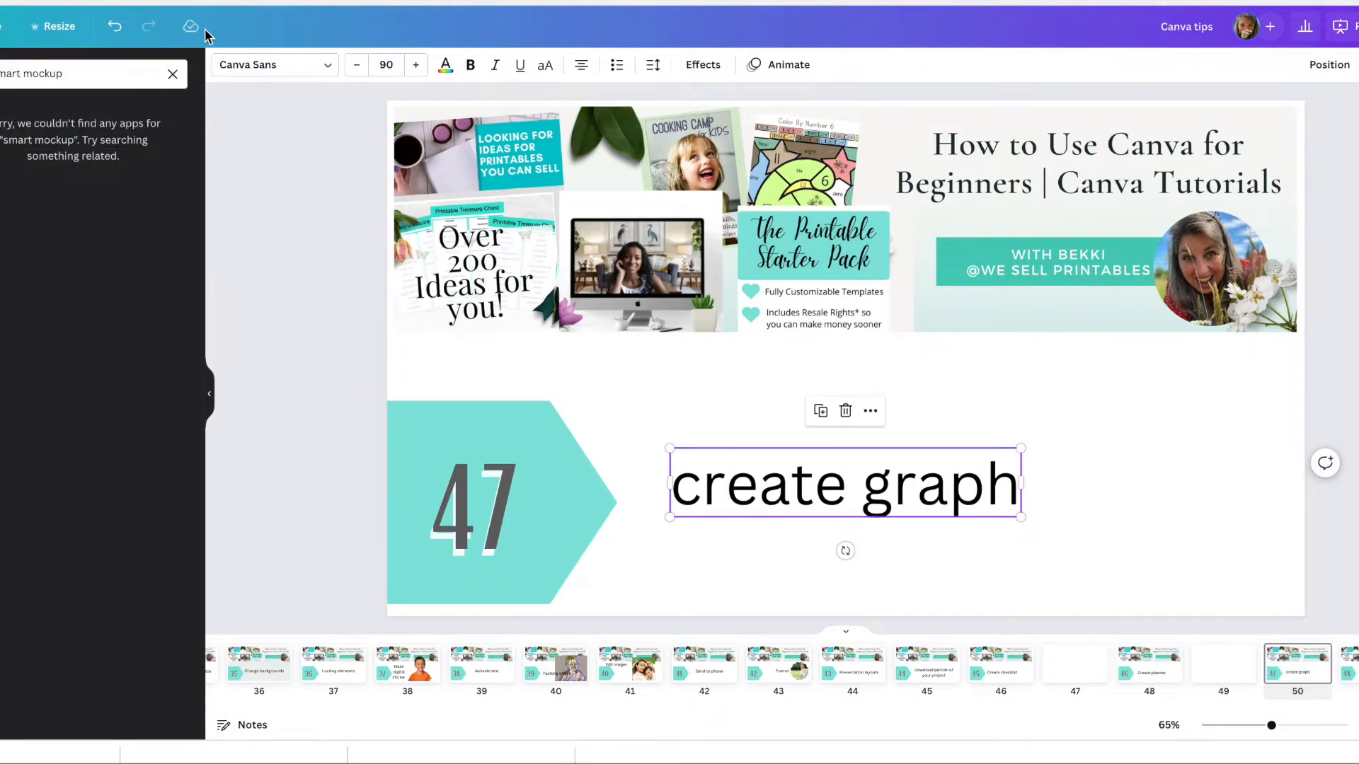
Clear the "smart mockup" app search and insert a pie chart from the charts collection on page 50.
left_click(172, 74)
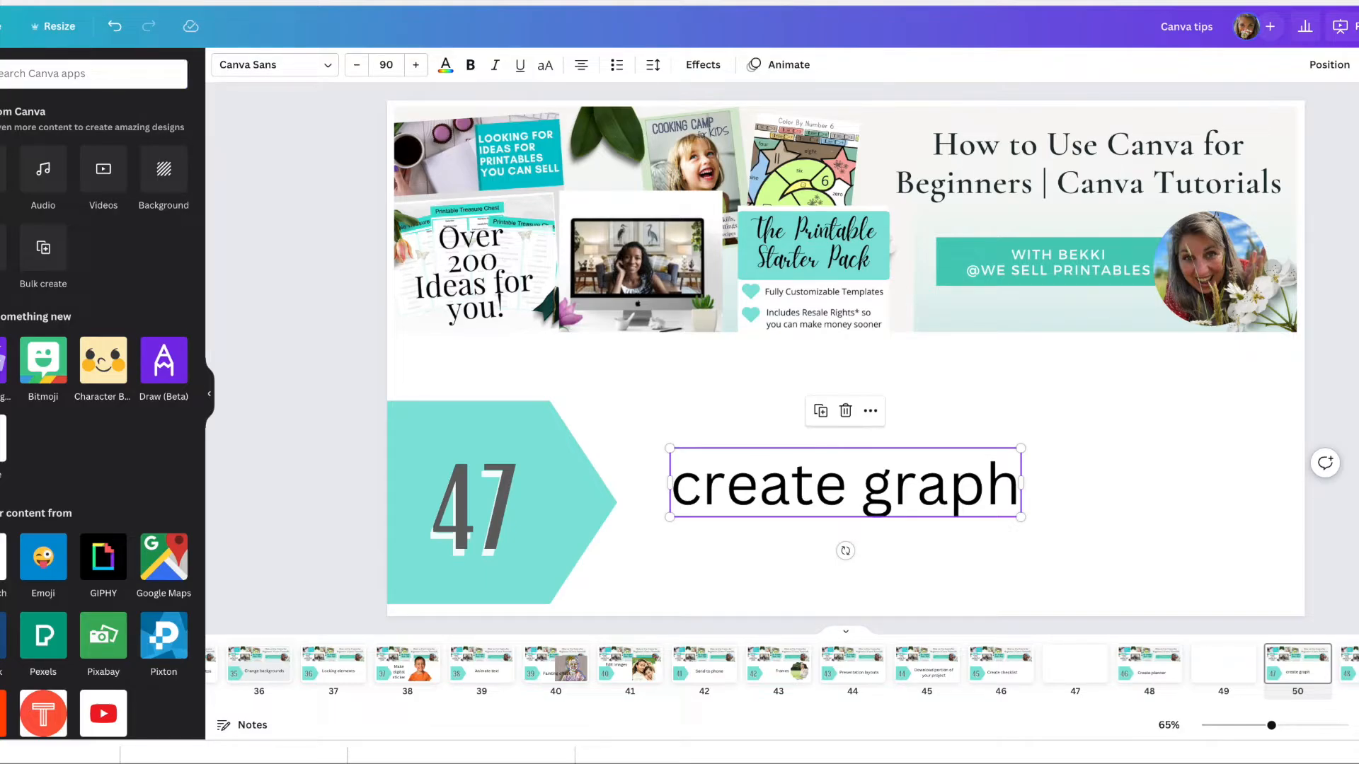
left_click(3, 248)
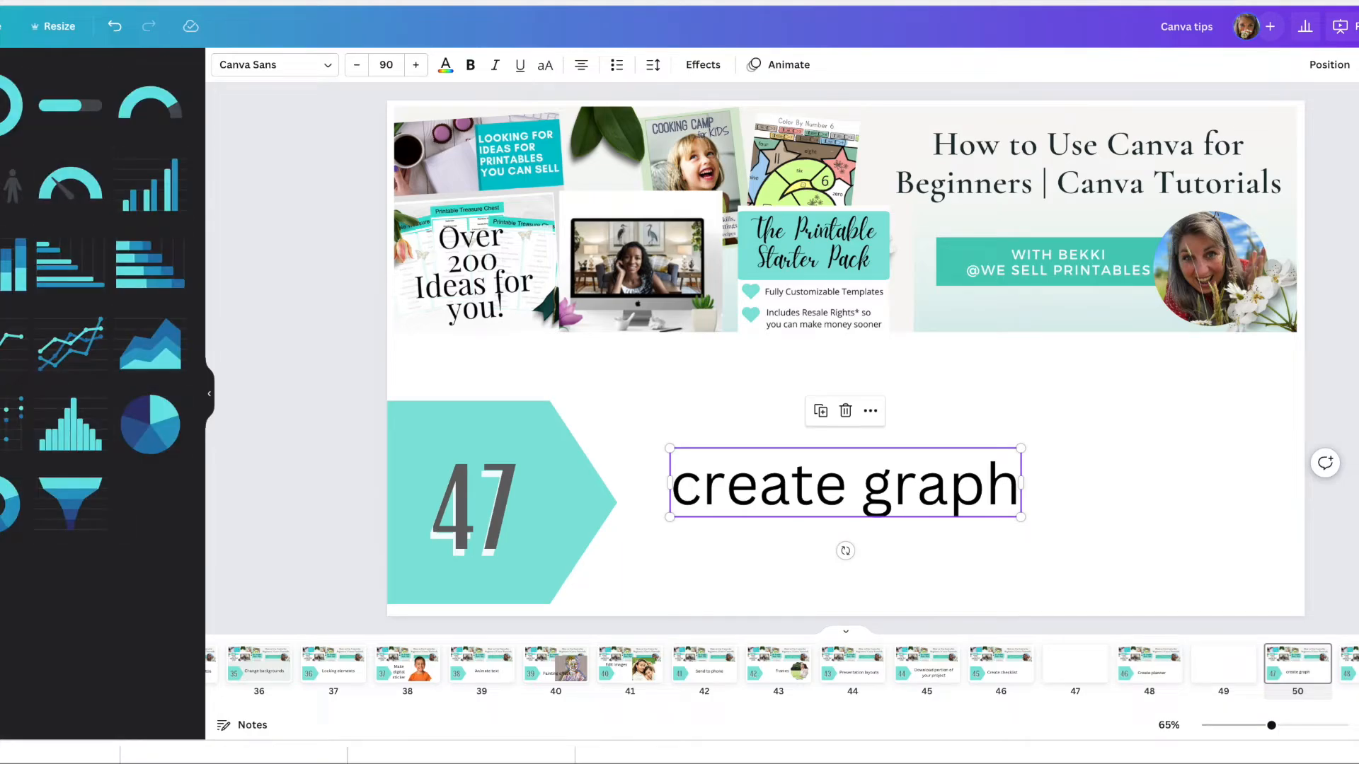
left_click(157, 439)
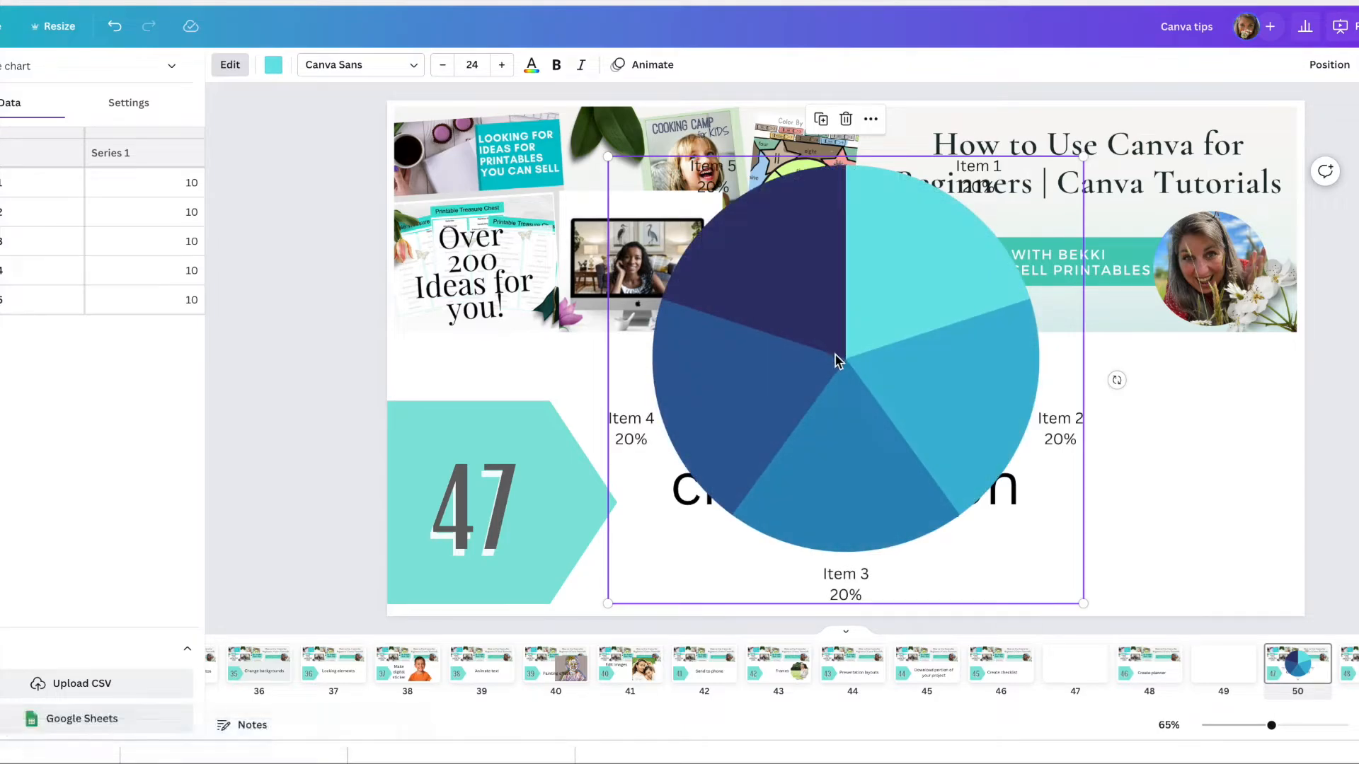
Delete the "create graph" text and header banner from page 50 and place the pie chart in the open space beside the number 47.
left_click_drag(834, 354, 1070, 392)
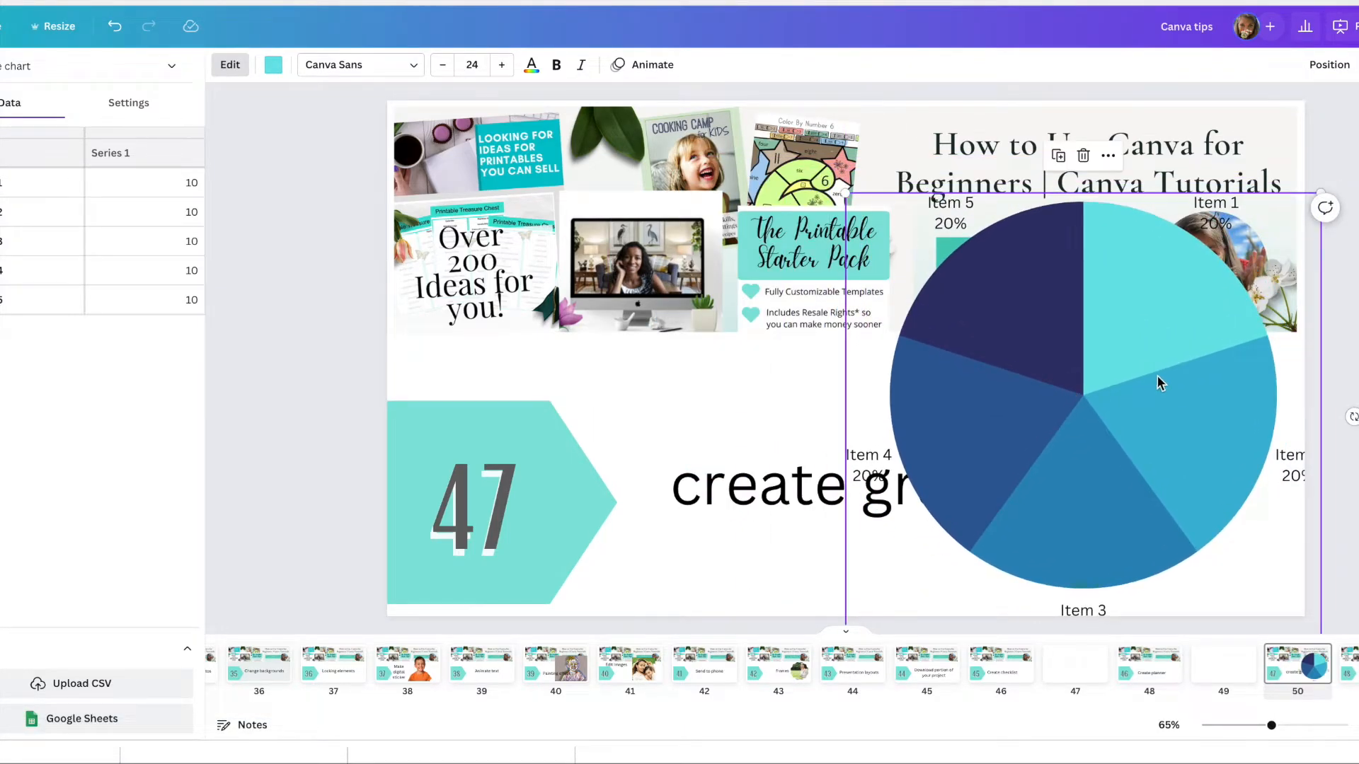
left_click(716, 504)
key("Delete")
left_click(925, 430)
left_click_drag(925, 430, 878, 437)
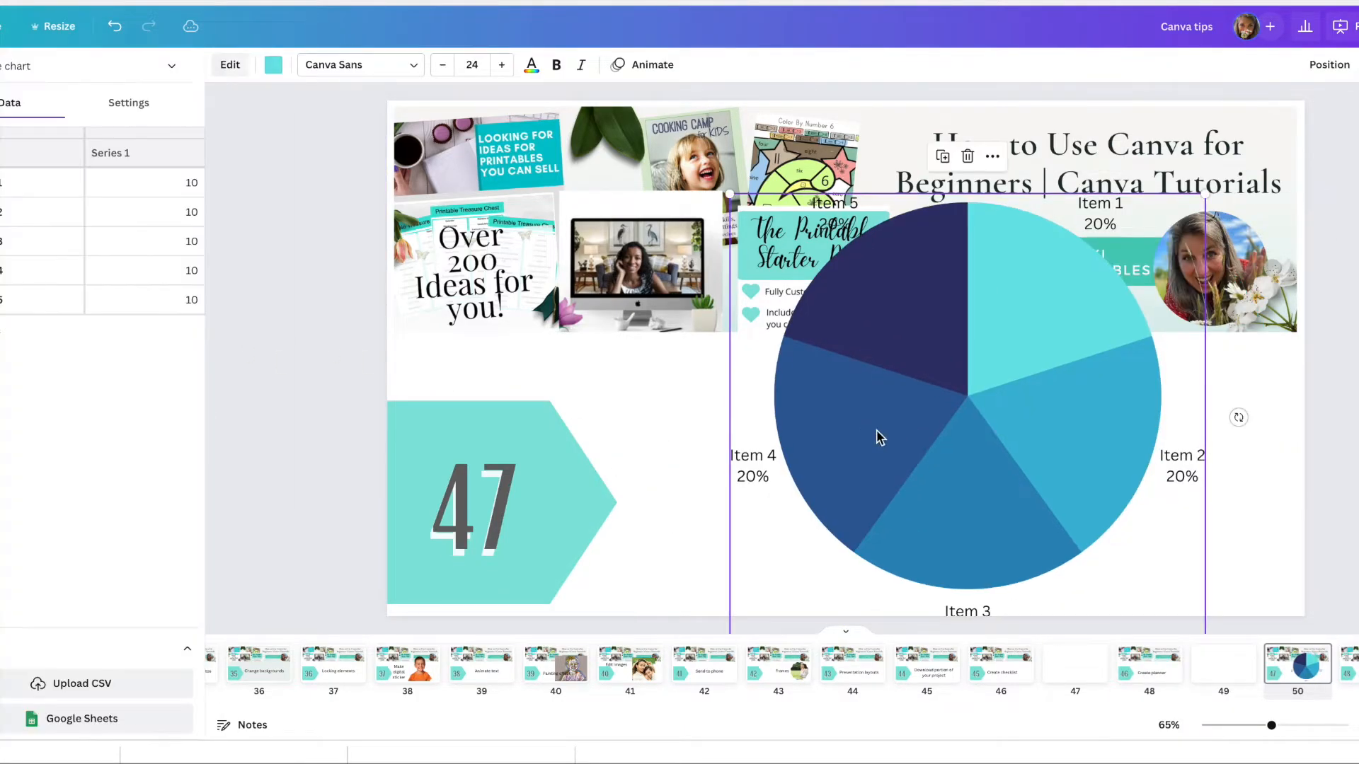
left_click(640, 245)
key("Delete")
left_click_drag(892, 340, 870, 297)
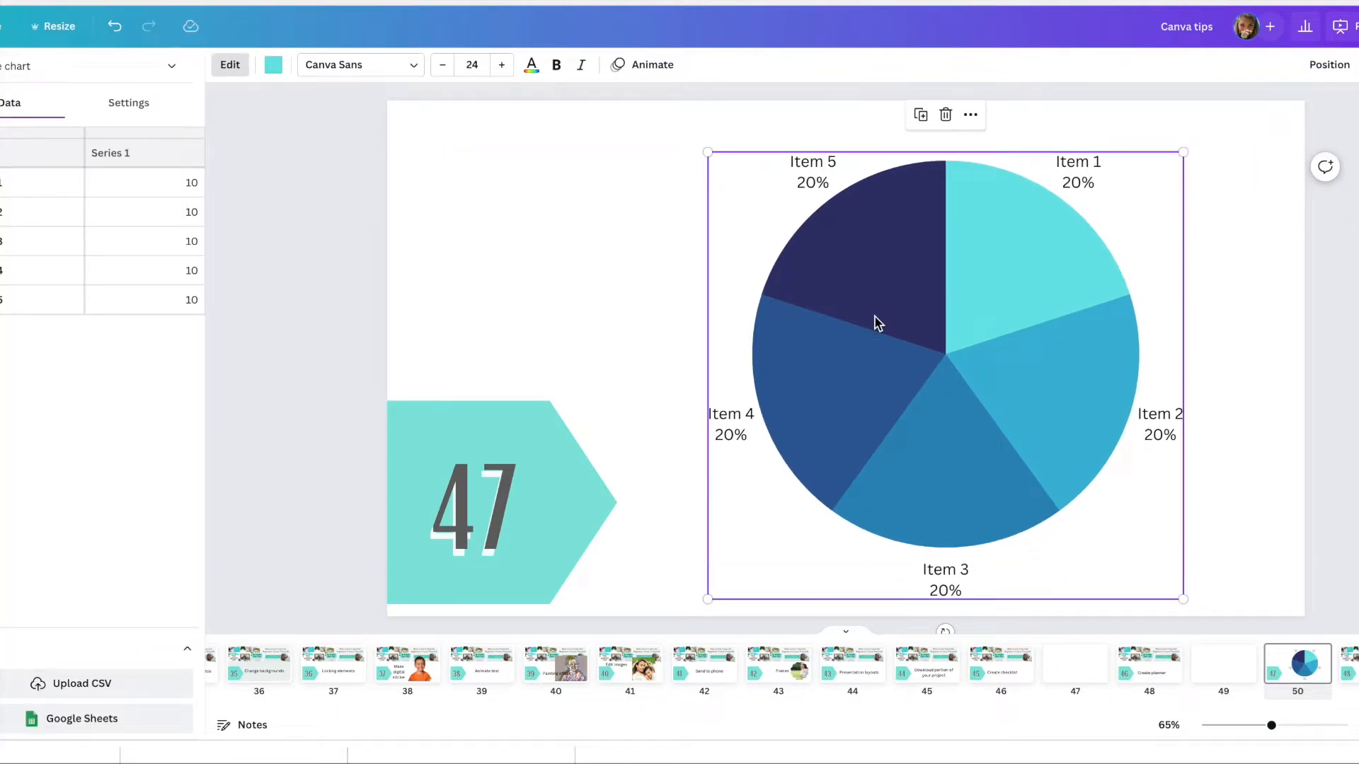
Try purple and turquoise color schemes on the pie chart, finishing with the yellow from the brand palette.
left_click(273, 65)
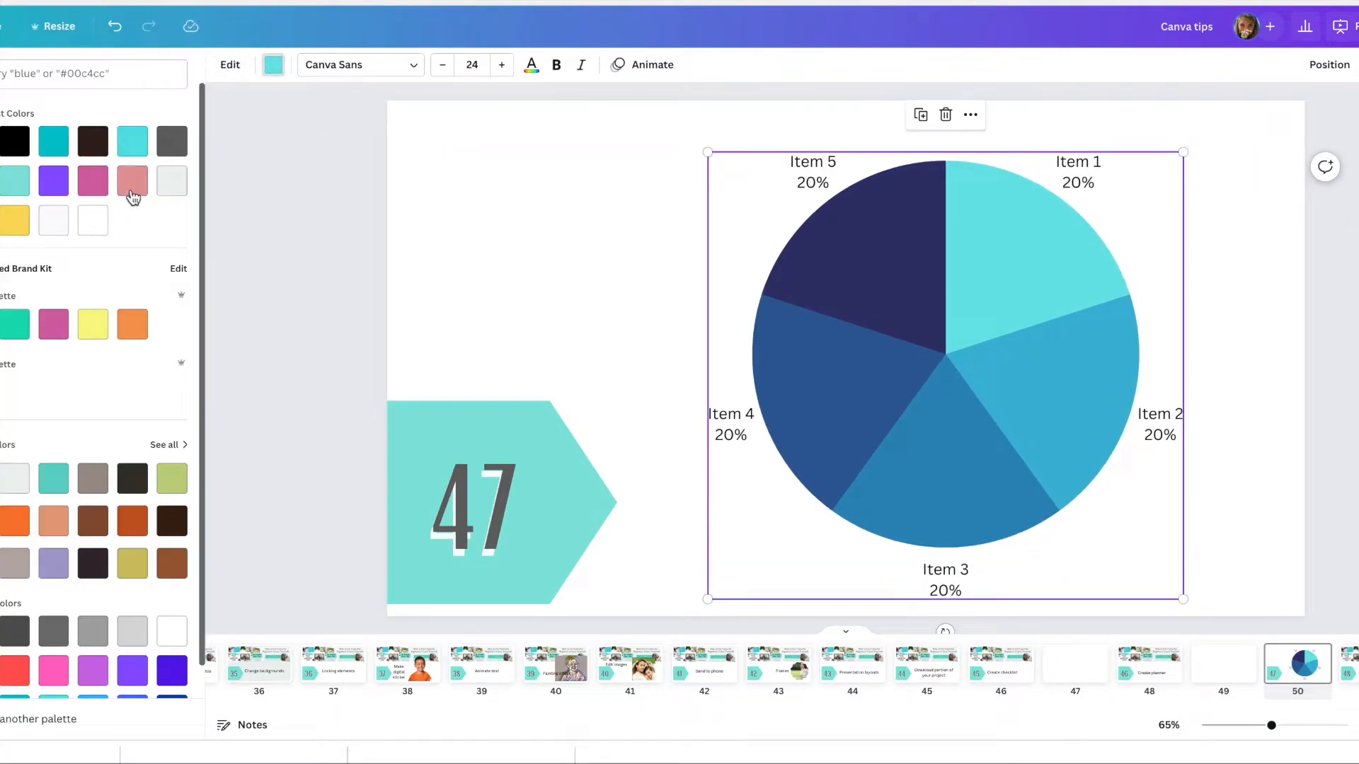
left_click(131, 190)
left_click(58, 194)
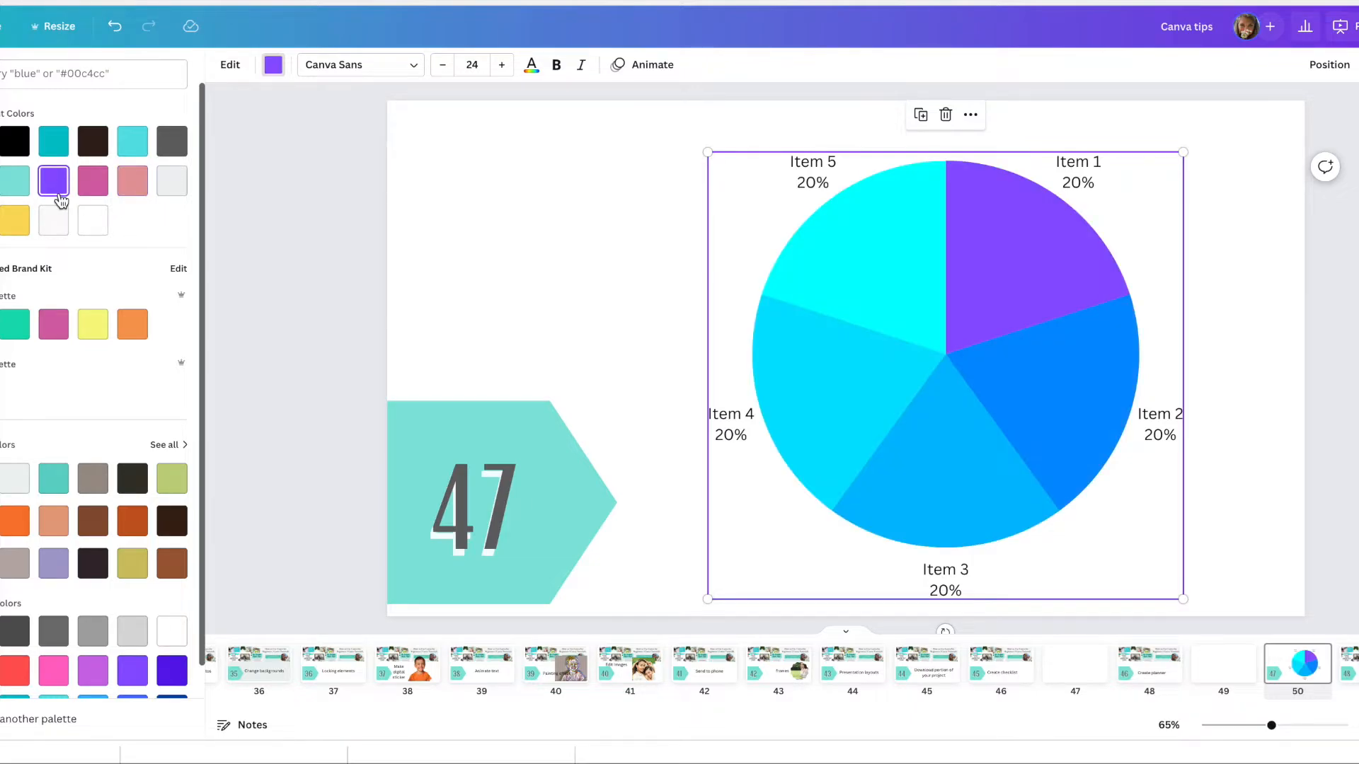
left_click(14, 185)
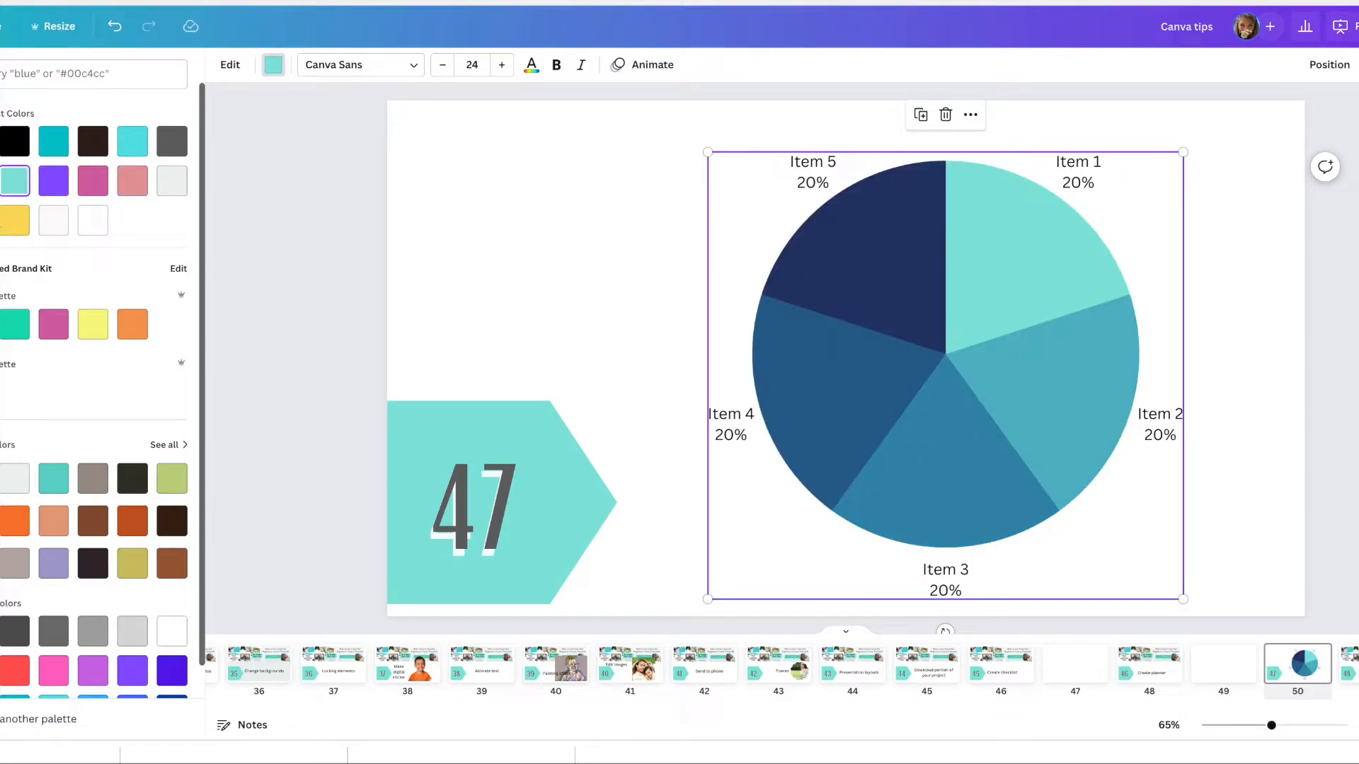
left_click(93, 324)
left_click(832, 225)
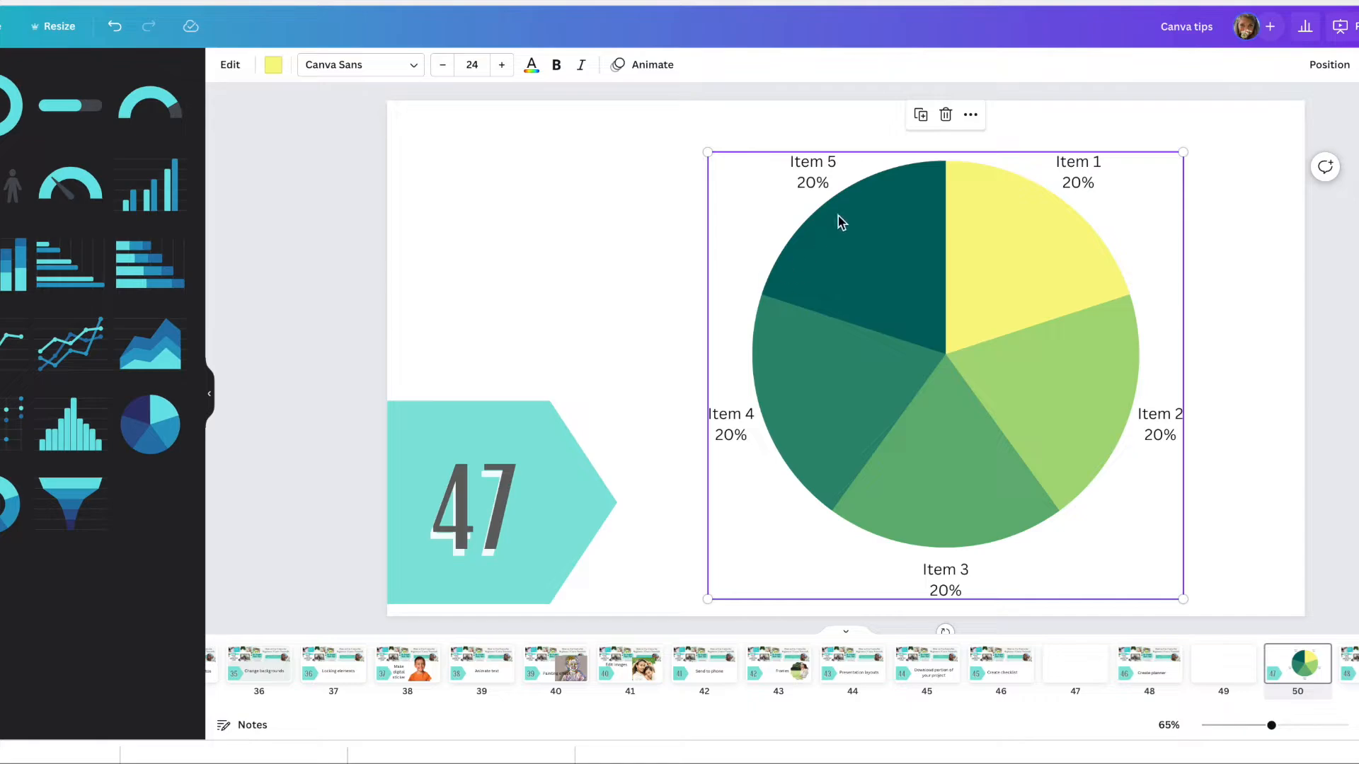
Open the pie chart's data, rename Item 1 to "vanilla" and set its value to 30.
double_click(811, 158)
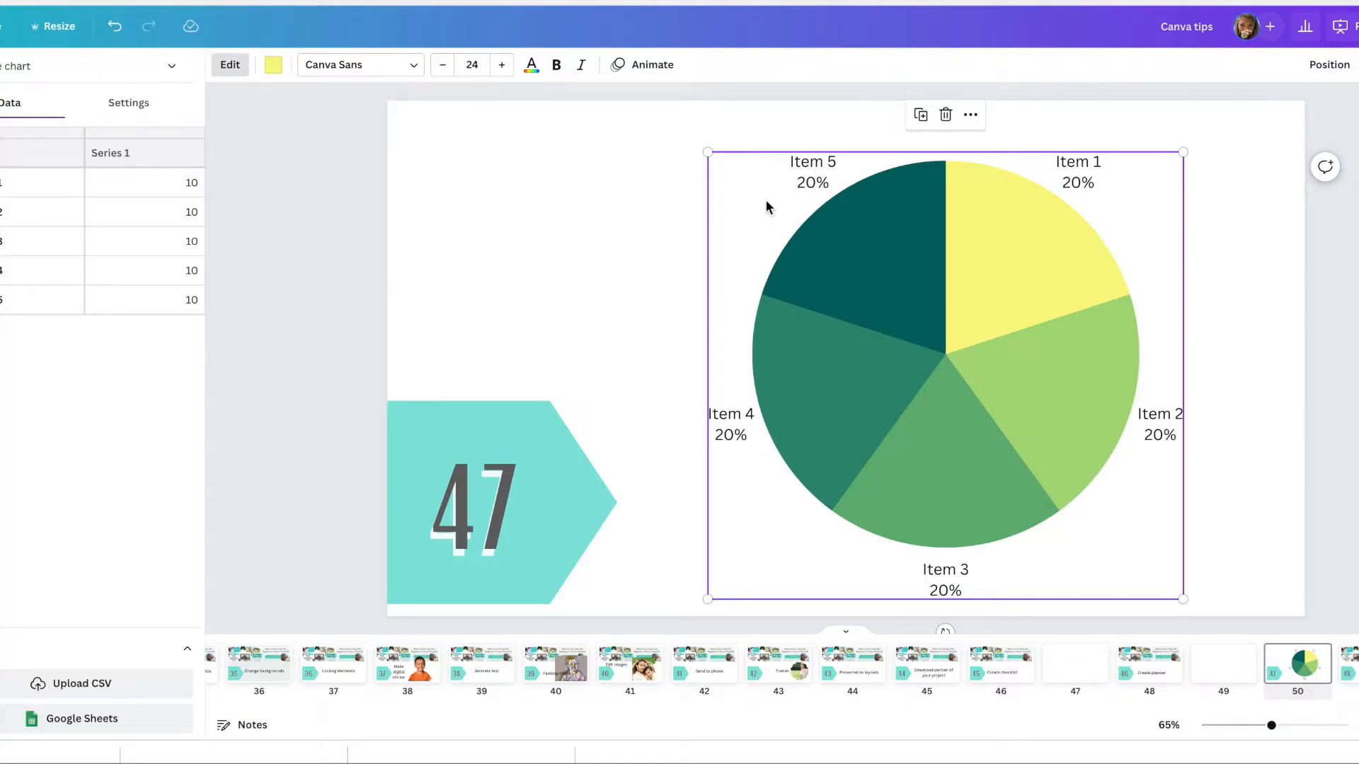
left_click(14, 190)
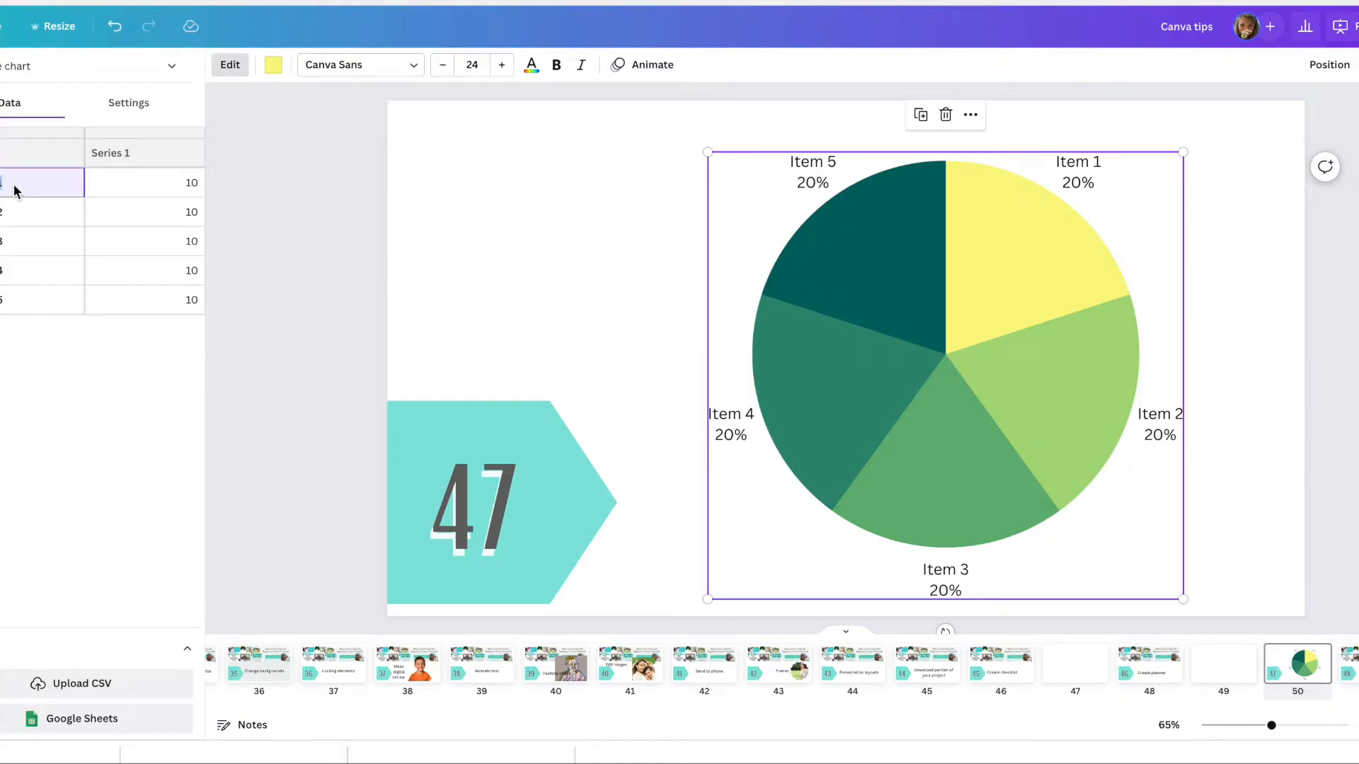
key("BackSpace")
type("vanilla")
left_click(148, 181)
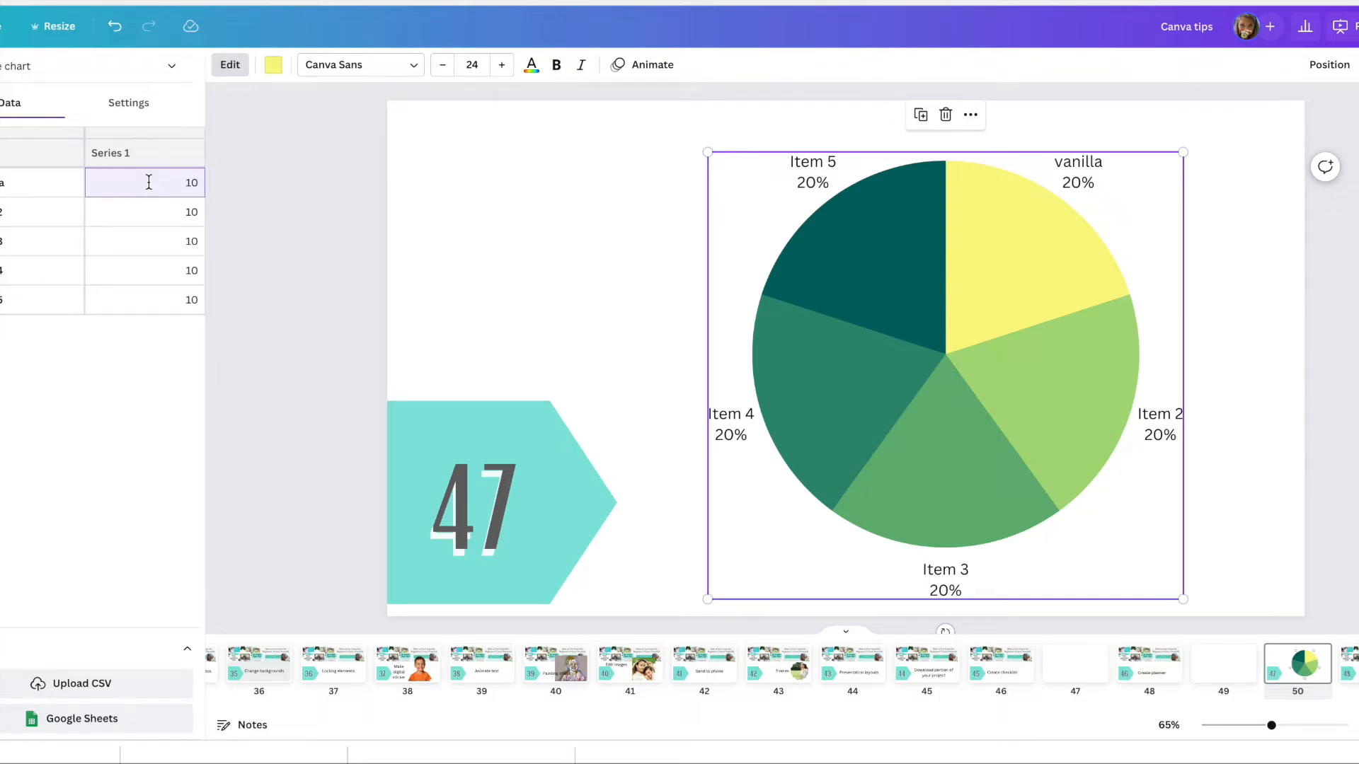
type("30")
double_click(186, 182)
type("30")
Rename the chart's Item 2 to "chocolate" and set its value to 20.
left_click(17, 225)
key("BackSpace")
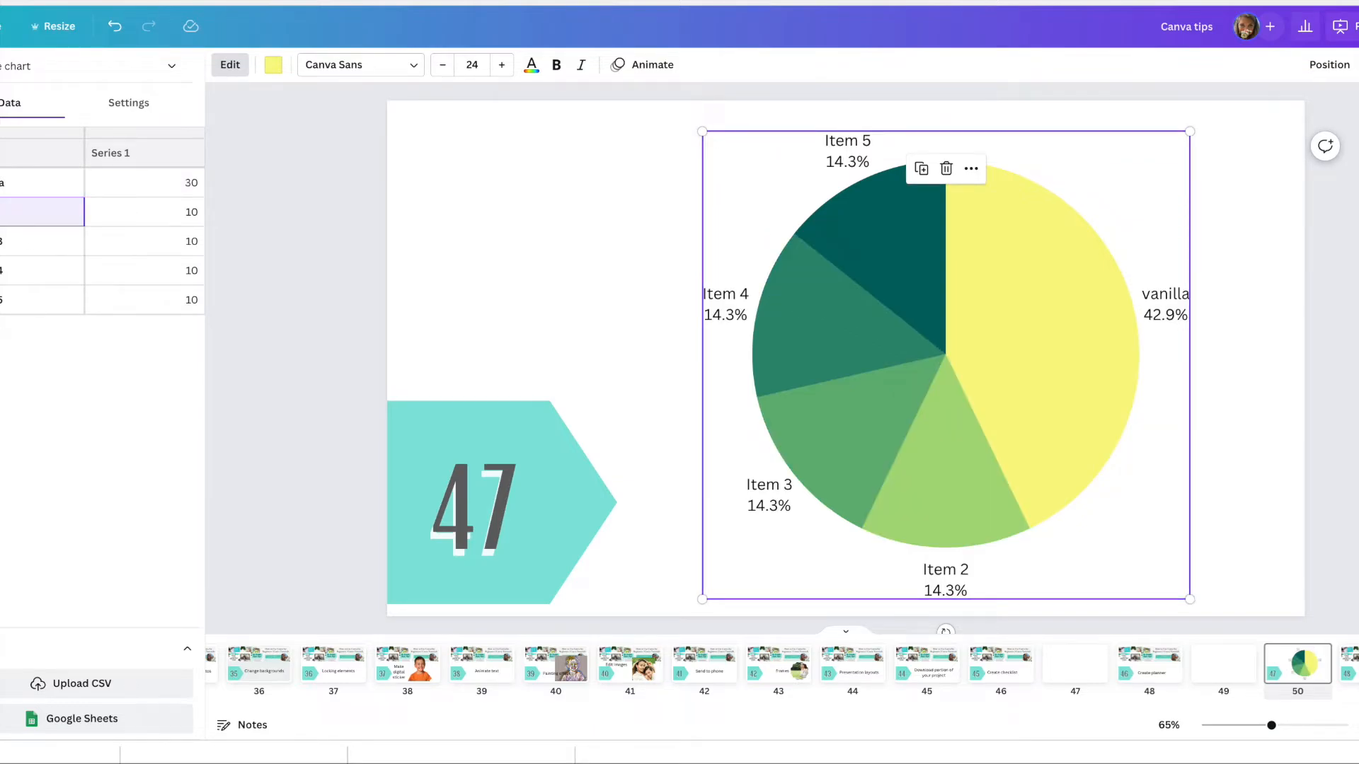
type("chocolate")
left_click(175, 221)
type("20")
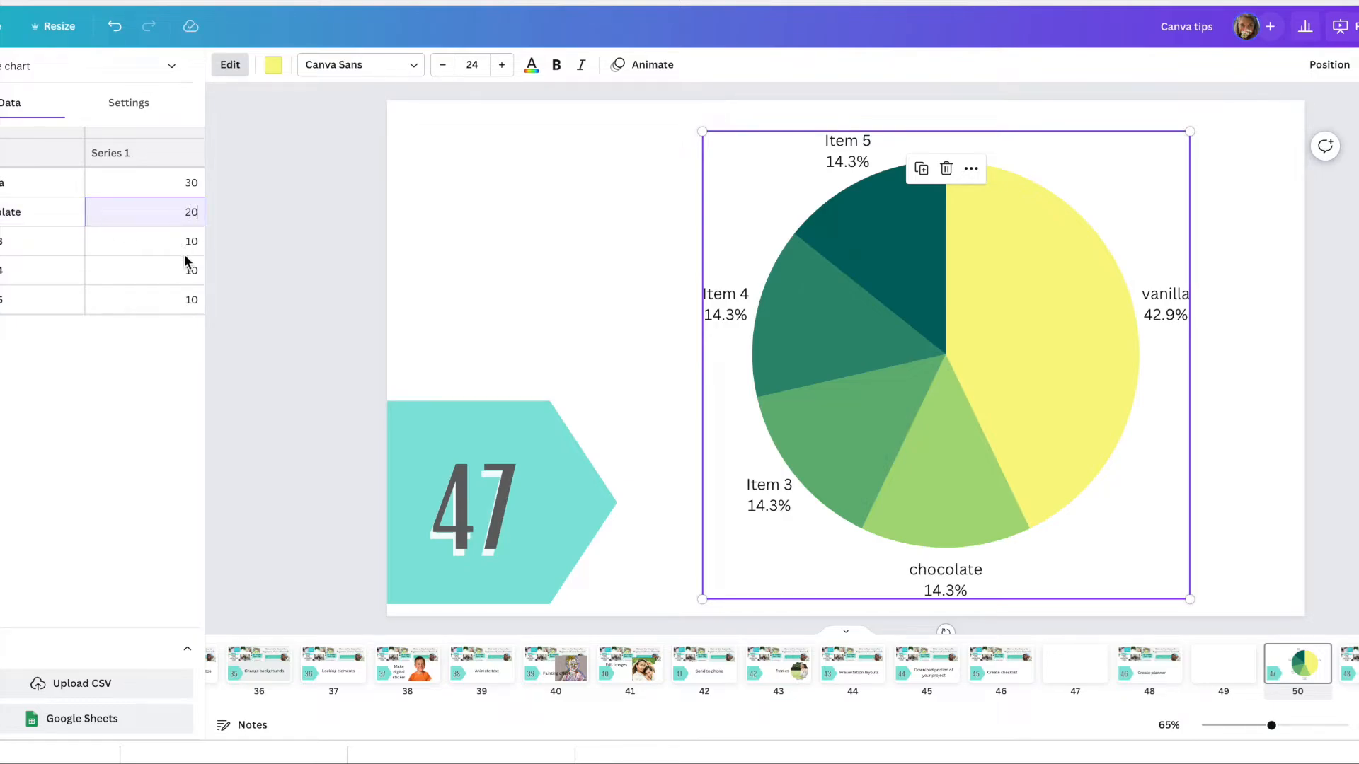
left_click(188, 270)
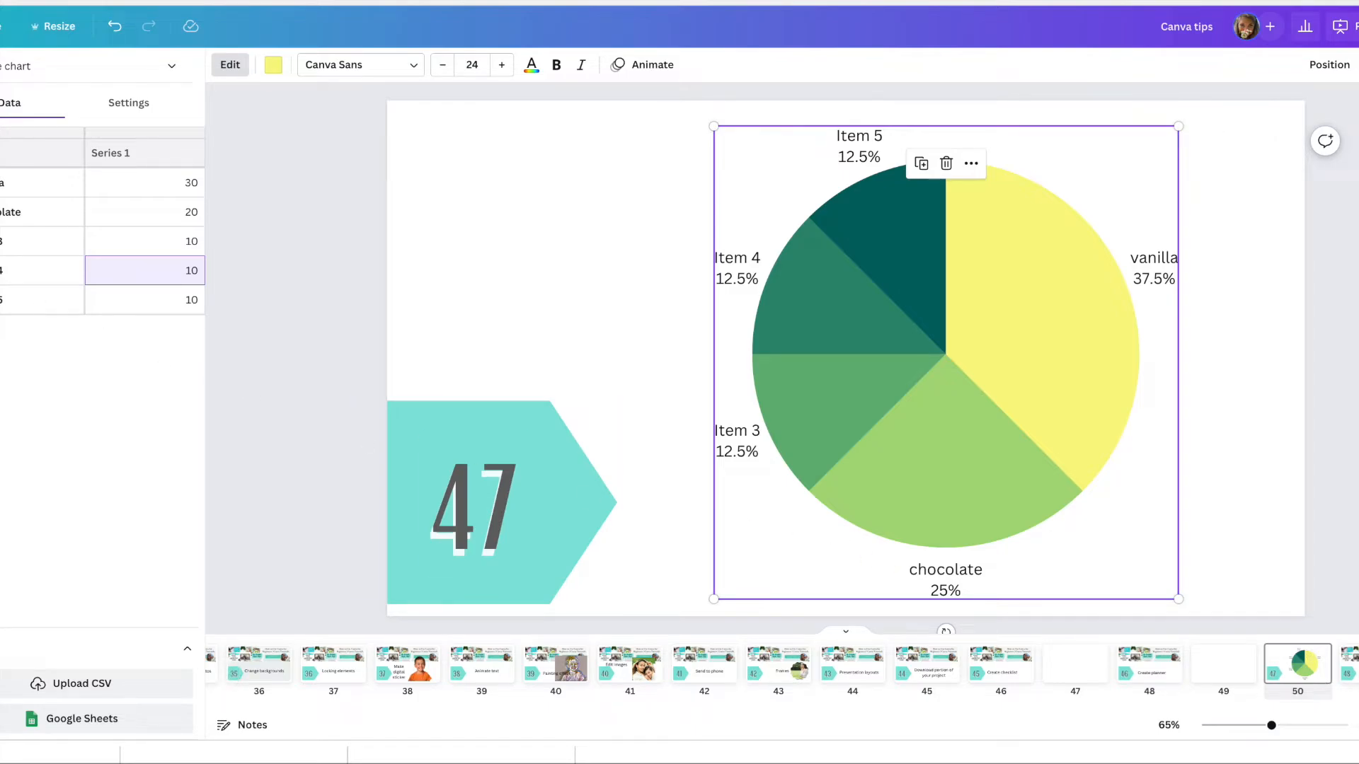
Search the Canva apps for "charts" and open the charts collection to view the available chart types.
left_click(1, 453)
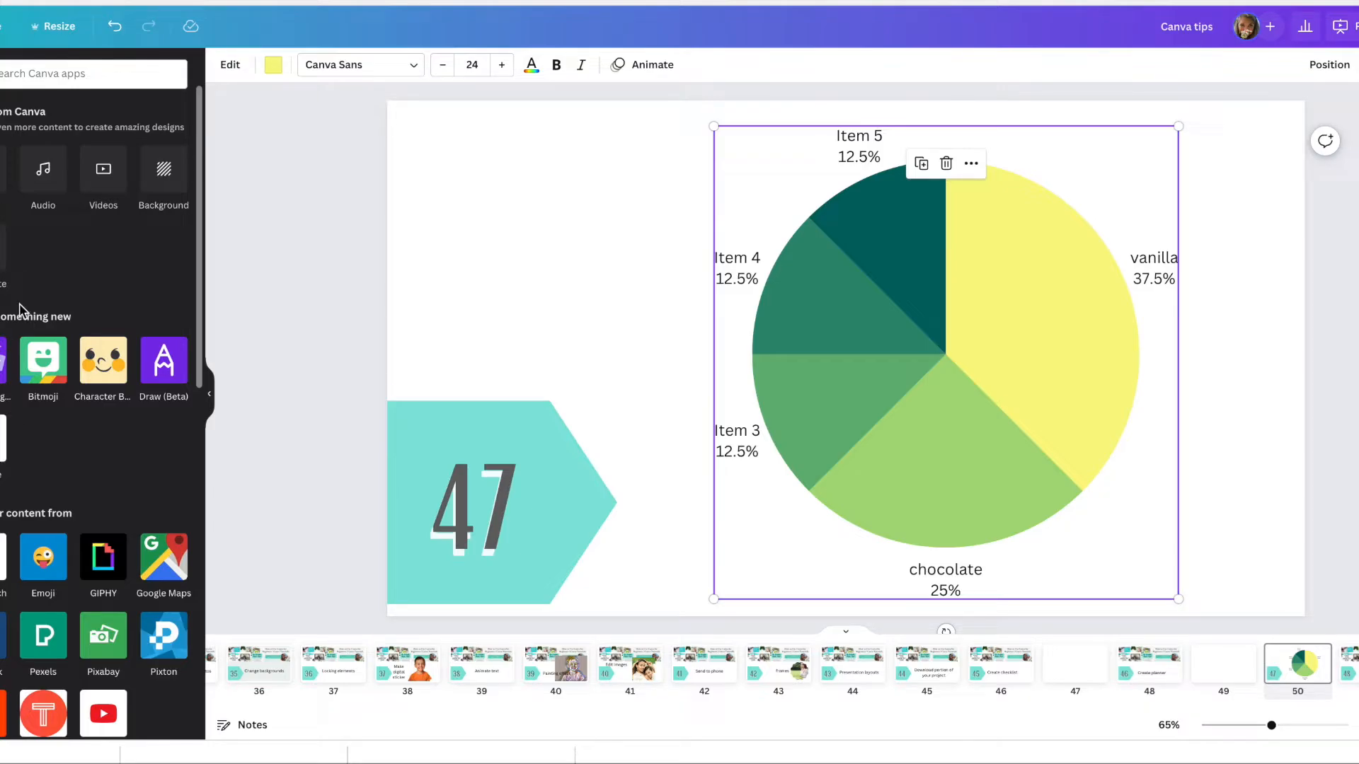
scroll(19, 310, "down", 6)
scroll(21, 213, "up", 6)
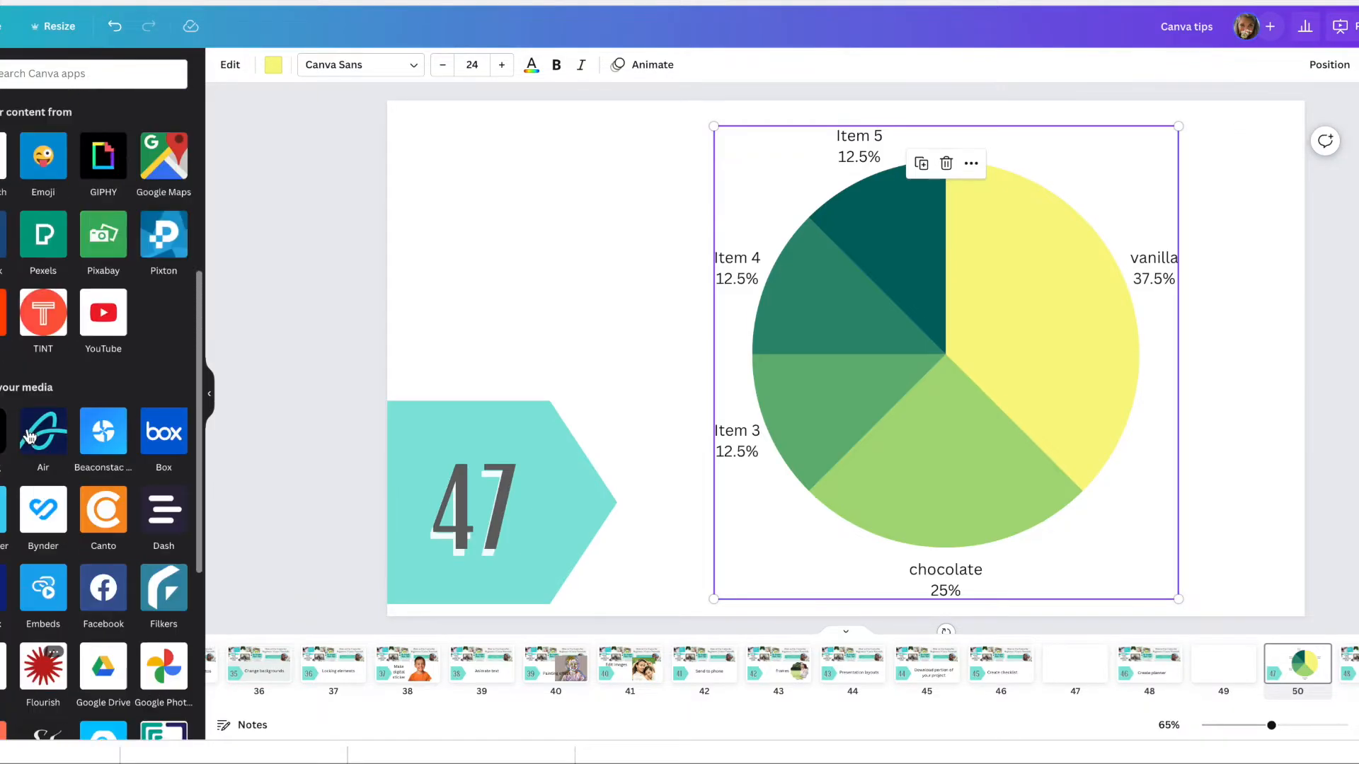
left_click(23, 74)
type("chart")
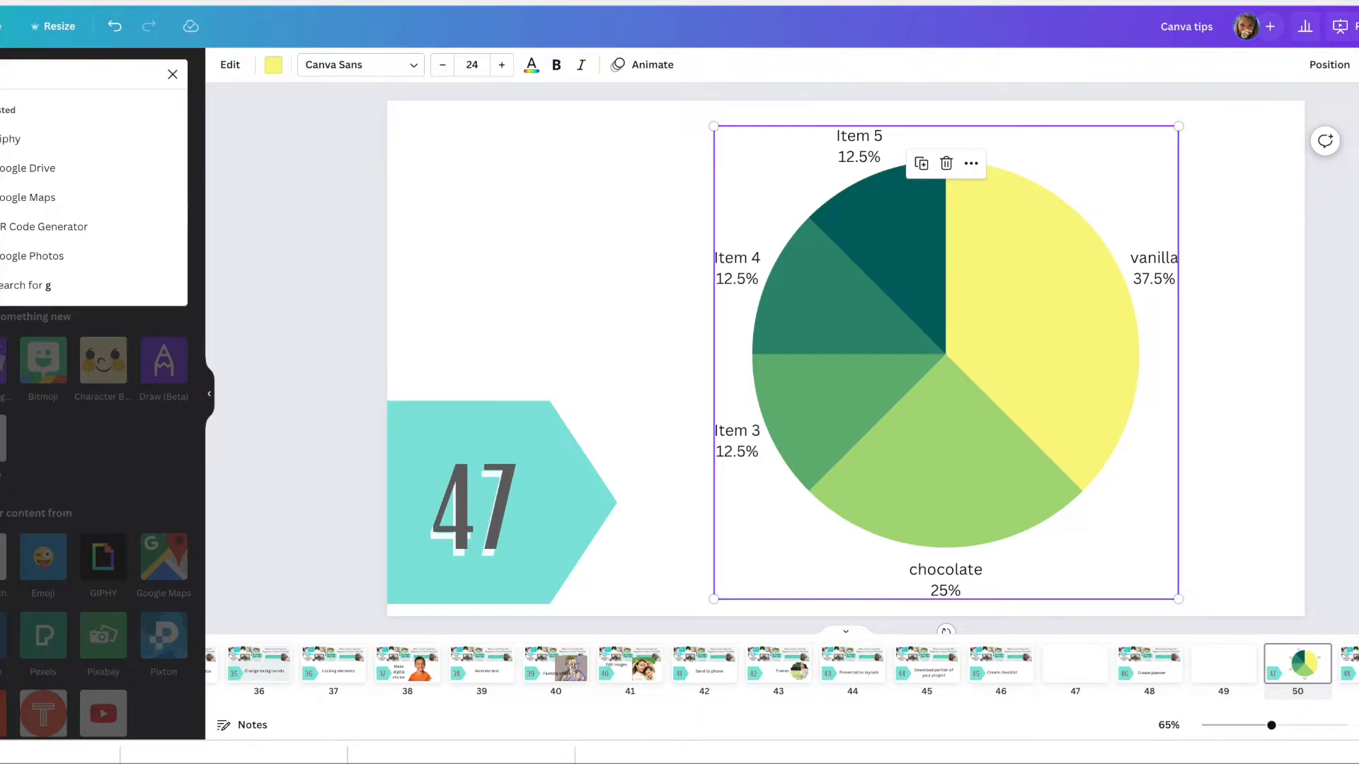
type("s")
key("Return")
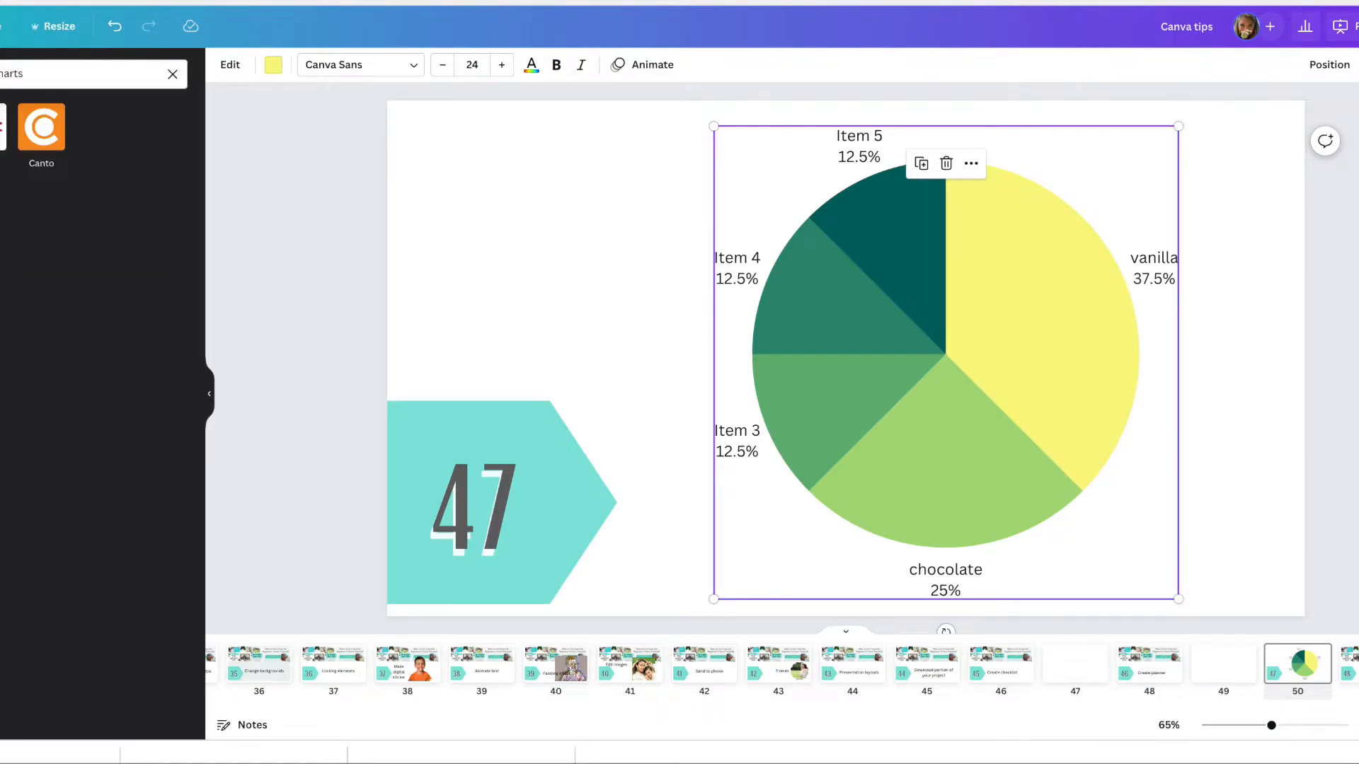
left_click(0, 127)
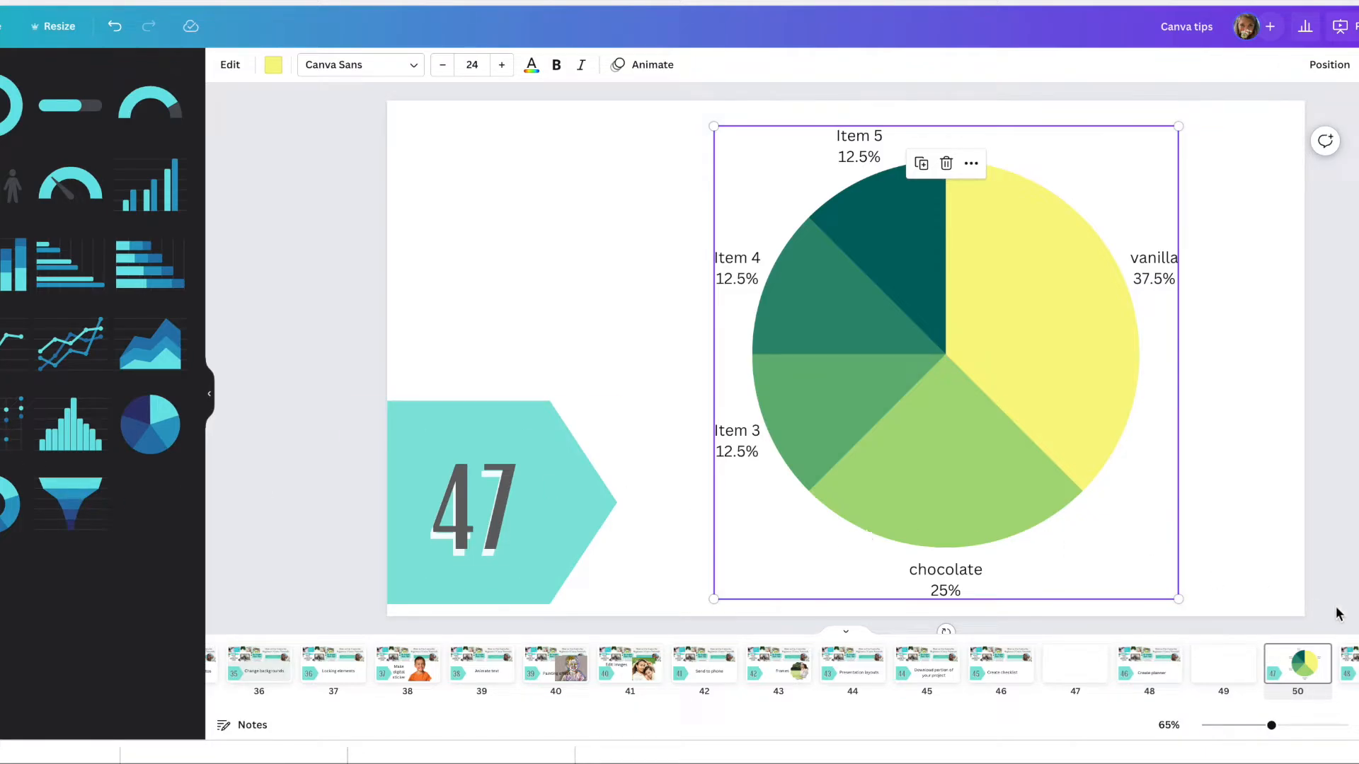
Open page 51 and move the "Align text" text using the alignment guides for the page's vertical center and the arrow's top edge.
left_click(1353, 668)
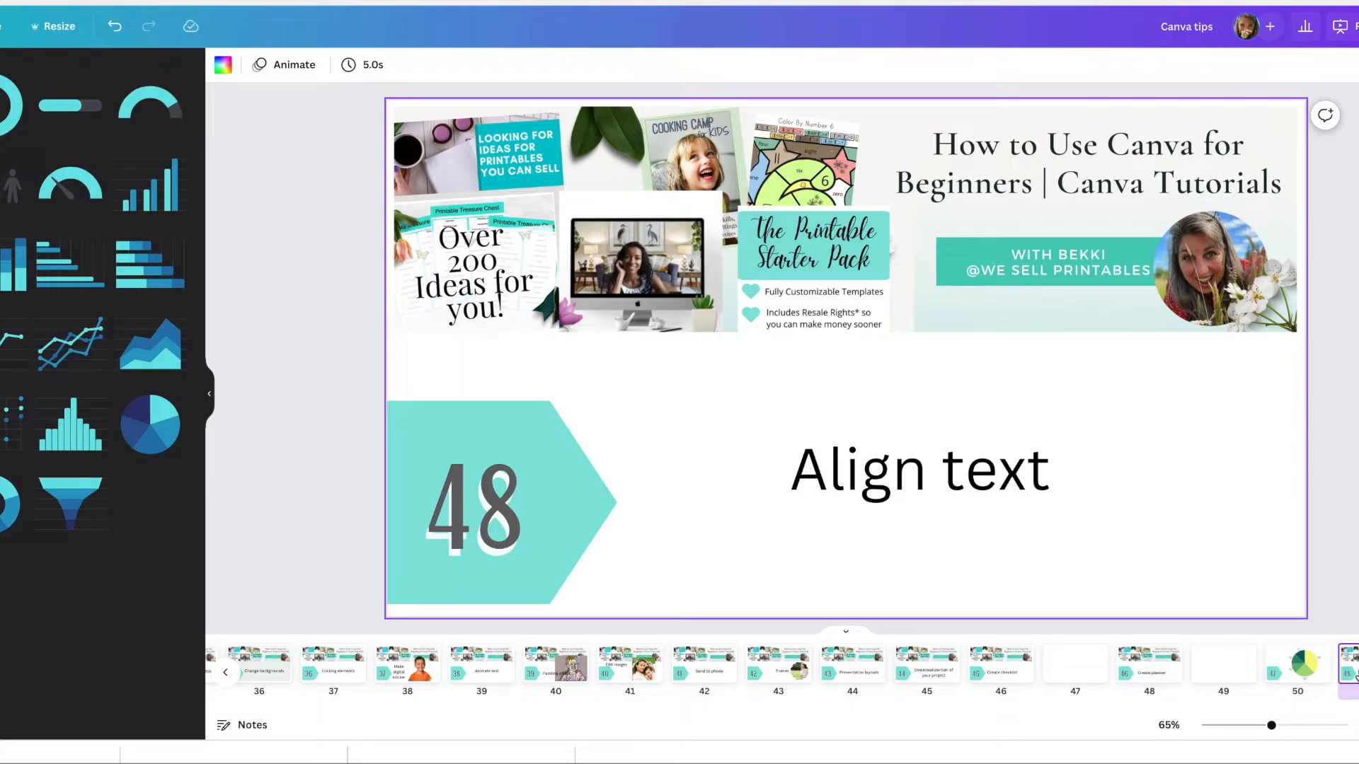
left_click(988, 449)
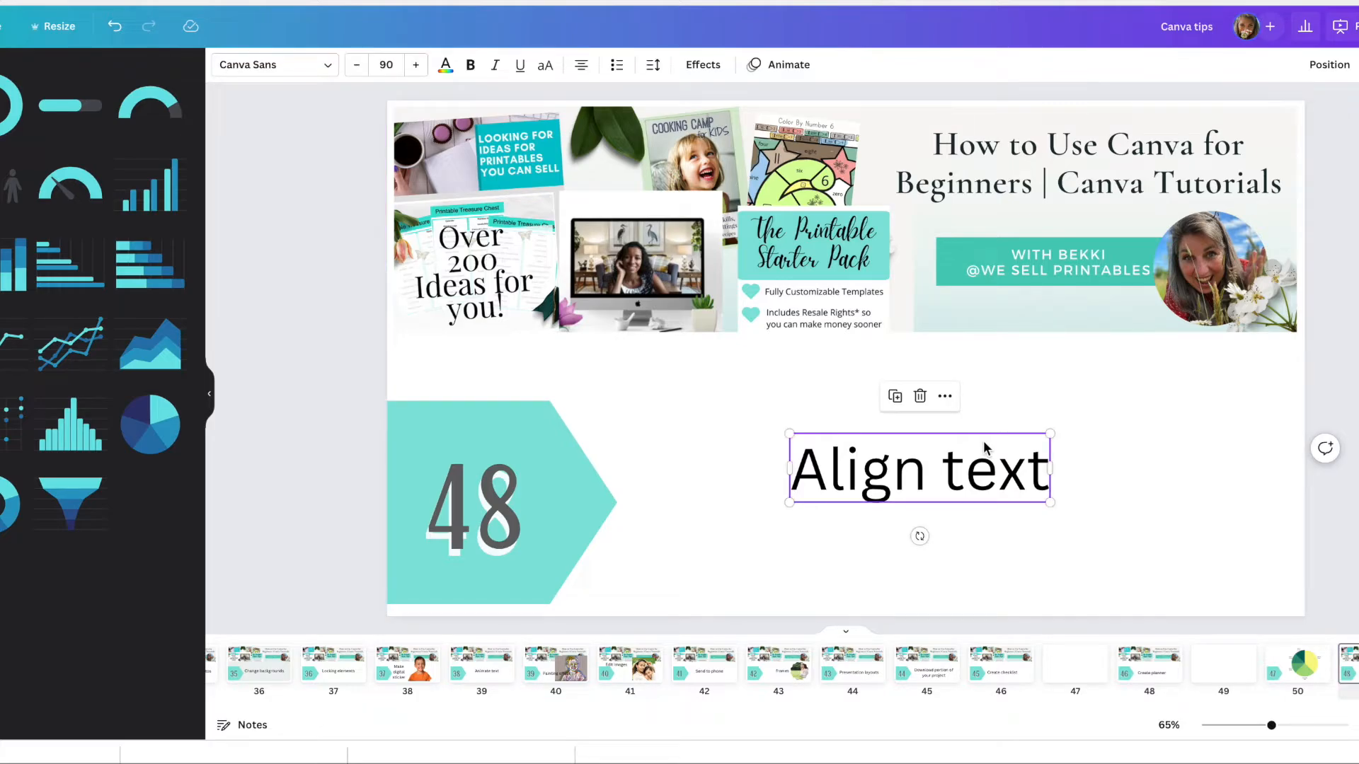
left_click_drag(984, 443, 967, 465)
left_click(1049, 491)
left_click(1001, 485)
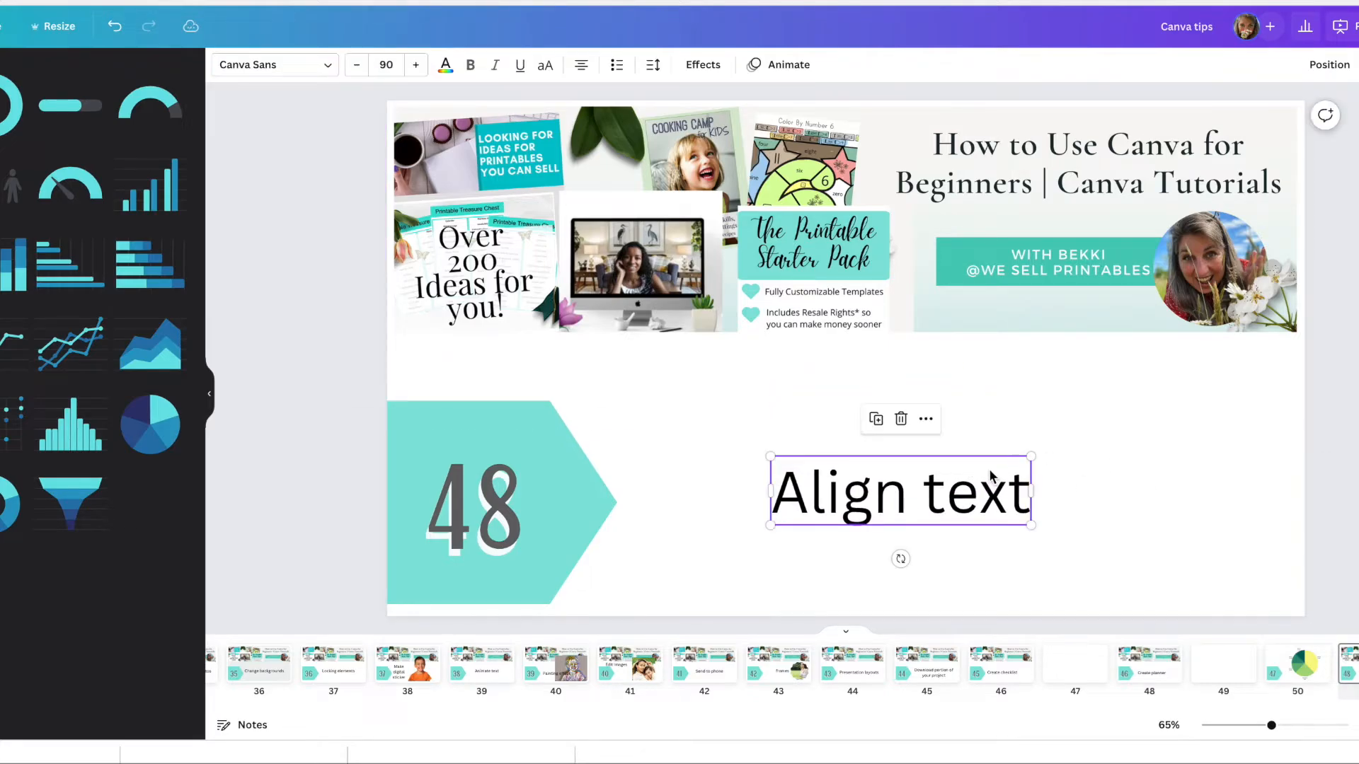
left_click_drag(991, 476, 936, 464)
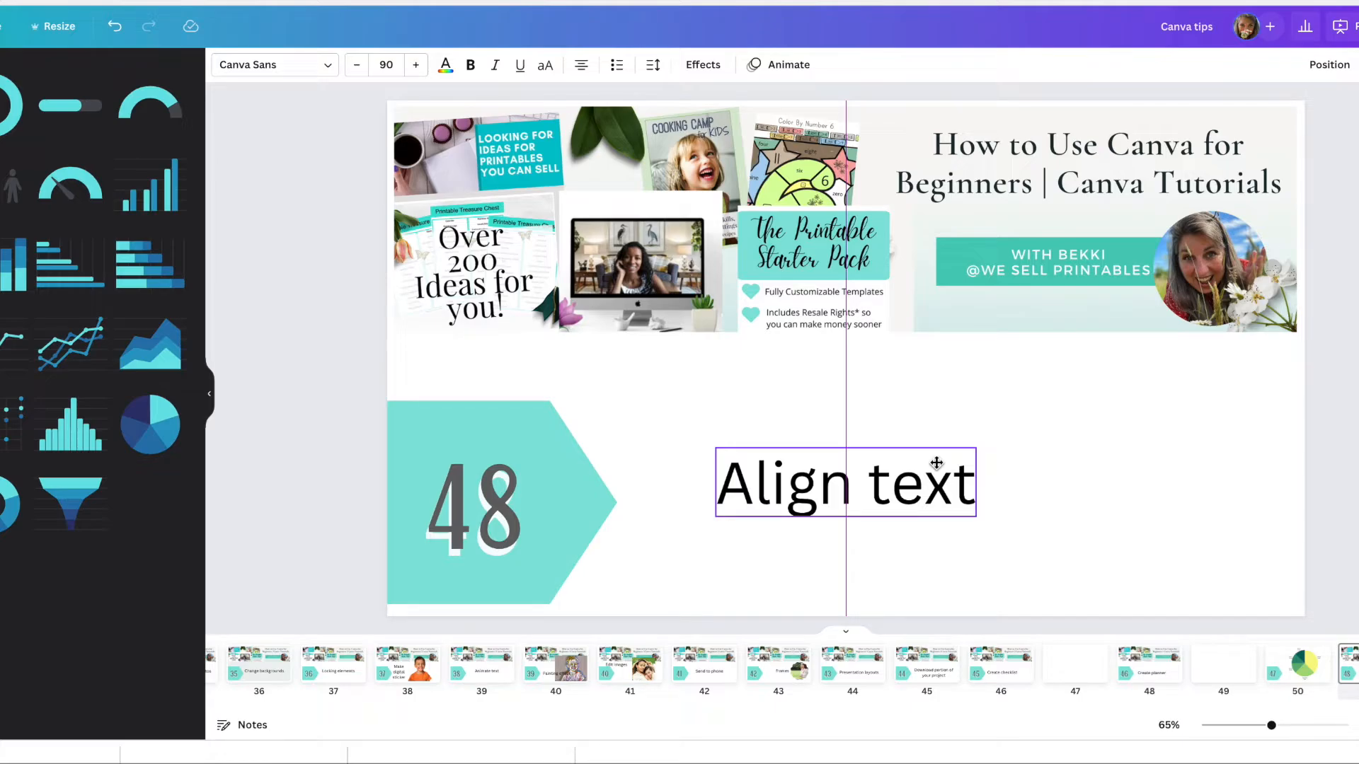
left_click_drag(937, 463, 882, 461)
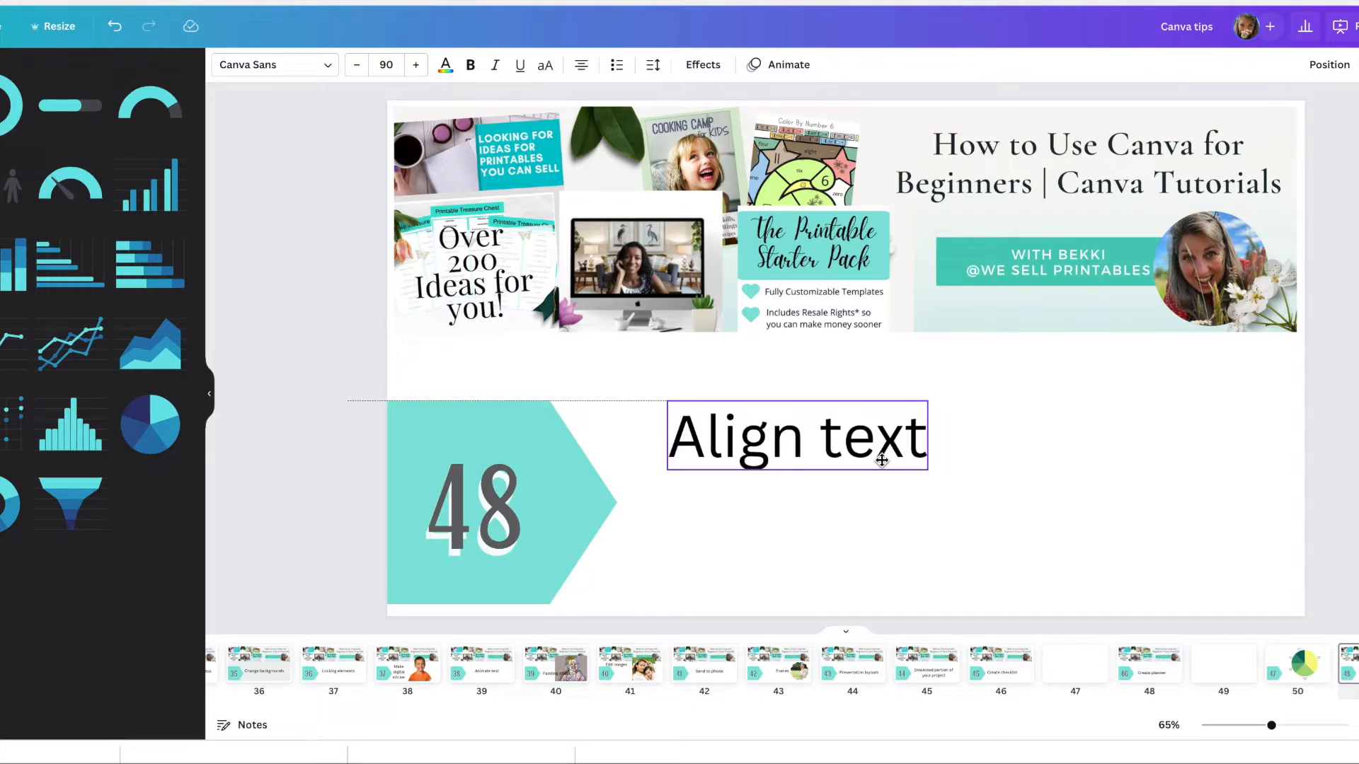
left_click_drag(882, 461, 932, 453)
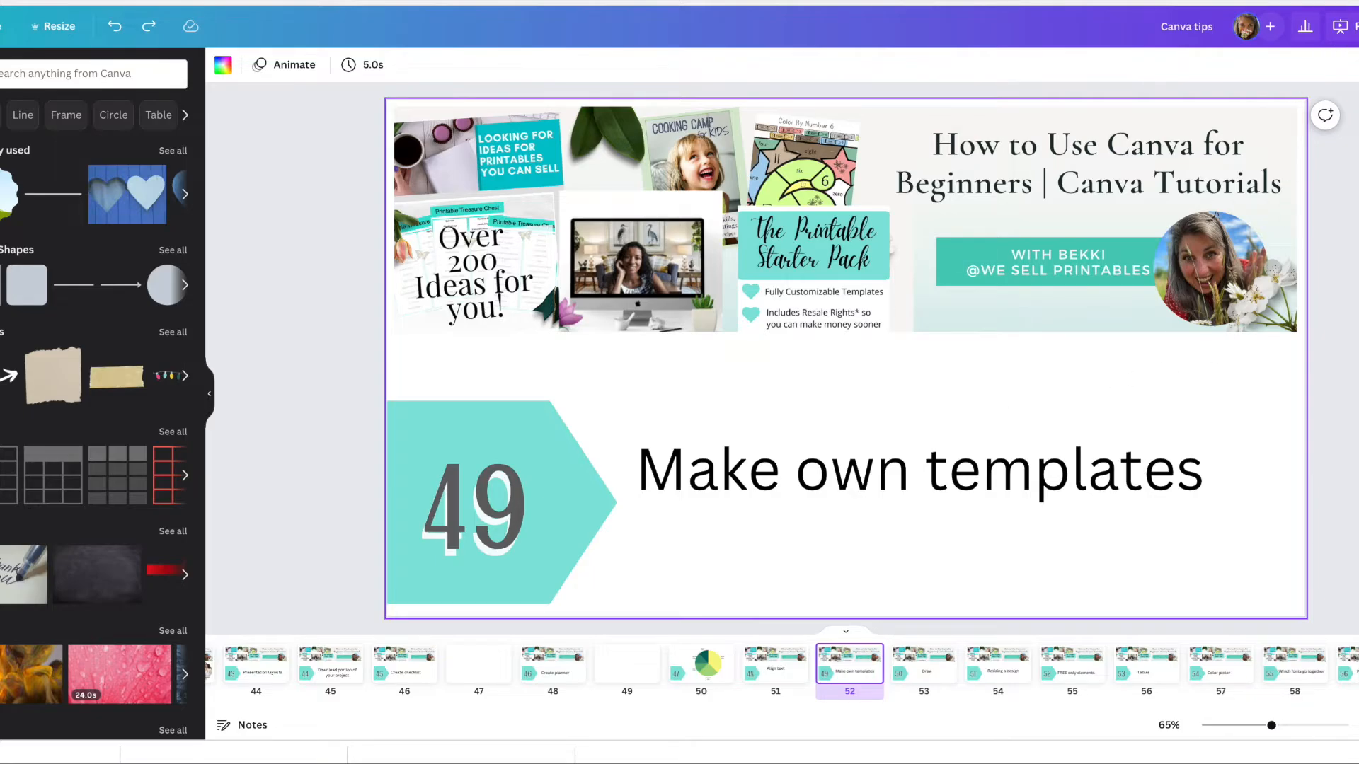
left_click(1358, 26)
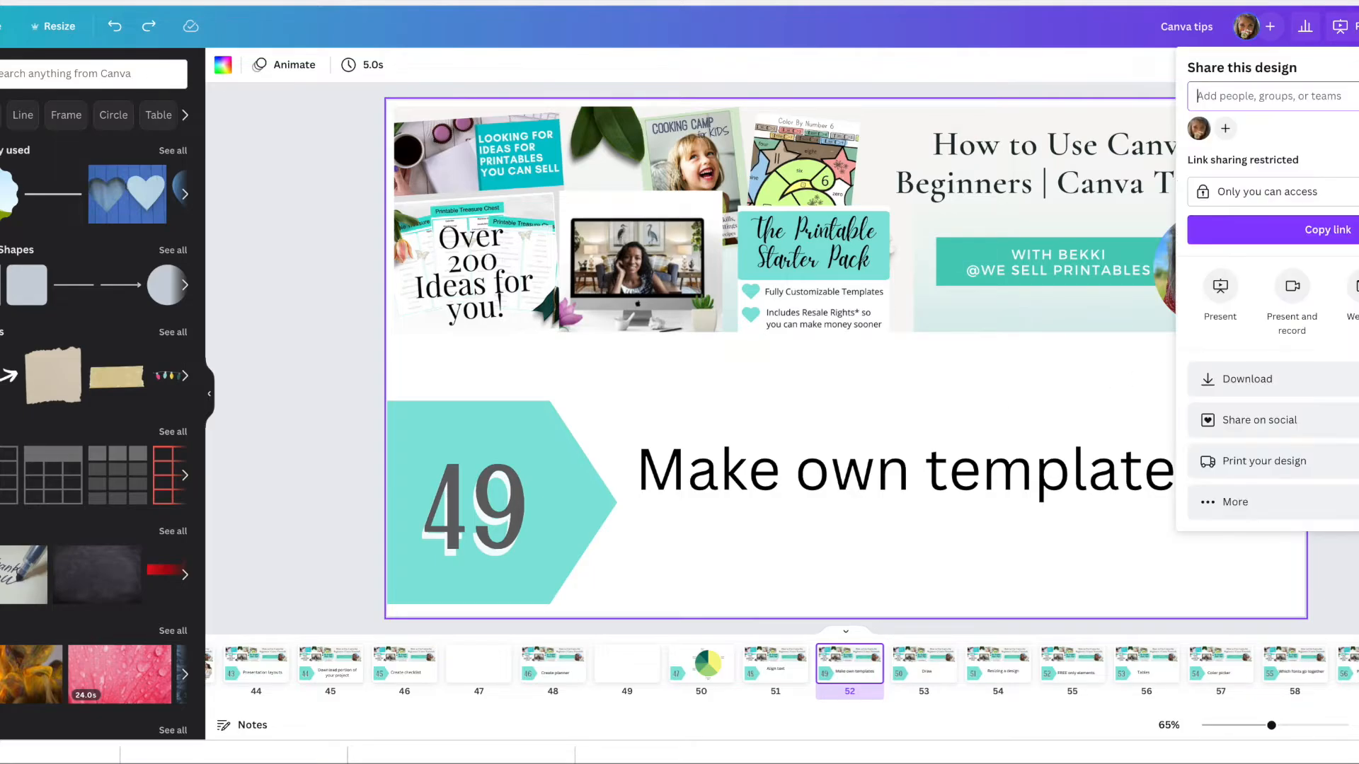
left_click(1272, 388)
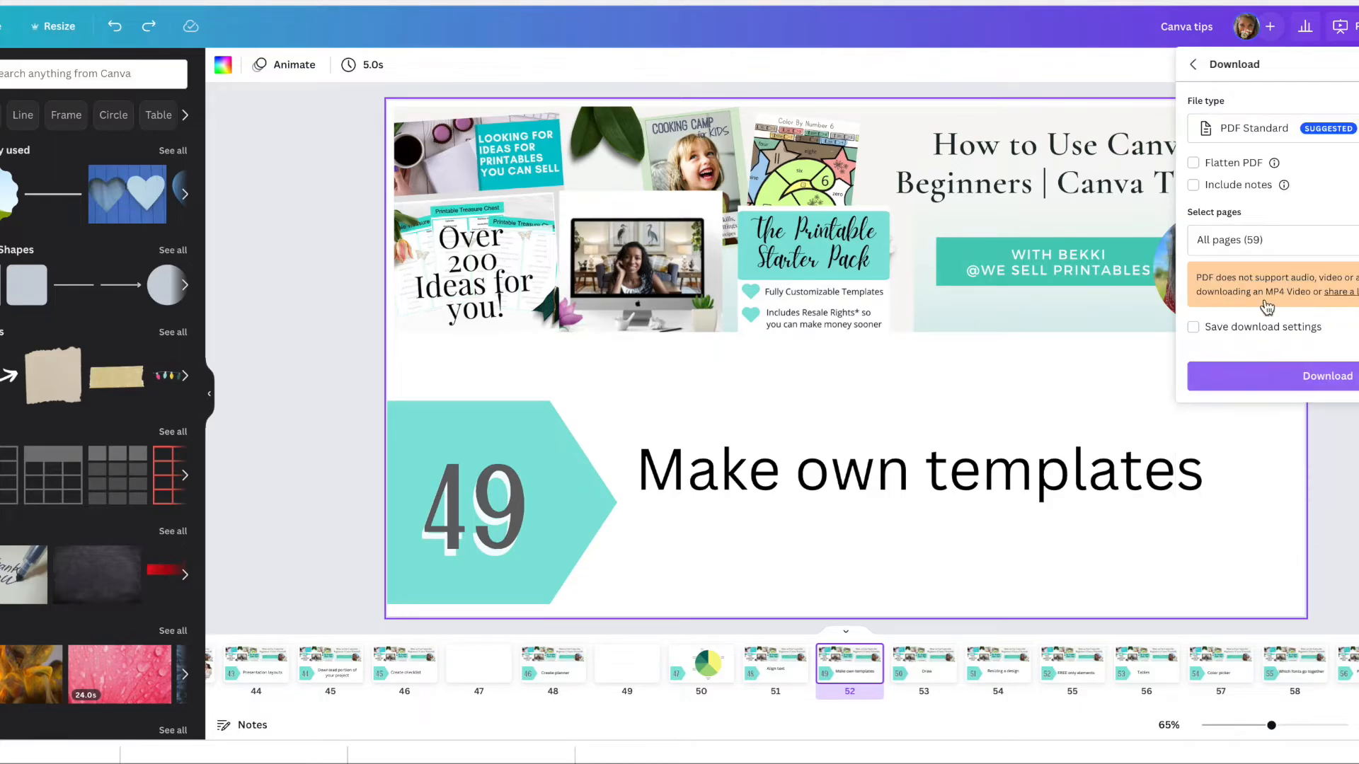
left_click(1352, 451)
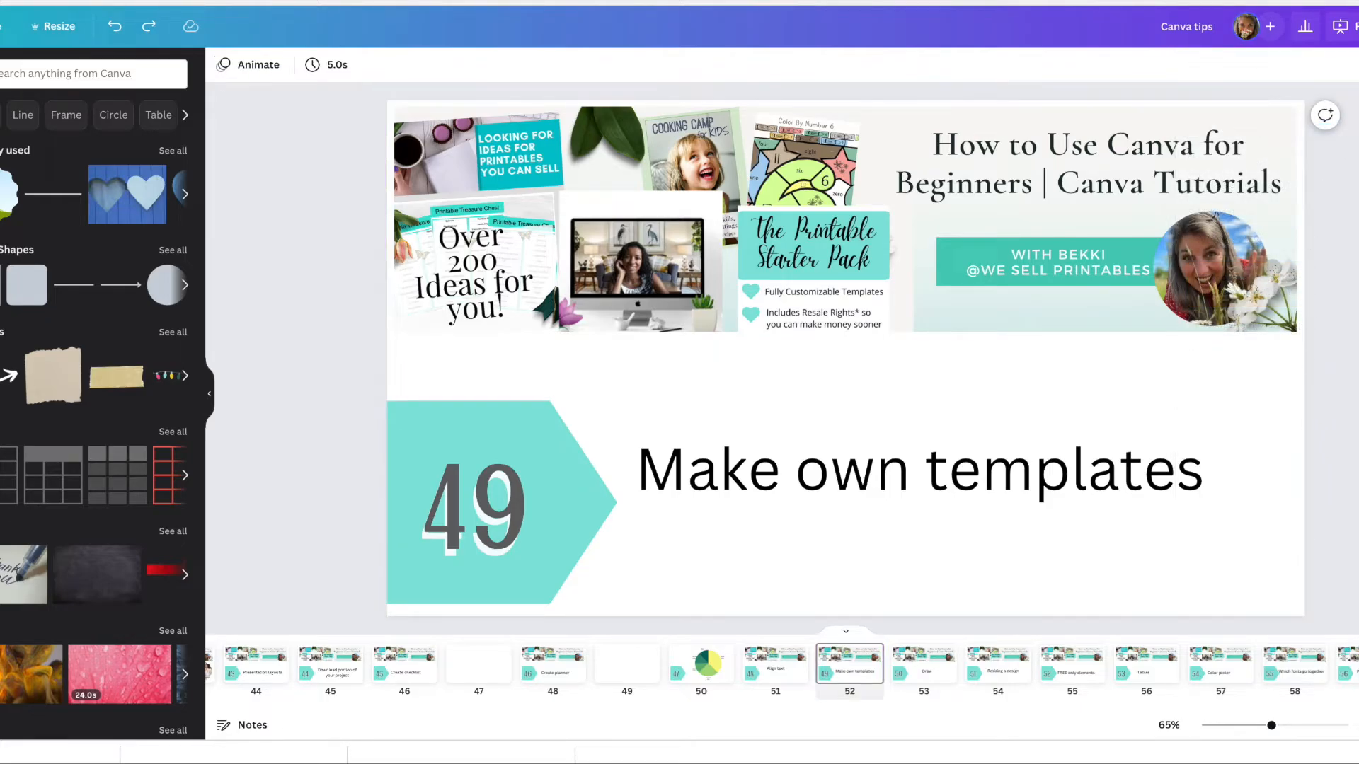
left_click(1353, 26)
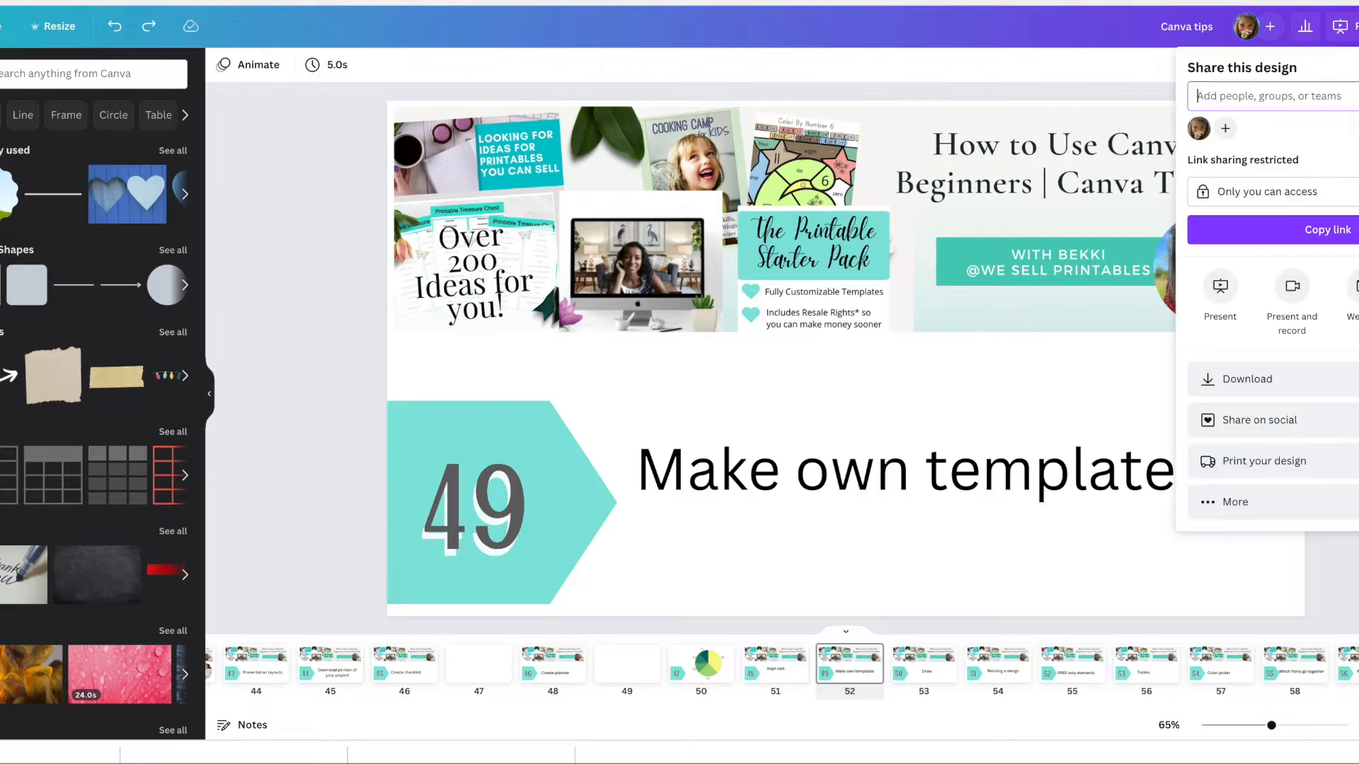
left_click(1239, 502)
left_click(1070, 373)
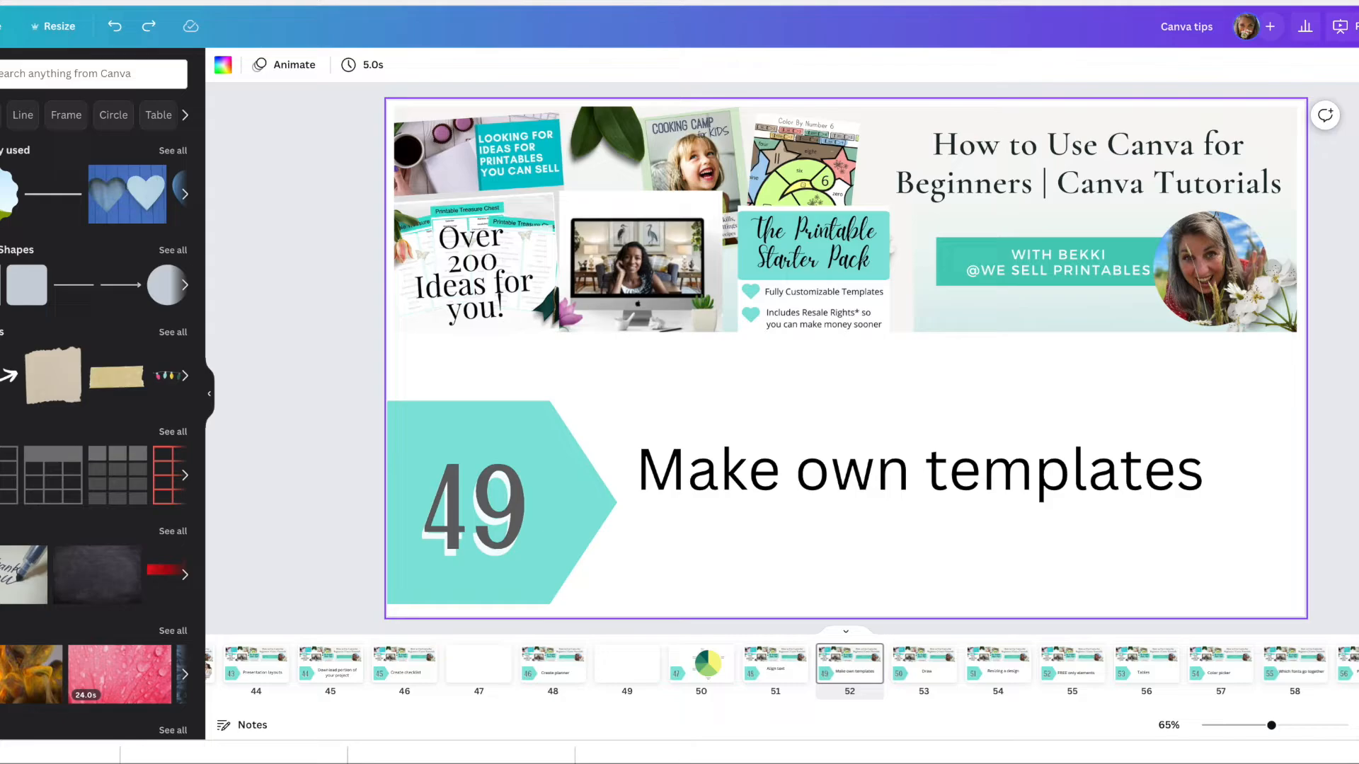
Generate a template link for the Canva tips design from its sharing options and copy the link.
left_click(1357, 26)
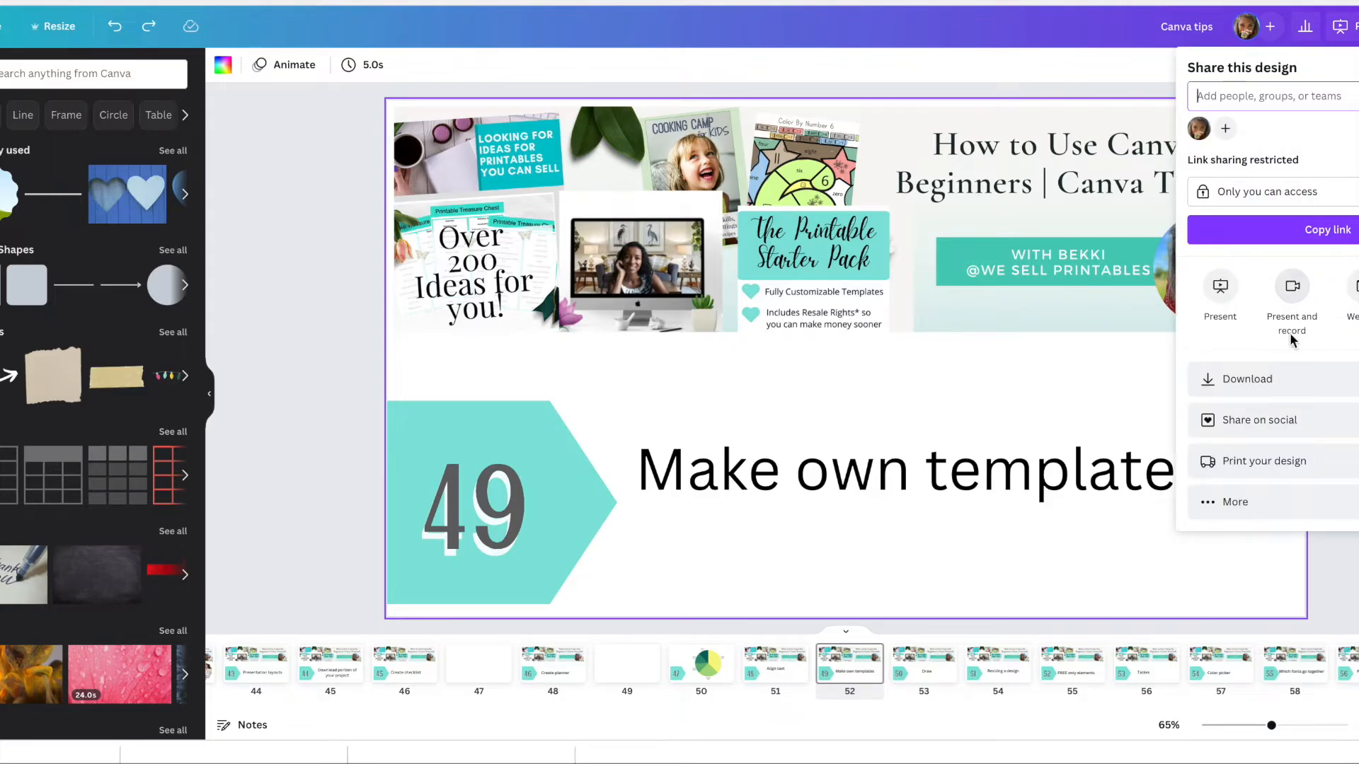
left_click(1238, 506)
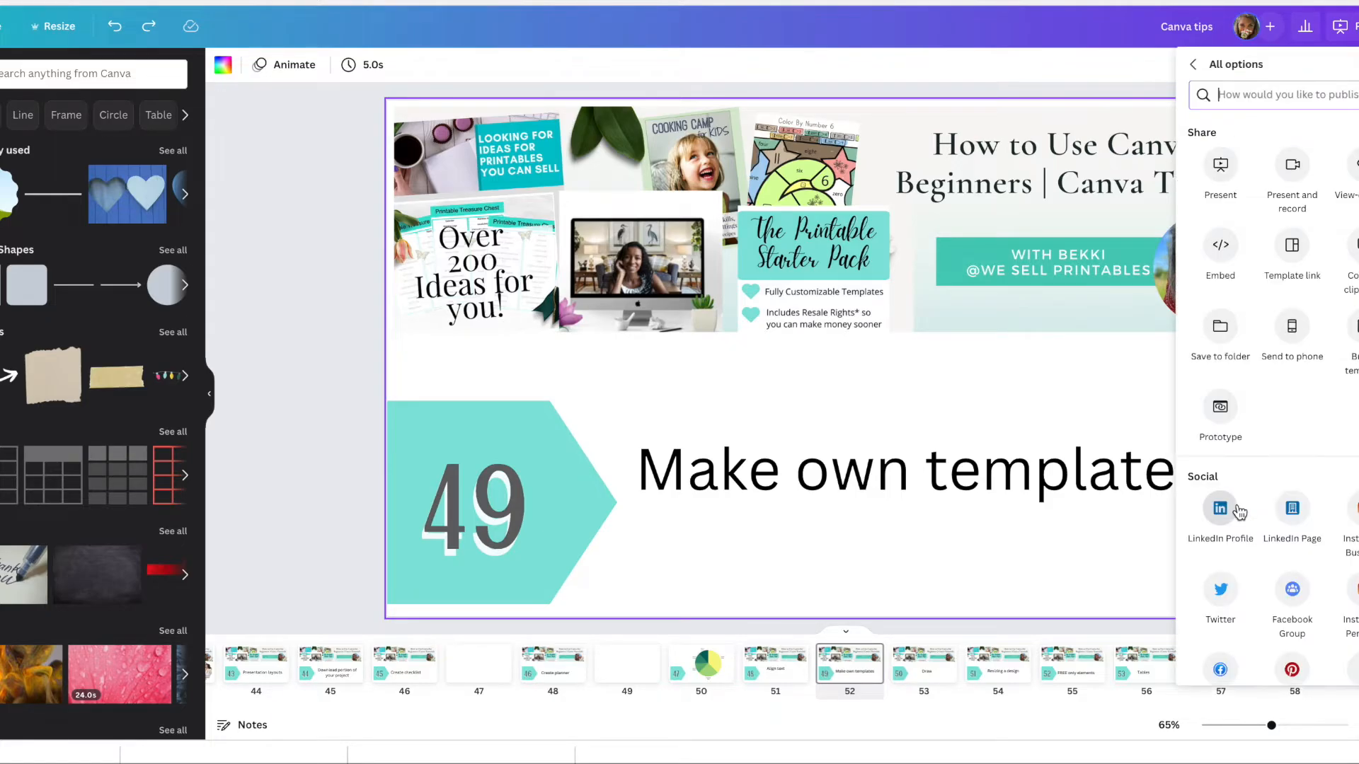
left_click(1292, 246)
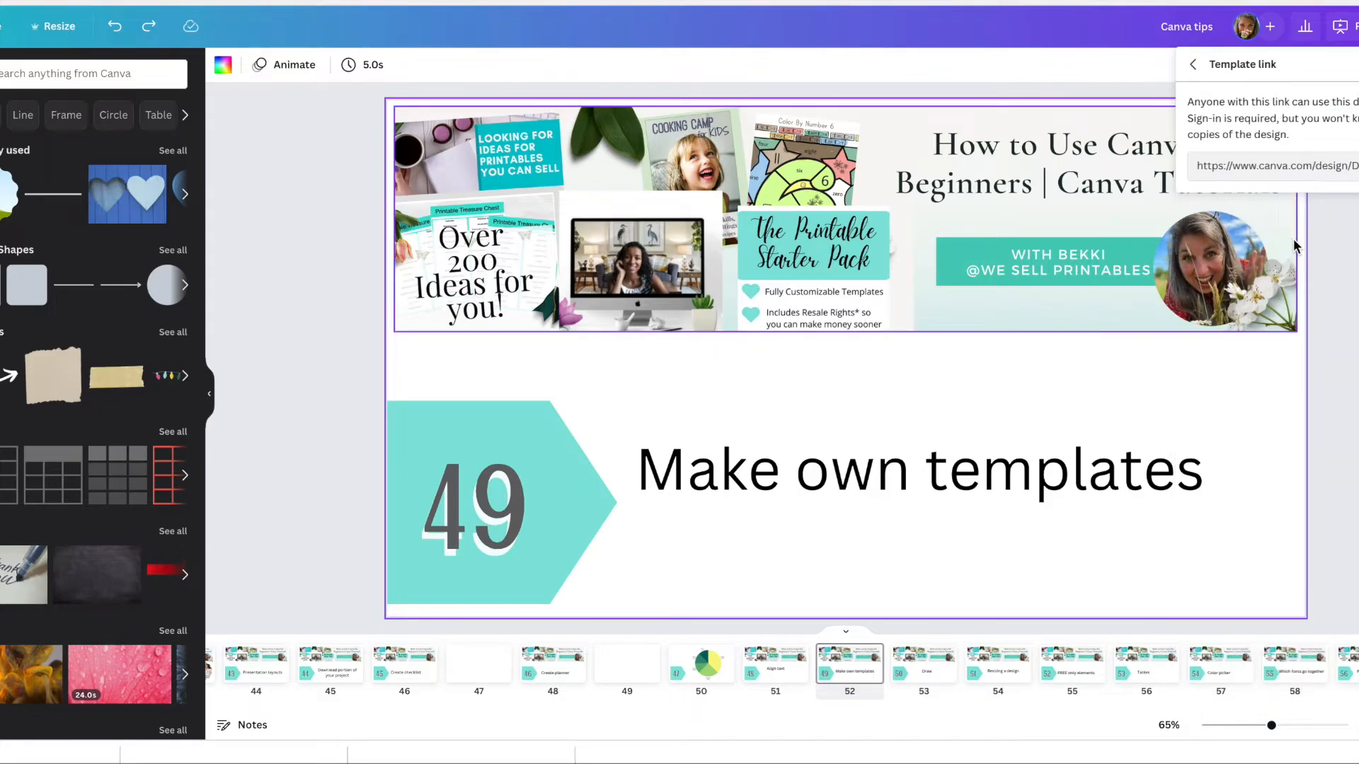
left_click(1210, 163)
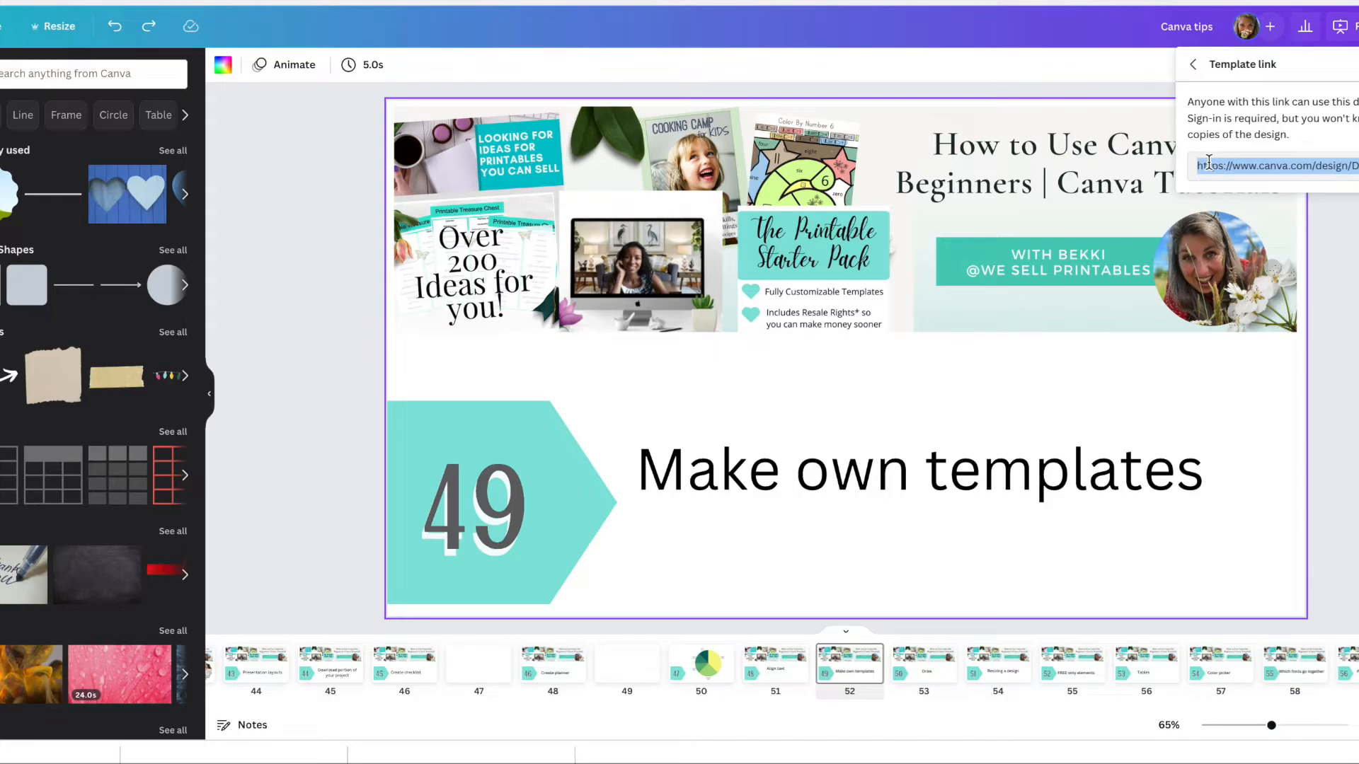
left_click(1327, 252)
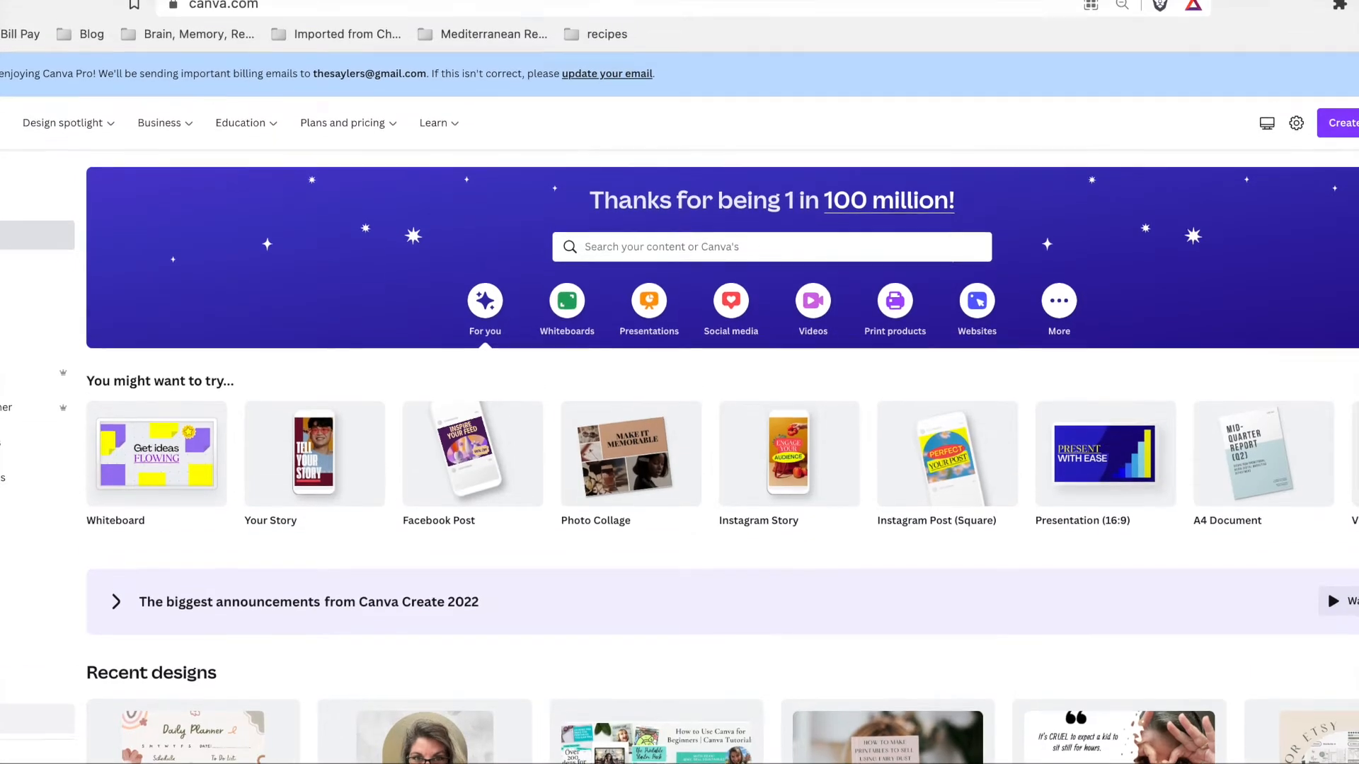
Open the copied template link in the Canva home browser tab to view its shared-template page, and return to the Canva tips presentation.
left_click(510, 8)
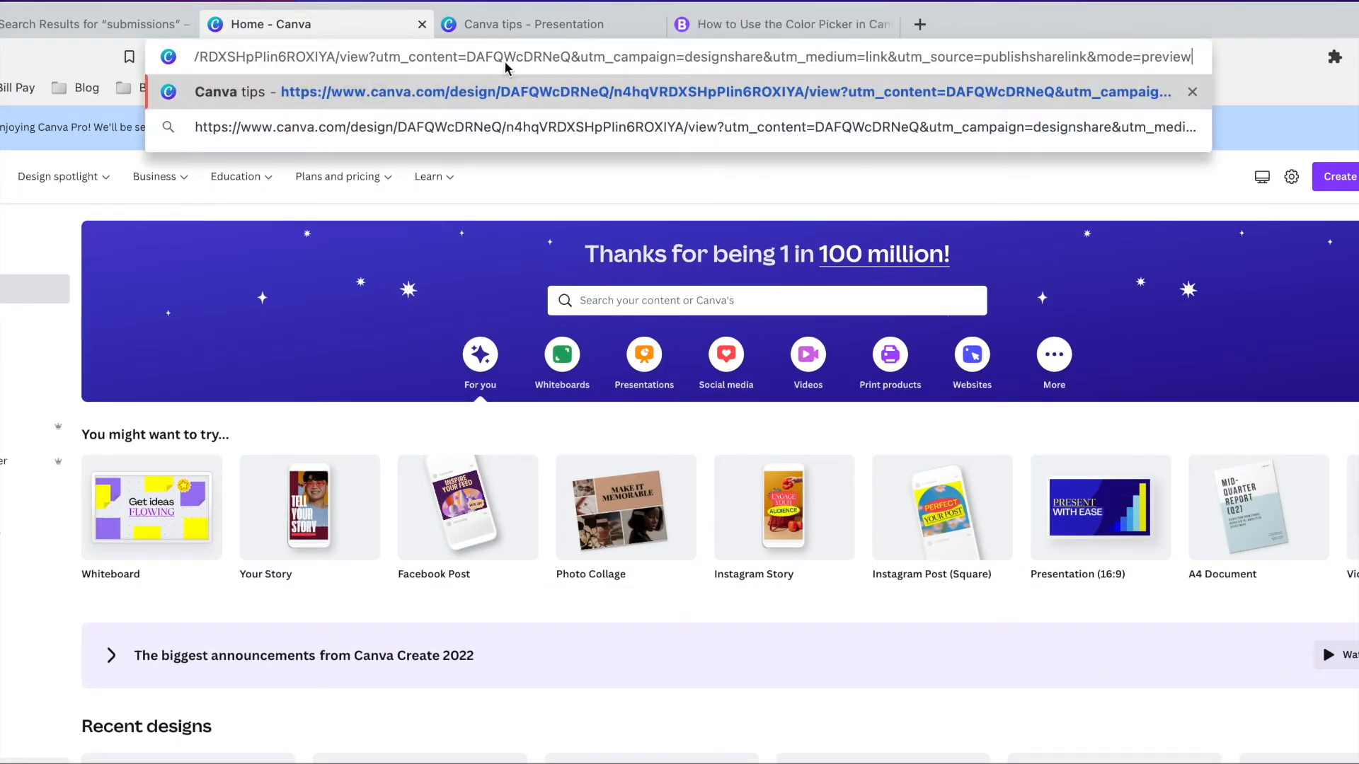
key("Return")
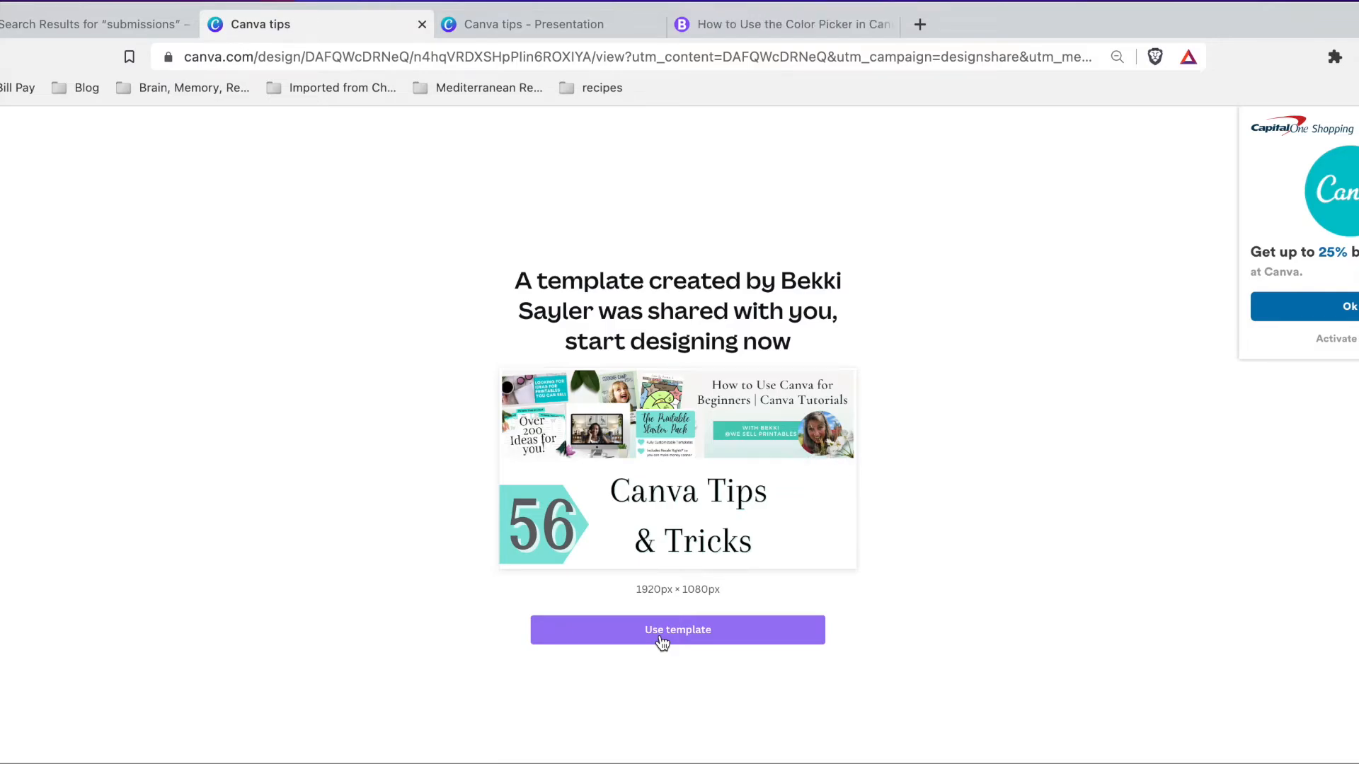
left_click(609, 24)
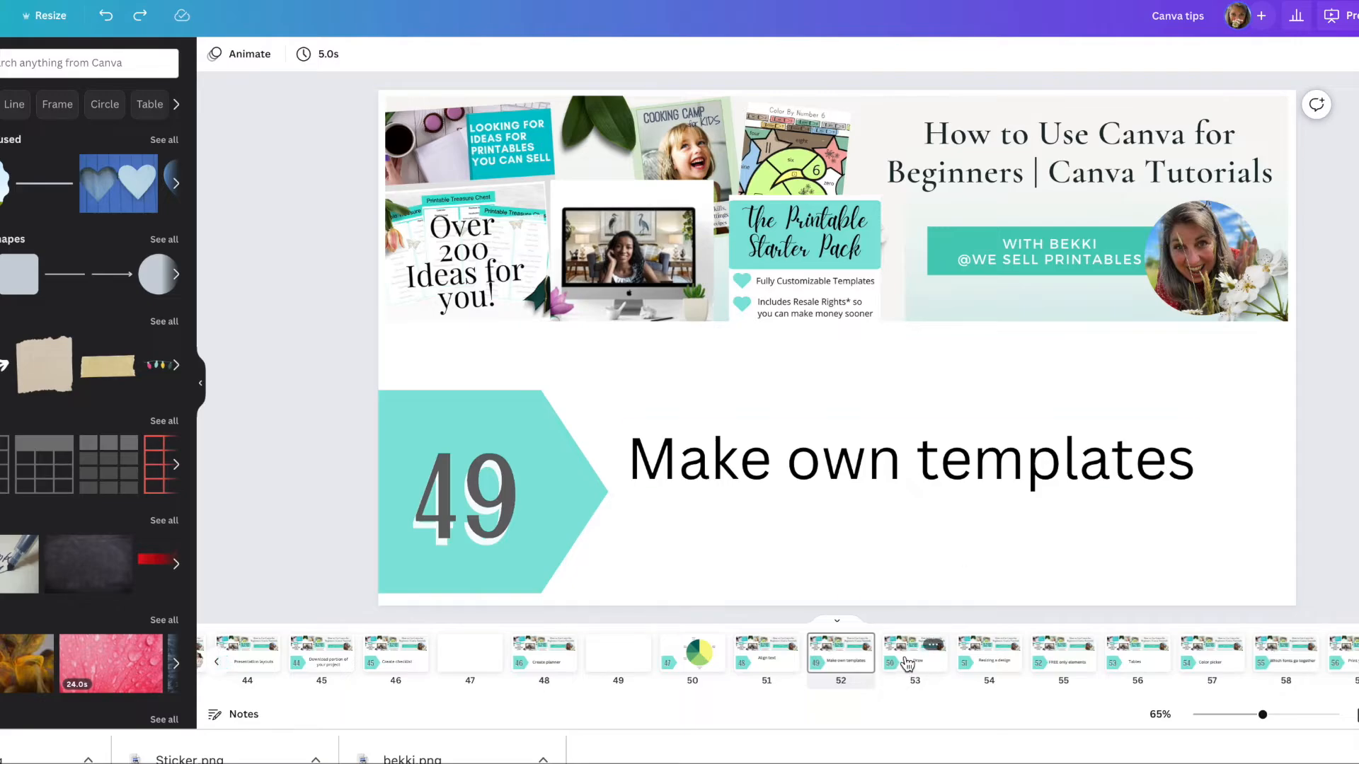
Open page 53, start the Draw (Beta) app and handwrite a first name in purple above the "Draw" text.
left_click(905, 663)
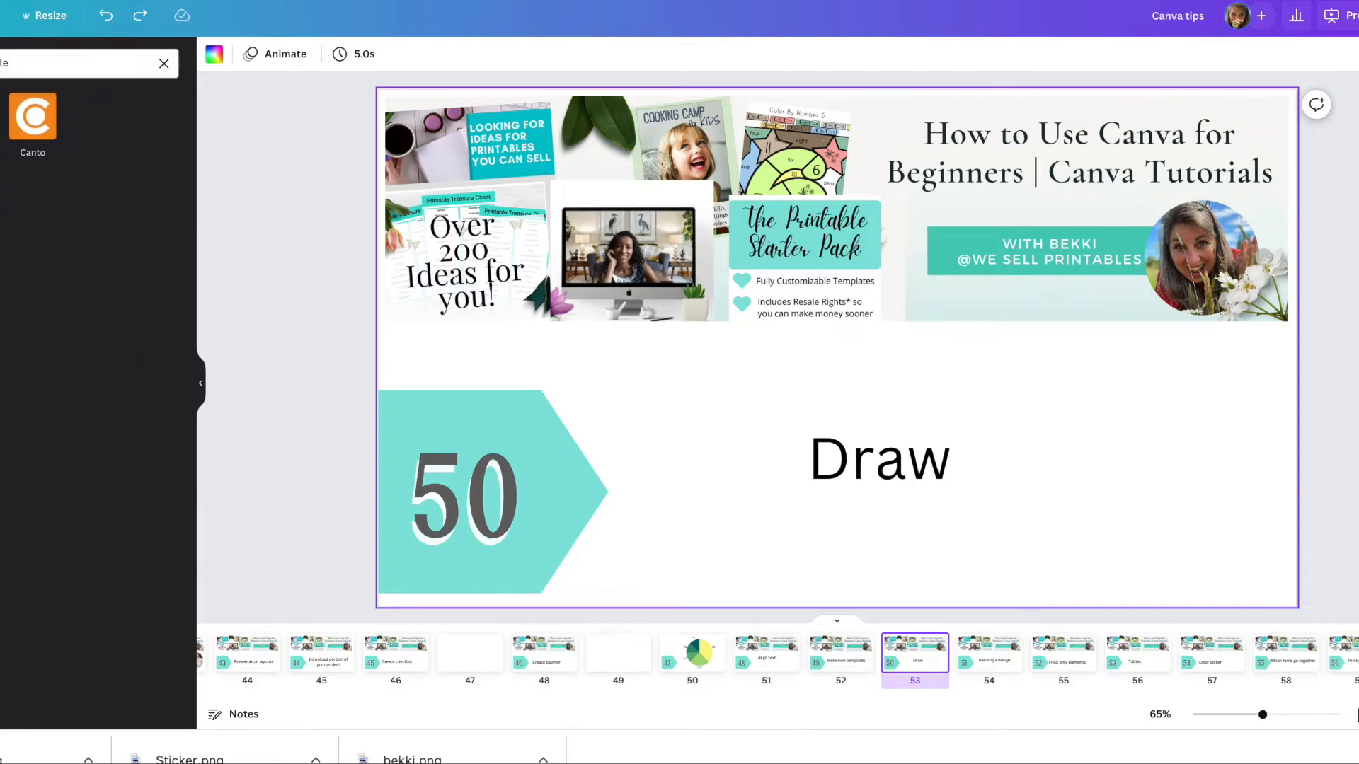
left_click(163, 63)
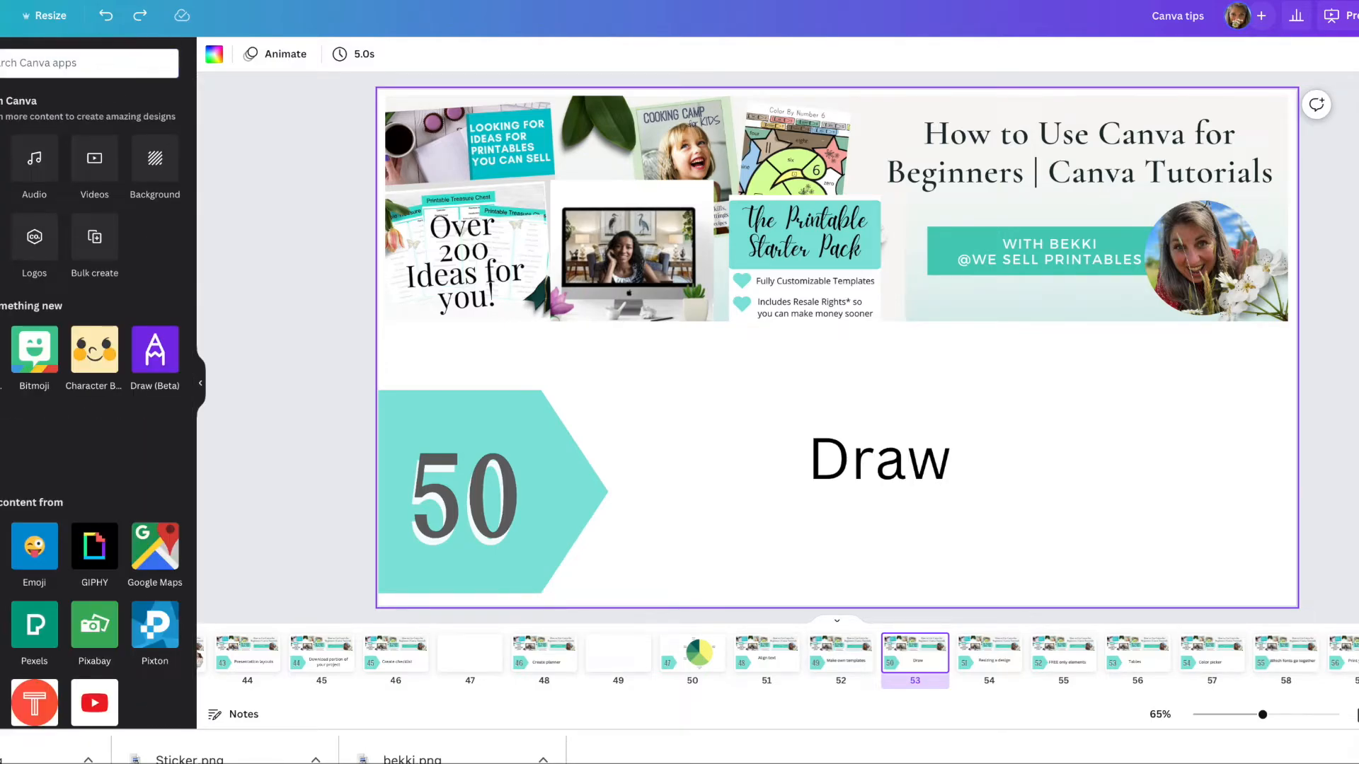
left_click(152, 360)
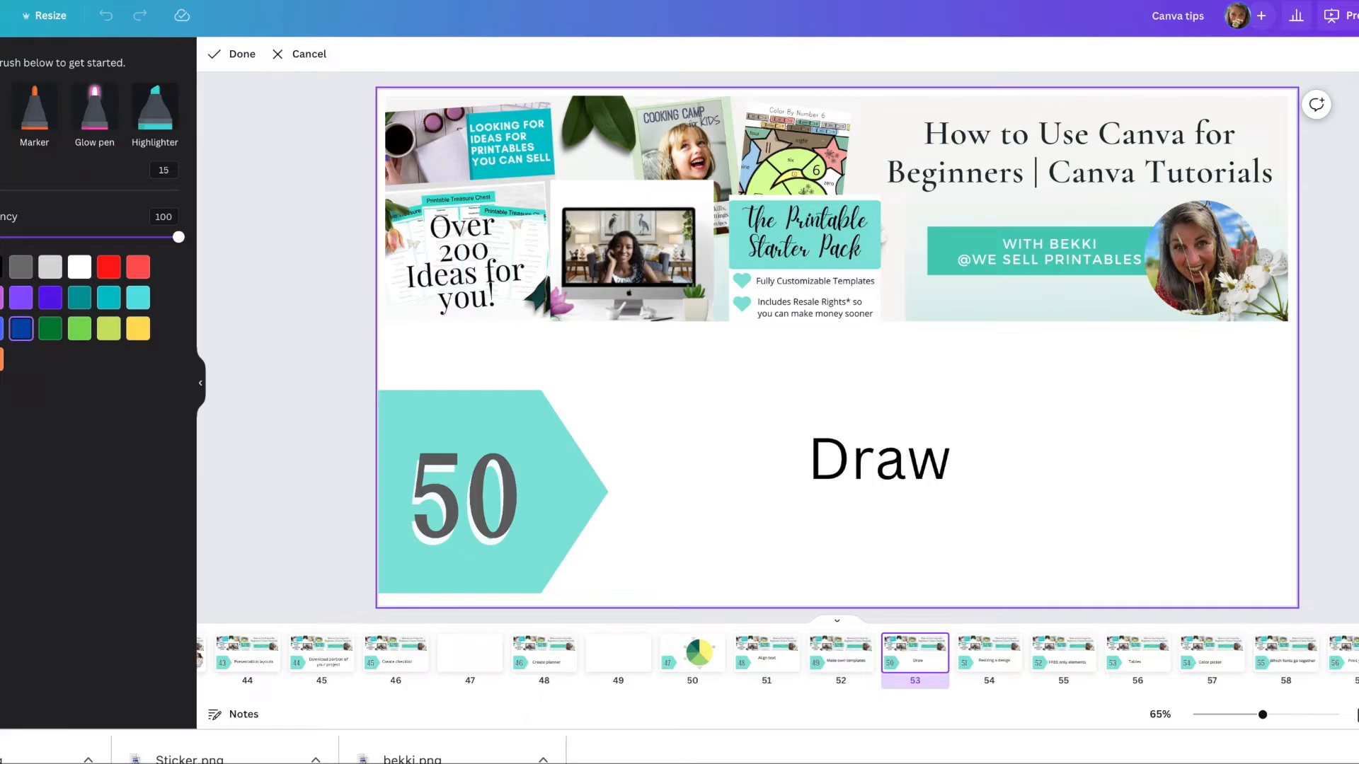
left_click(21, 297)
mouse_move(645, 383)
left_mouse_down()
mouse_move(653, 461)
mouse_move(637, 380)
mouse_move(694, 423)
mouse_move(651, 460)
mouse_move(711, 420)
mouse_move(707, 434)
mouse_move(727, 385)
mouse_move(740, 431)
mouse_move(742, 405)
mouse_move(769, 410)
mouse_move(745, 365)
mouse_move(771, 422)
mouse_move(770, 391)
mouse_move(814, 410)
mouse_move(820, 398)
mouse_move(779, 364)
left_mouse_up()
left_click(789, 363)
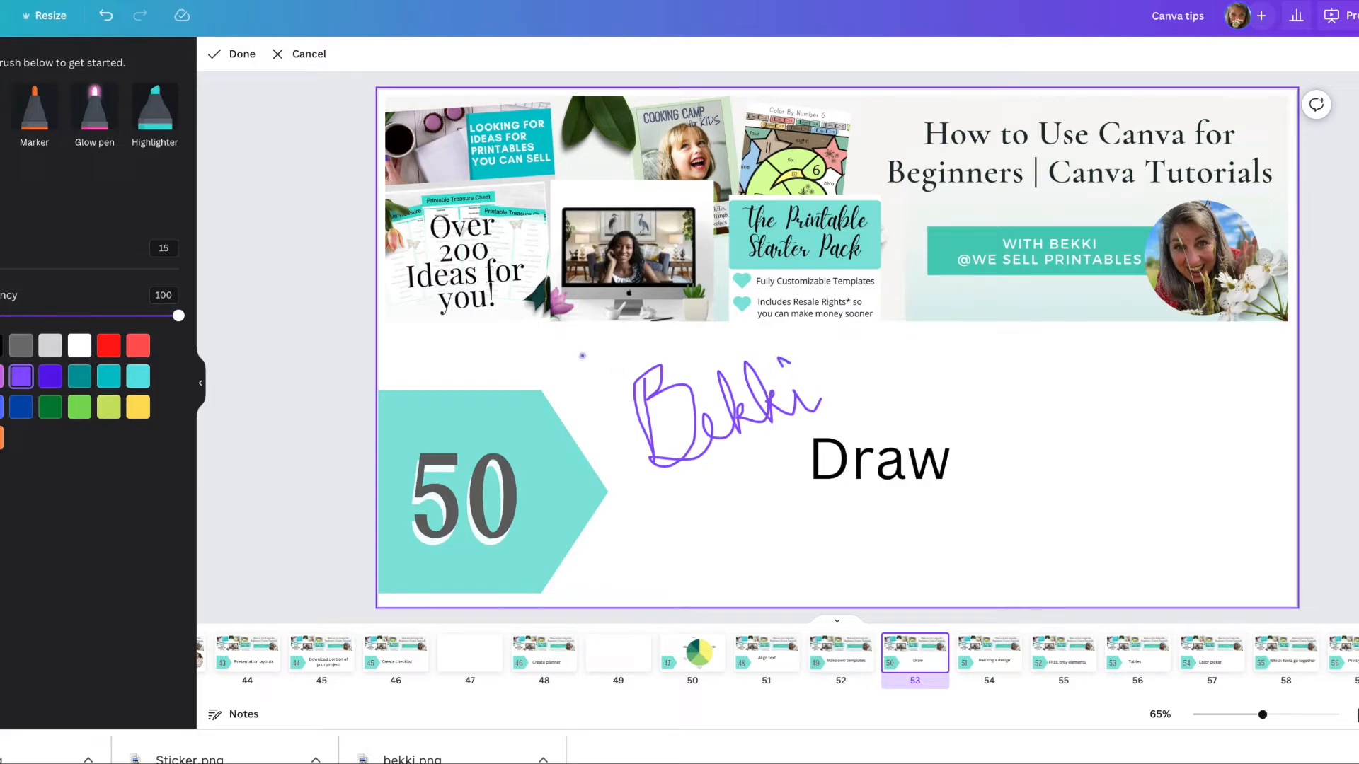
Draw a pink glow pen stroke over the word "Draw" and a teal highlighter stroke across it, adding a dab of each below.
left_click(94, 113)
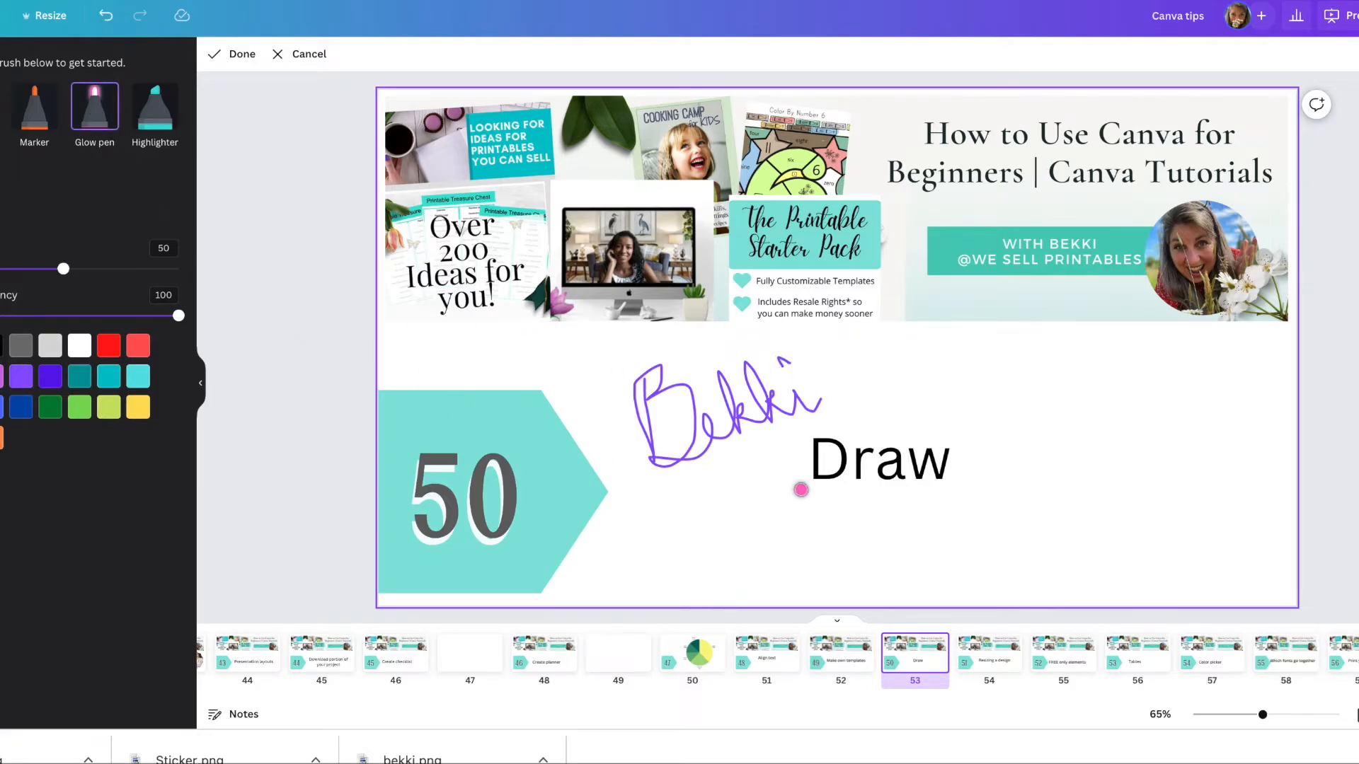
mouse_move(814, 477)
left_mouse_down()
mouse_move(822, 442)
mouse_move(946, 488)
left_mouse_up()
left_click(932, 542)
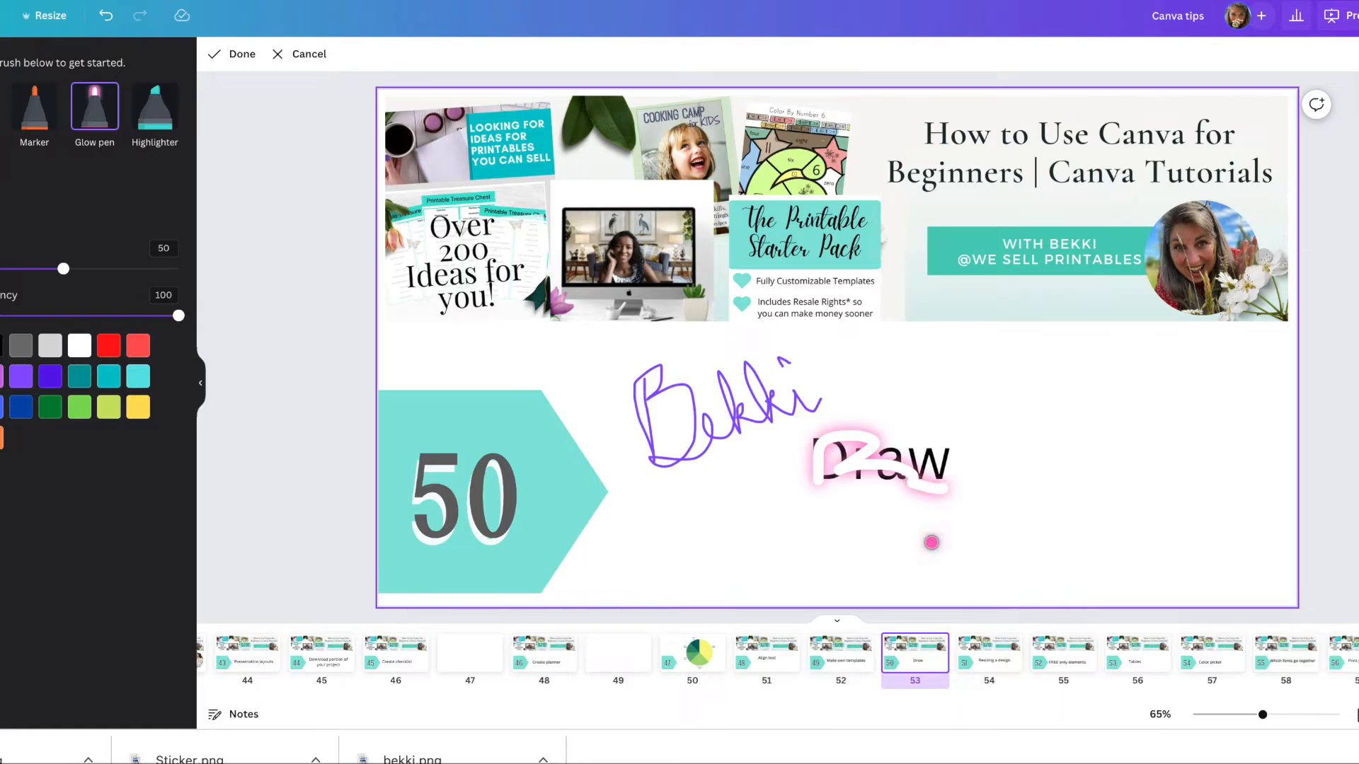
left_click(157, 108)
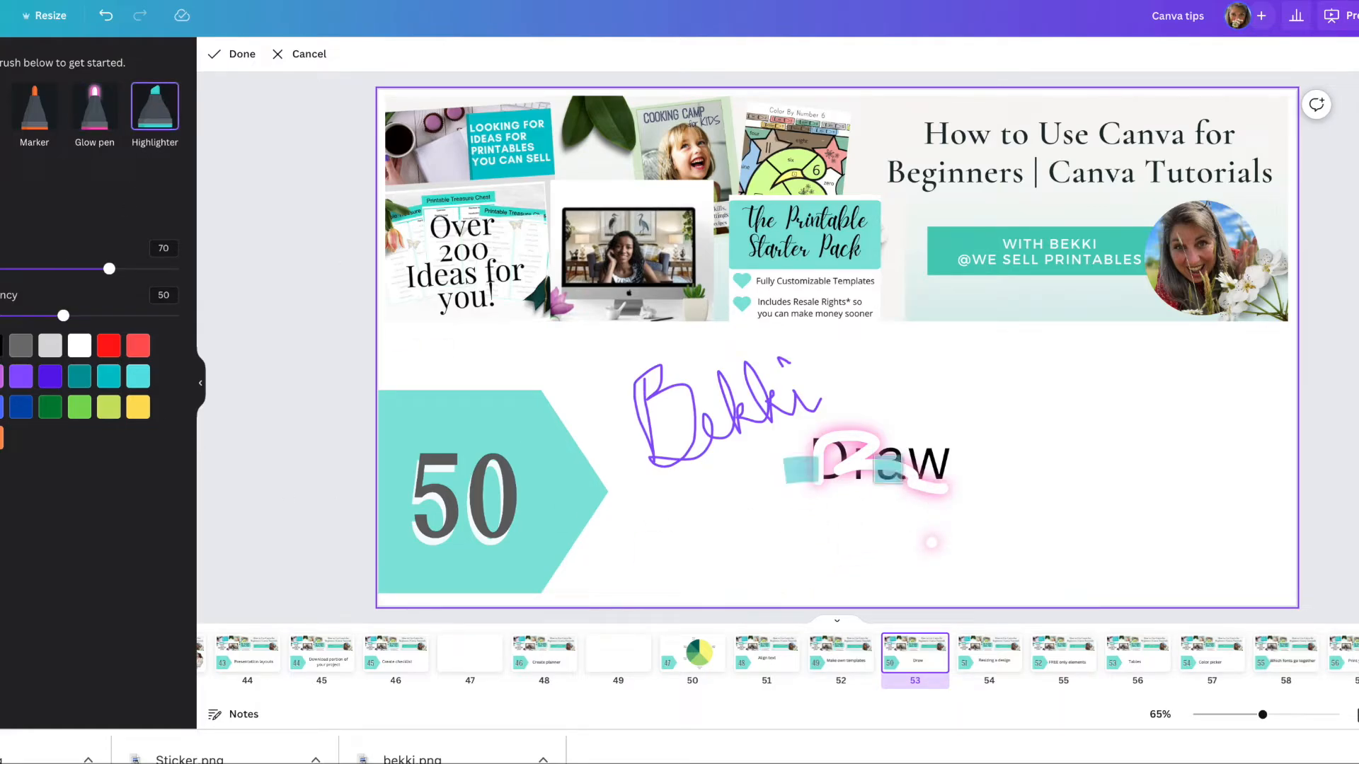
left_click_drag(789, 469, 1118, 468)
left_click(761, 550)
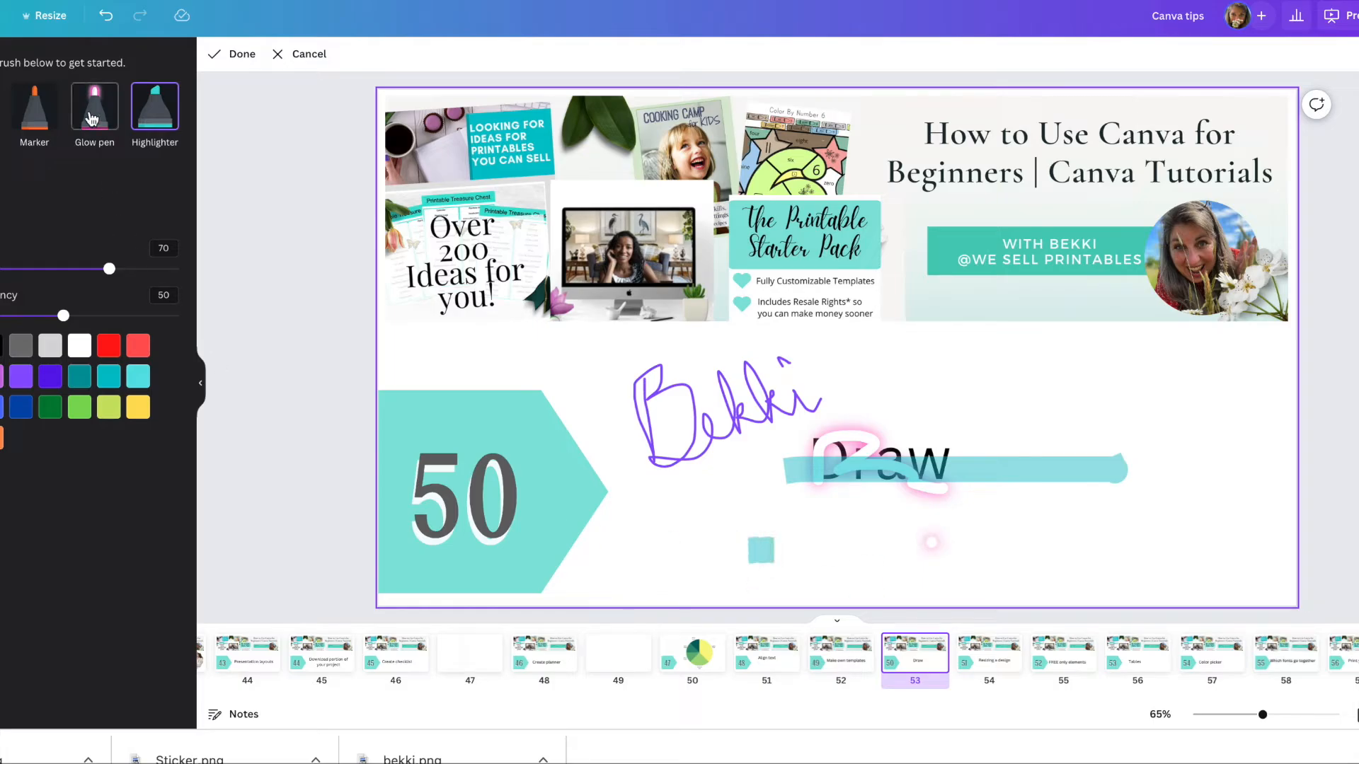
Erase parts of the glow pen and highlighter strokes around "Draw", and sketch a black heart beneath the page banner.
left_click(2, 181)
mouse_move(942, 496)
left_mouse_down()
mouse_move(917, 464)
mouse_move(941, 439)
mouse_move(805, 548)
mouse_move(802, 516)
mouse_move(746, 554)
mouse_move(777, 496)
mouse_move(732, 500)
mouse_move(944, 481)
mouse_move(1009, 499)
mouse_move(924, 499)
left_mouse_up()
left_click(0, 108)
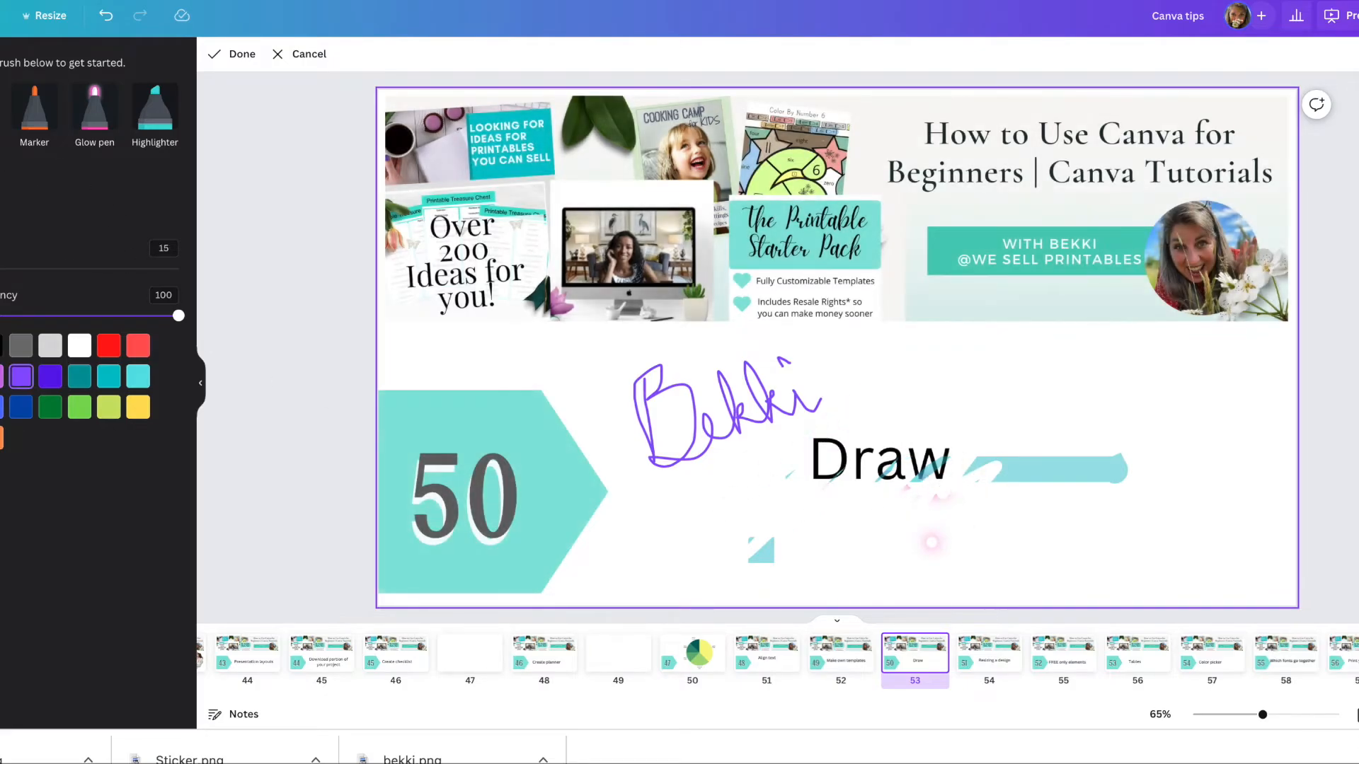
left_click(2, 349)
mouse_move(1079, 379)
left_mouse_down()
mouse_move(1013, 331)
mouse_move(1035, 398)
mouse_move(1104, 438)
mouse_move(1141, 318)
mouse_move(1095, 318)
mouse_move(1072, 384)
left_mouse_up()
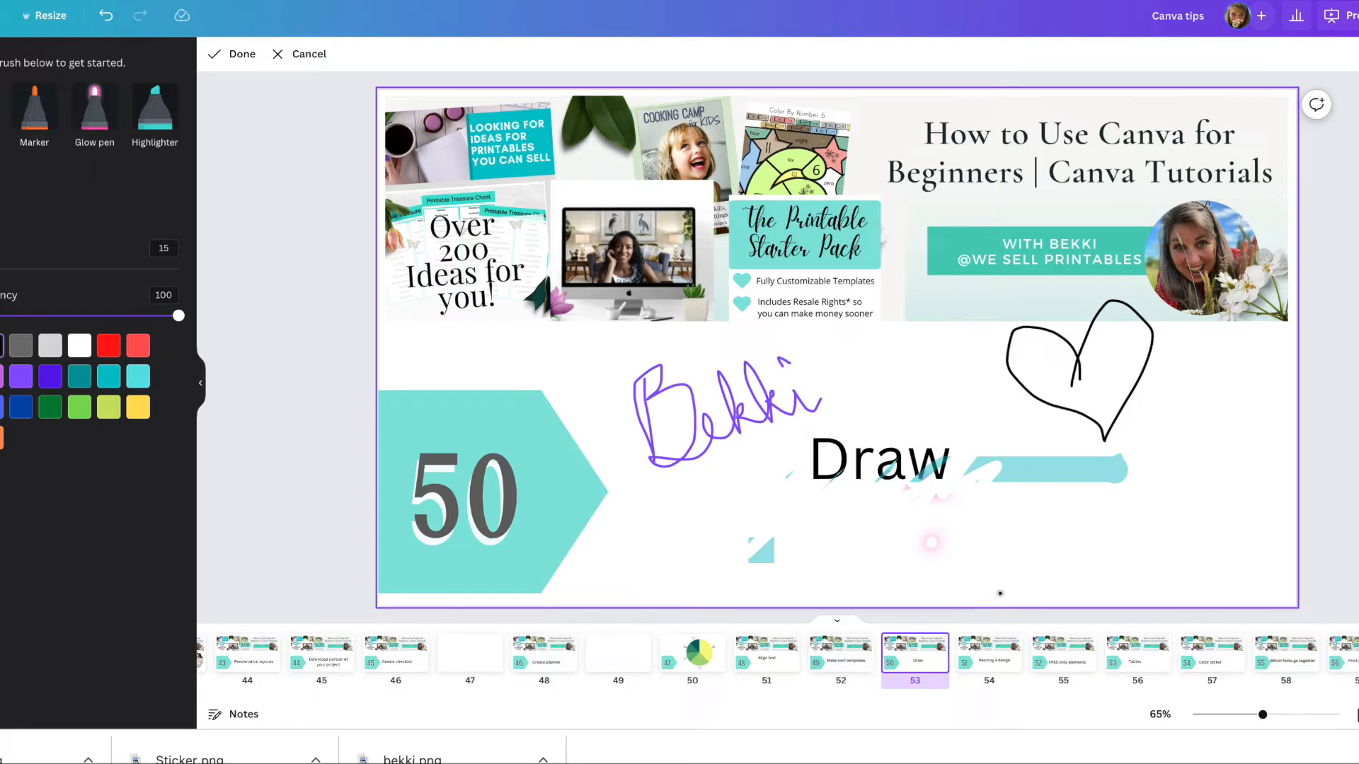
Open page 54 and view the resize options, including the units available for a custom size.
left_click(983, 662)
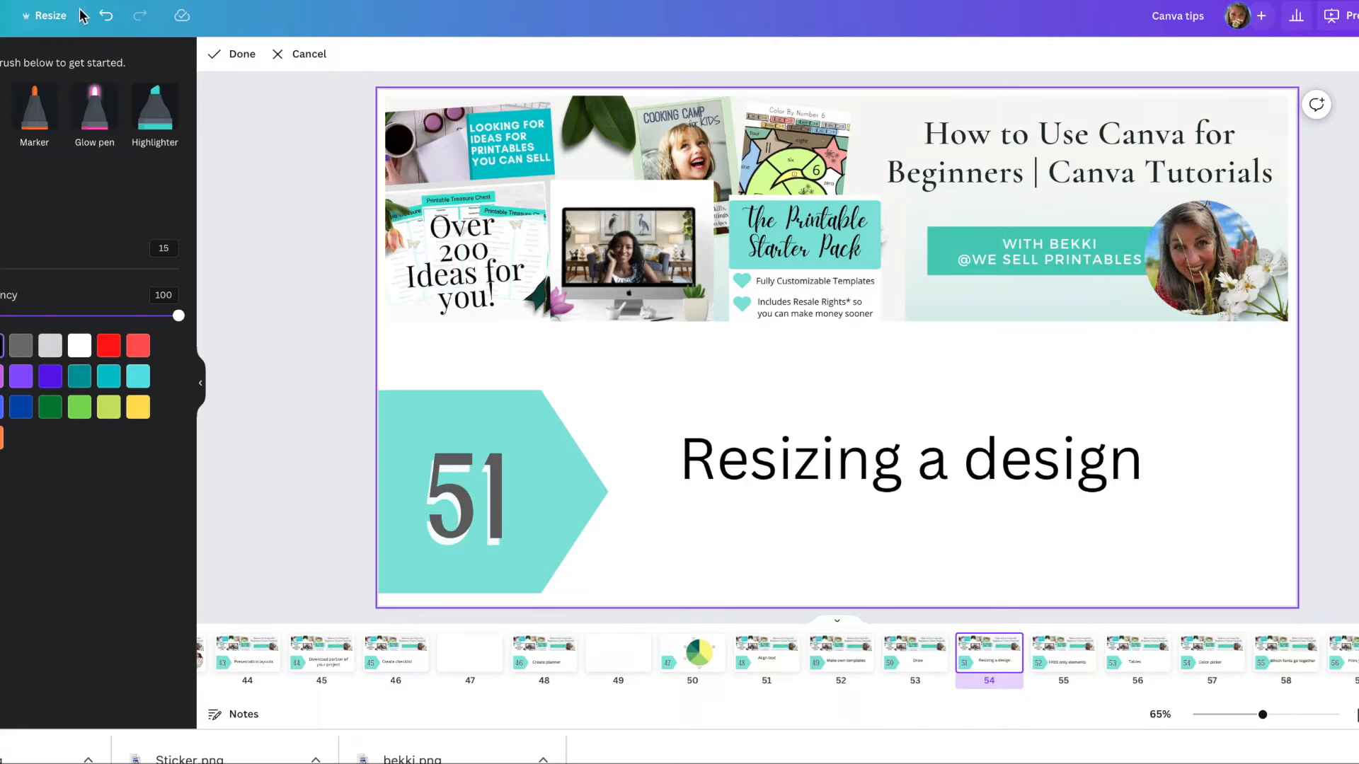
left_click(43, 16)
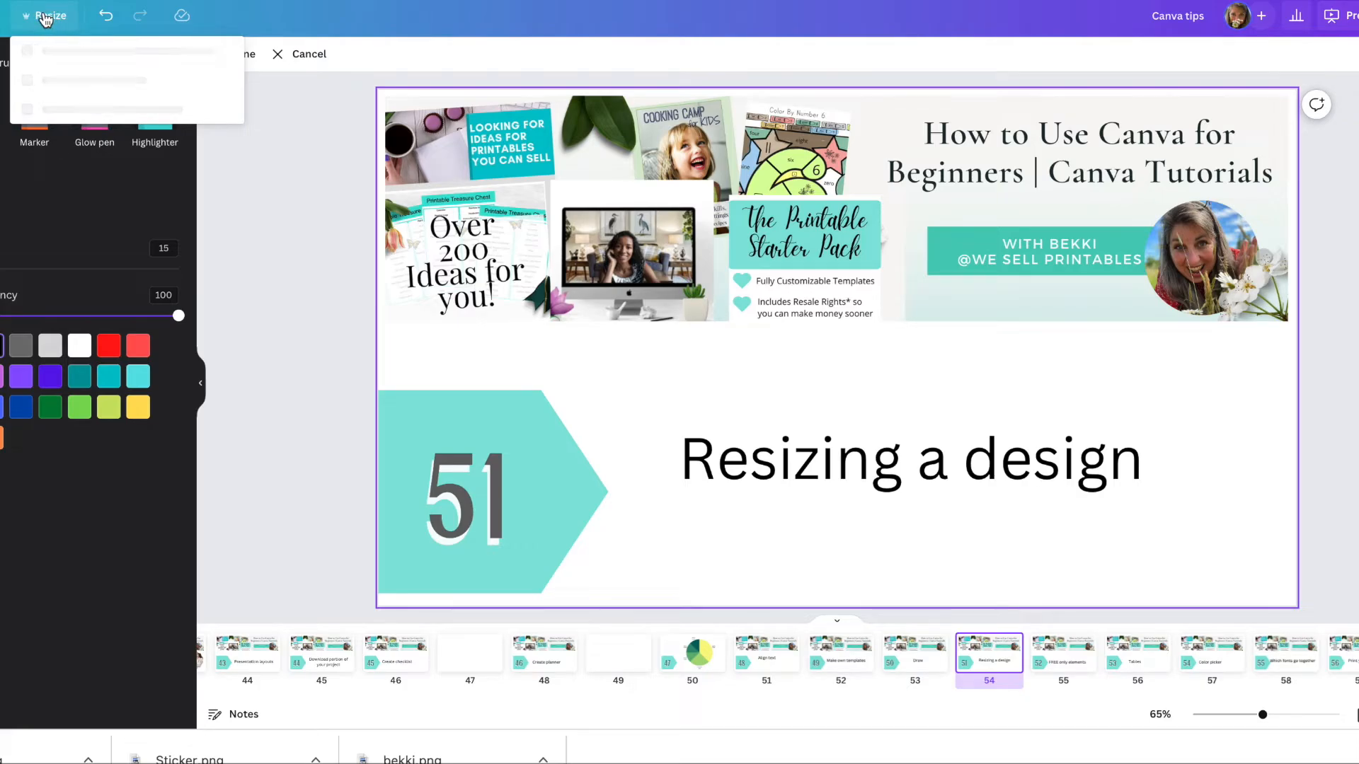
left_click(45, 17)
left_click(45, 17)
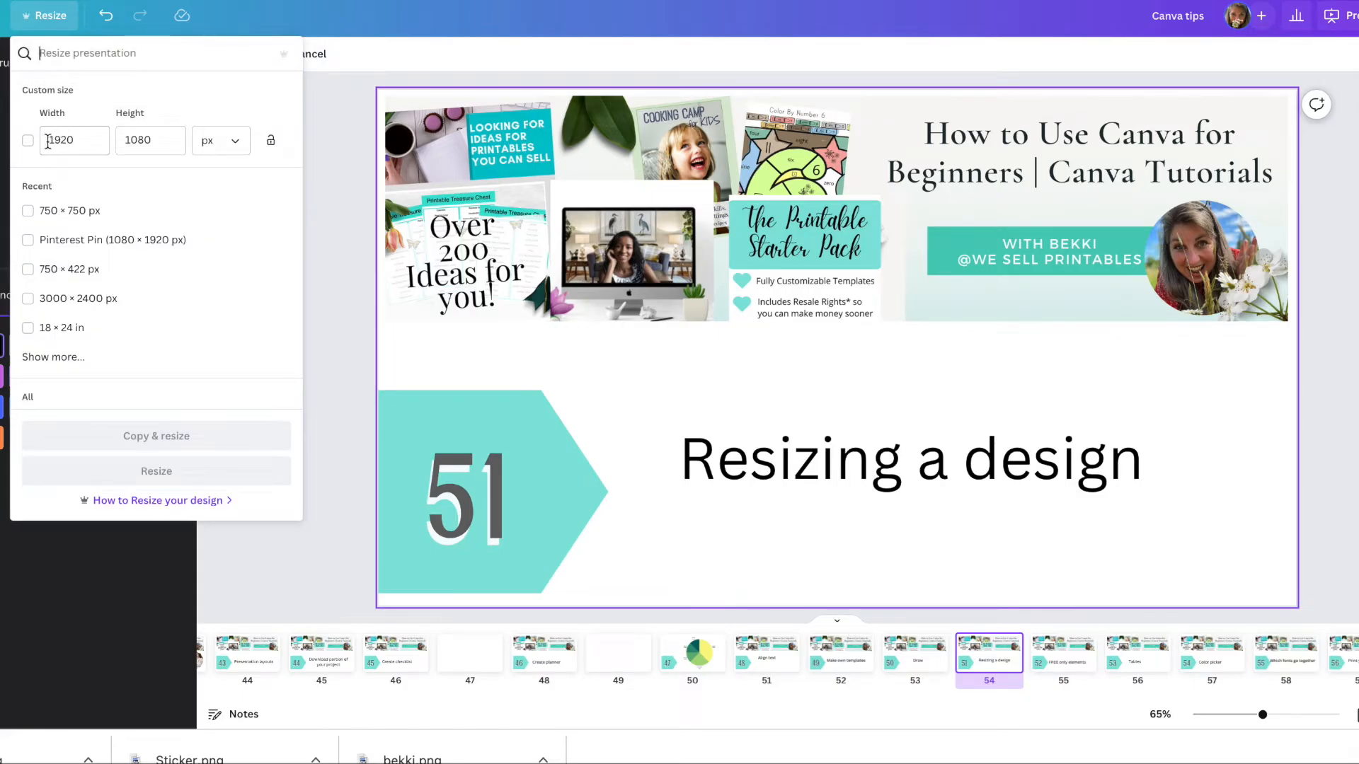
left_click(106, 142)
left_click(216, 154)
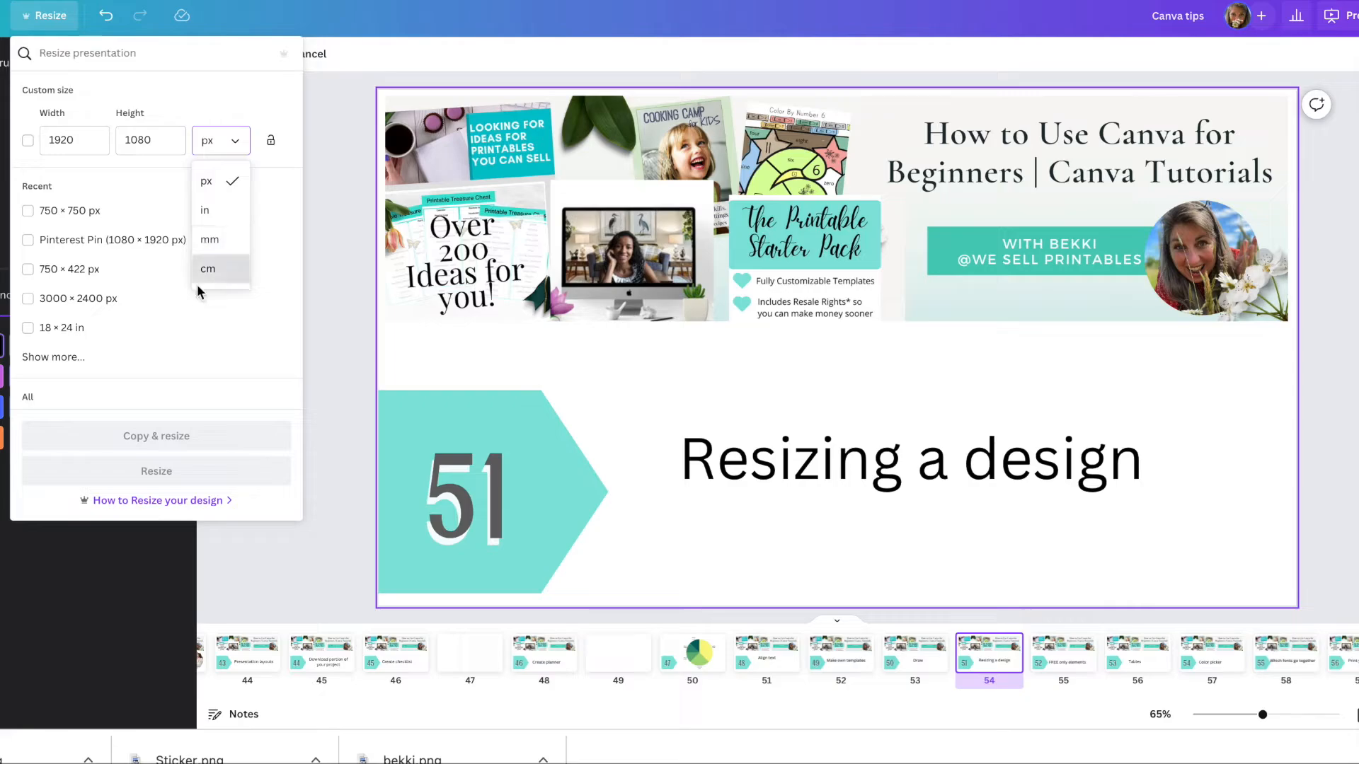
Search the resize formats for "pinterest" and create a resized copy of the design as a Pinterest Idea Pin.
left_click(93, 59)
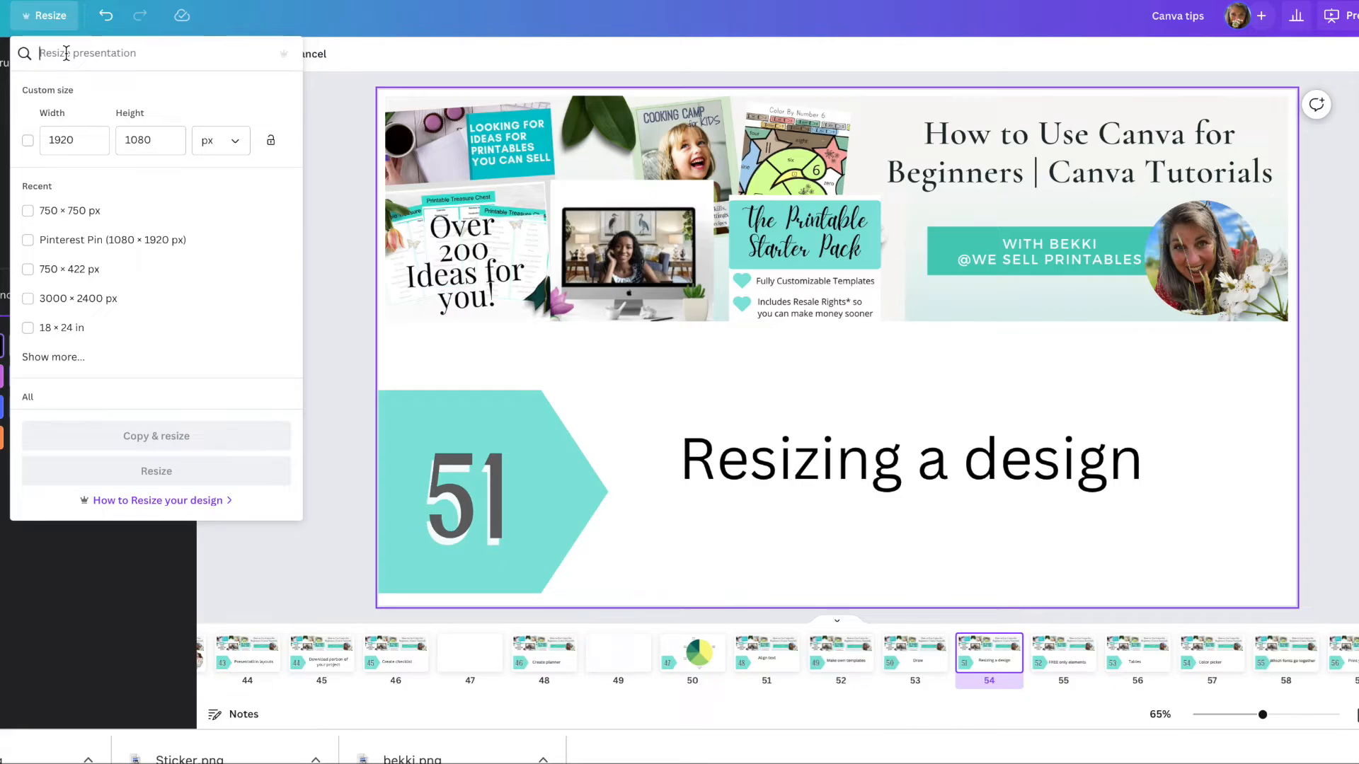
type("pinter")
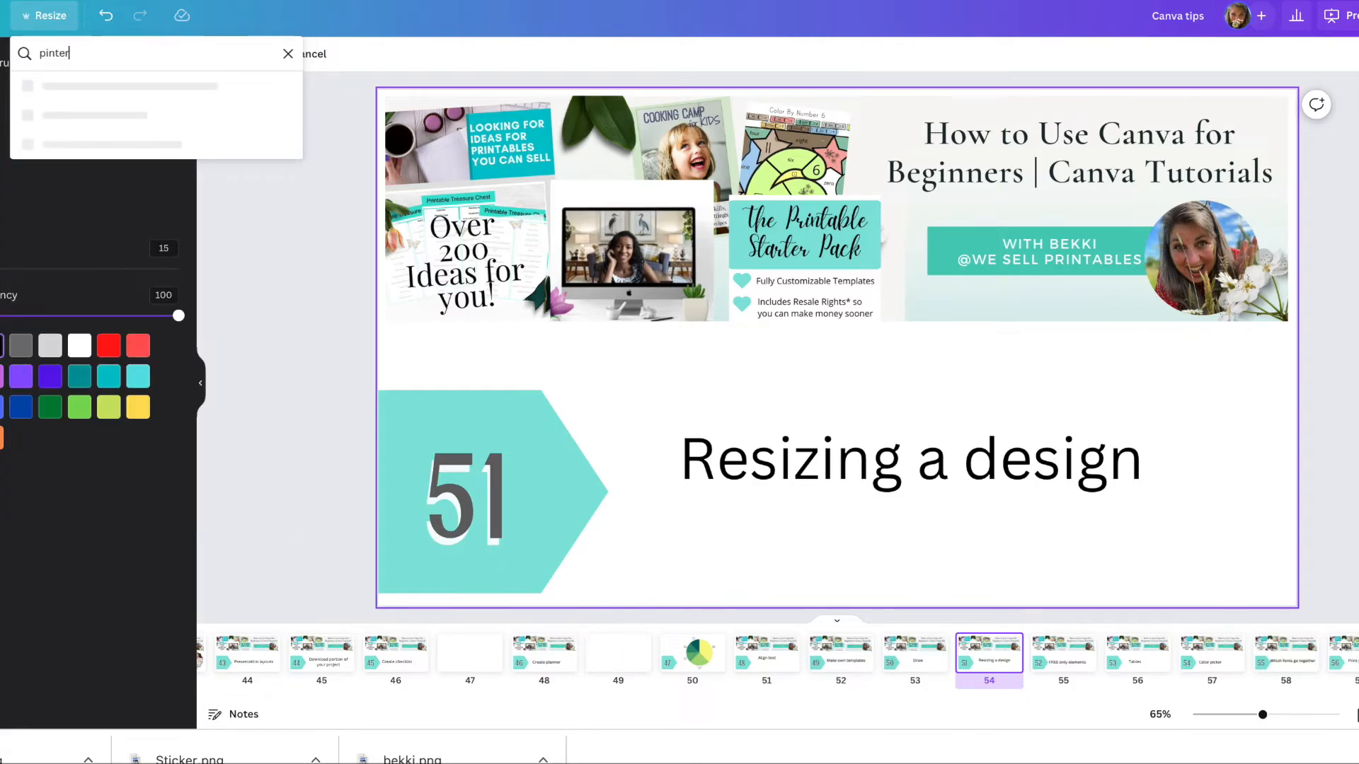
type("est")
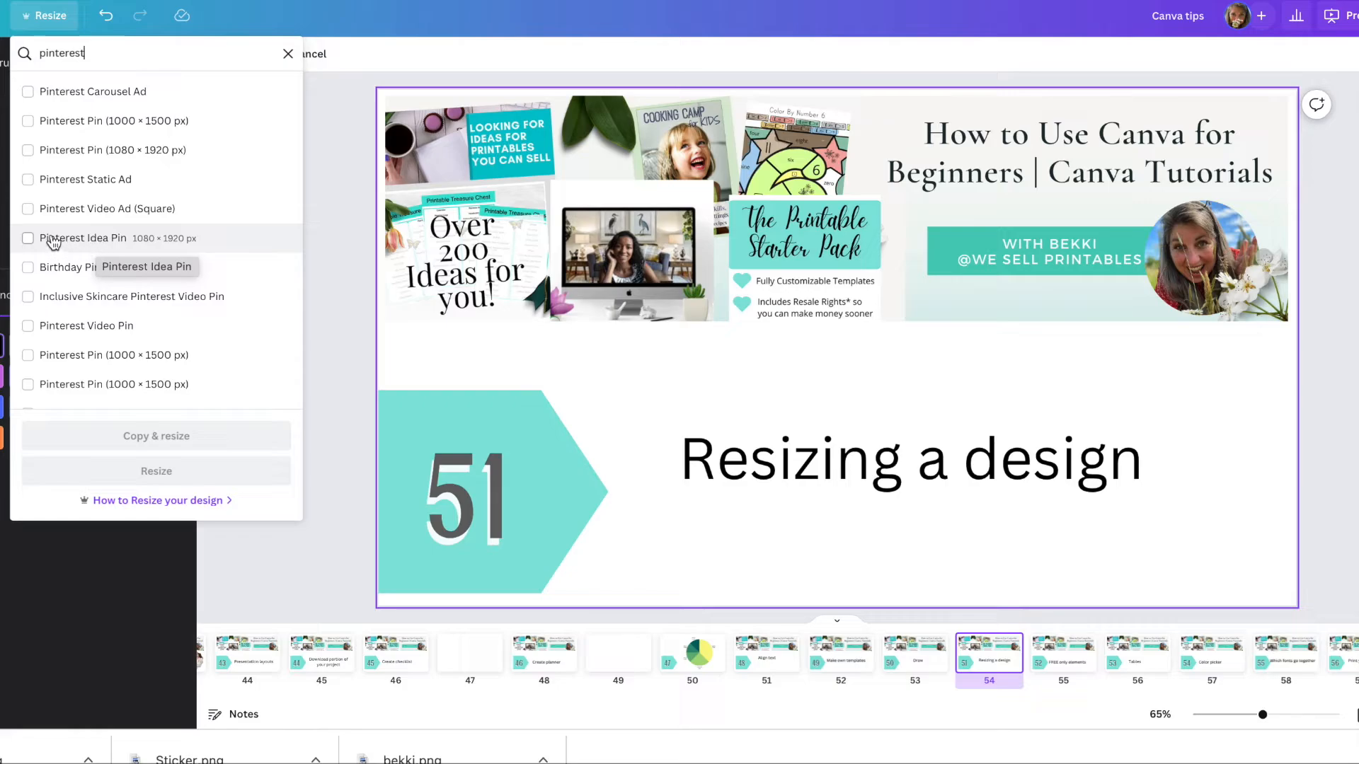
left_click(93, 245)
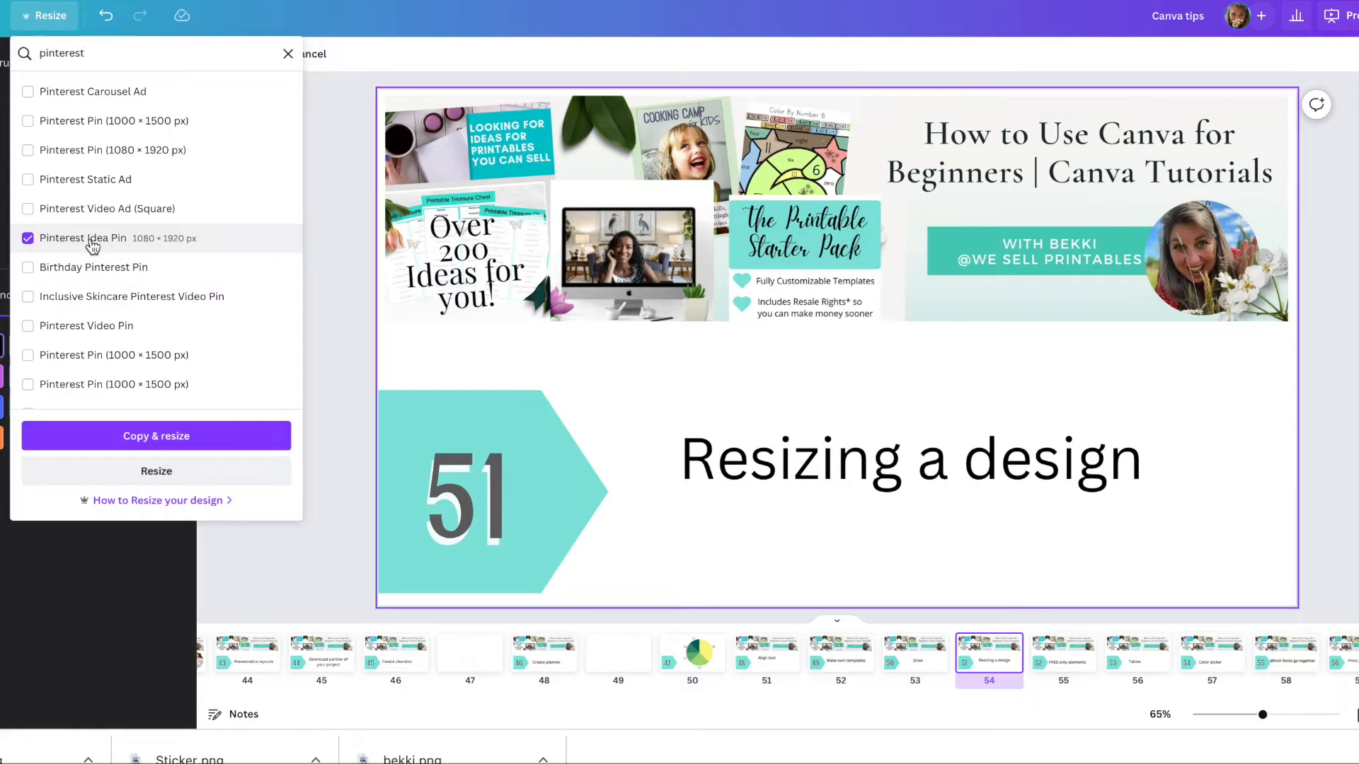
left_click(139, 437)
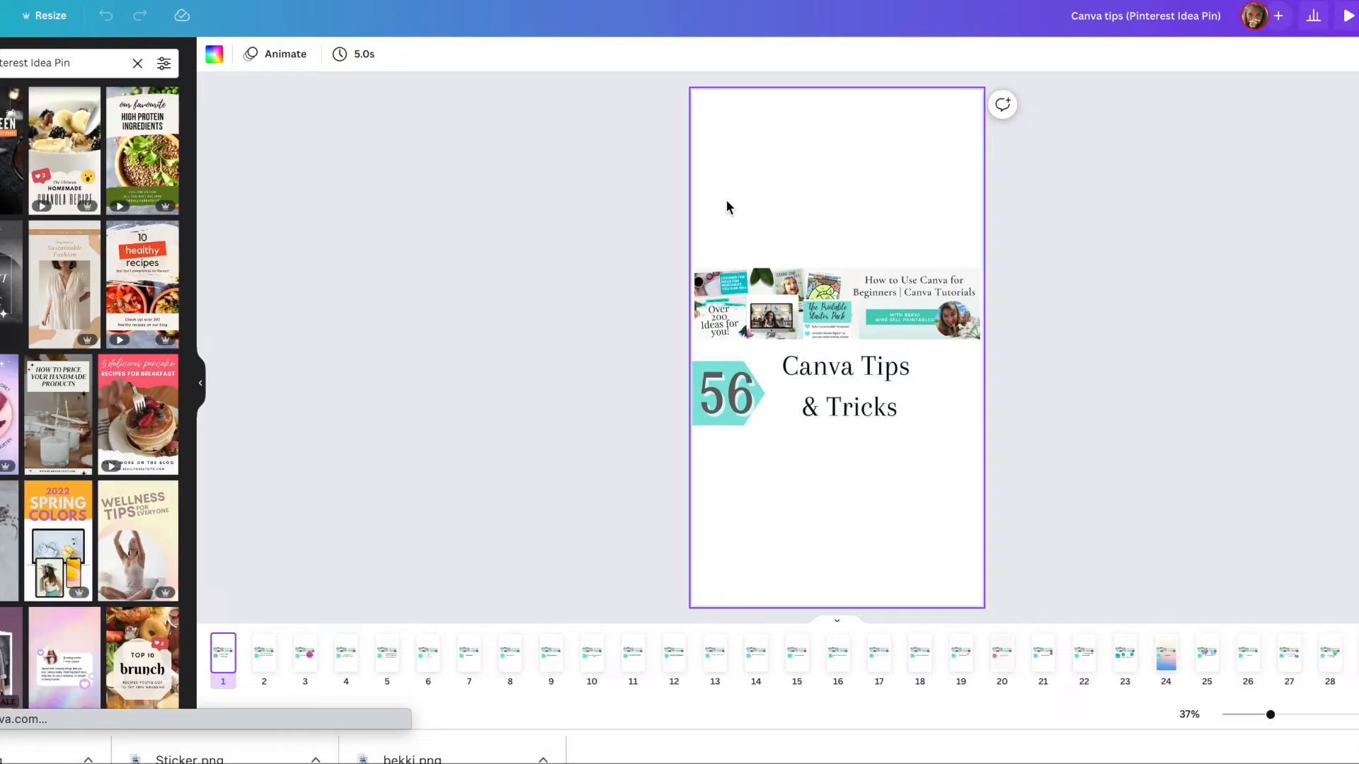
left_click_drag(697, 215, 949, 461)
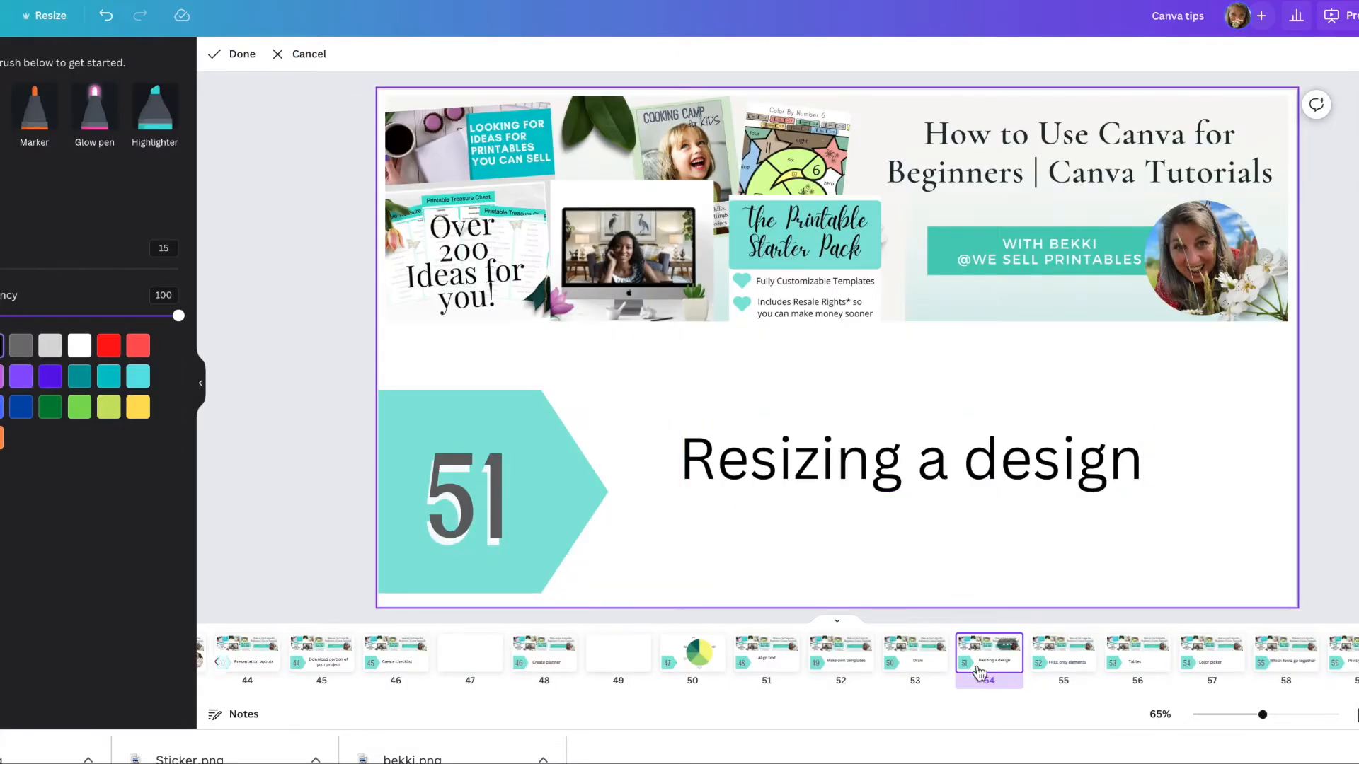
Open page 55, switch from the drawing tools to the elements library, and redo the drawing on page 53.
left_click(1059, 669)
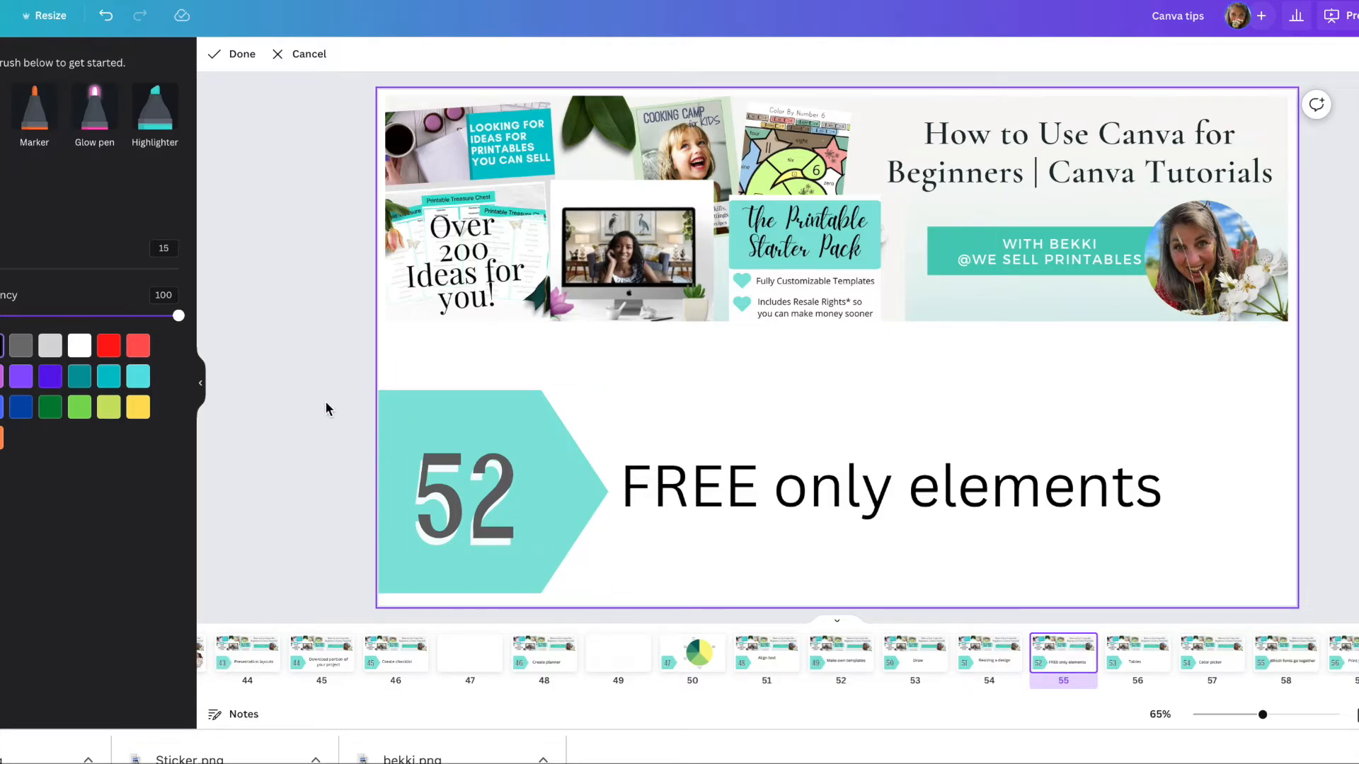
left_click(0, 115)
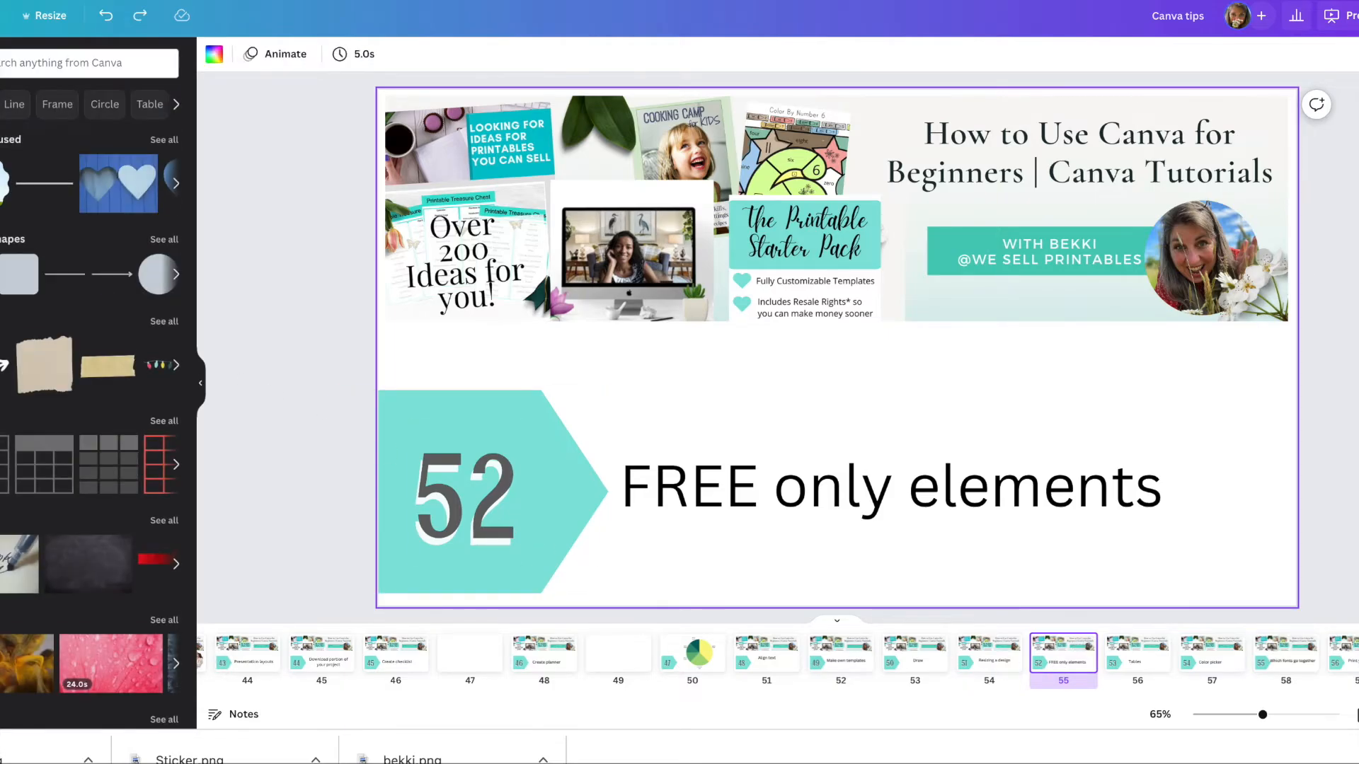
key("ctrl+y")
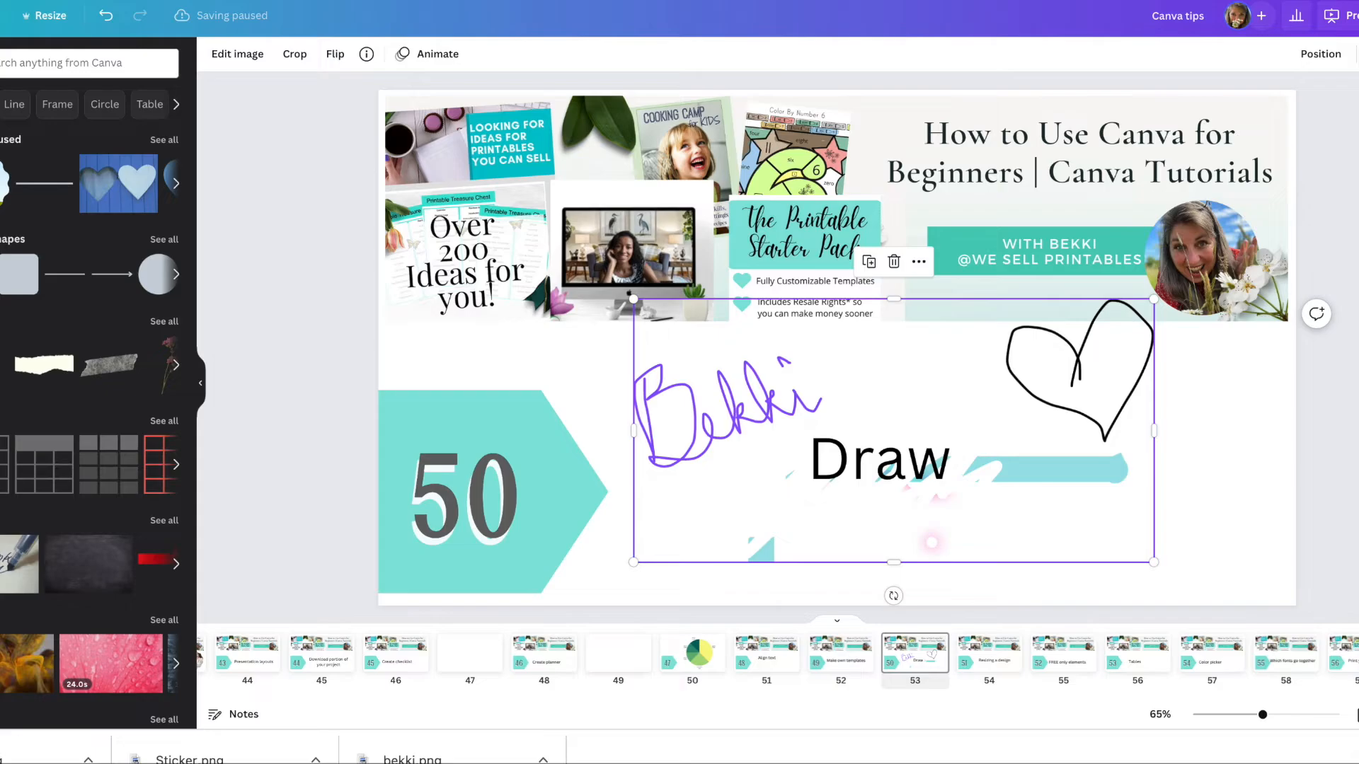
Return to page 55, search the elements for "heart" and filter the results to Free items only.
left_click(1141, 669)
left_click(1054, 666)
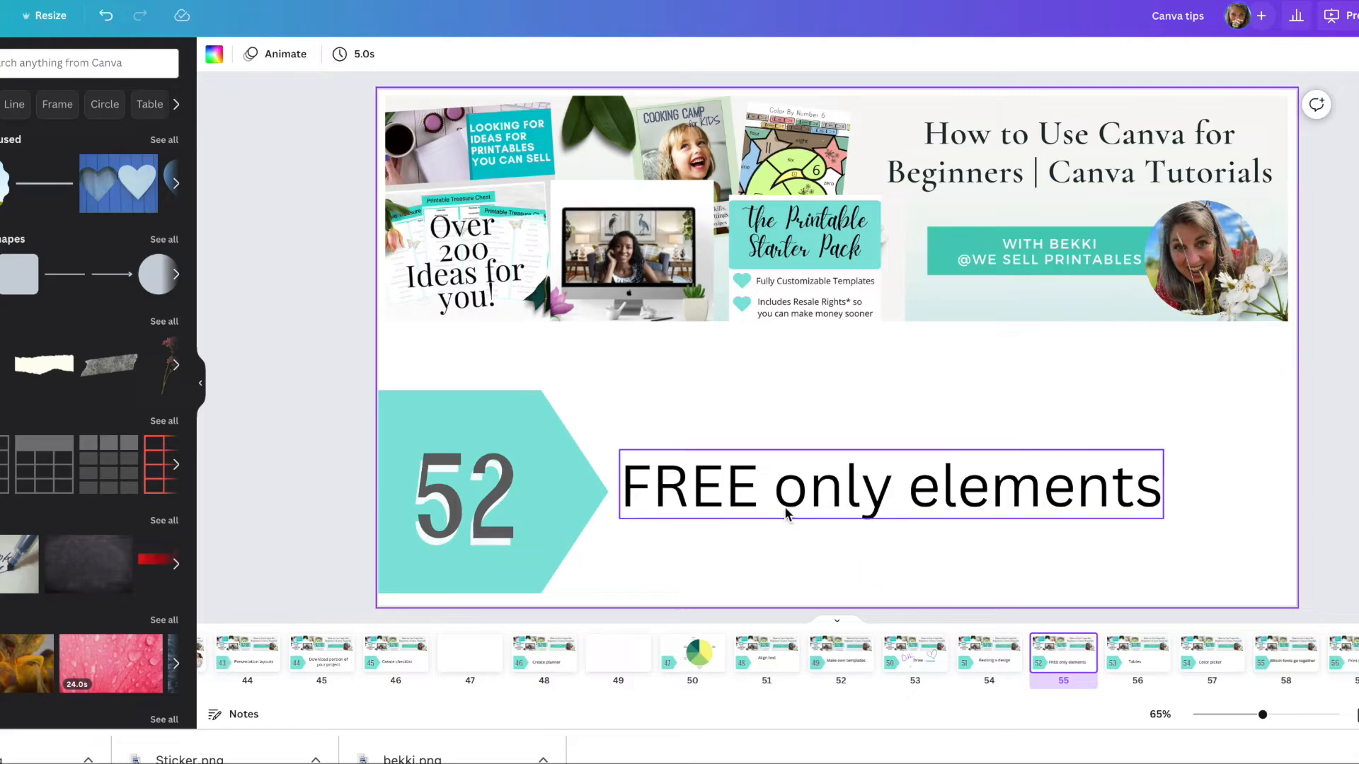
left_click(22, 62)
left_click(16, 138)
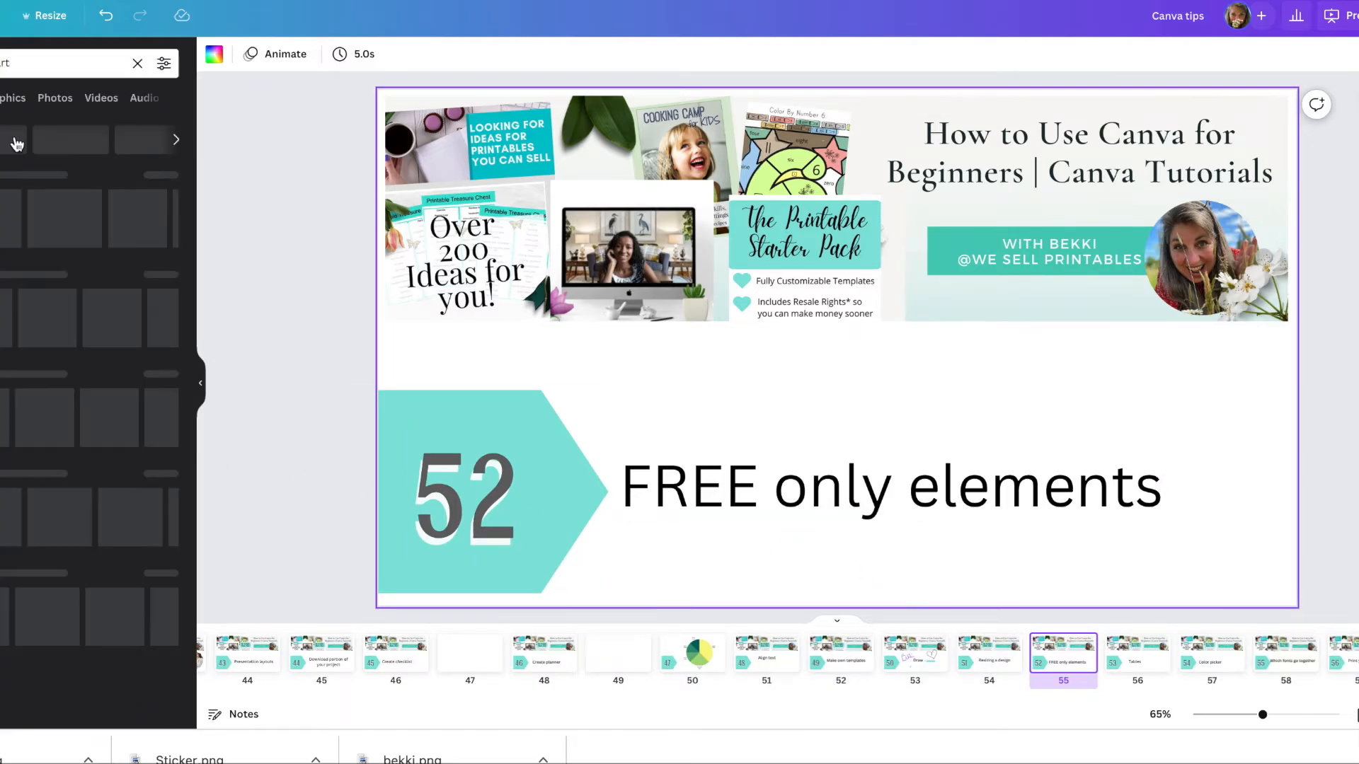
left_click(164, 64)
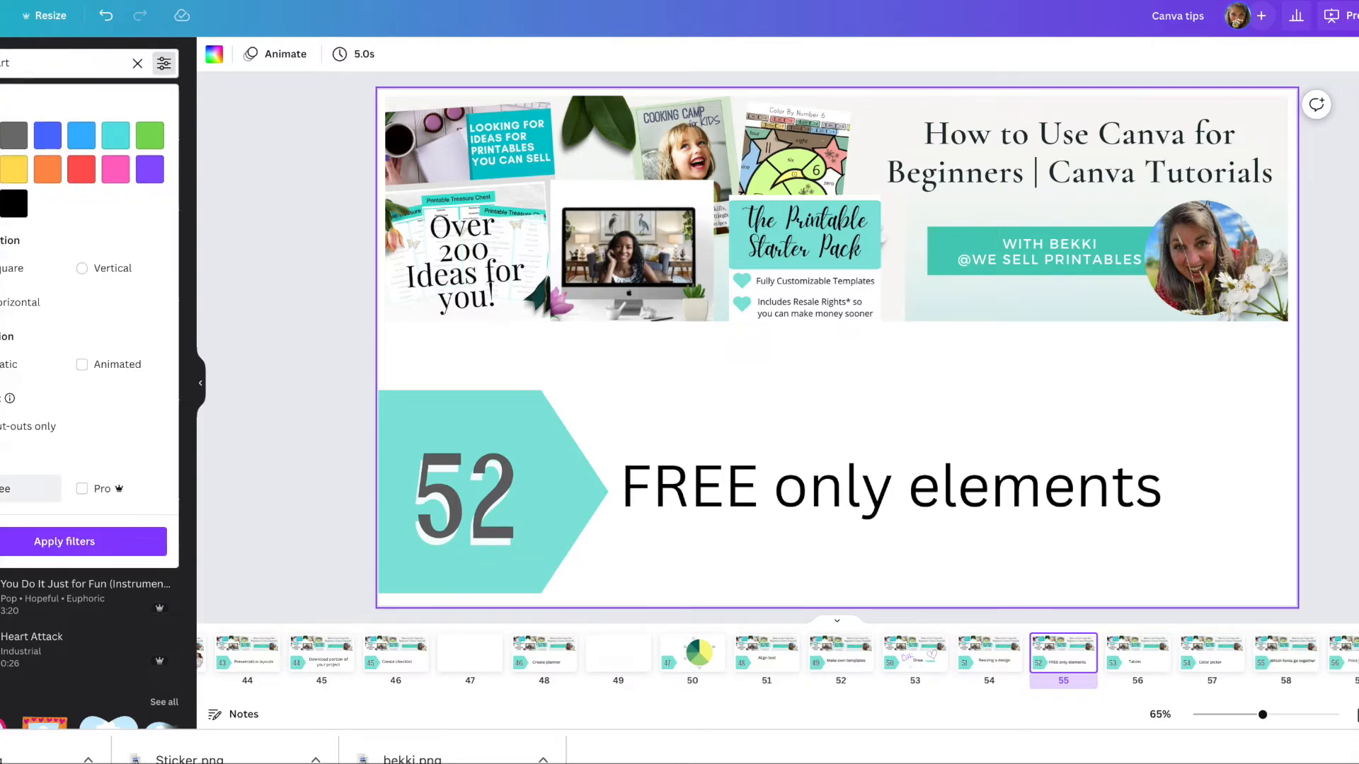
left_click(44, 546)
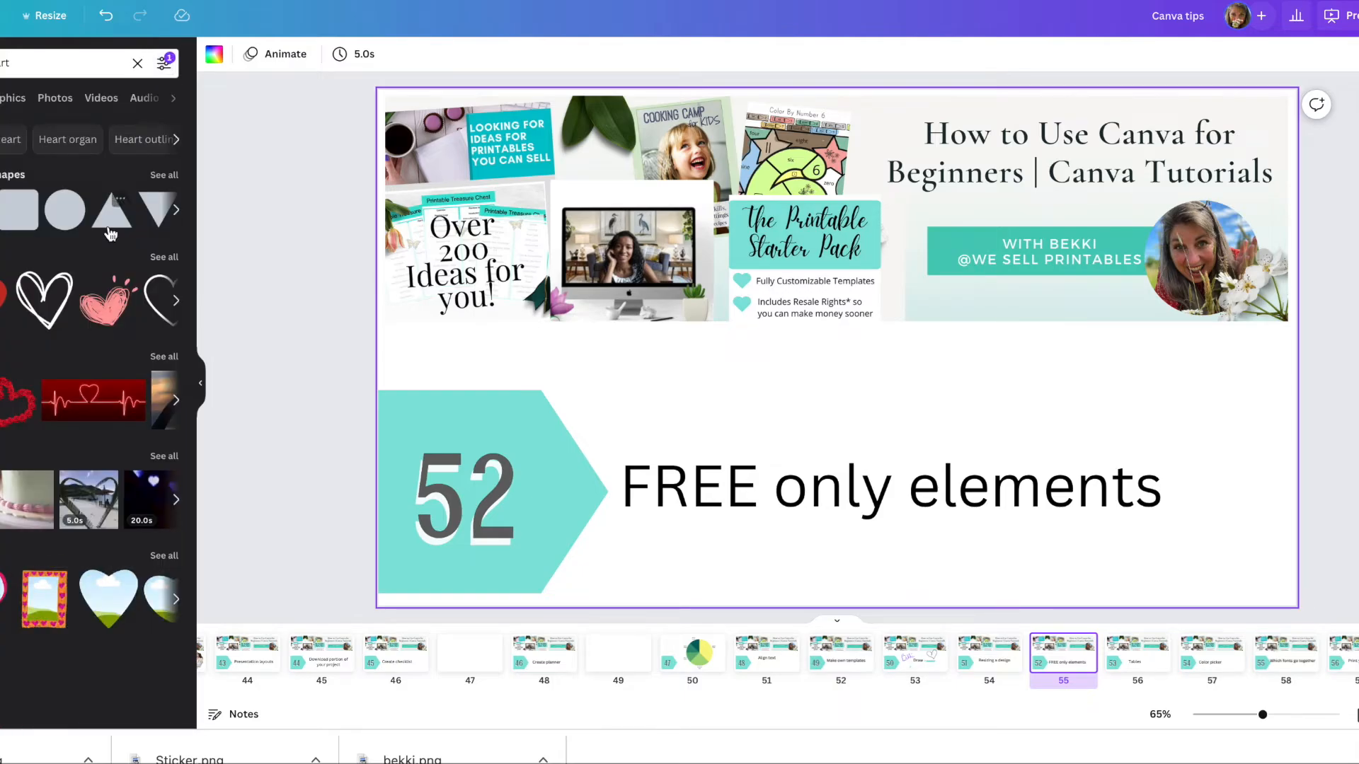
Open the photo library, filter the photos to Free items only, and browse the filtered results.
left_click(99, 409)
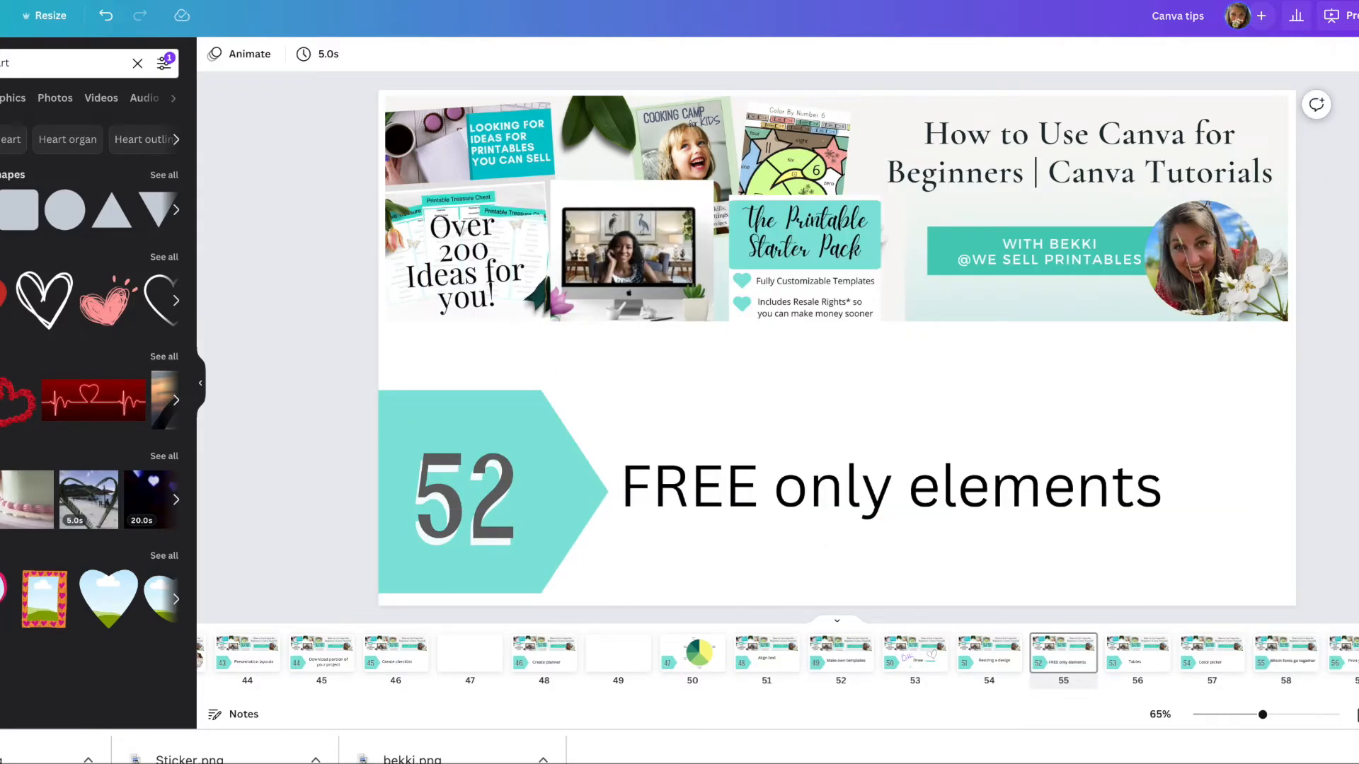
left_click(52, 65)
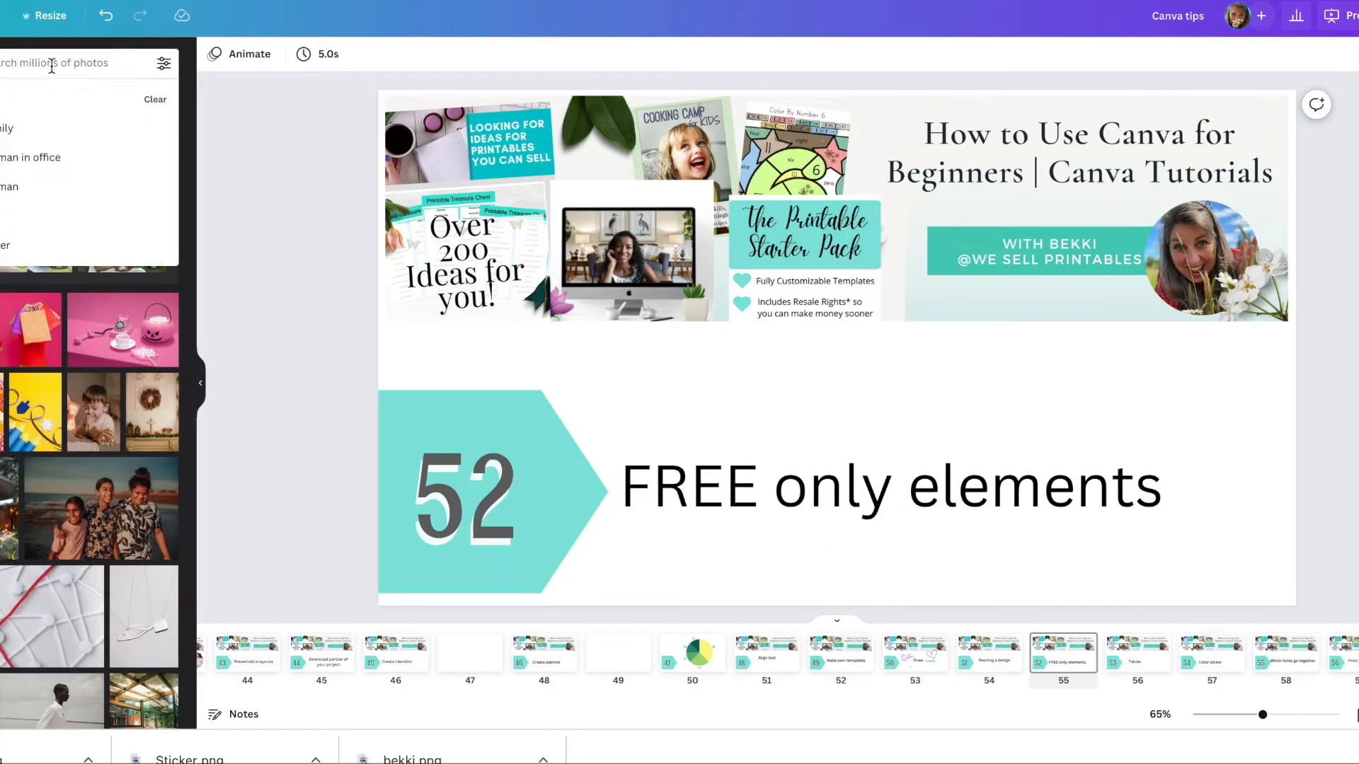
left_click(162, 73)
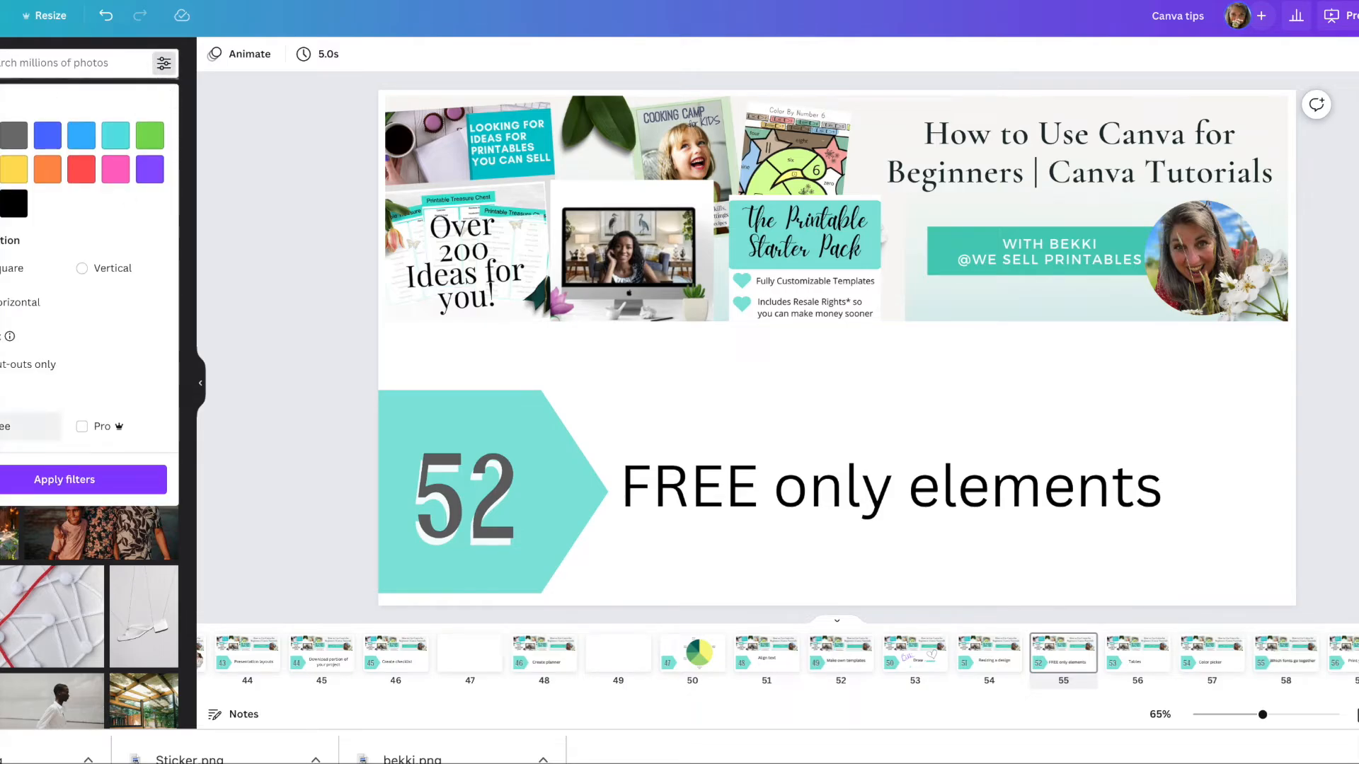
left_click(15, 477)
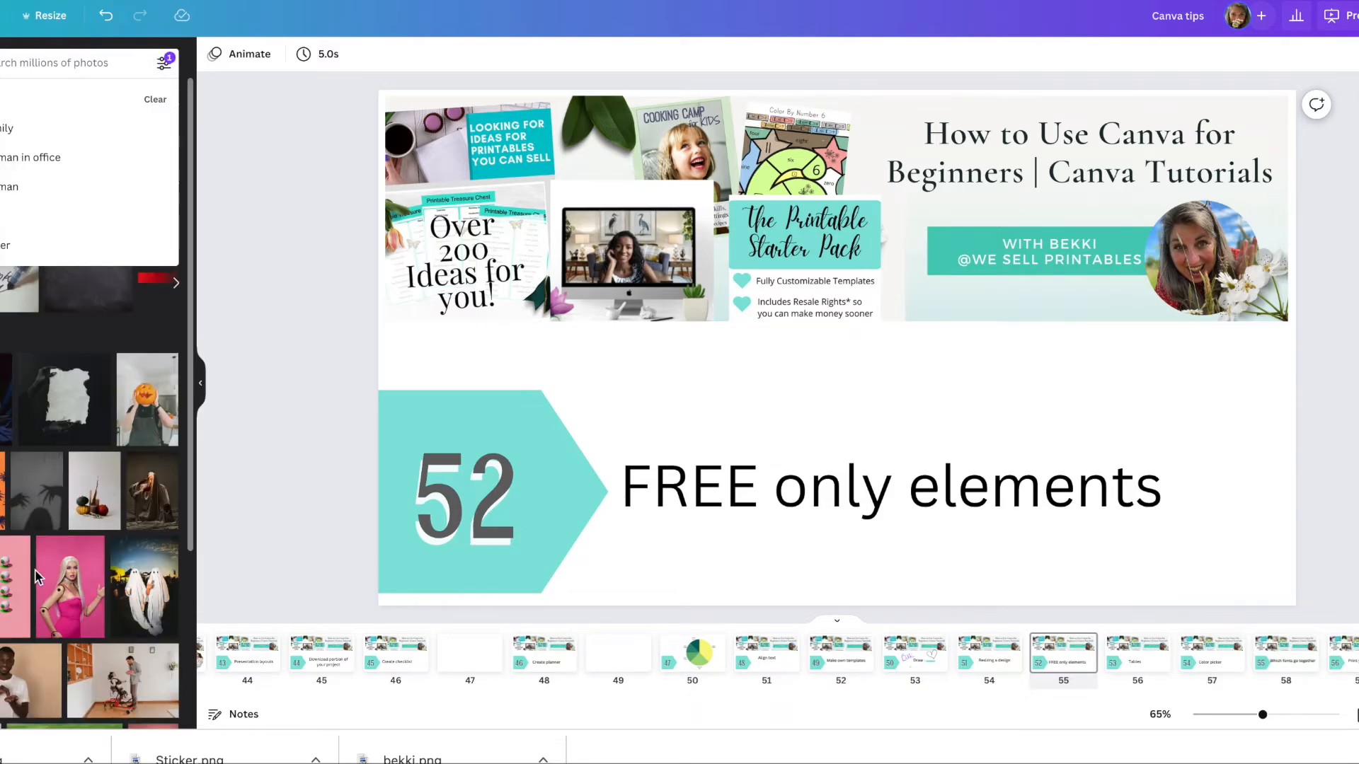
scroll(35, 569, "down", 3)
scroll(37, 579, "down", 5)
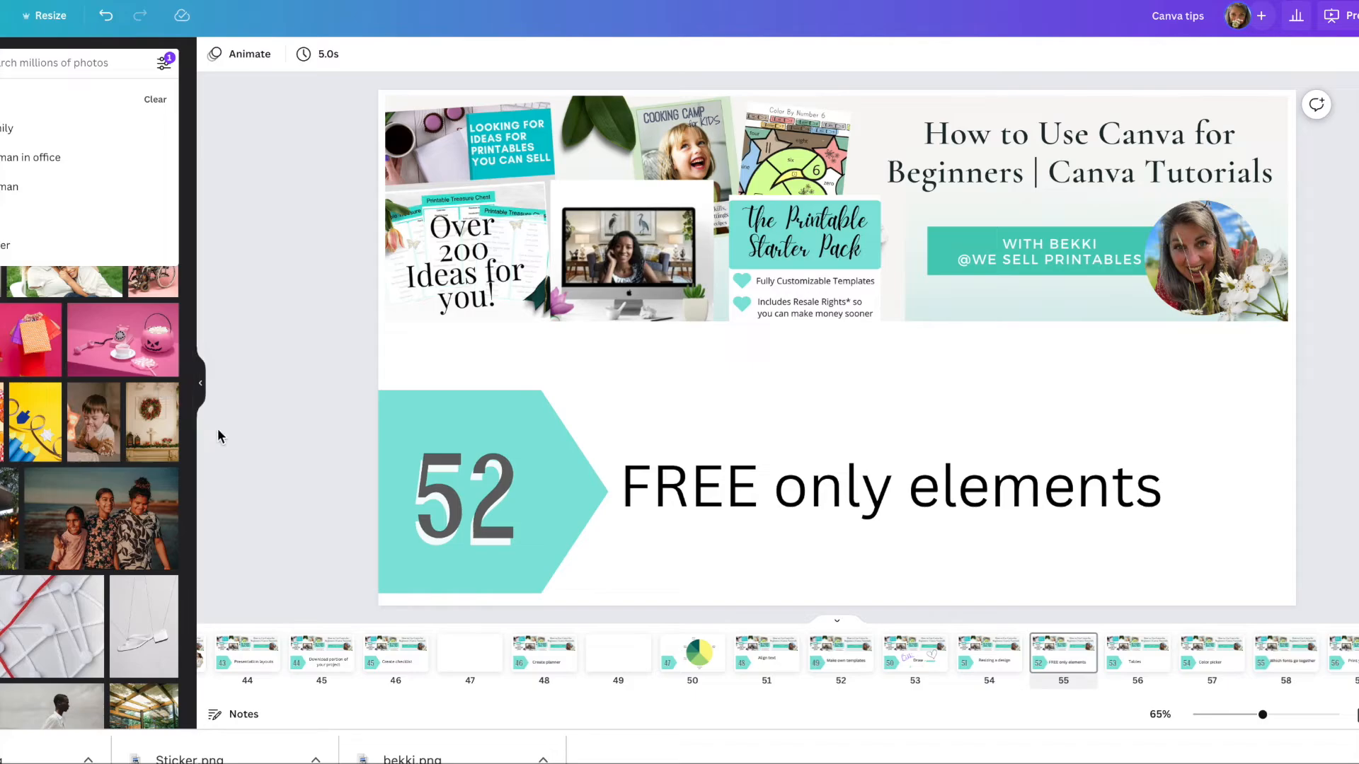
On page 56, clear the element search, insert a three-column table with a black header row, and place it beside the Tables title.
left_click(1138, 663)
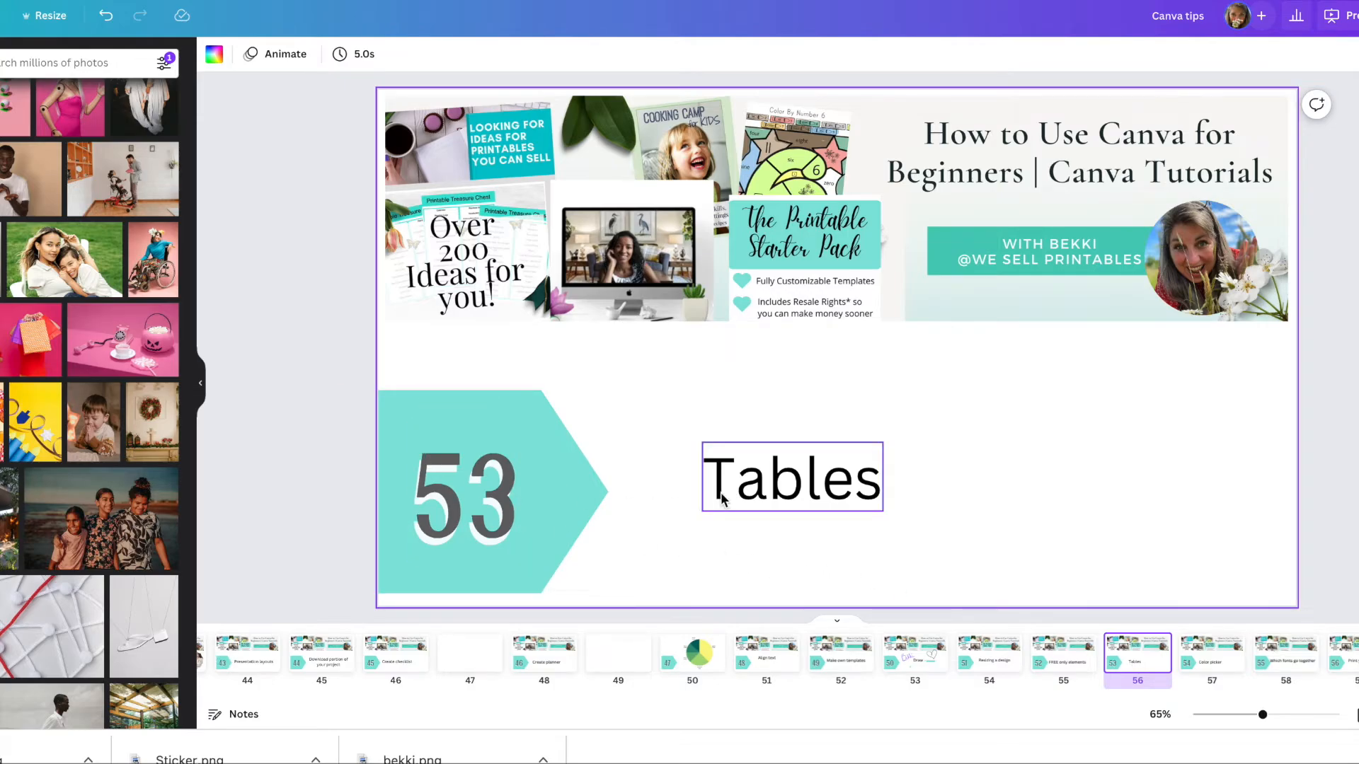
left_click(0, 117)
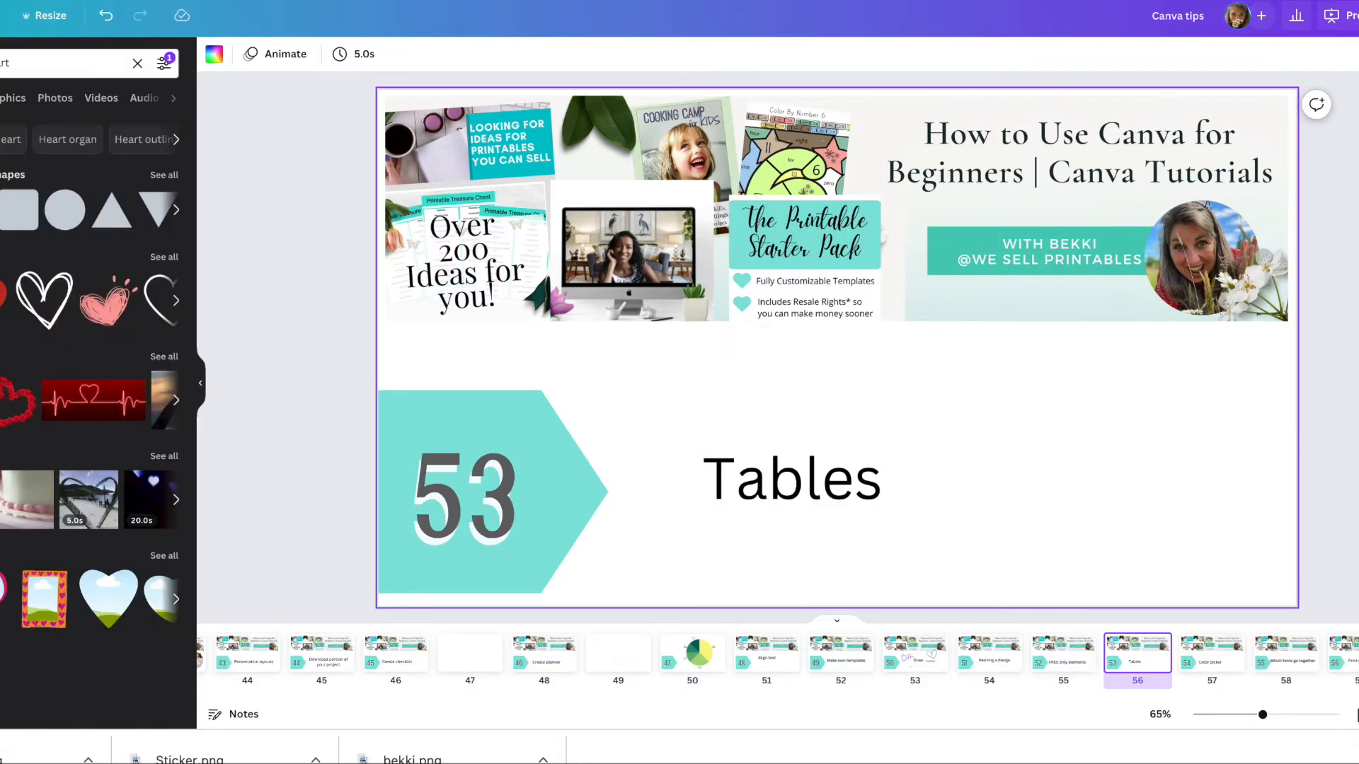
left_click(138, 64)
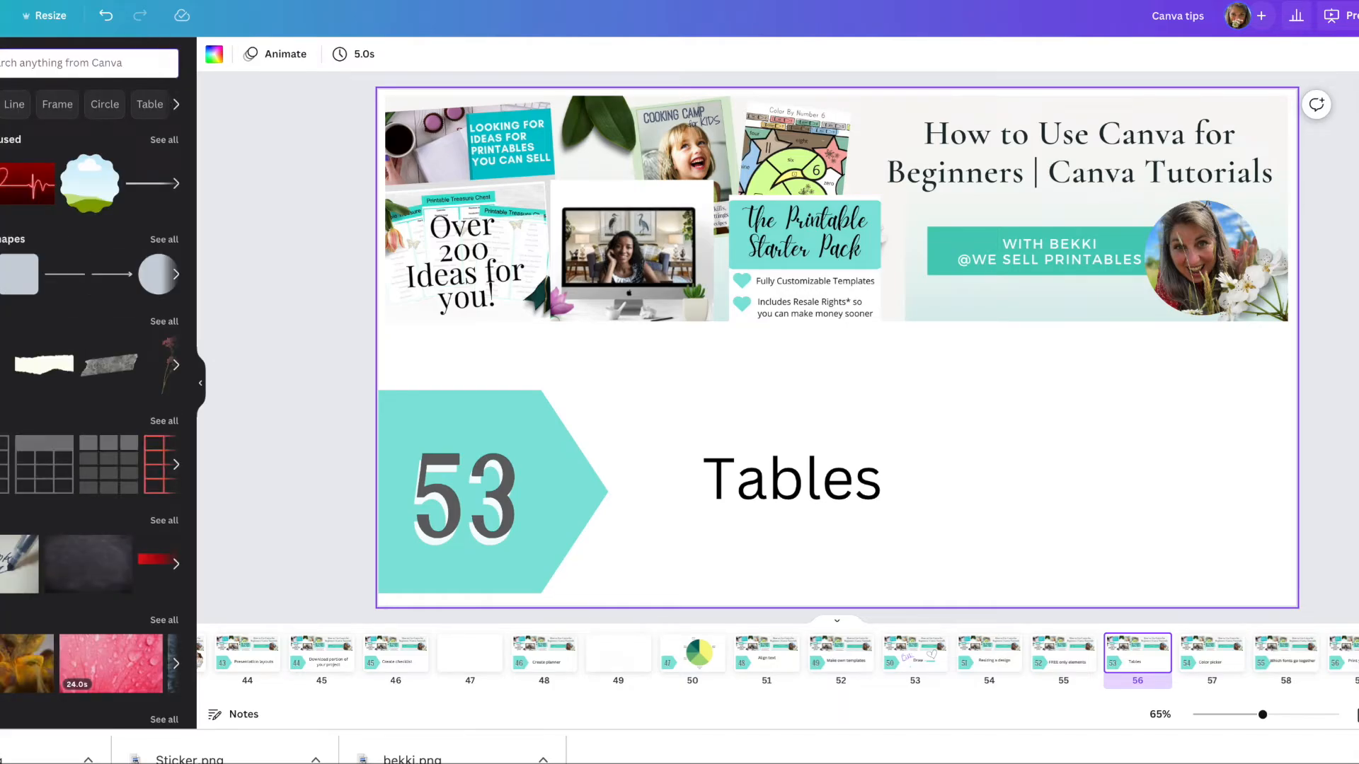
left_click(157, 423)
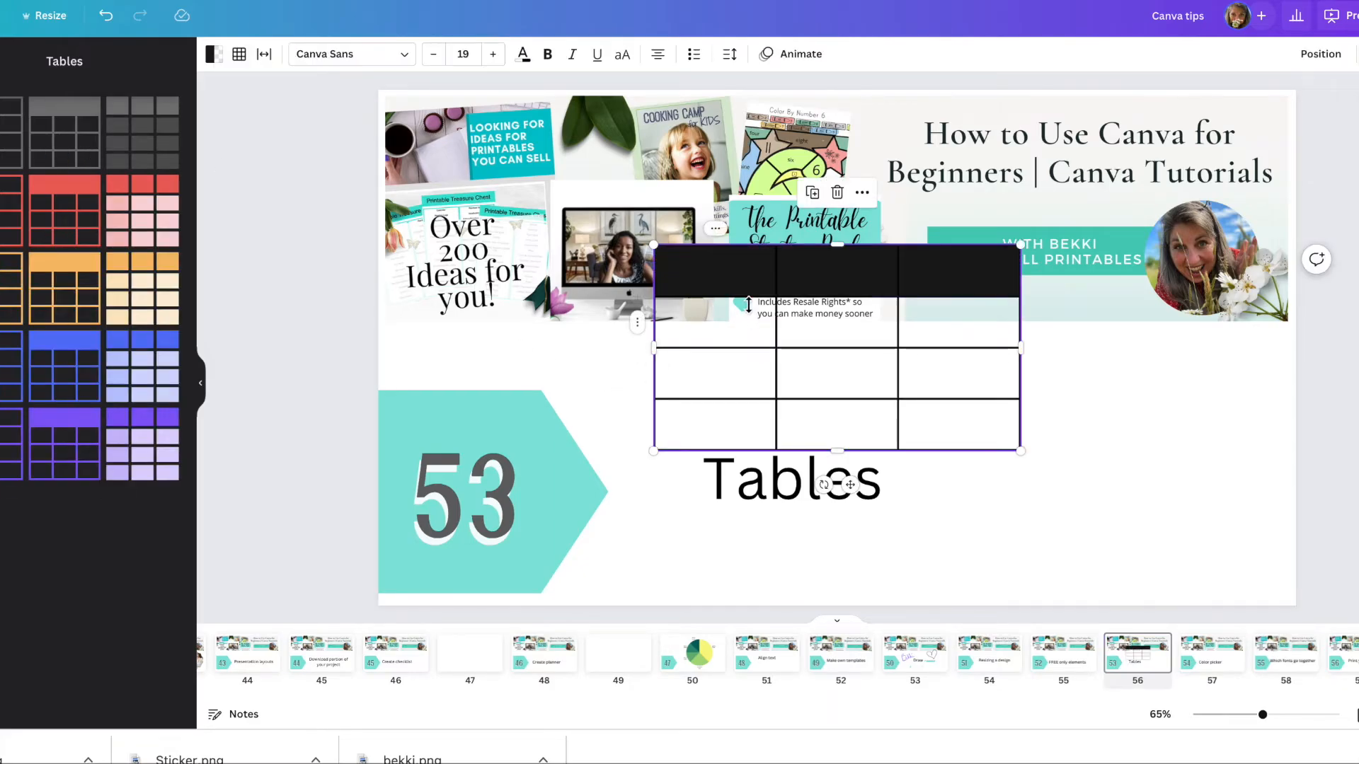
left_click_drag(746, 282, 961, 392)
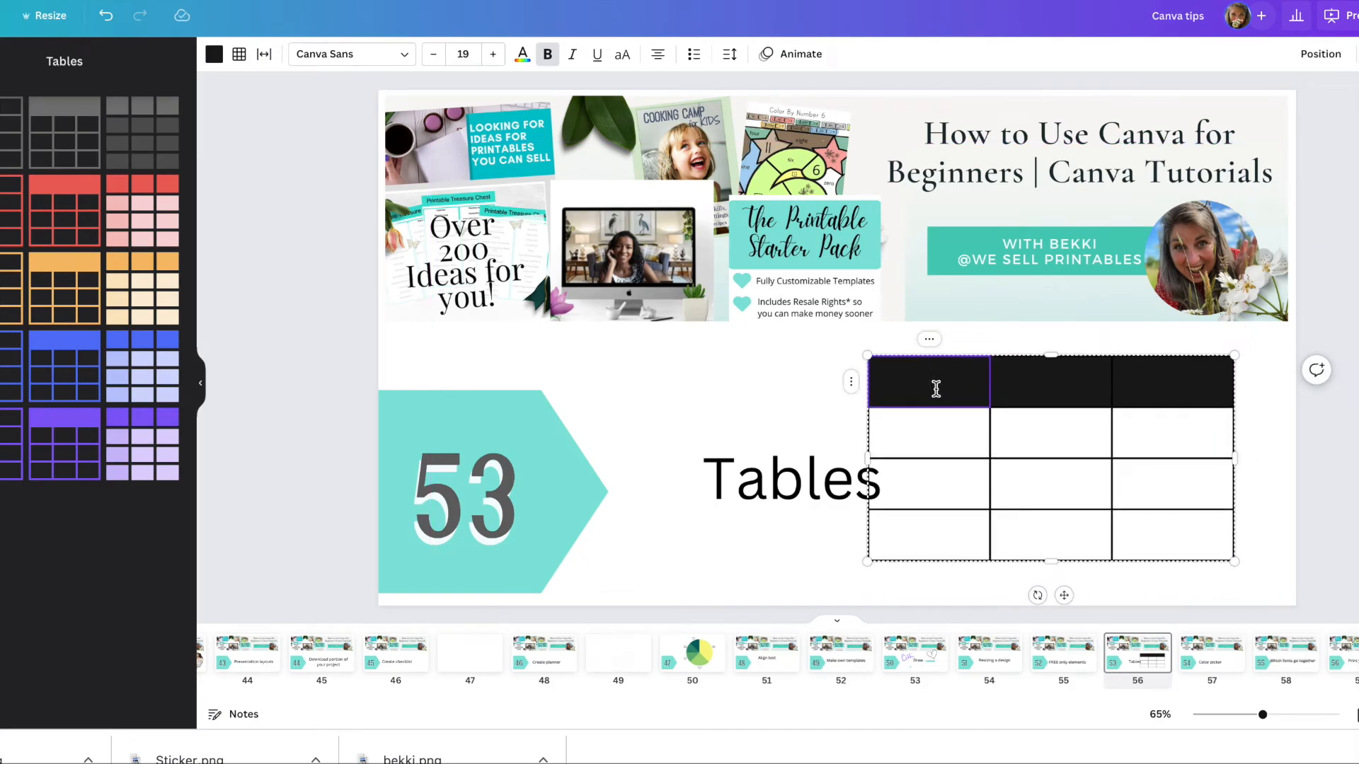
Enter "Text" in the table's first header cell and fill the second header cell with light turquoise.
type("\\")
type("xt")
left_click(932, 434)
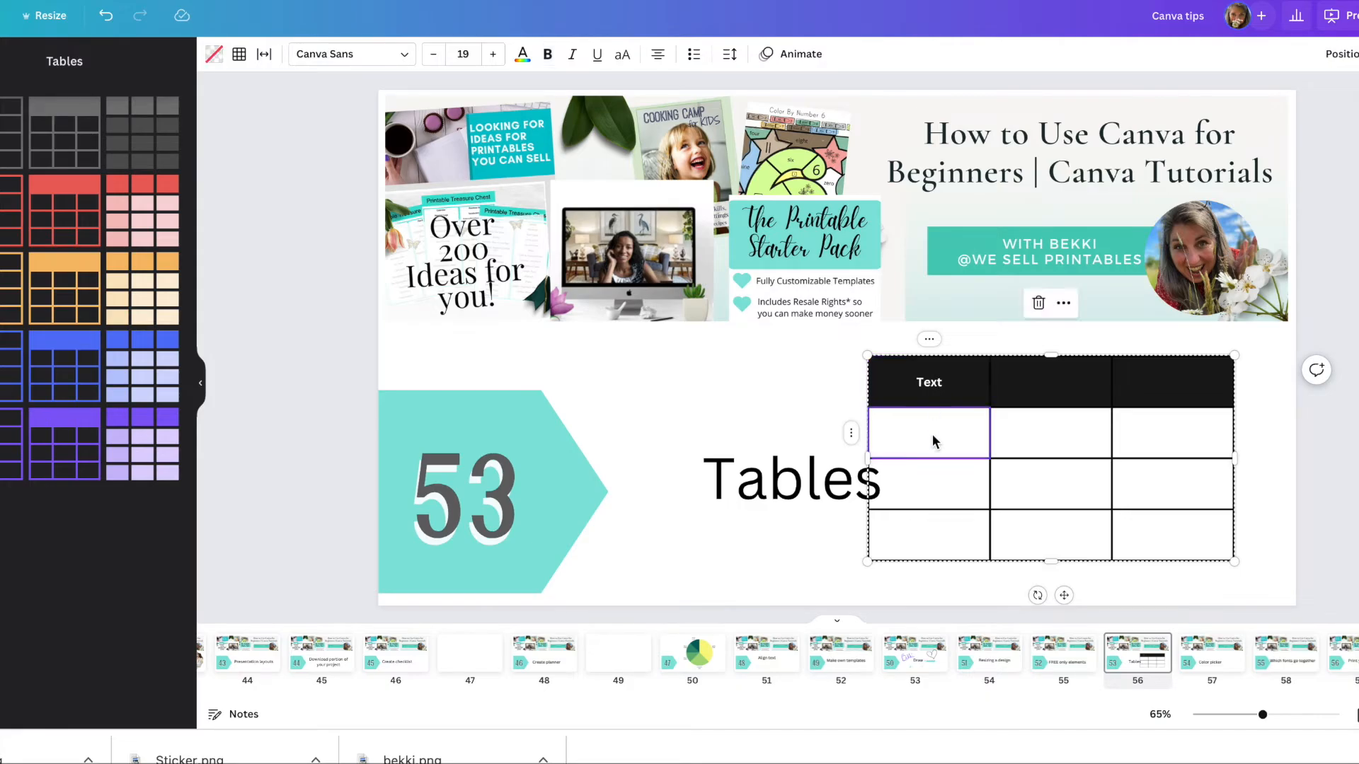
left_click(1017, 387)
left_click(215, 57)
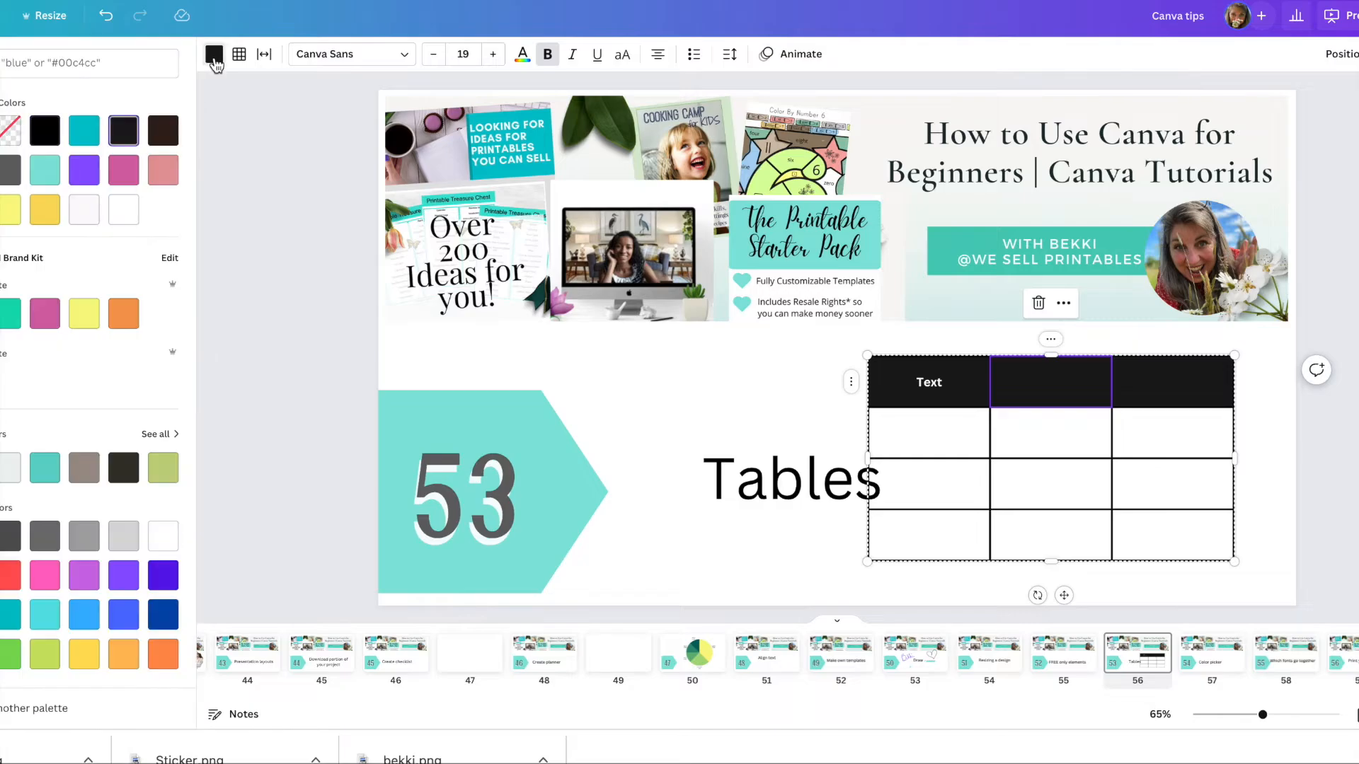
left_click(44, 170)
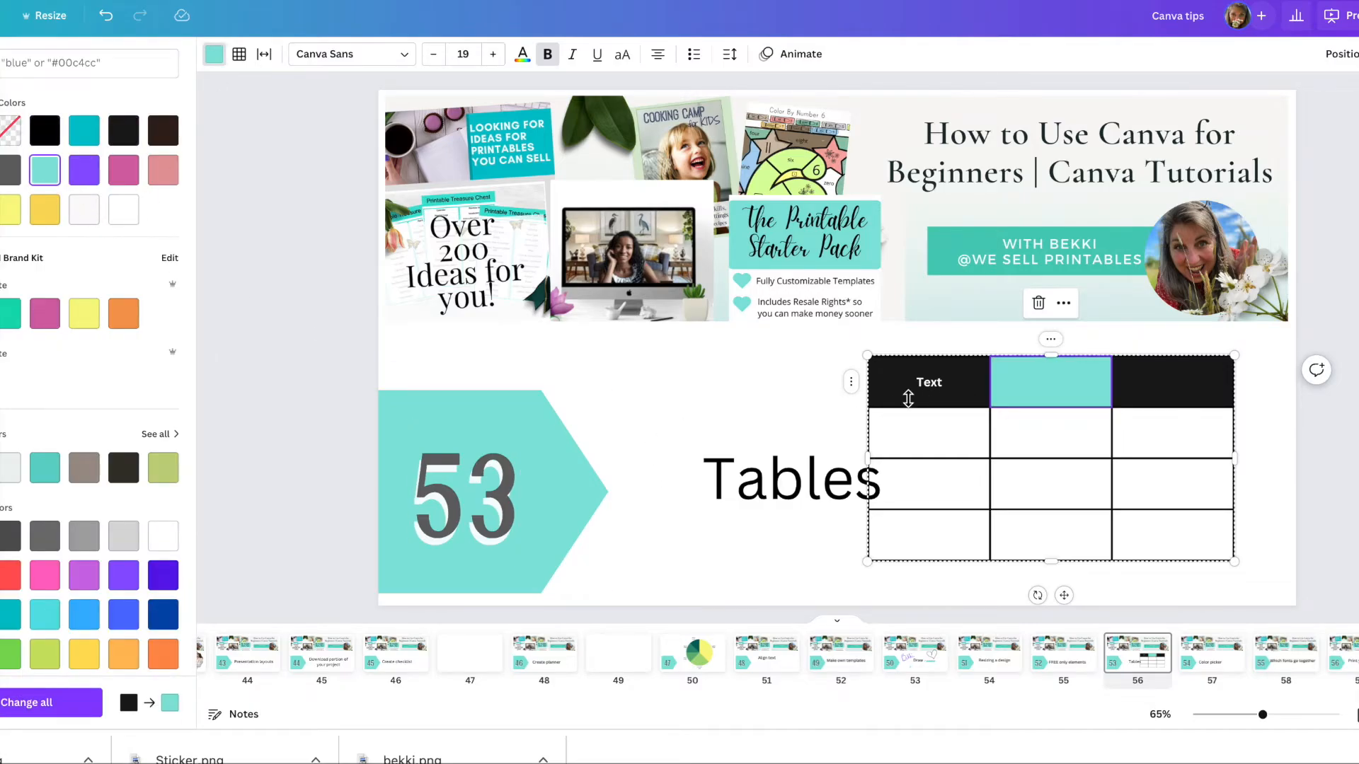
Move the Tables title away from the table, into the space next to the number 53 arrow.
left_click(787, 507)
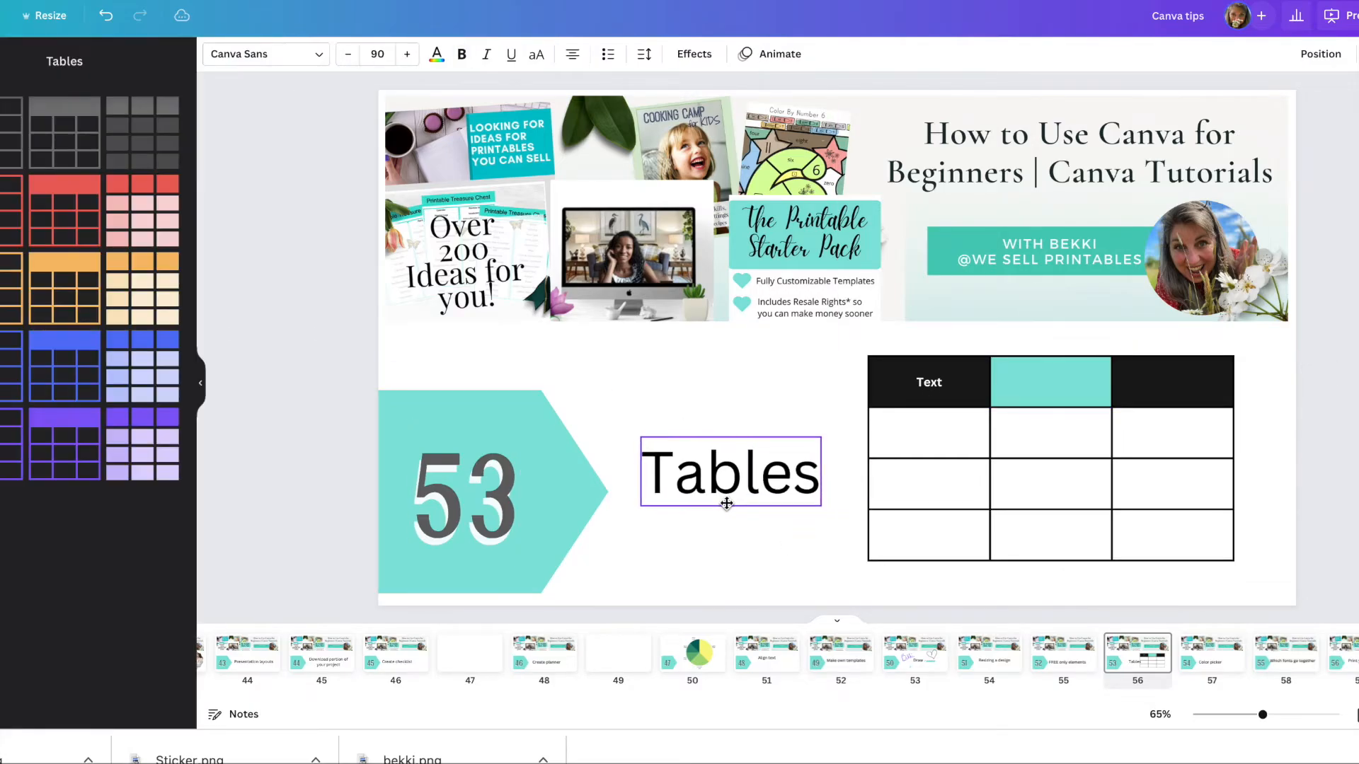
left_click_drag(726, 503, 712, 507)
left_click(894, 400)
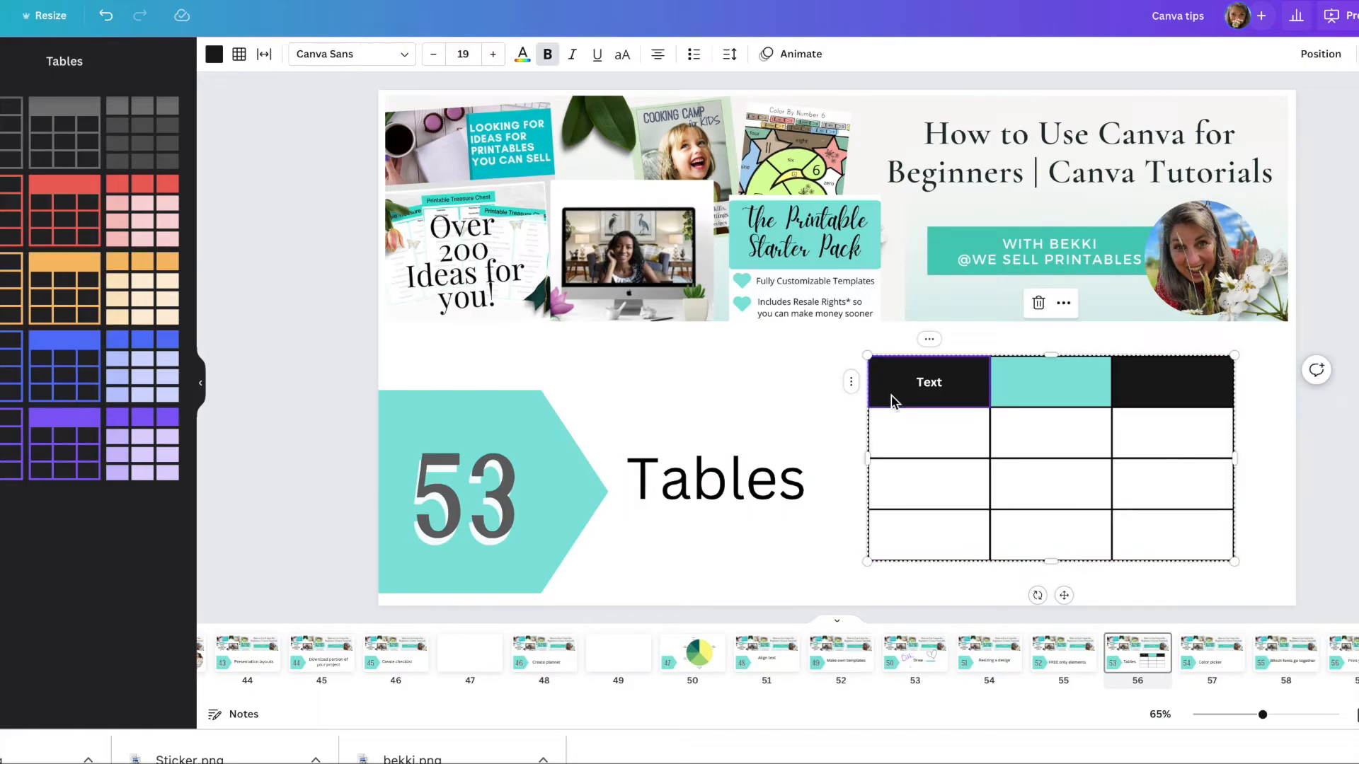
Open page 57, the Color picker tip, and collapse the tables side panel.
left_click(1216, 669)
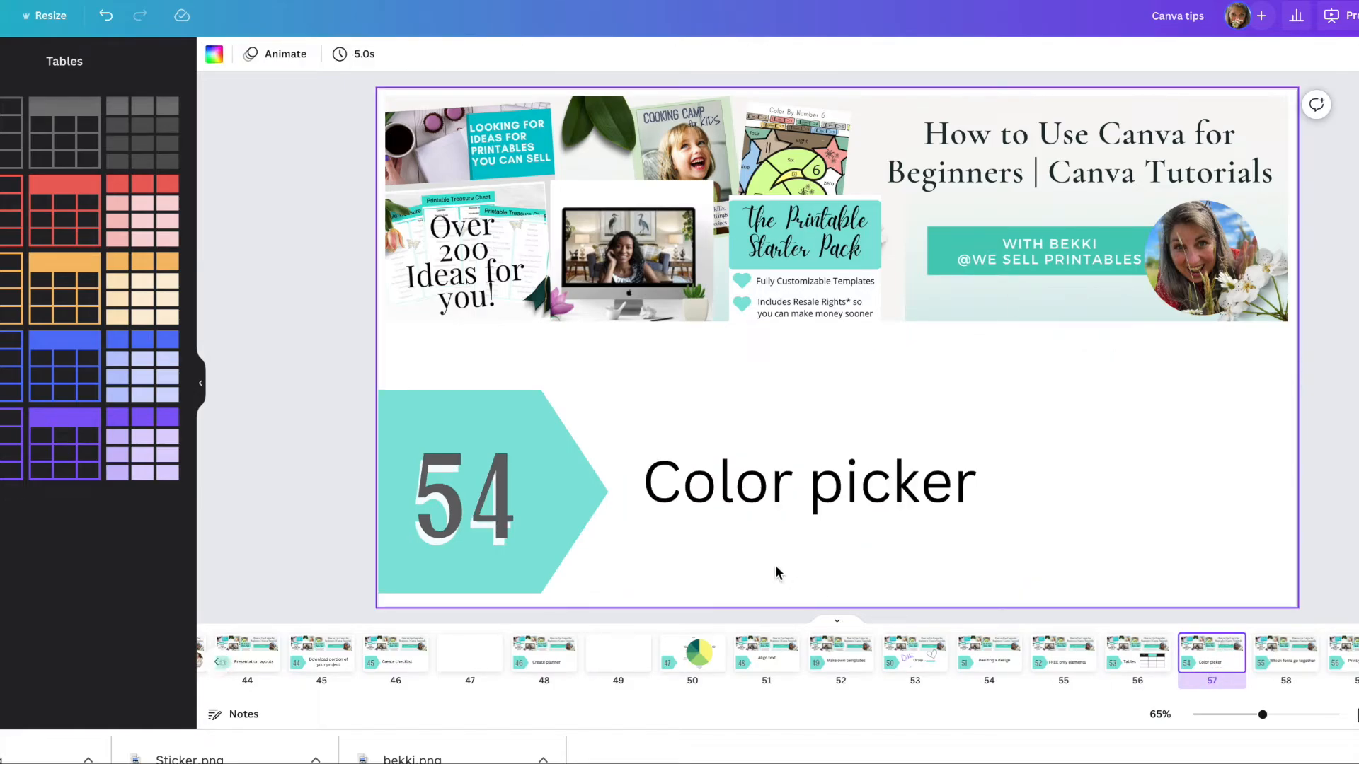
left_click(195, 372)
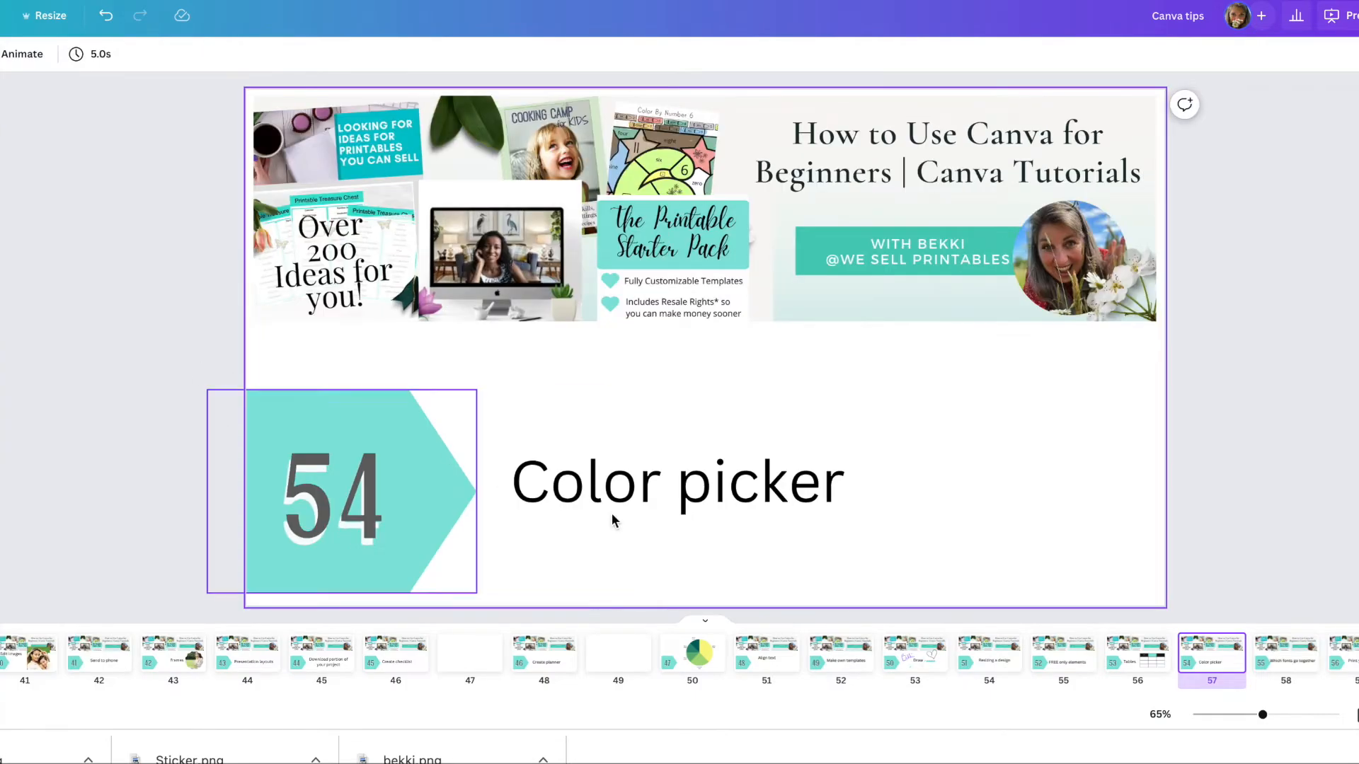
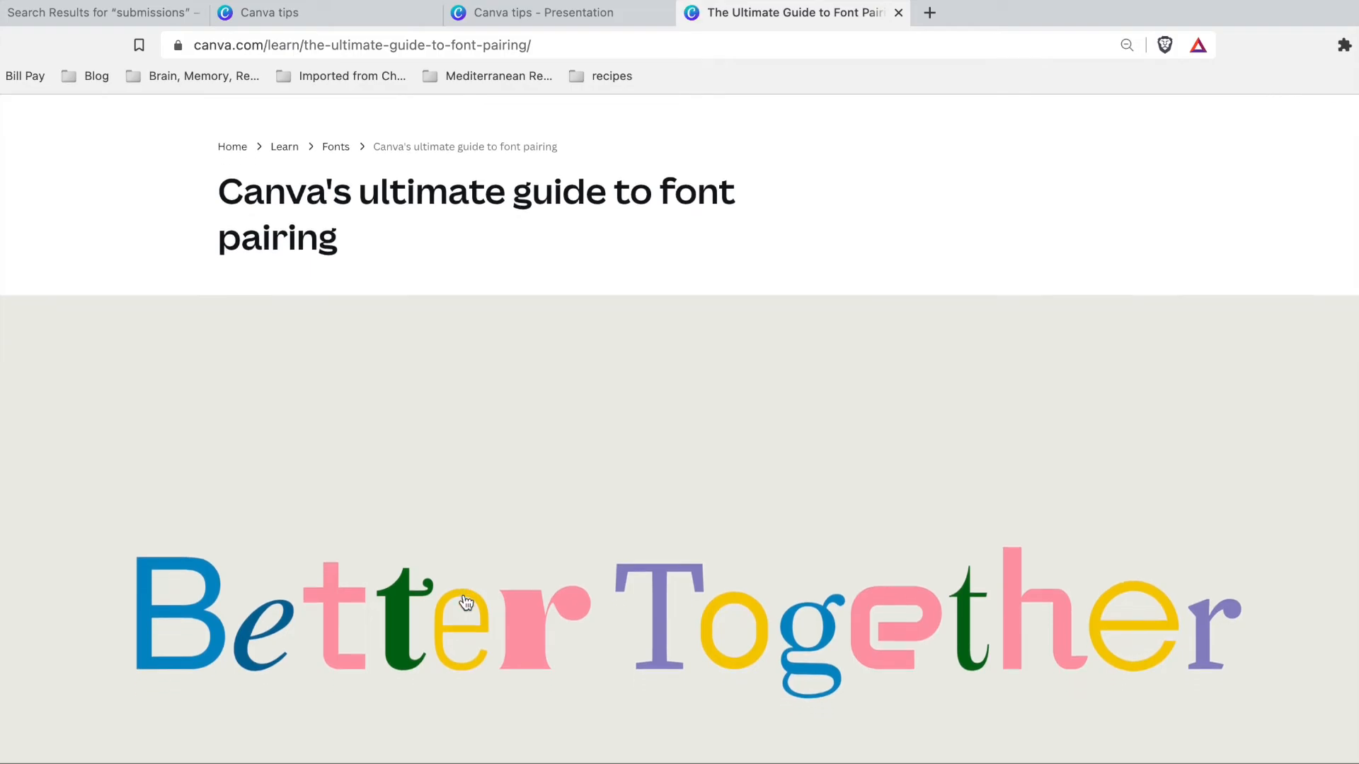
Examine Canva's ultimate guide to font pairing, from the typography infographics through the design publication, resumé and sports pairings.
scroll(466, 602, "down", 10)
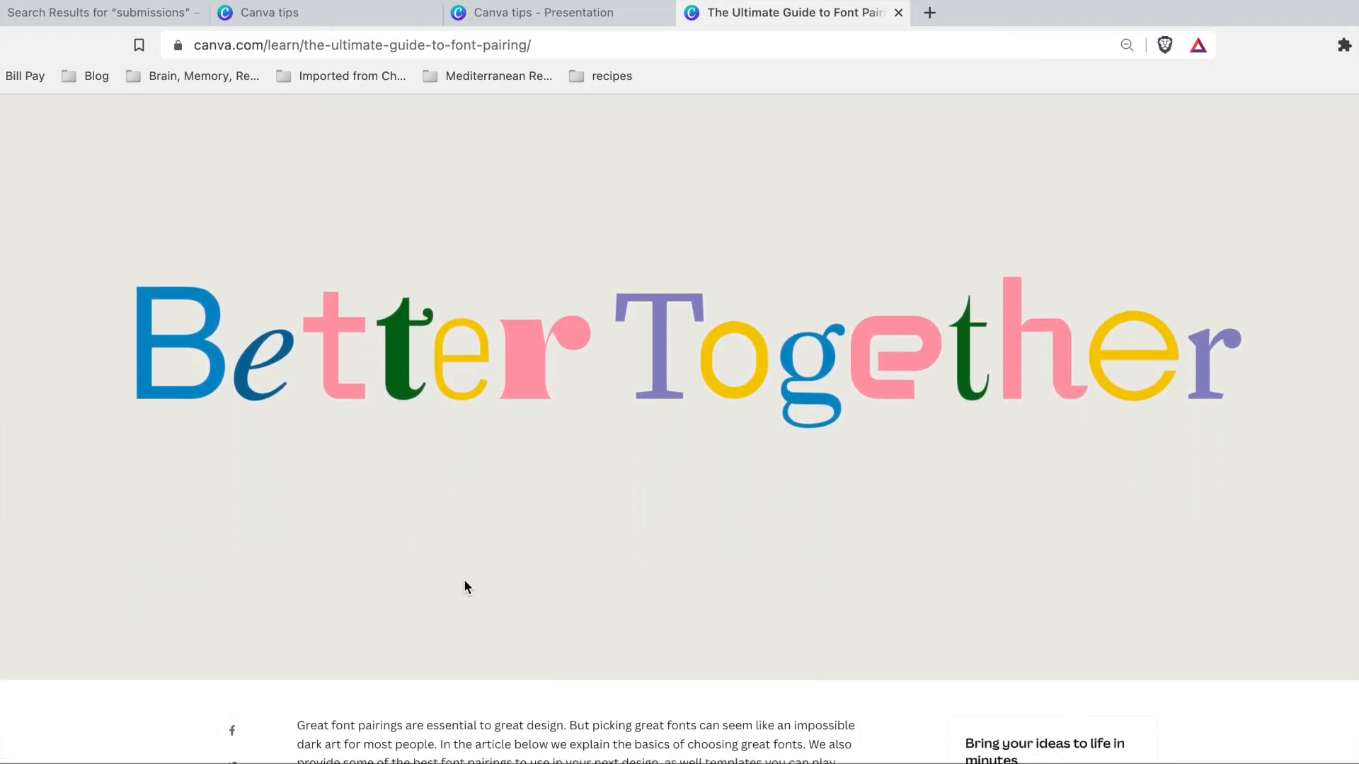
scroll(466, 581, "down", 3)
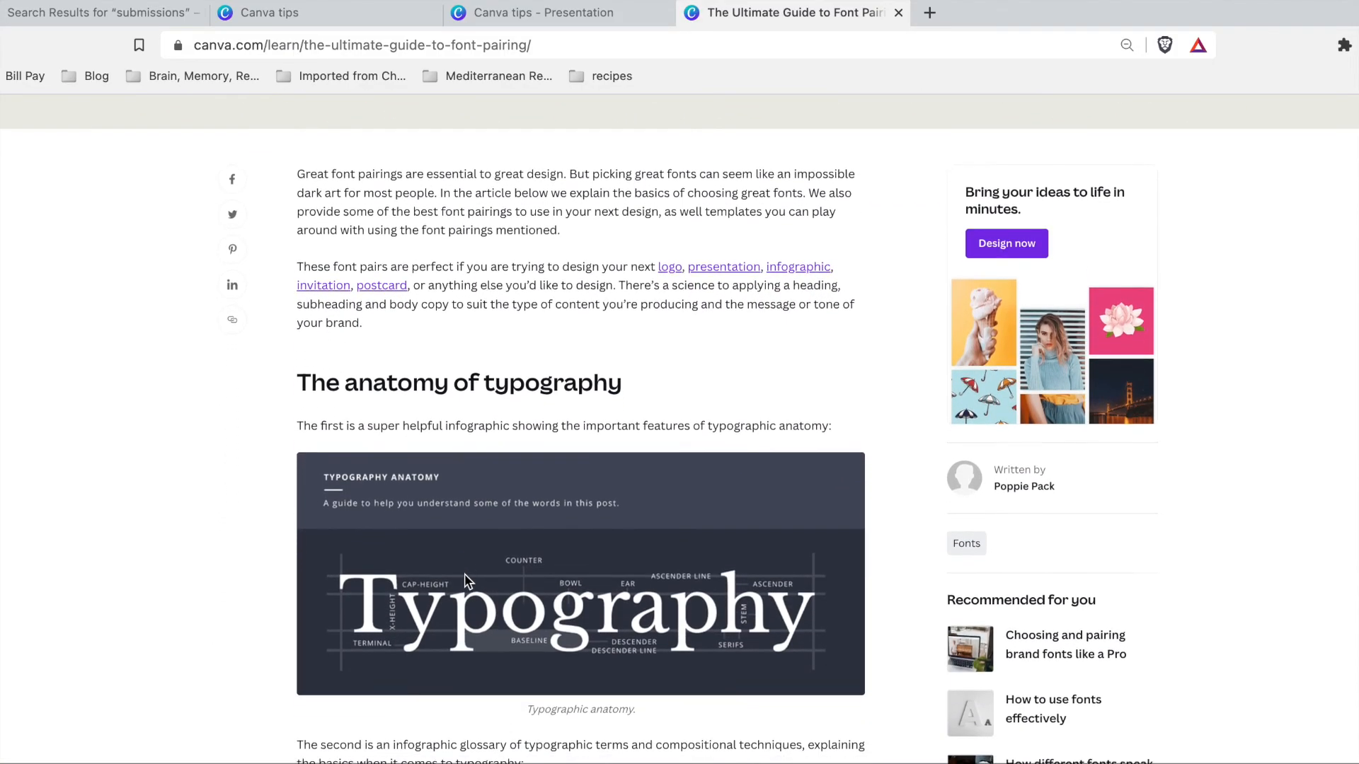
scroll(466, 580, "down", 10)
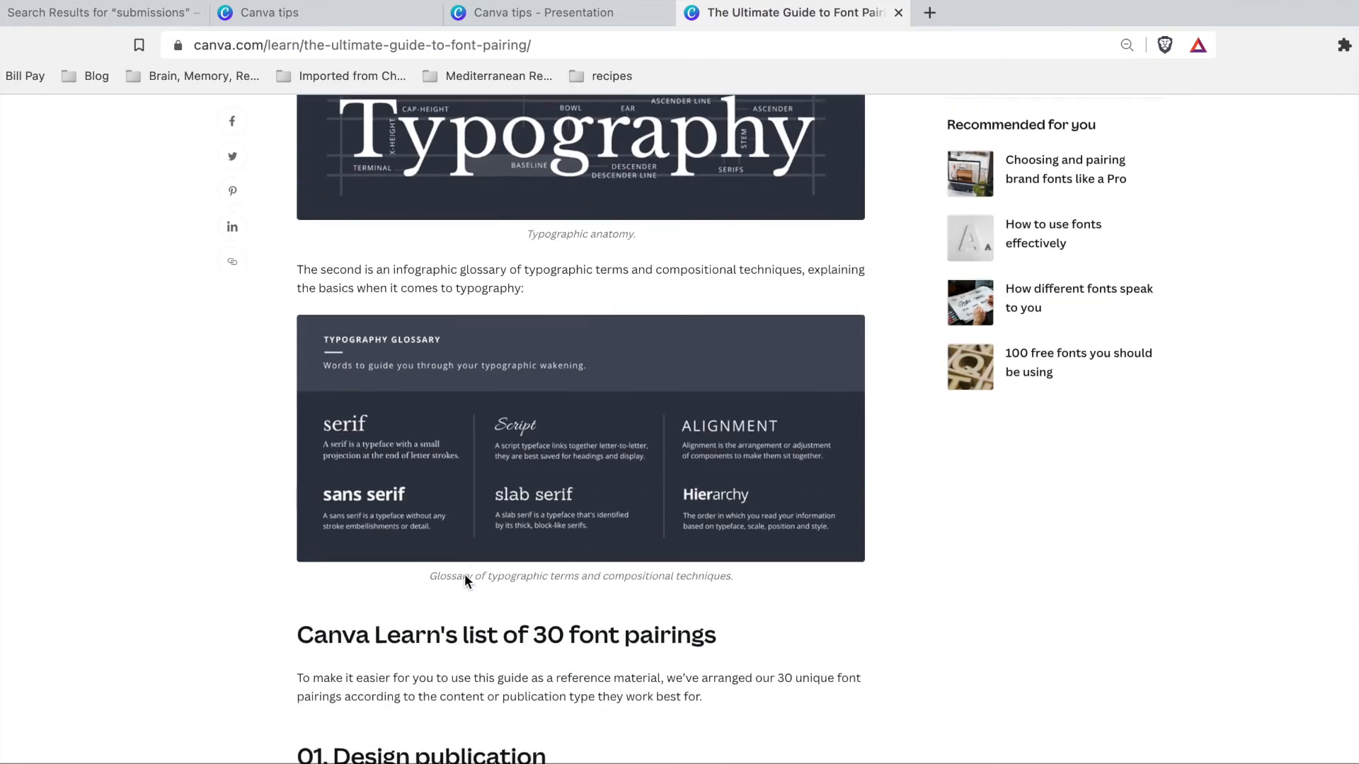
scroll(467, 580, "down", 1)
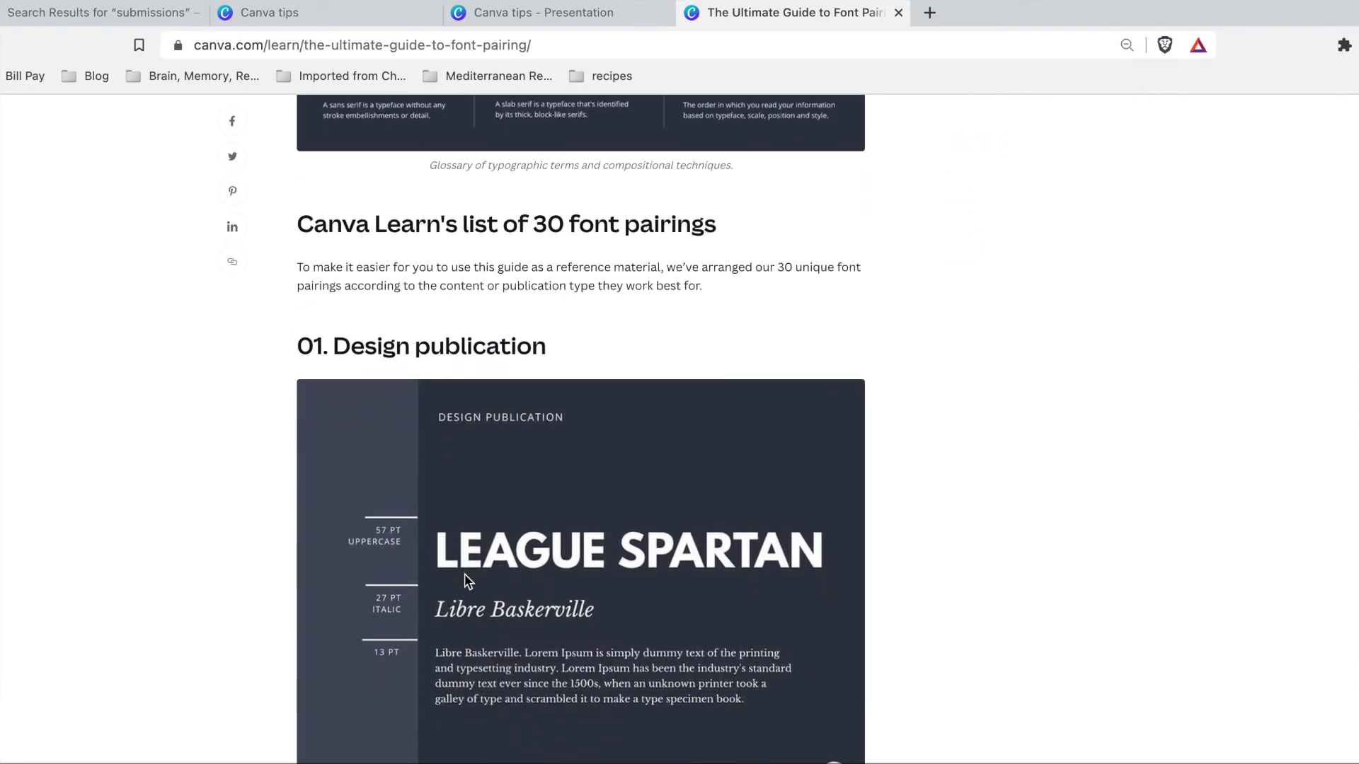
scroll(466, 582, "down", 15)
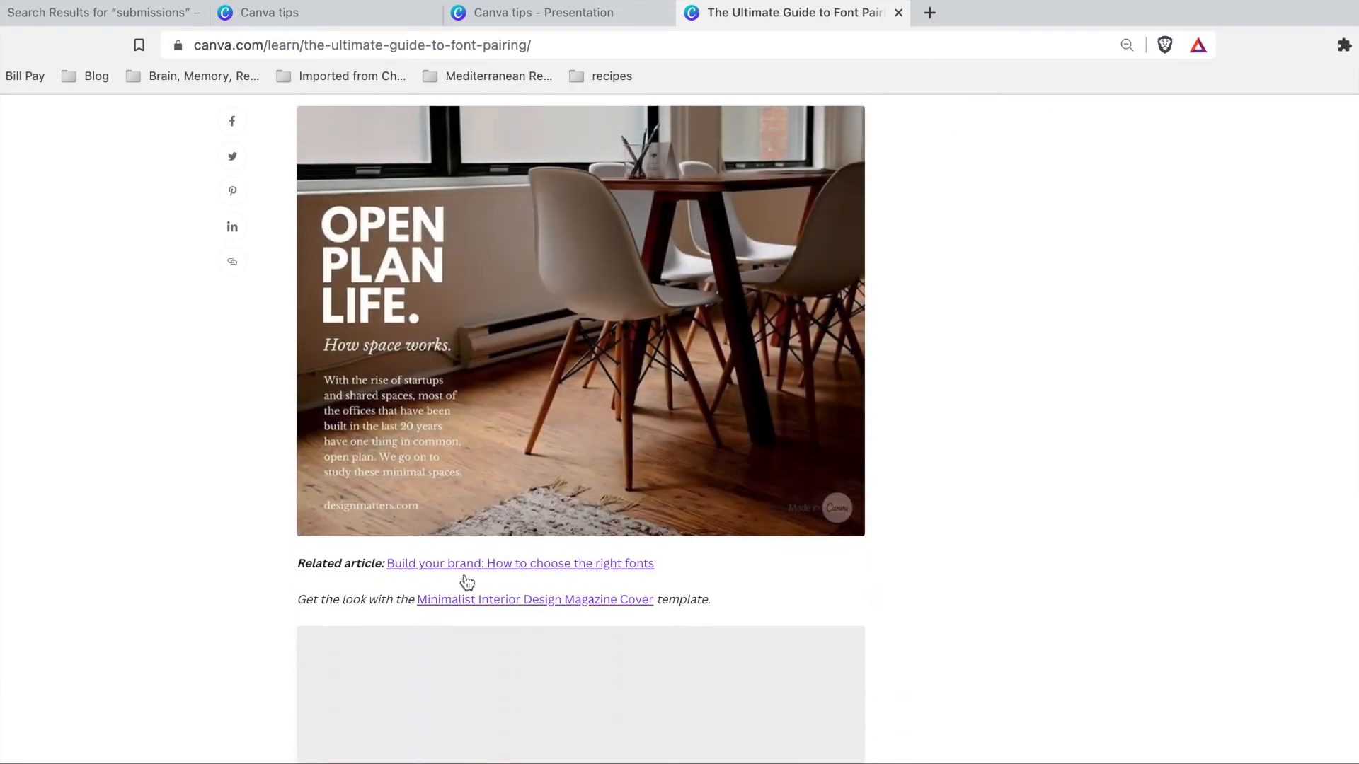
scroll(466, 582, "down", 9)
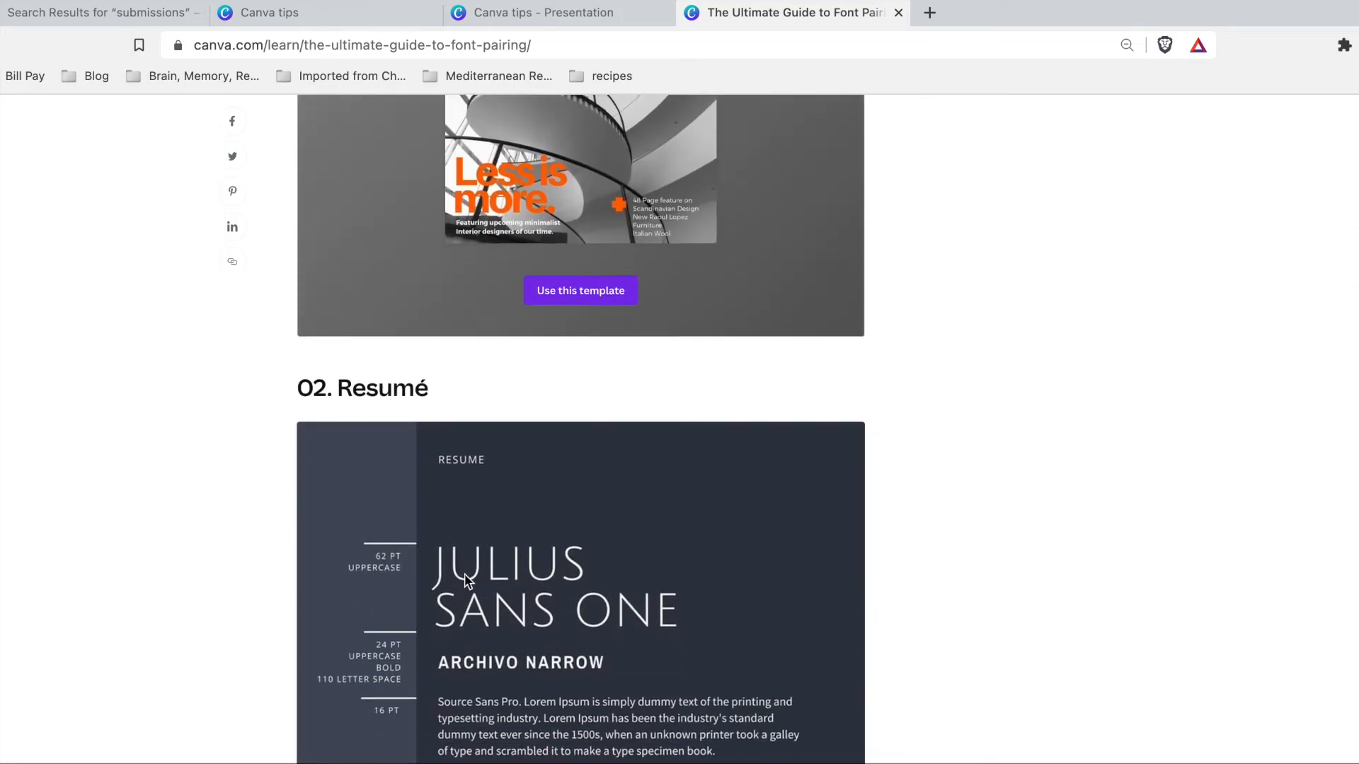
scroll(467, 580, "down", 6)
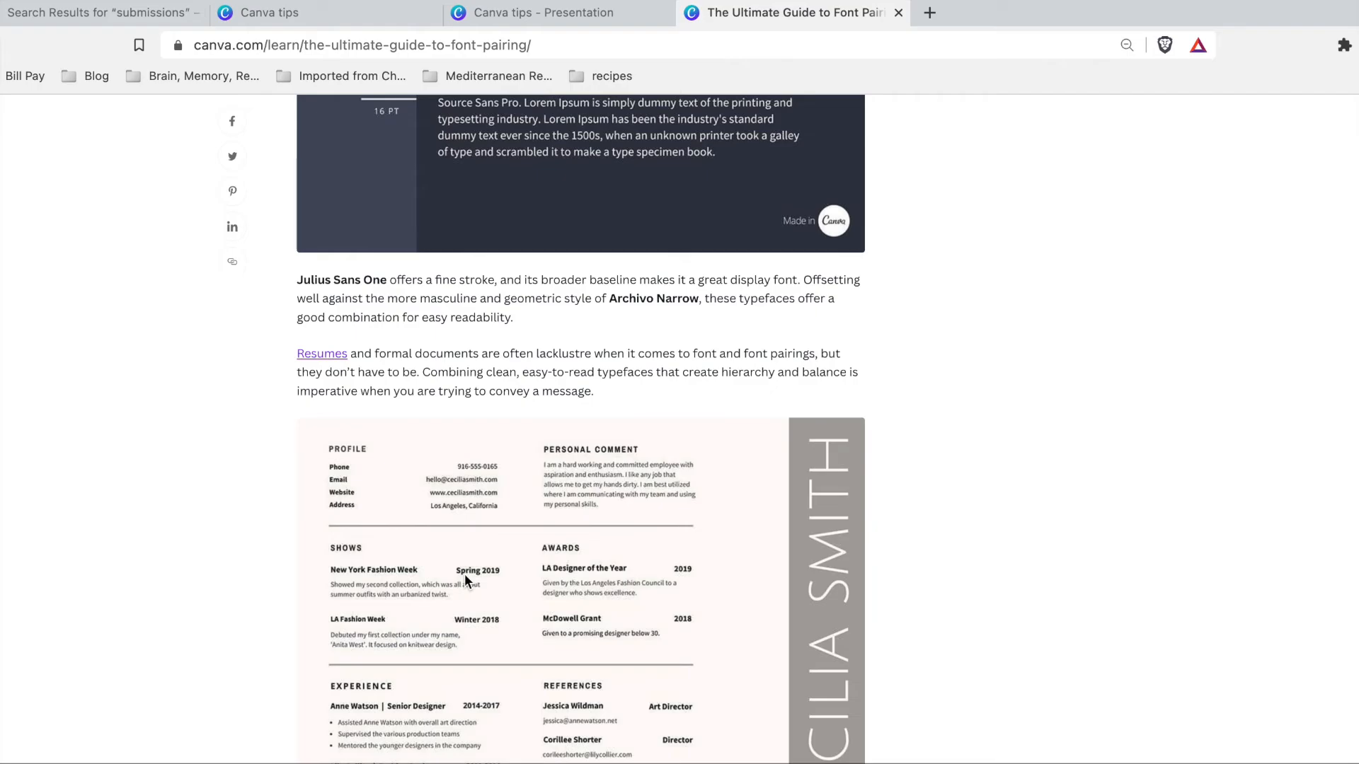
scroll(465, 577, "down", 6)
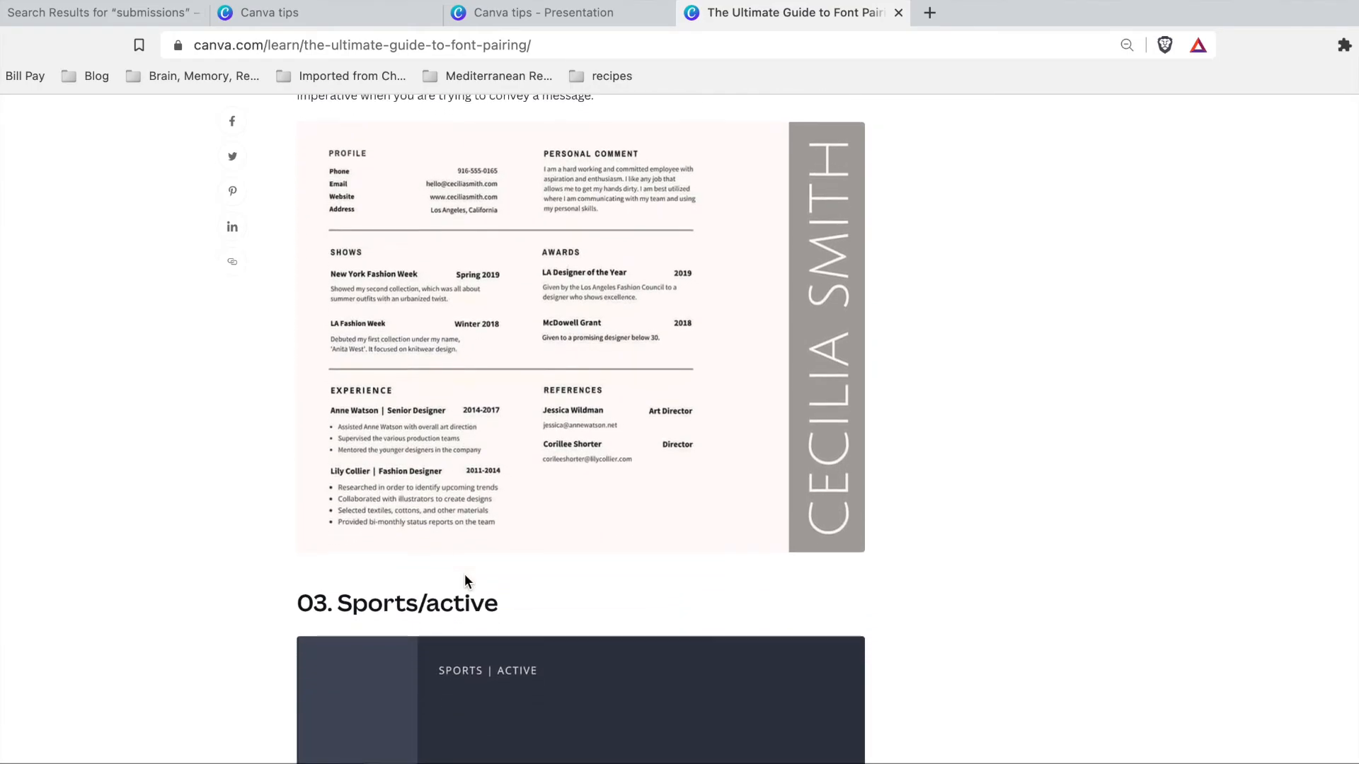
scroll(468, 581, "up", 3)
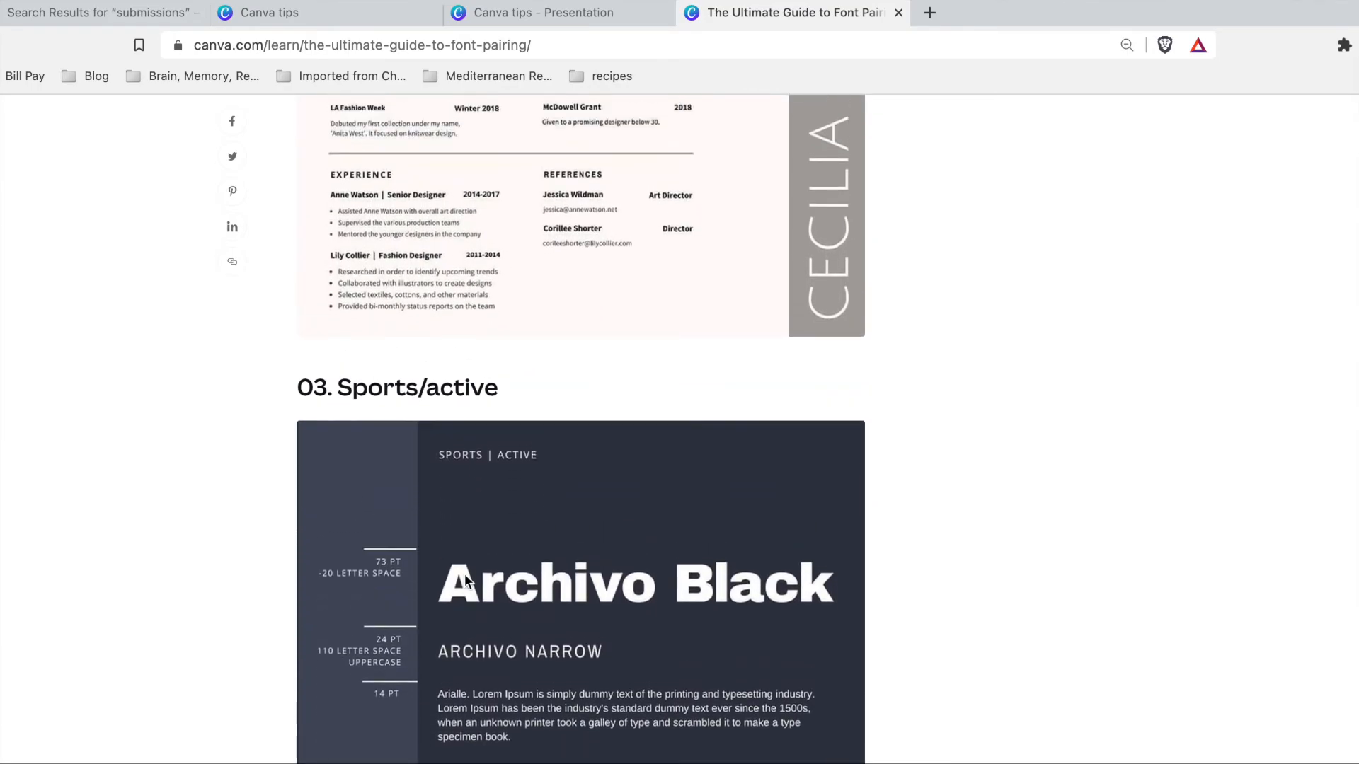
Return to the Canva tips presentation and, on blank page 60, search the elements for "heart" filtered to the colour blue.
left_click(535, 14)
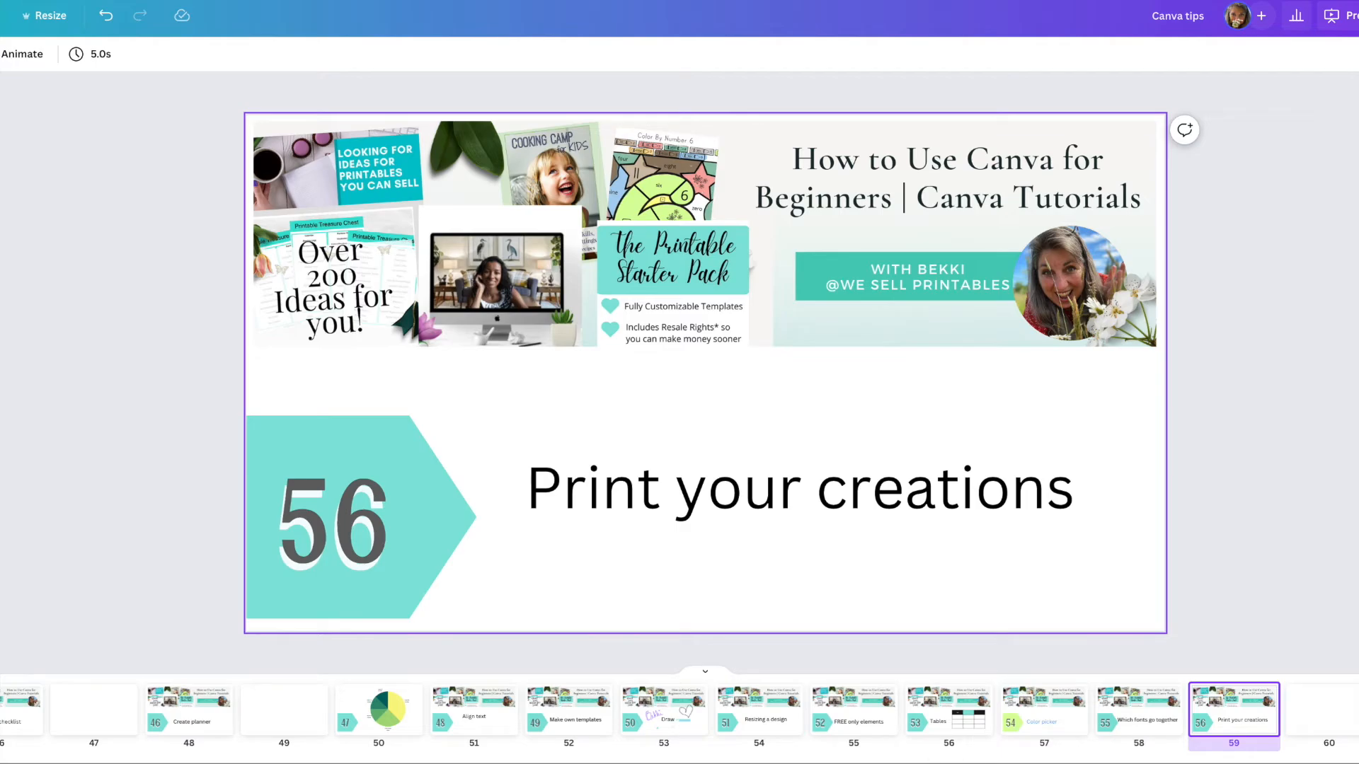
left_click(1325, 722)
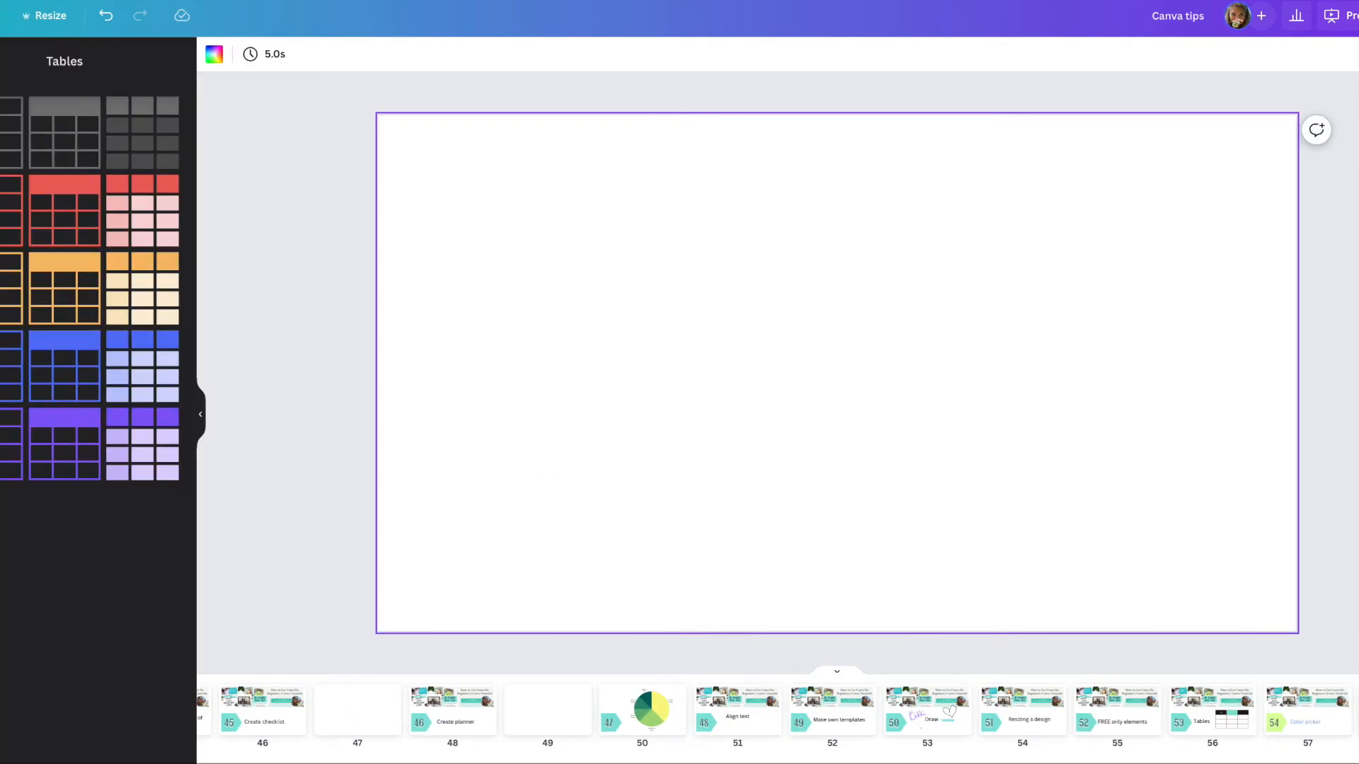
left_click(66, 68)
type("heart")
key("Return")
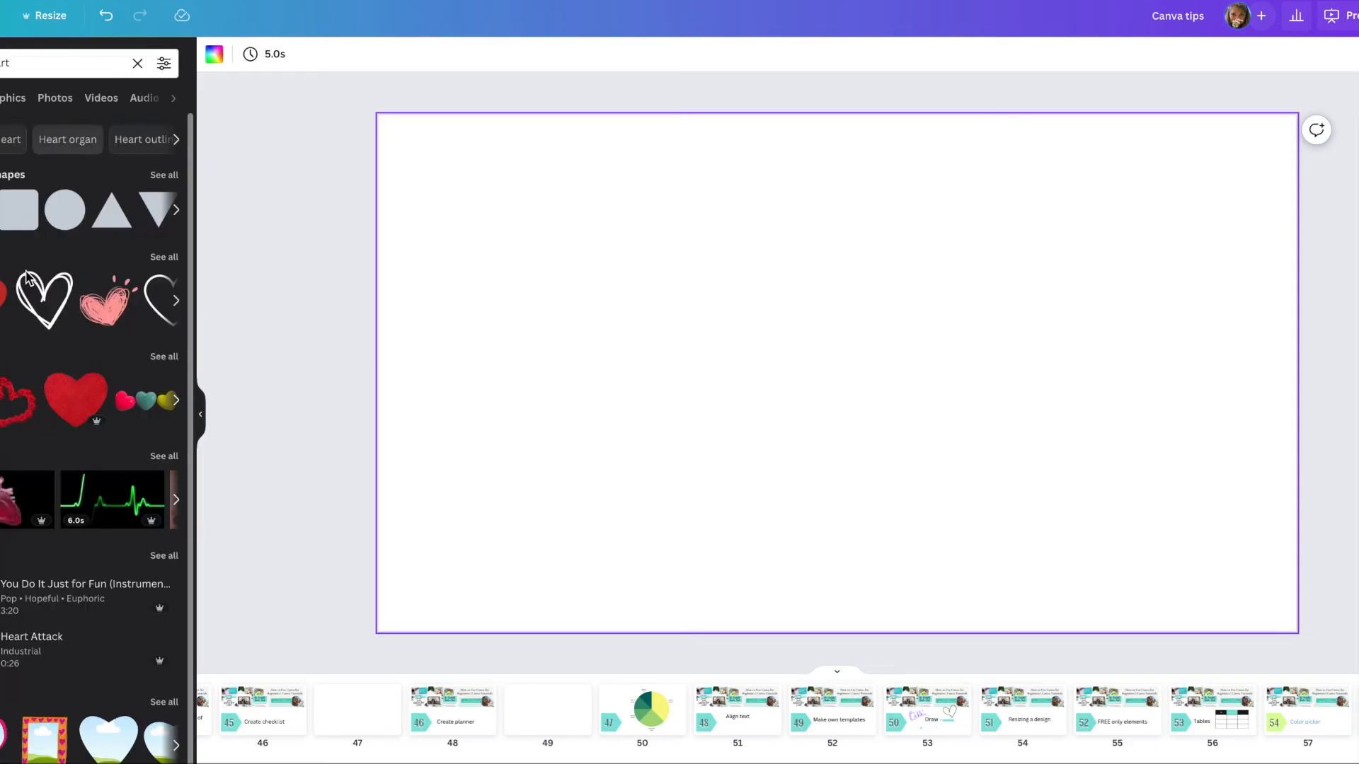
left_click(164, 63)
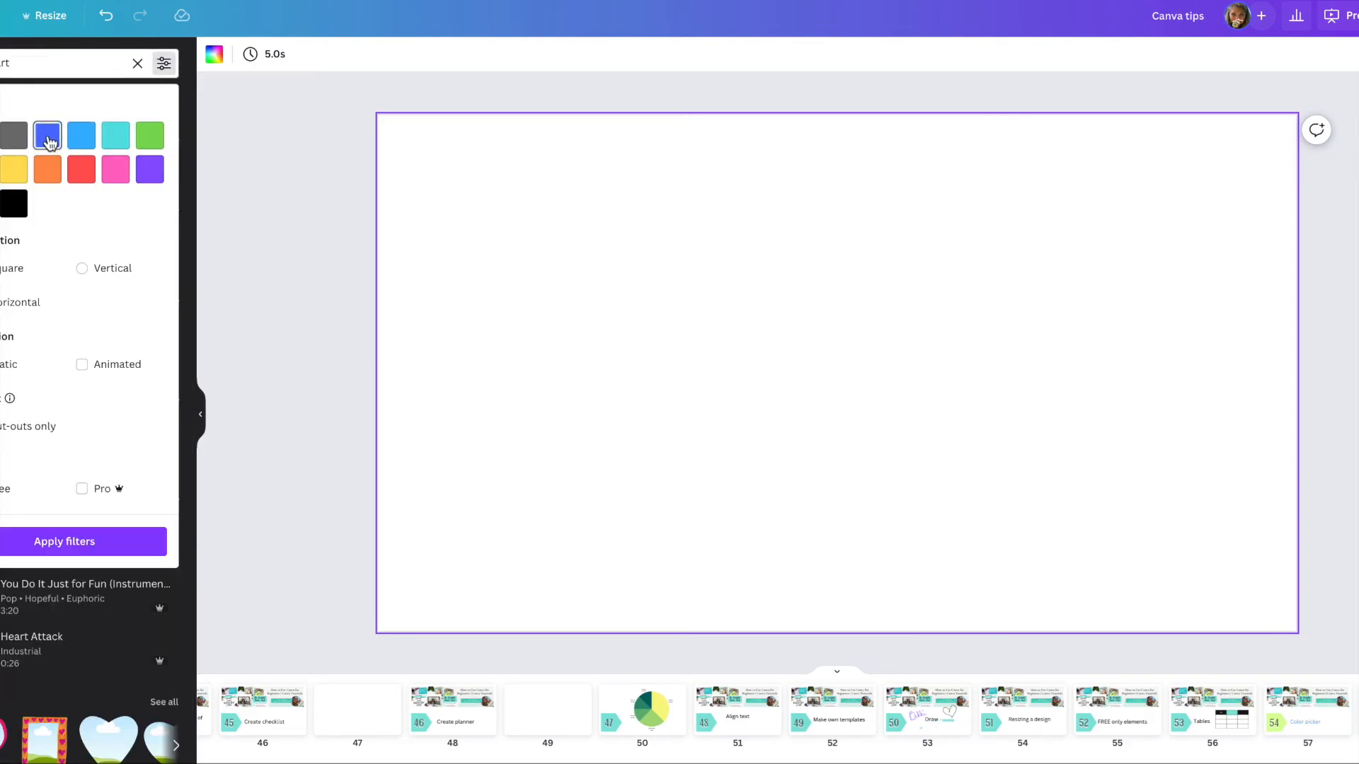
left_click(61, 545)
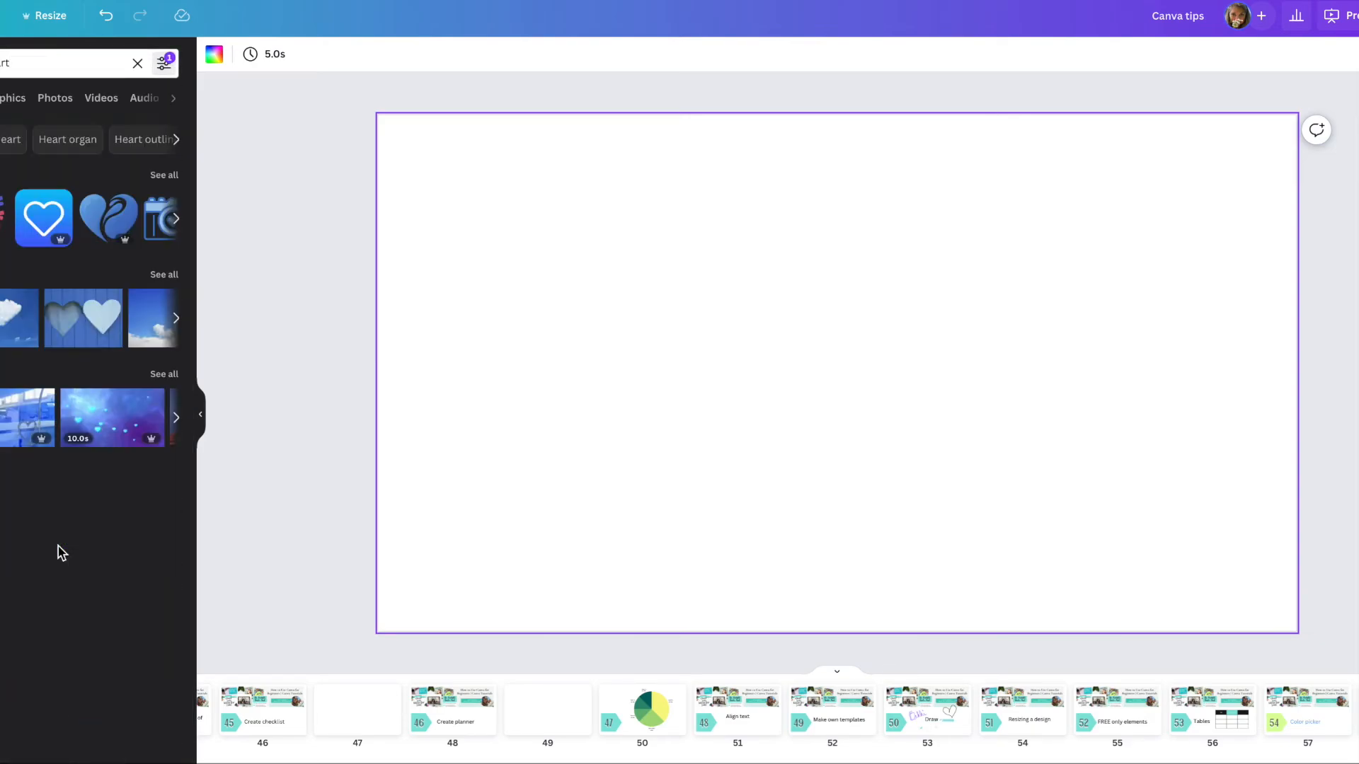
Add the split blue heart graphic to page 60, resize it, and position it near the middle of the page.
left_click(108, 218)
left_click_drag(742, 451, 652, 526)
left_click_drag(807, 390, 860, 361)
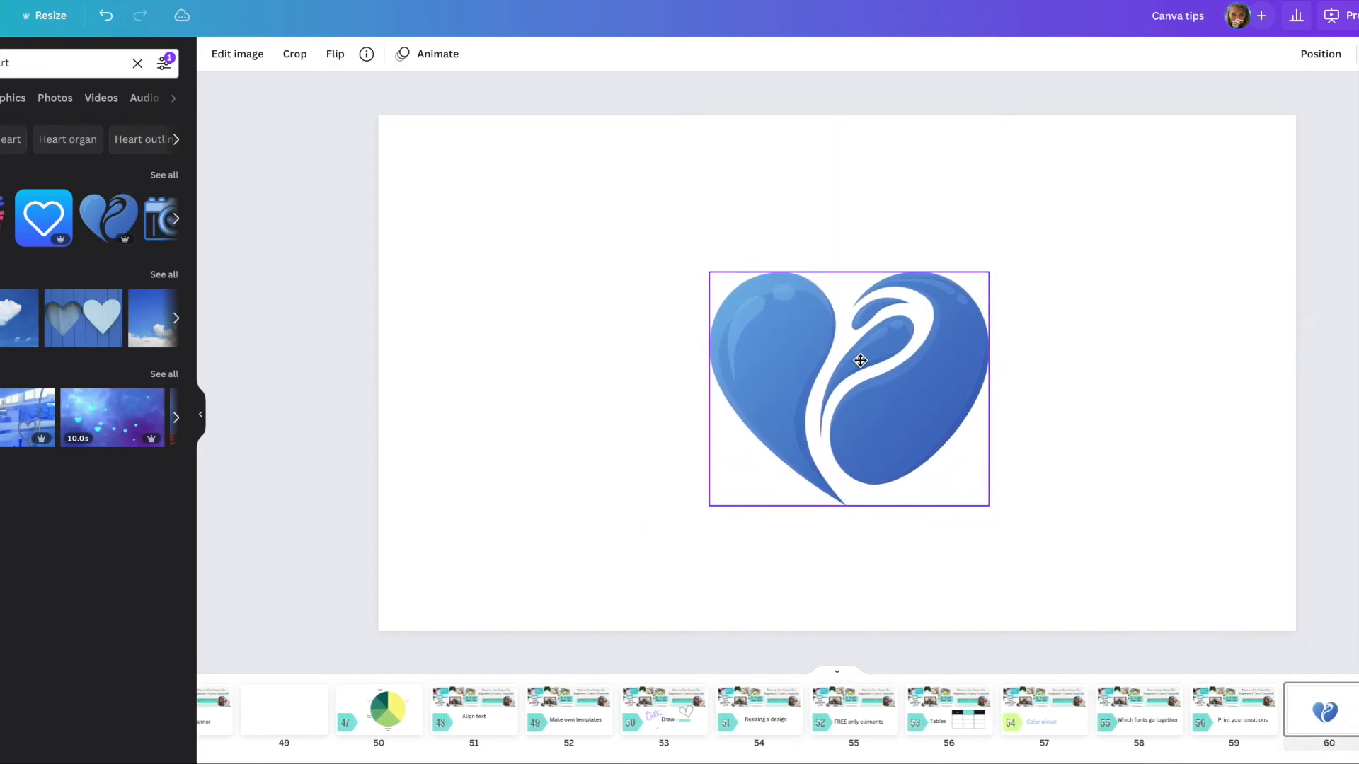
left_click(512, 404)
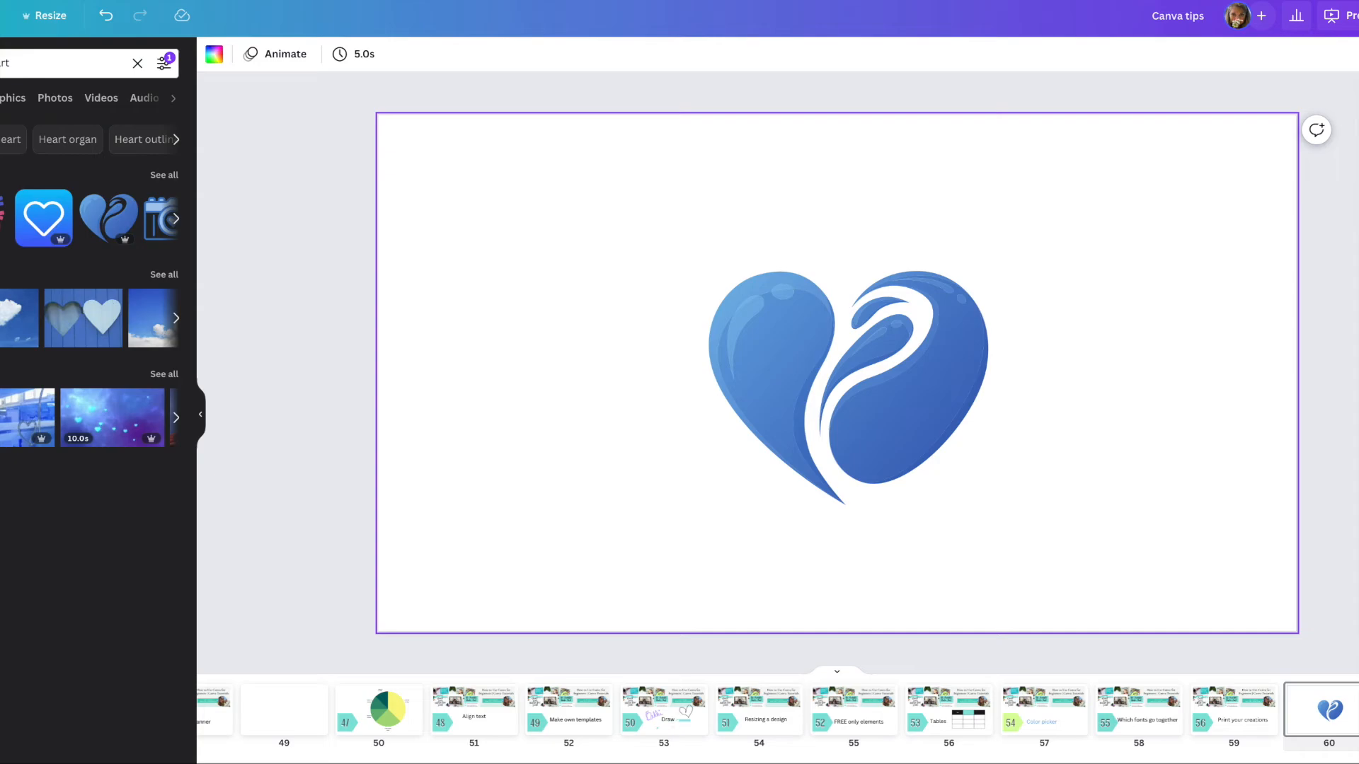
Add a heading reading "I" to page 60, enlarge it to font size 273, and place it beside the heart.
left_click(94, 177)
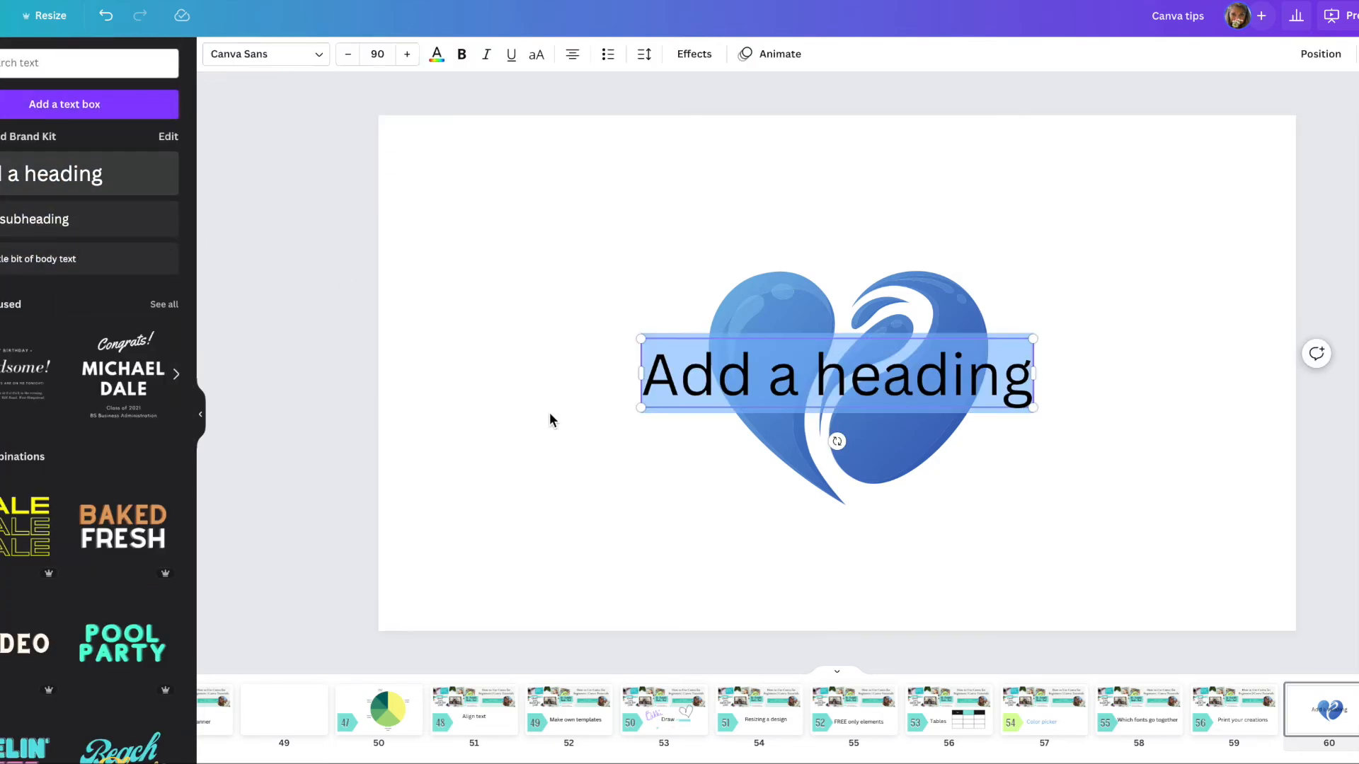
key("BackSpace")
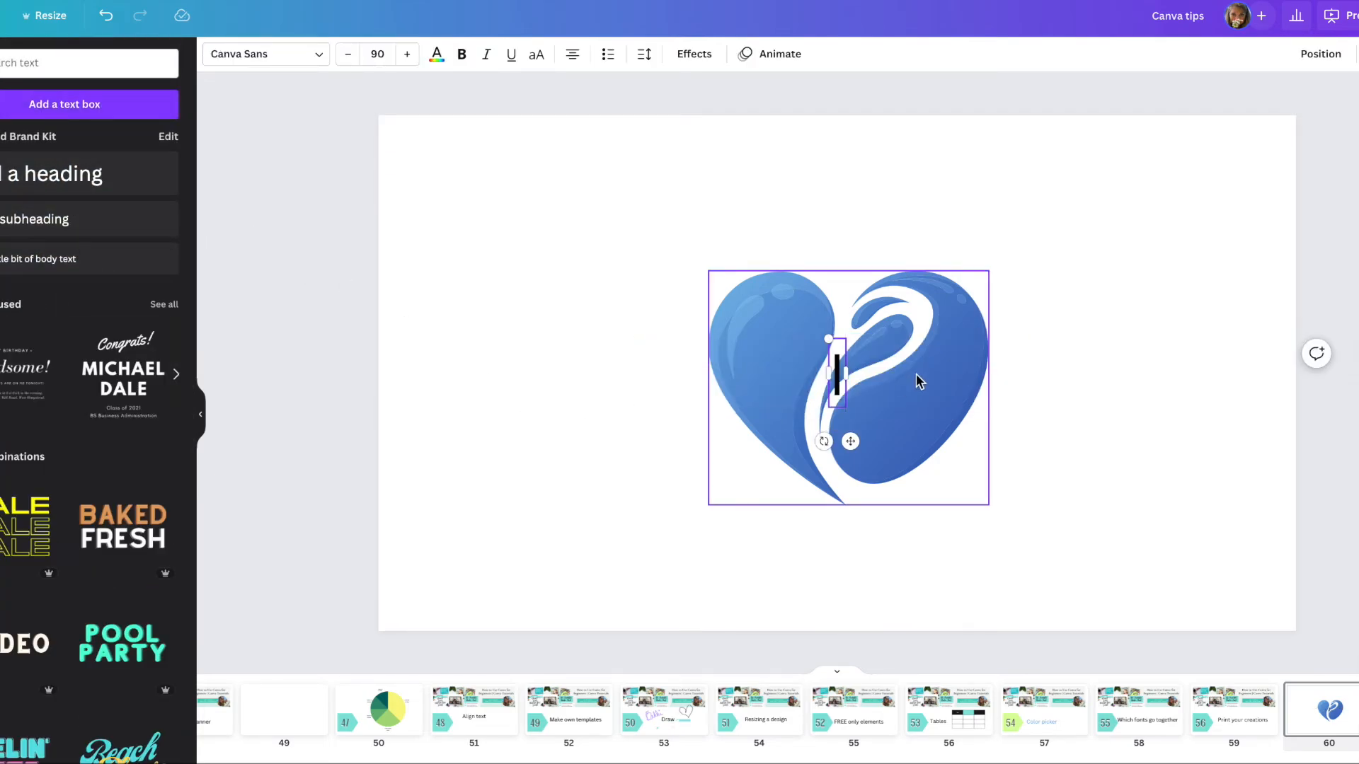
left_click_drag(849, 439, 615, 438)
left_click_drag(594, 340, 468, 214)
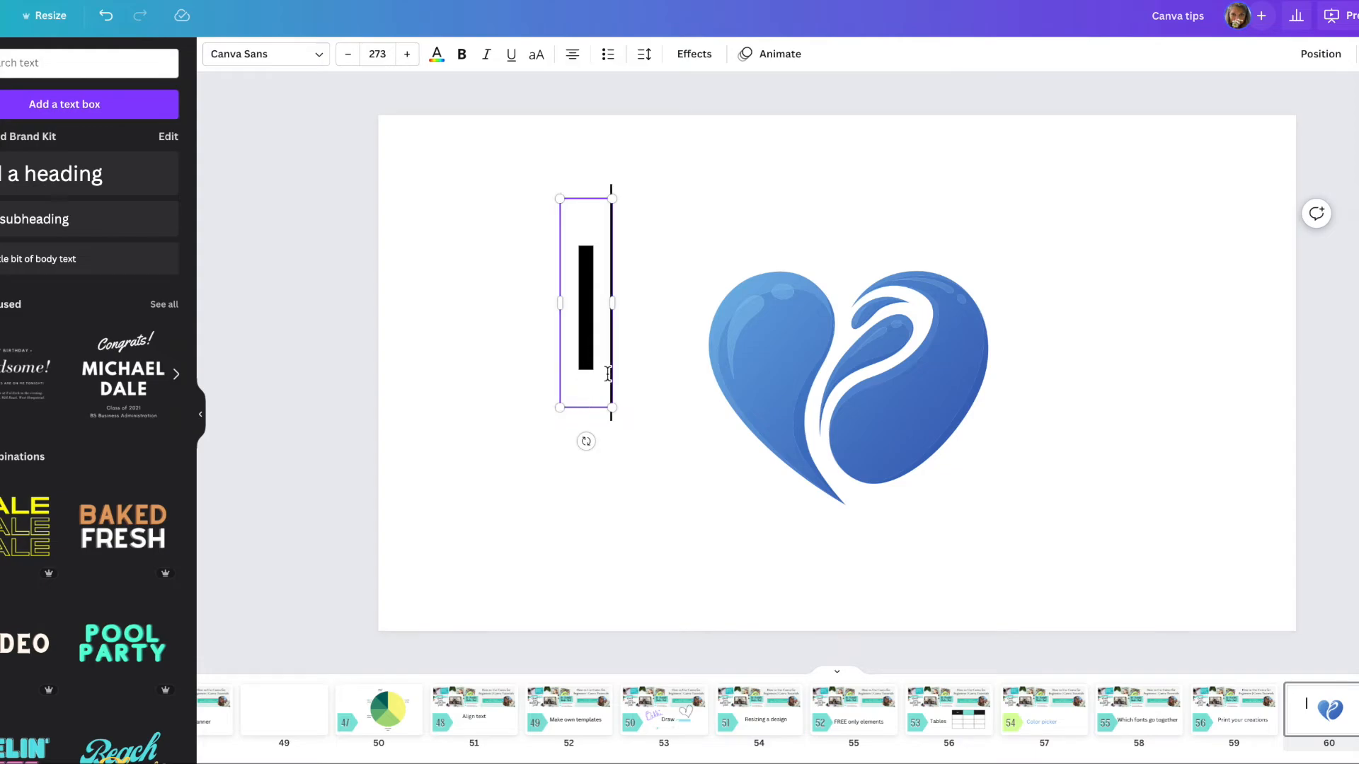
left_click(702, 231)
left_click_drag(601, 271, 638, 334)
Shrink the blue heart and move it close beside the letter "I", aligned with its upper edge.
left_click(849, 417)
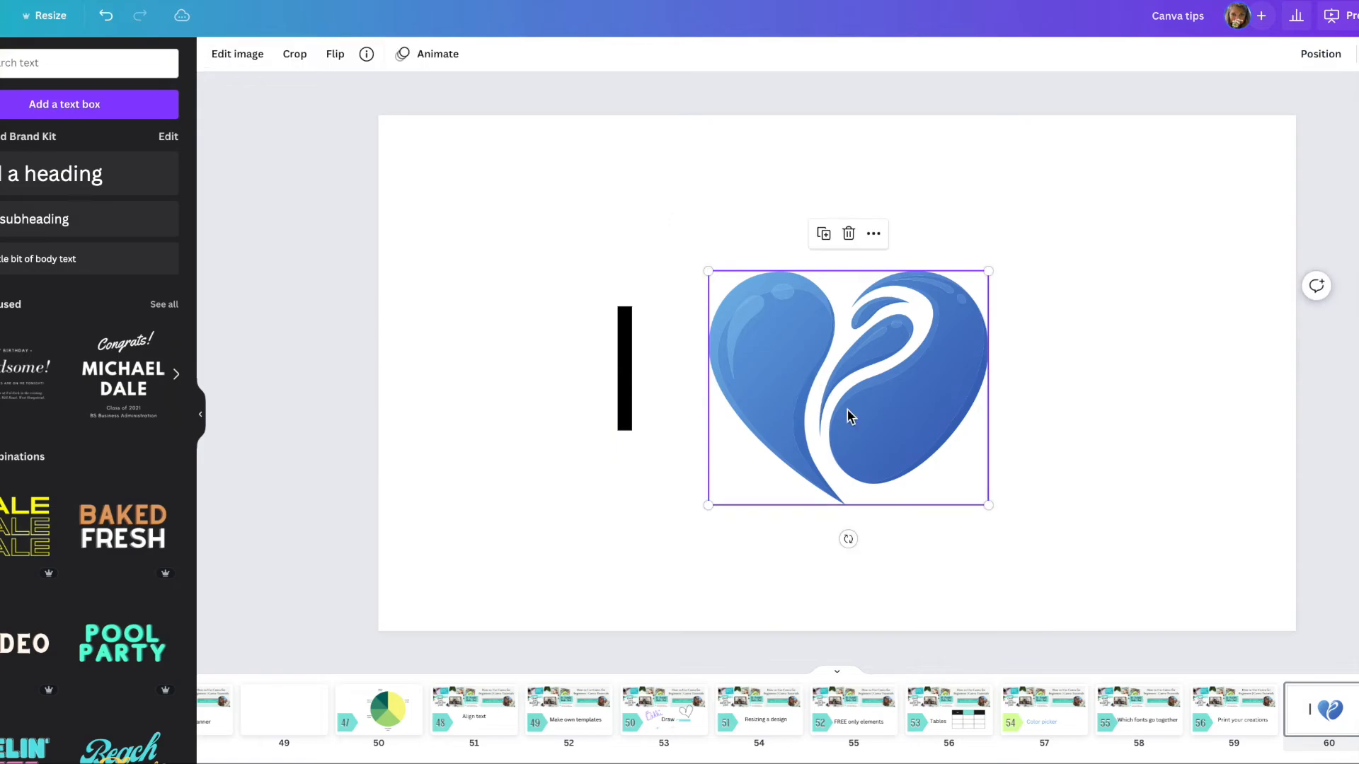
left_click_drag(990, 505, 885, 425)
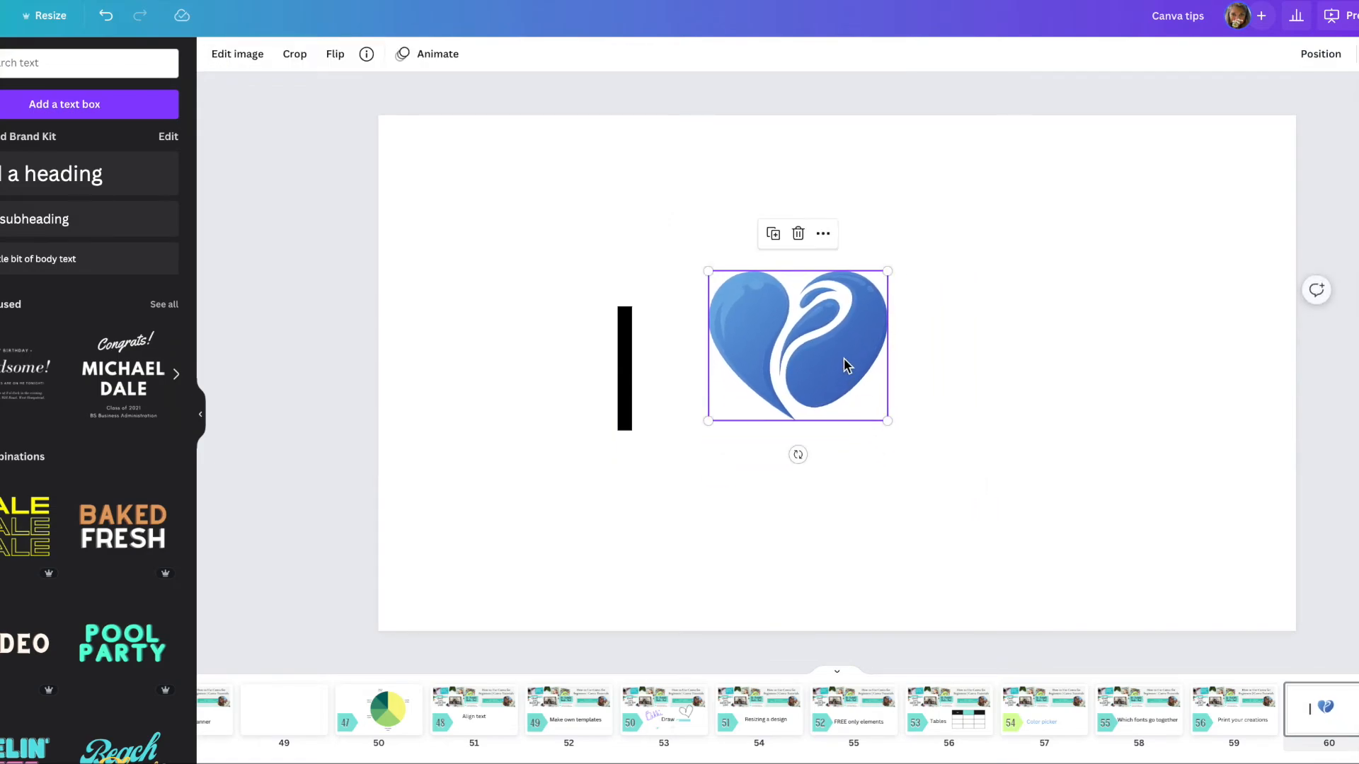
left_click_drag(849, 368, 804, 394)
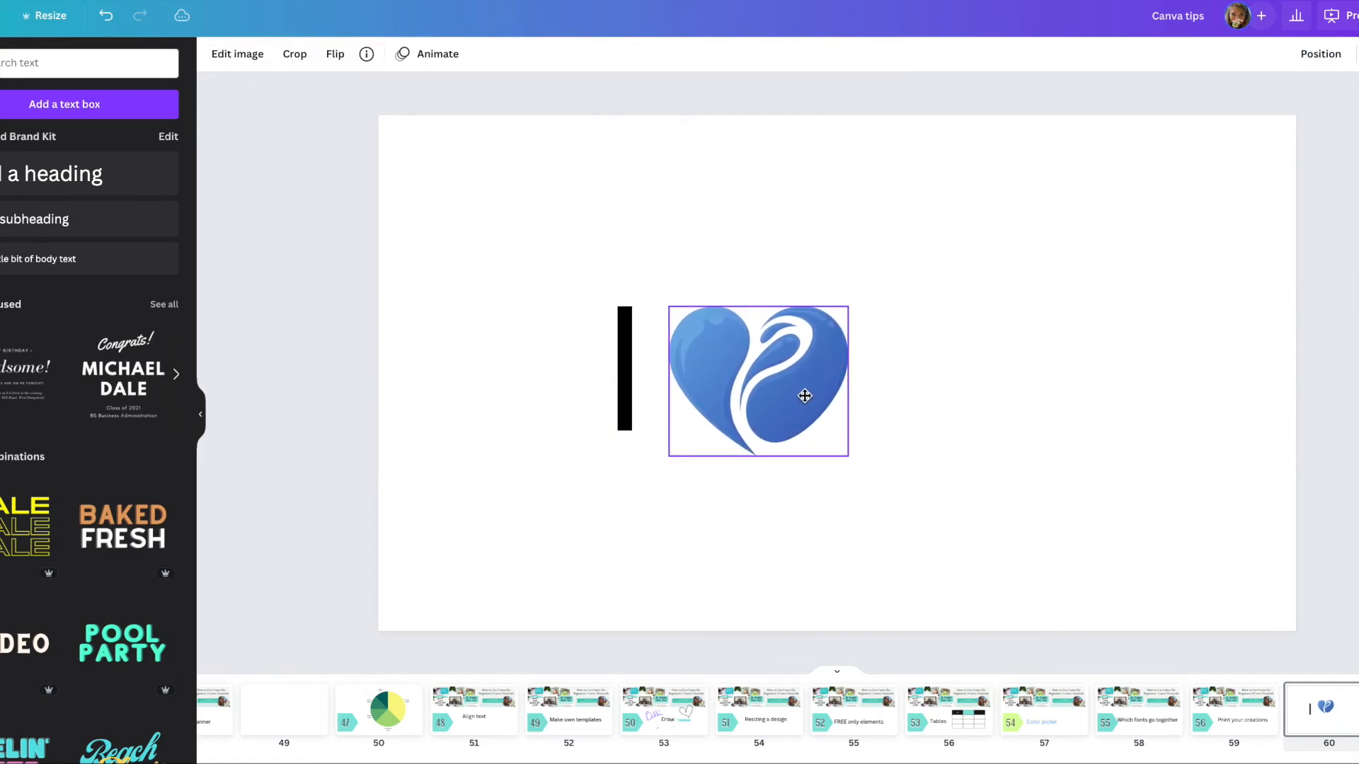
Search the elements for "canva" with the blue filter still applied, showing only graphics.
left_click(52, 62)
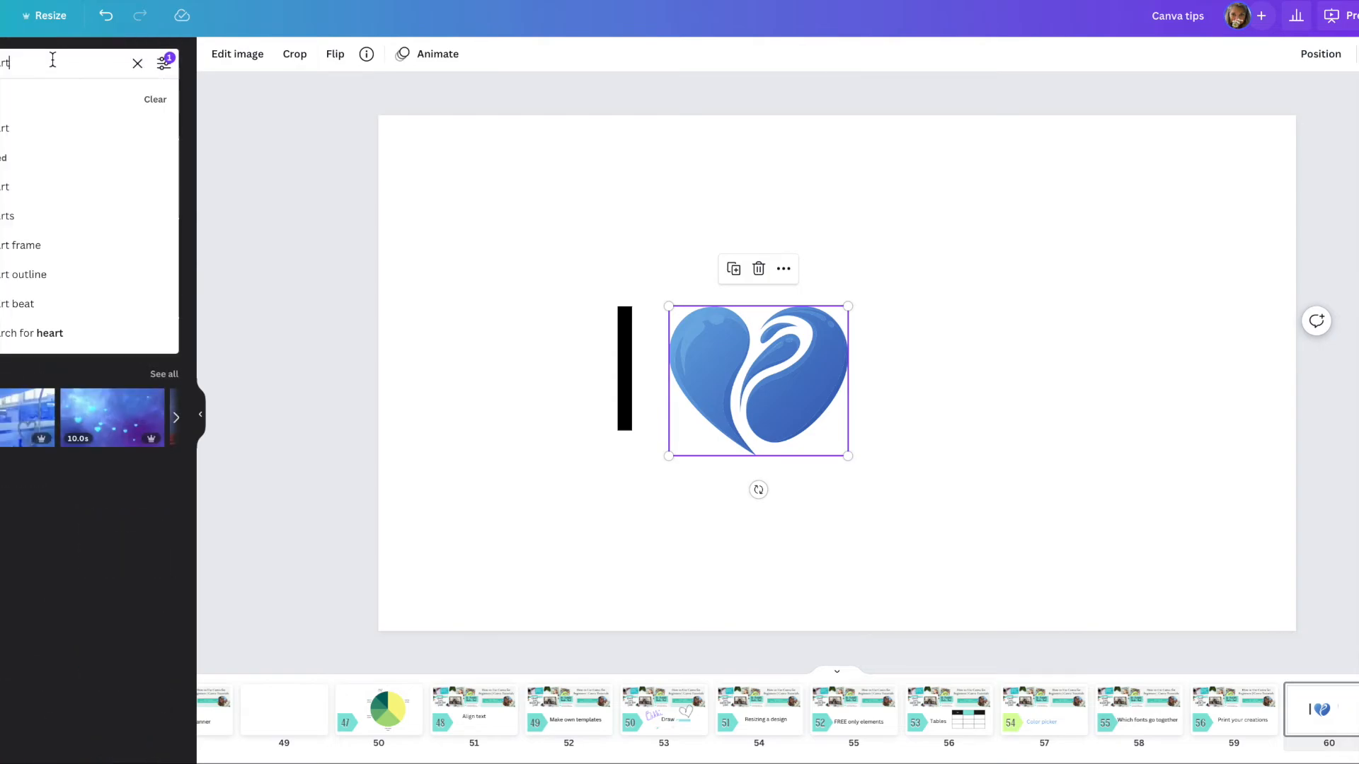
double_click(52, 60)
type("canva")
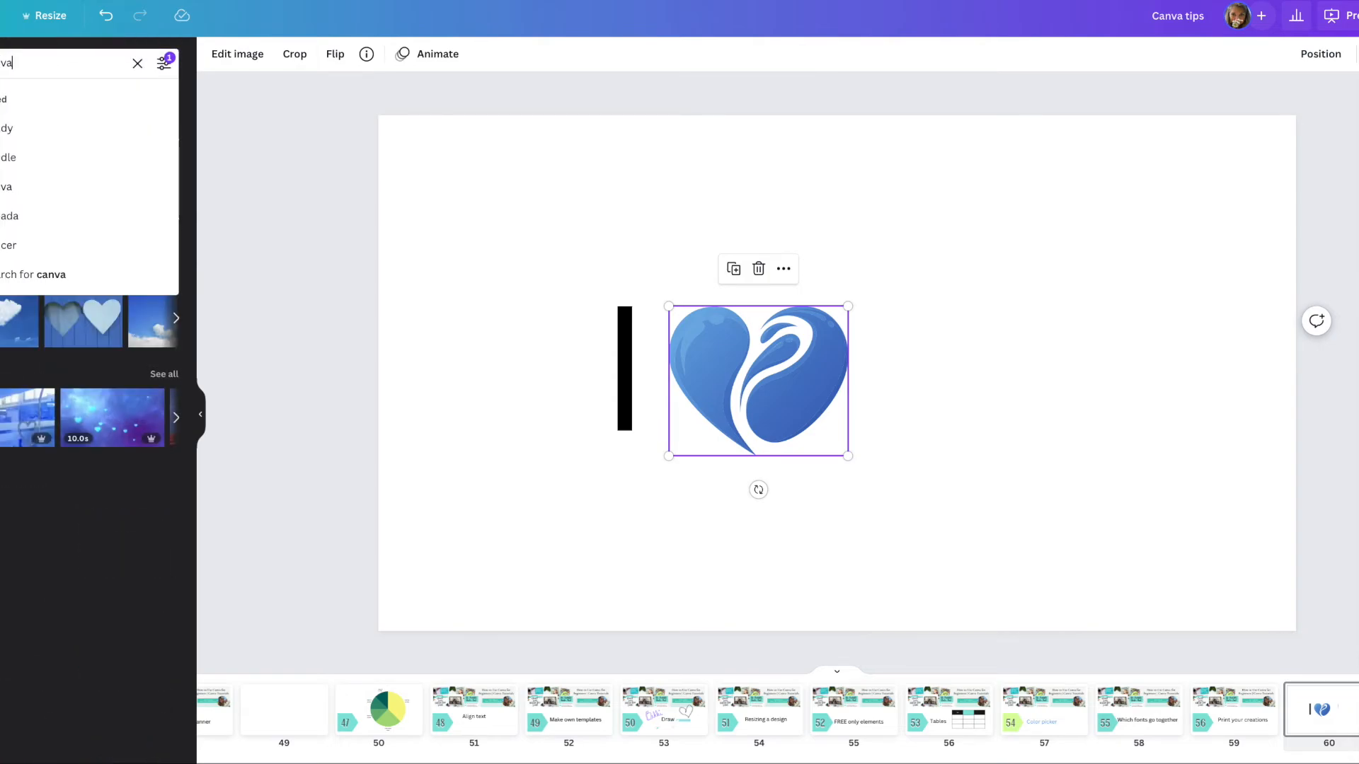
key("Return")
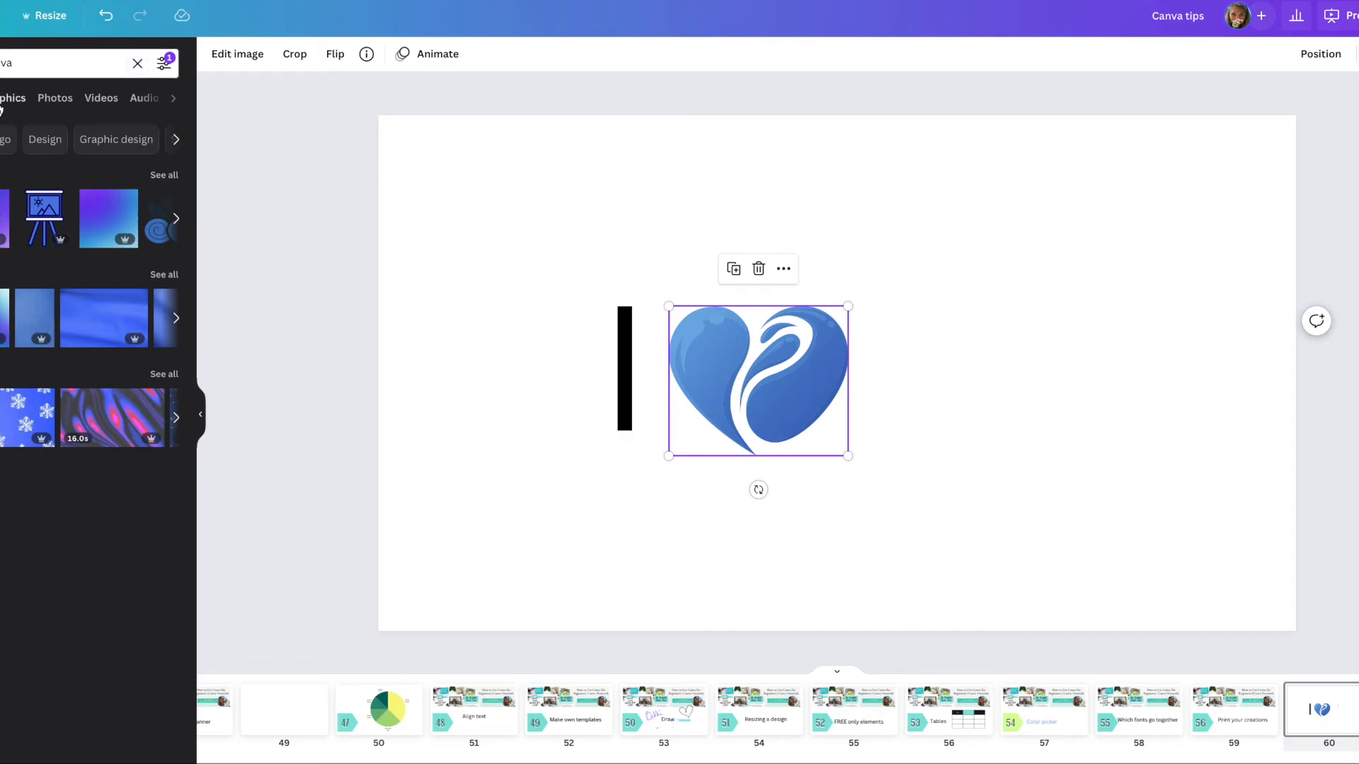
left_click(2, 101)
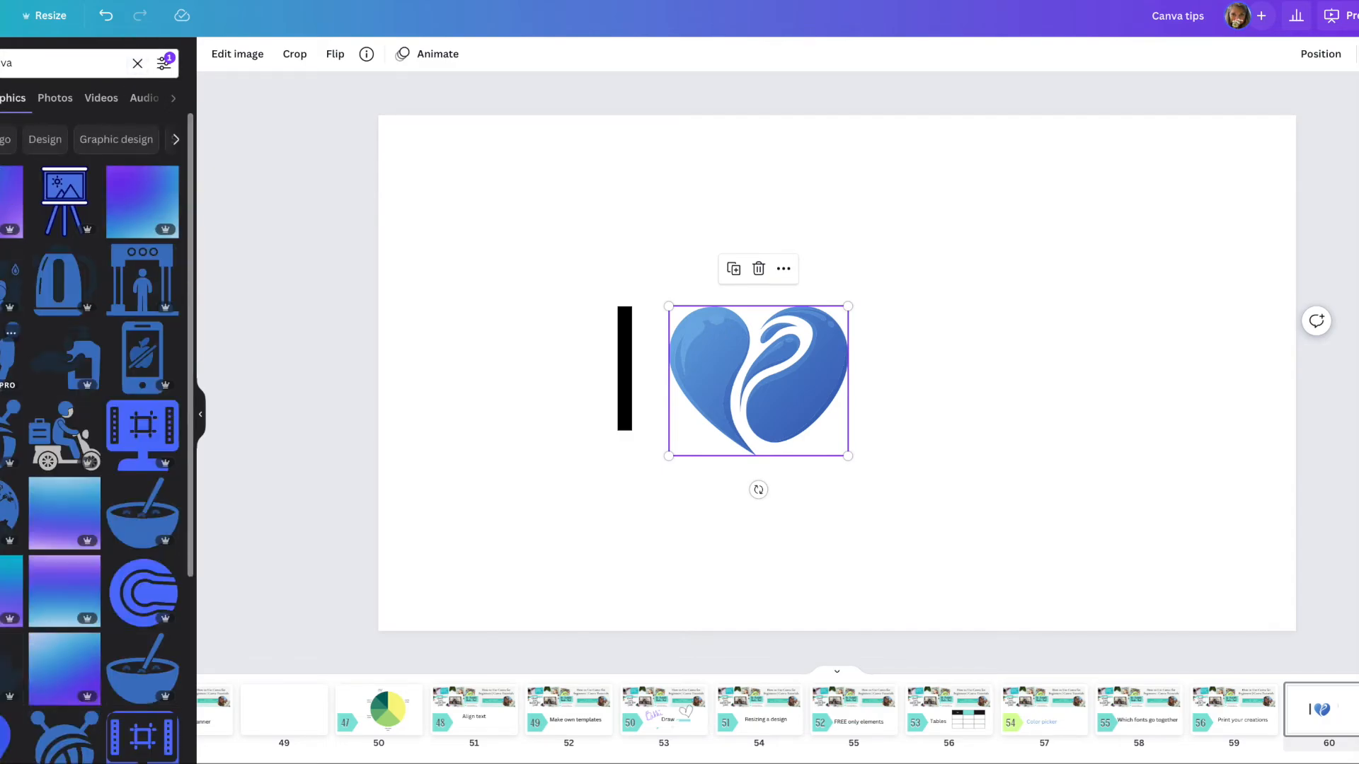
Clear the search together with its colour filter and search the elements for "canva" again.
left_click(137, 62)
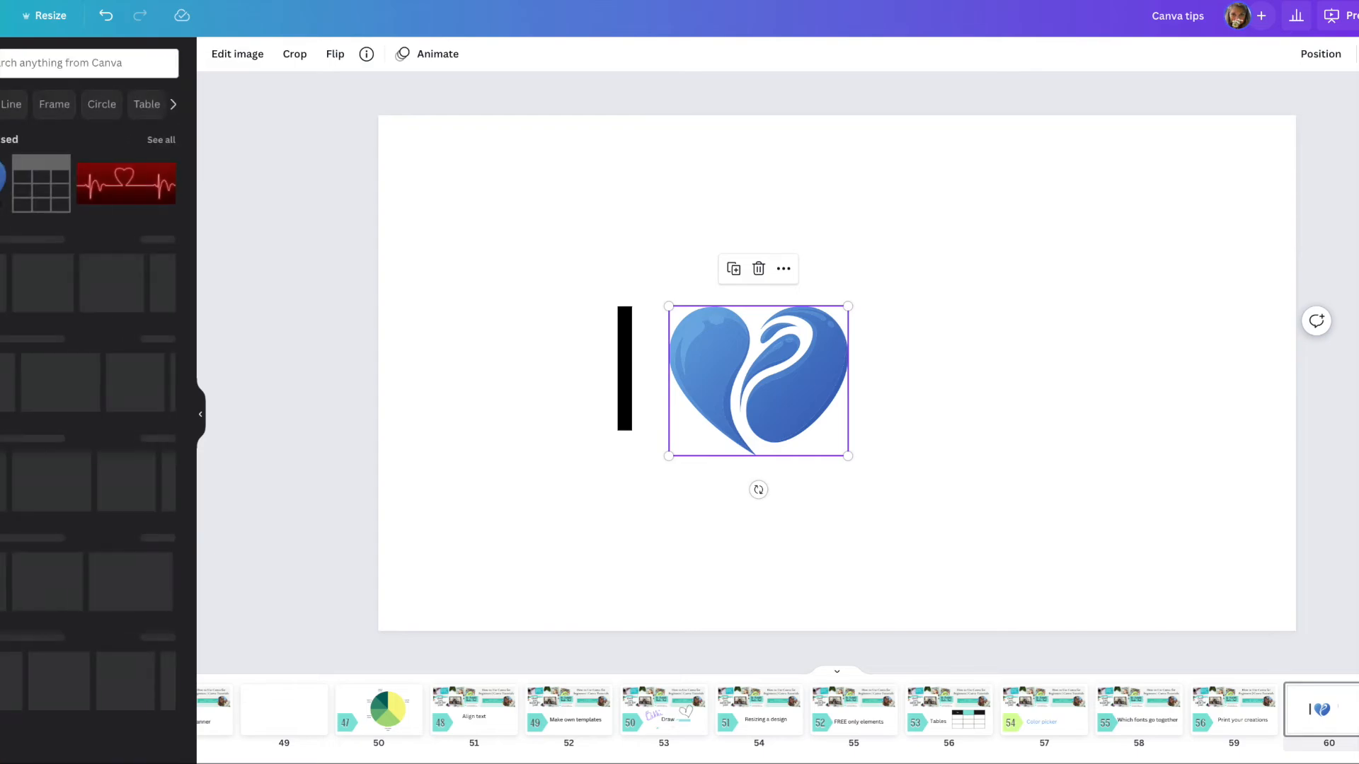
left_click(15, 54)
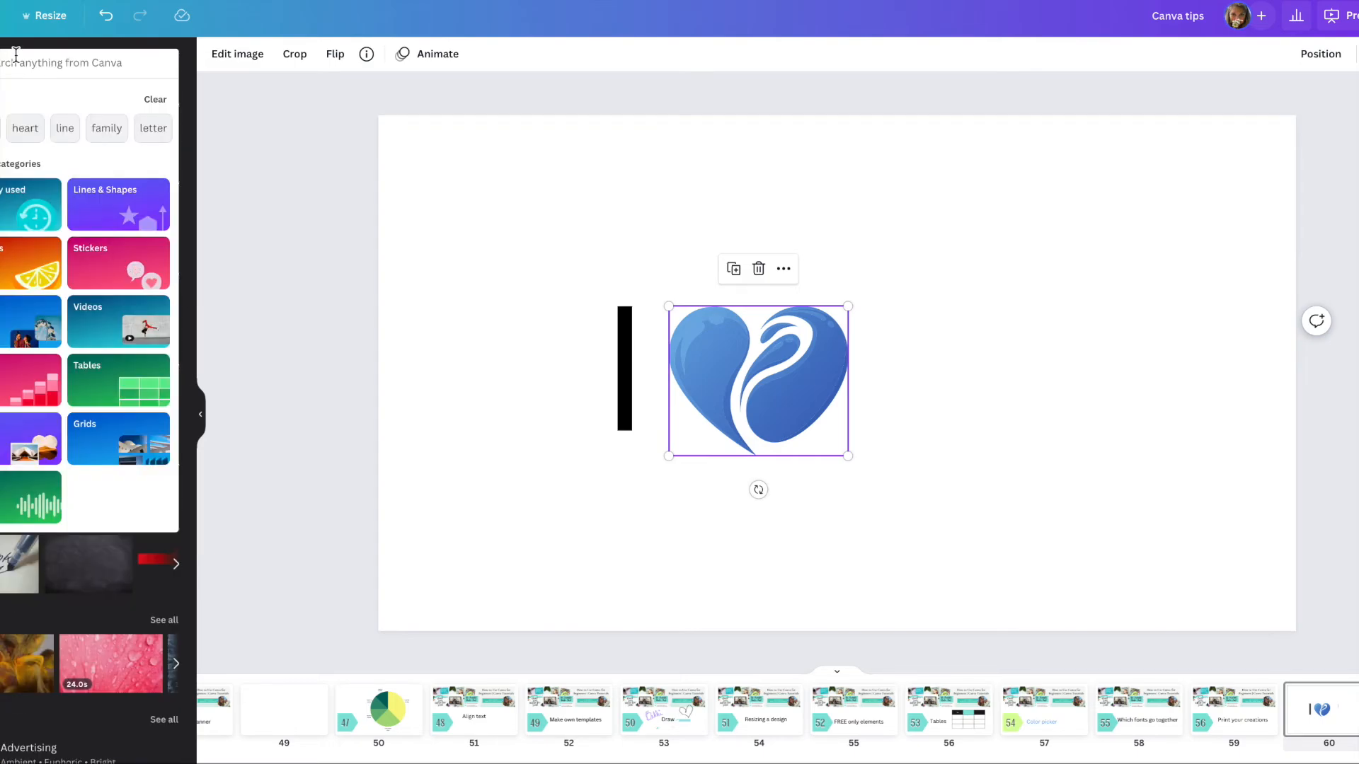
type("canva")
key("Return")
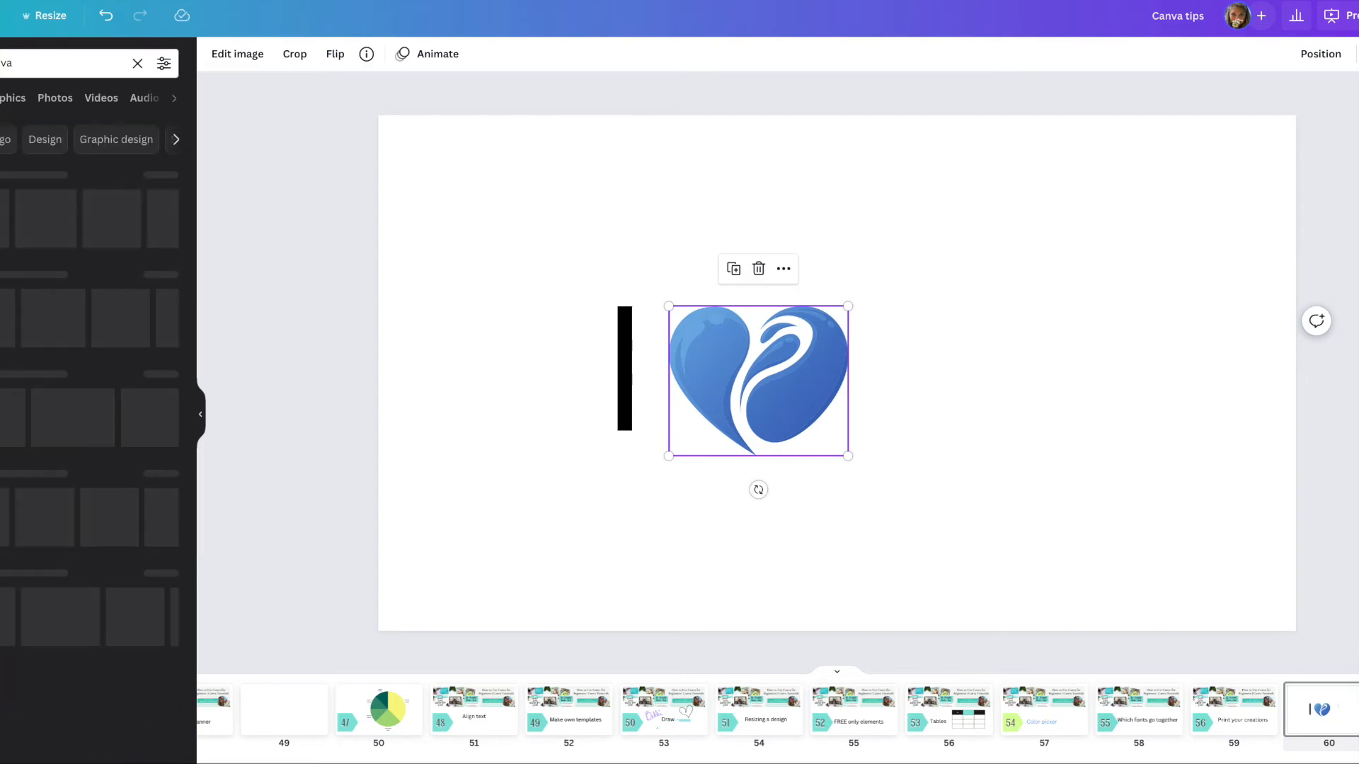
Add the round Canva logo and the gradient Canva wordmark, delete the round logo, and place the wordmark after the heart.
left_click(162, 216)
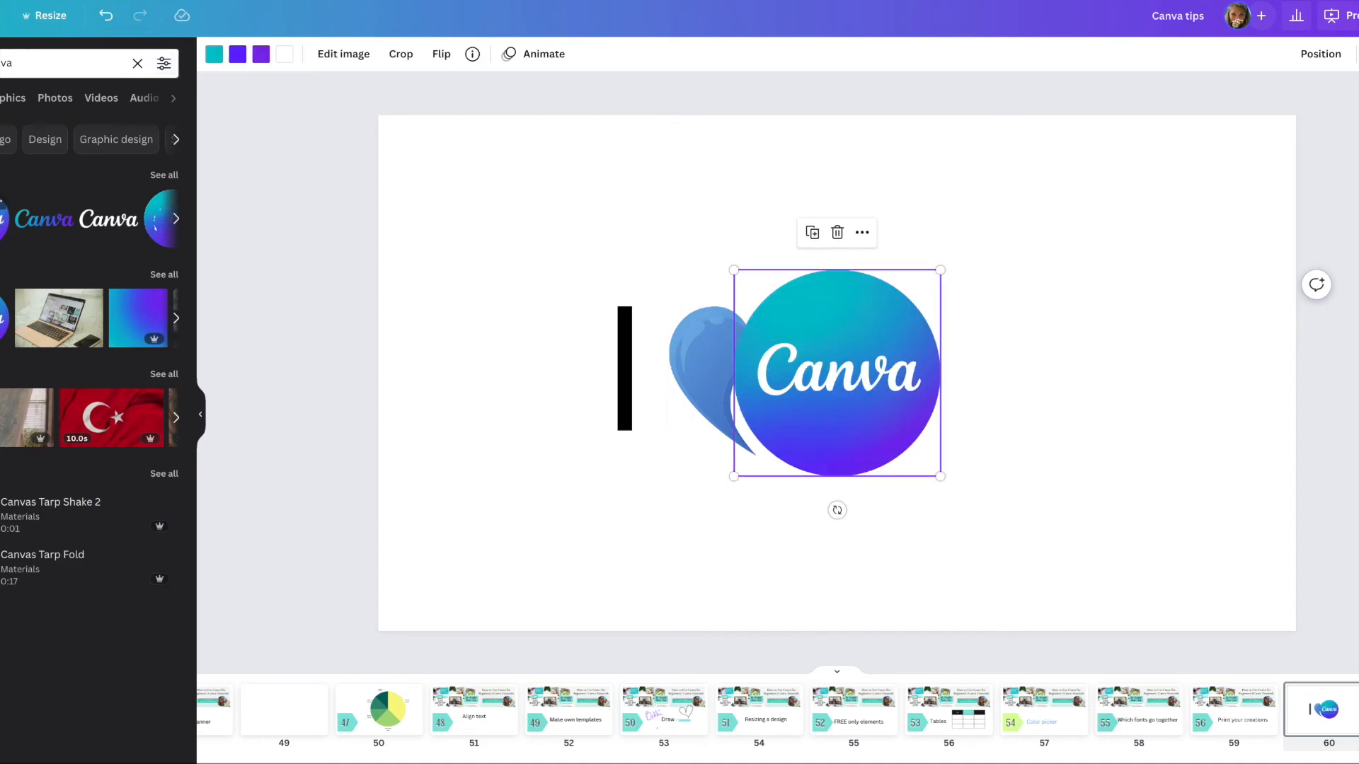
left_click(40, 233)
left_click(885, 299)
key("Delete")
left_click_drag(911, 359, 1084, 364)
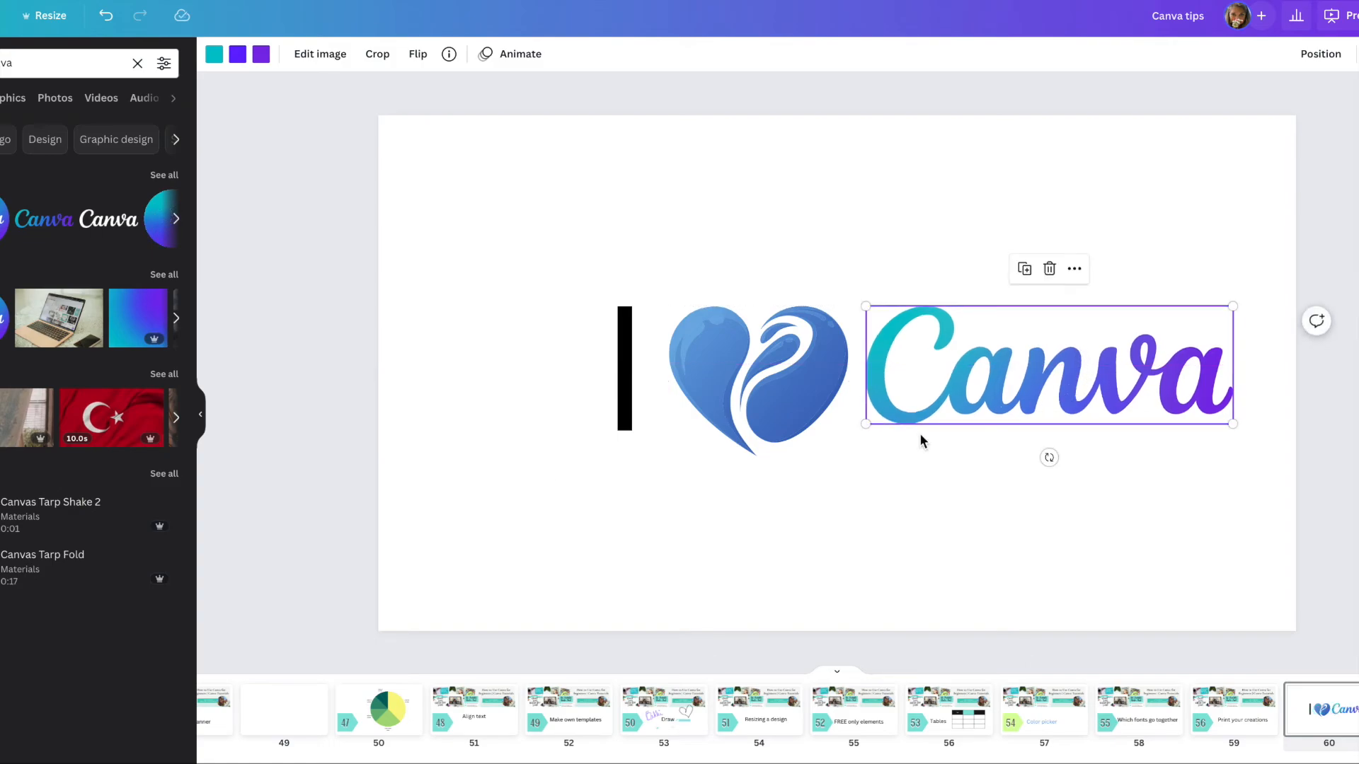
Replace the middle colour of the Canva wordmark with the blue #4977C5 sampled from the heart.
left_click(238, 54)
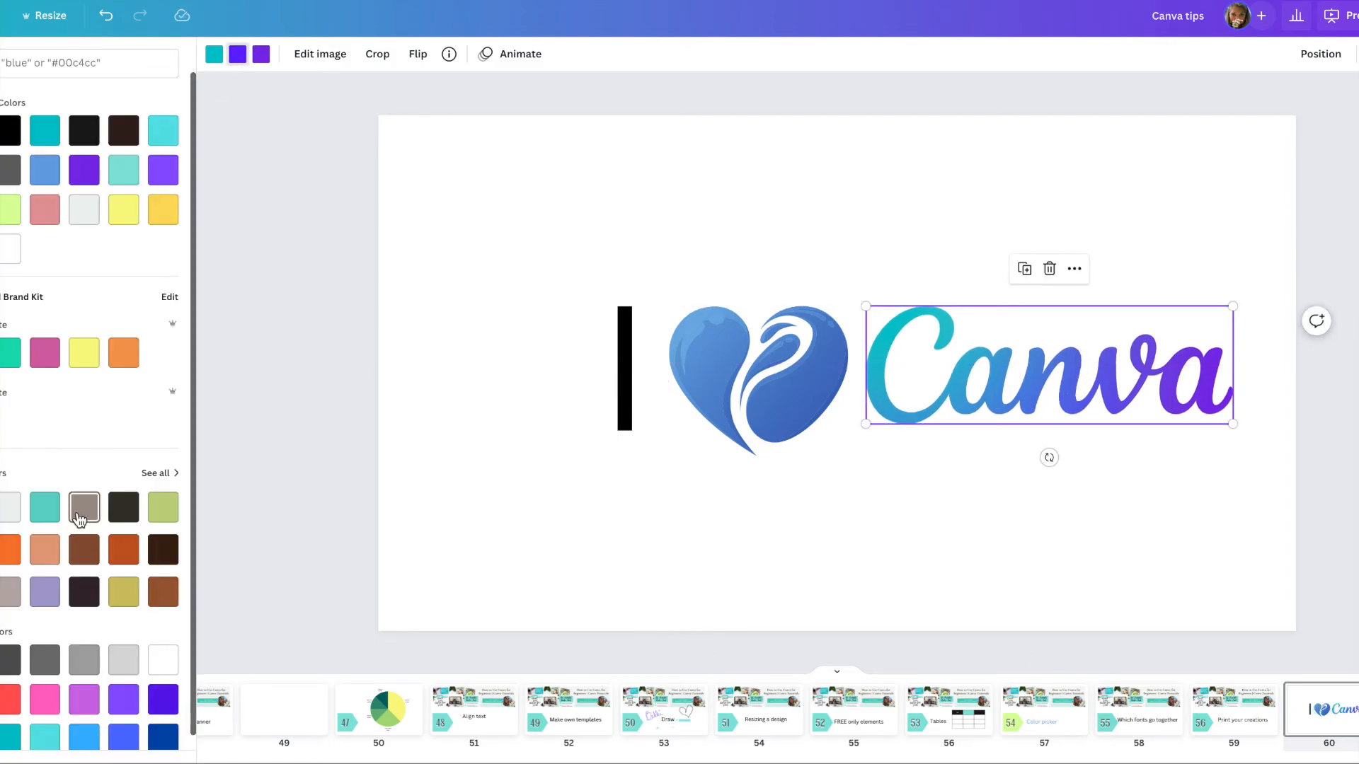
scroll(79, 520, "up", 1)
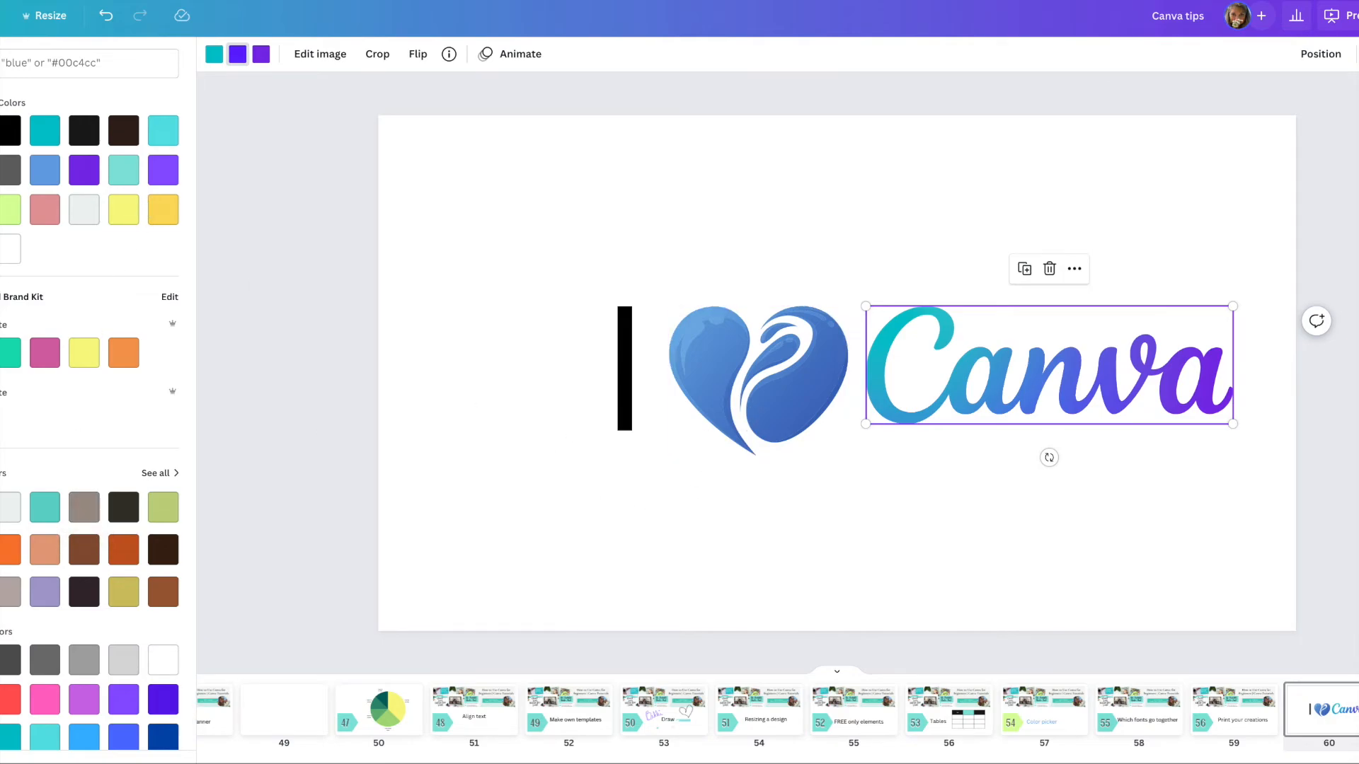
left_click(0, 131)
left_click(145, 282)
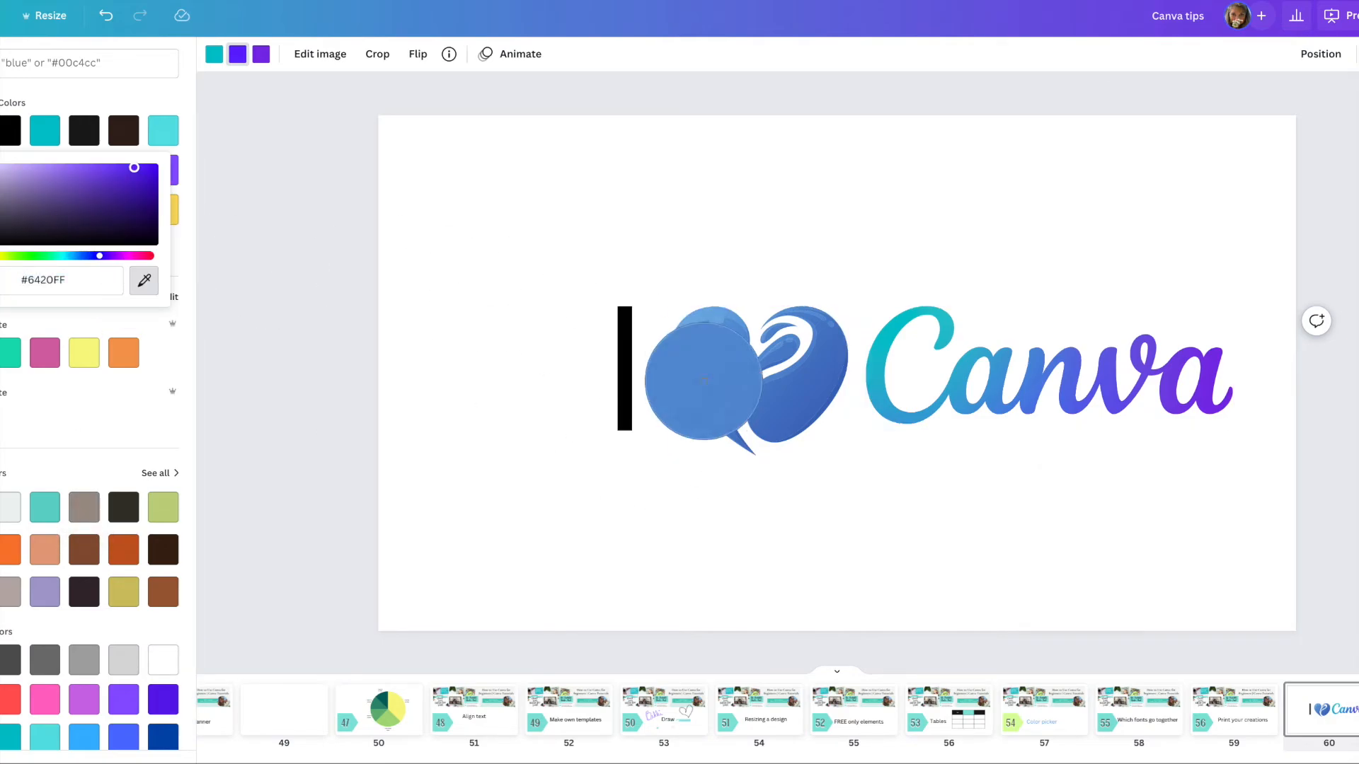
left_click(786, 403)
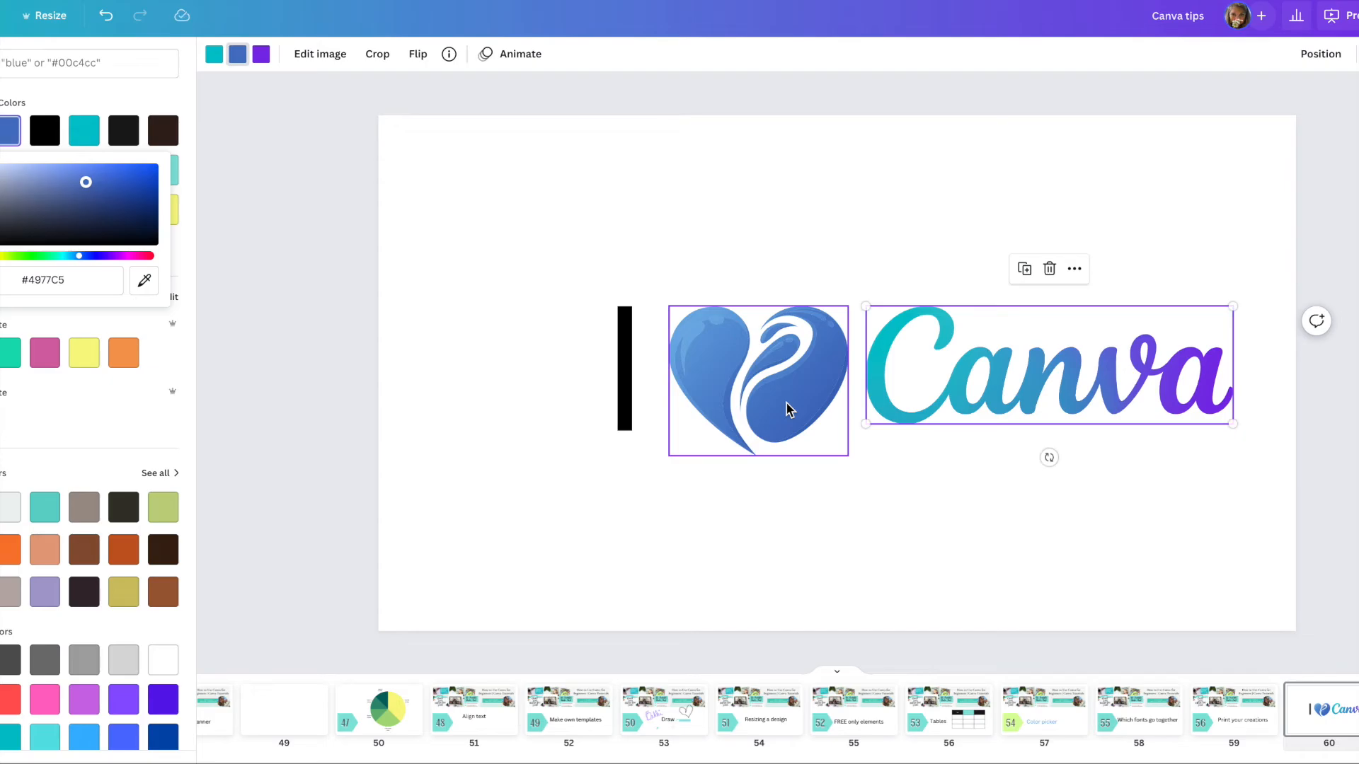
left_click(1048, 393)
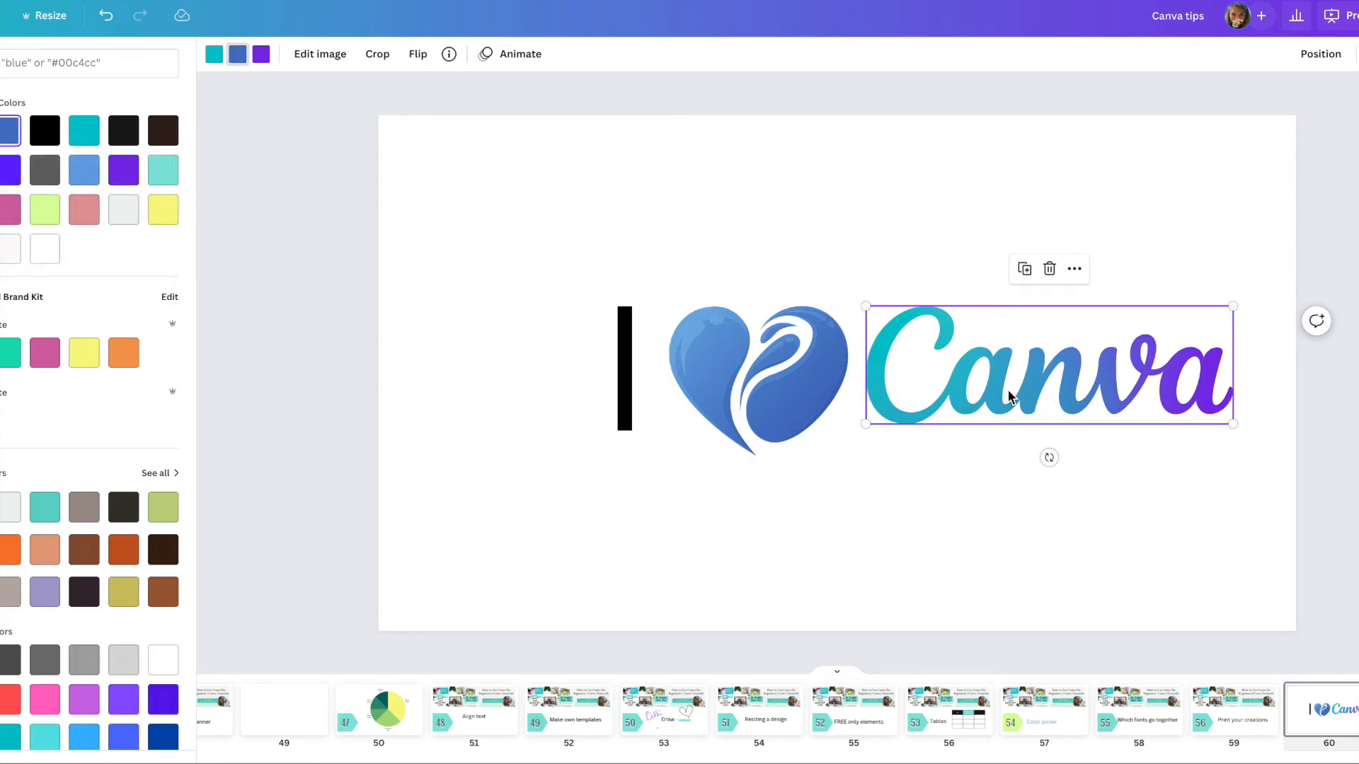
Try to recolour the letter "I" by sampling a colour from the Canva wordmark's "C".
left_click(626, 377)
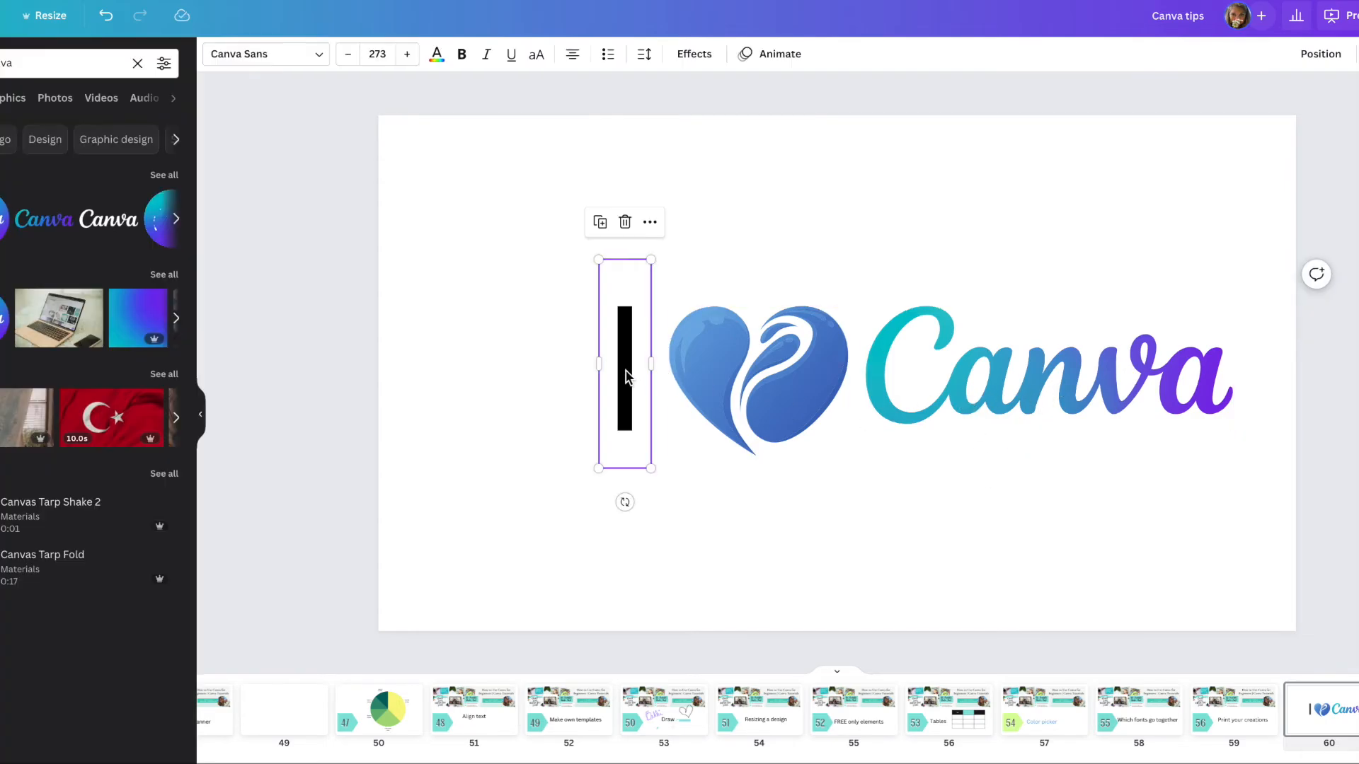
left_click(436, 54)
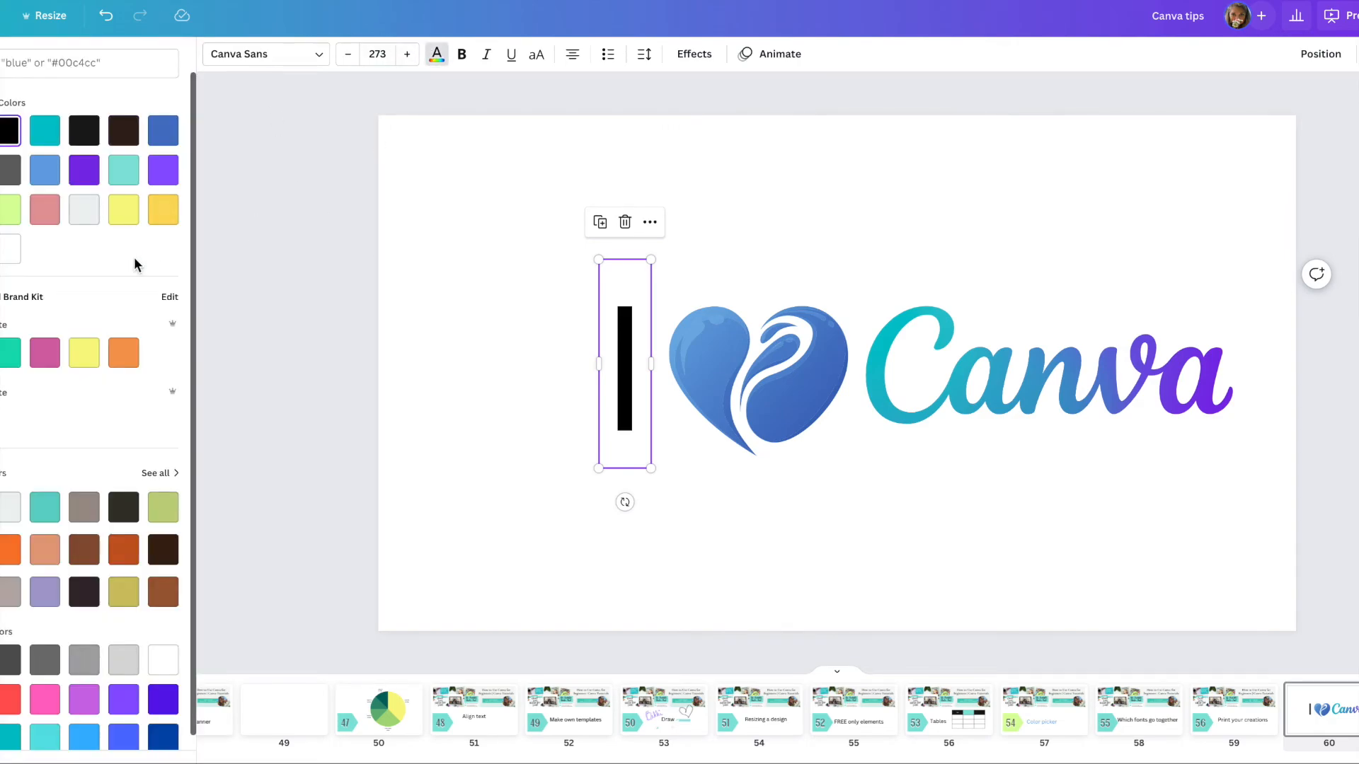
left_click(1, 131)
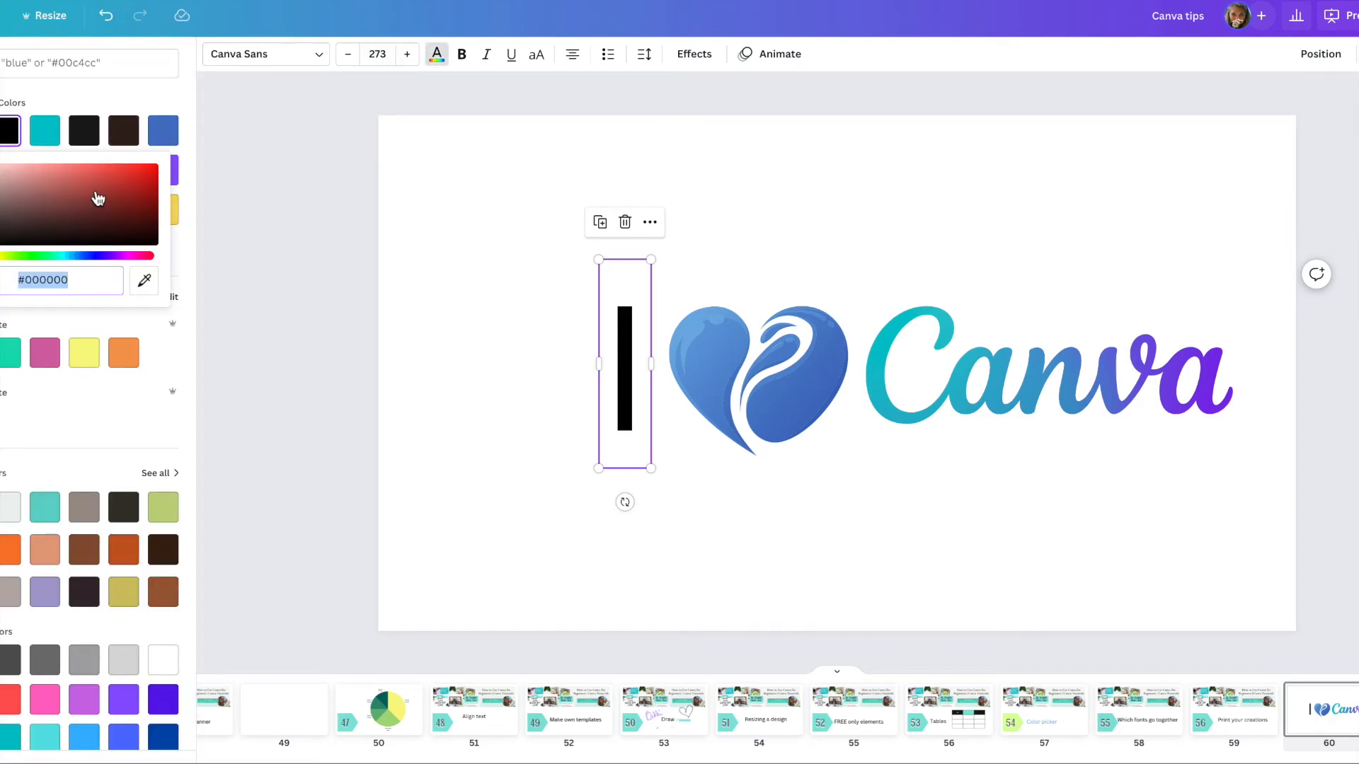
left_click(145, 289)
left_click(892, 399)
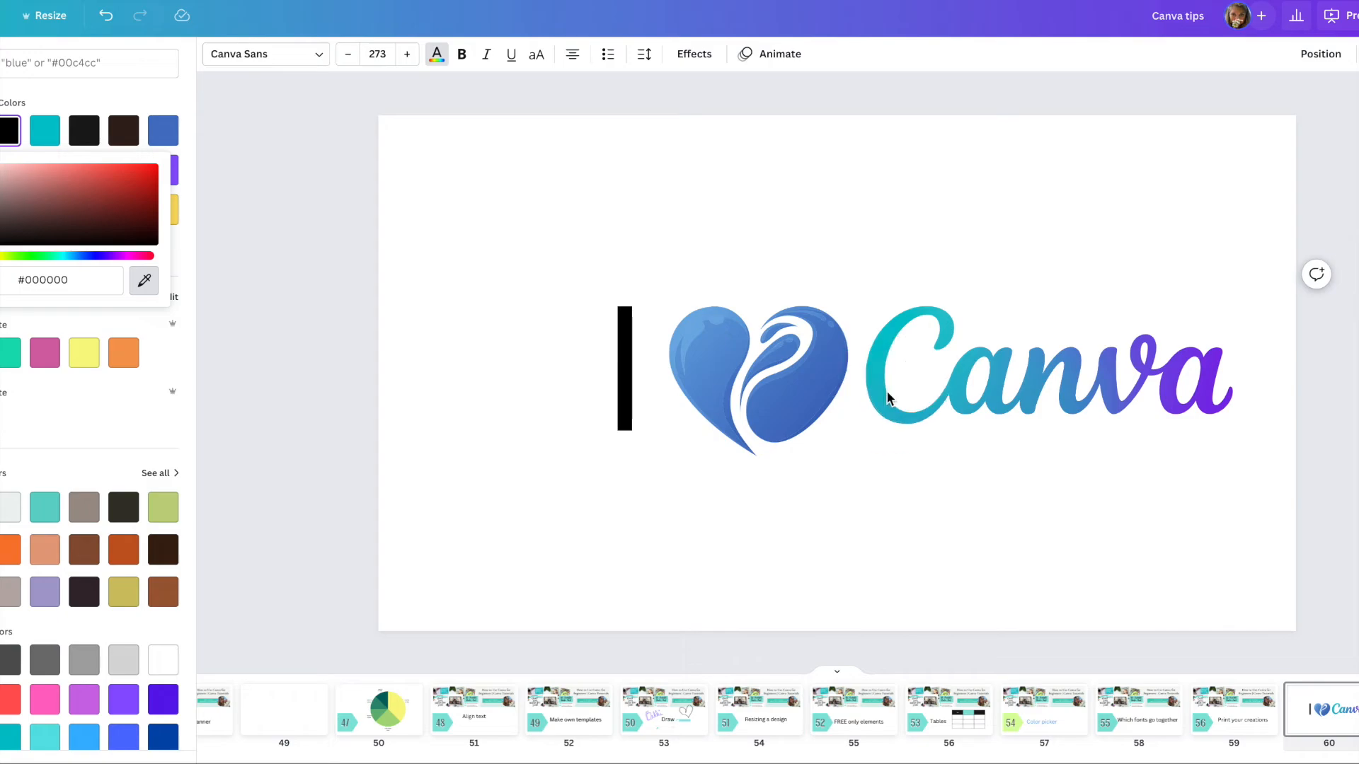
left_click(814, 240)
left_click(629, 366)
left_click(732, 200)
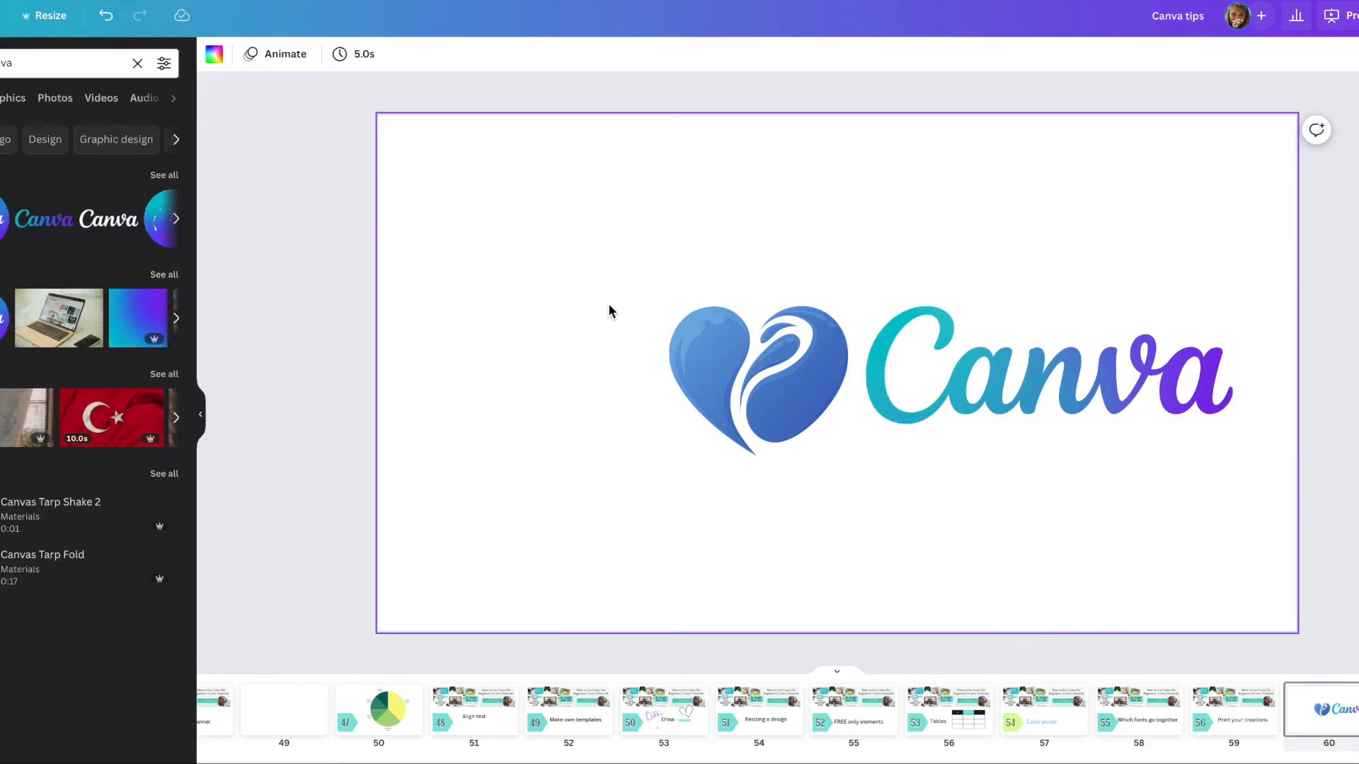
Recolour the text "I" with the teal sampled from the "C" of the Canva wordmark.
double_click(627, 315)
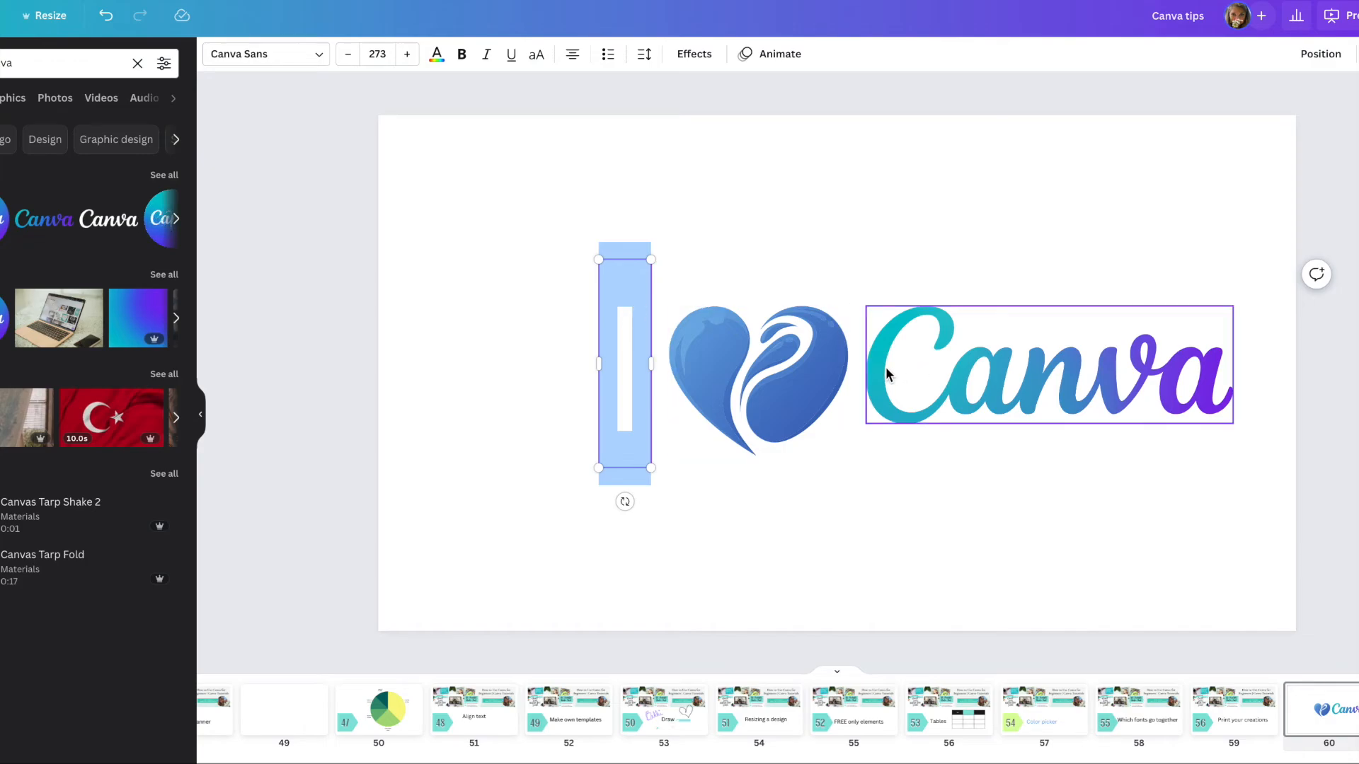
left_click(437, 55)
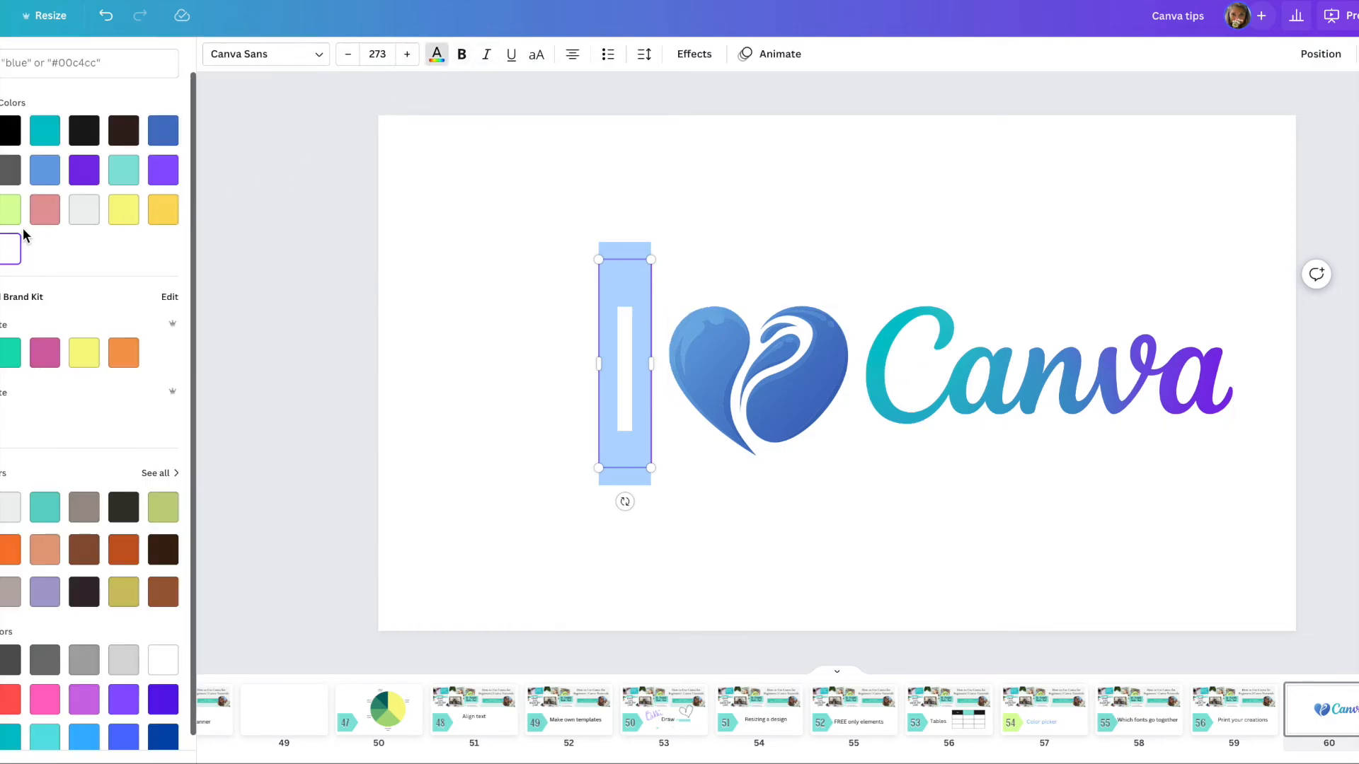
left_click(10, 249)
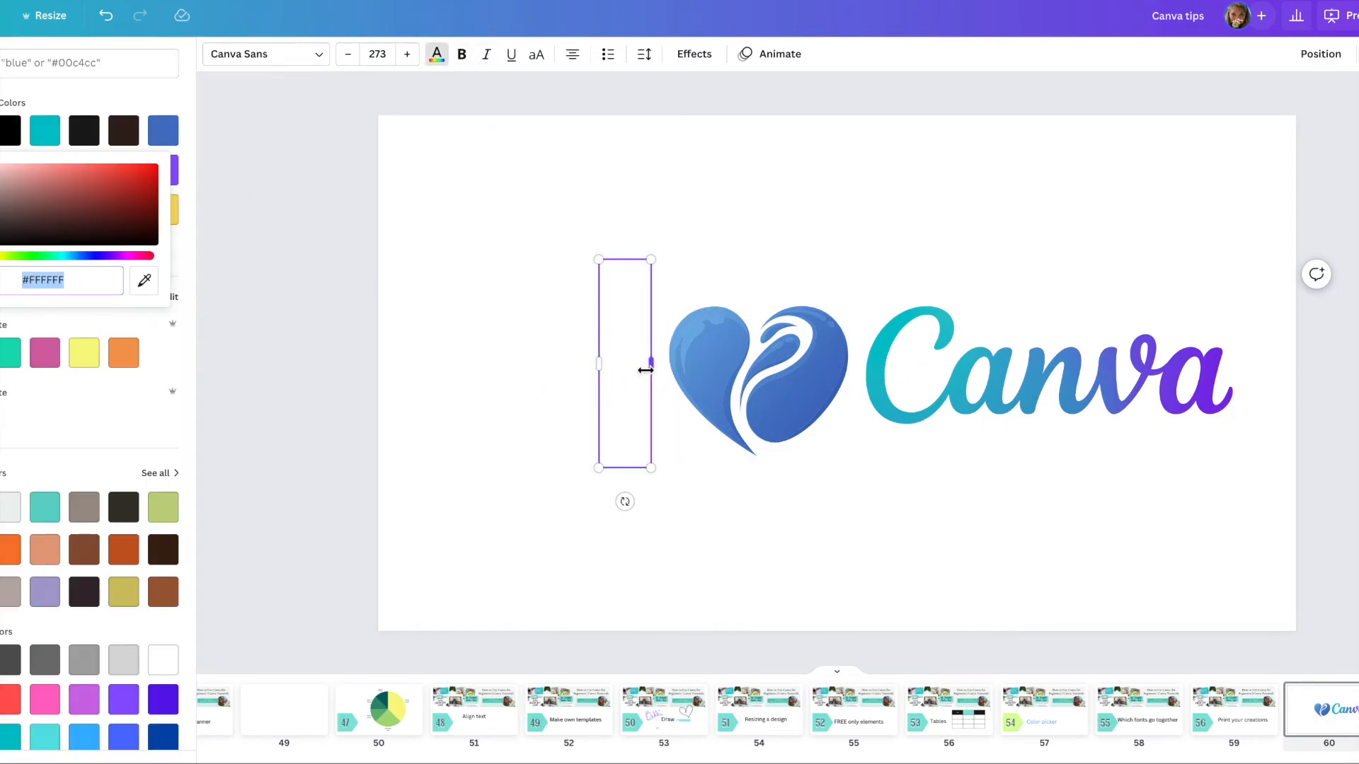
left_click(144, 280)
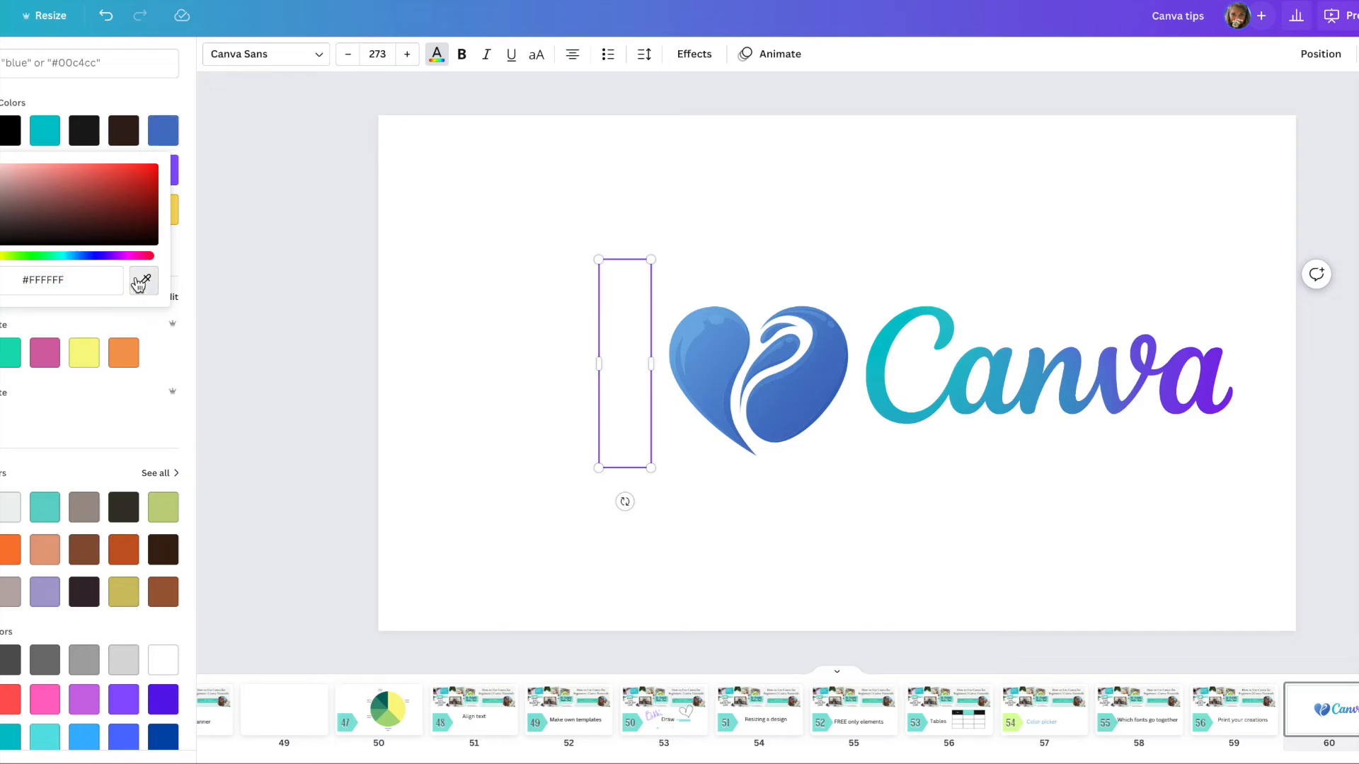
left_click(879, 389)
left_click(679, 225)
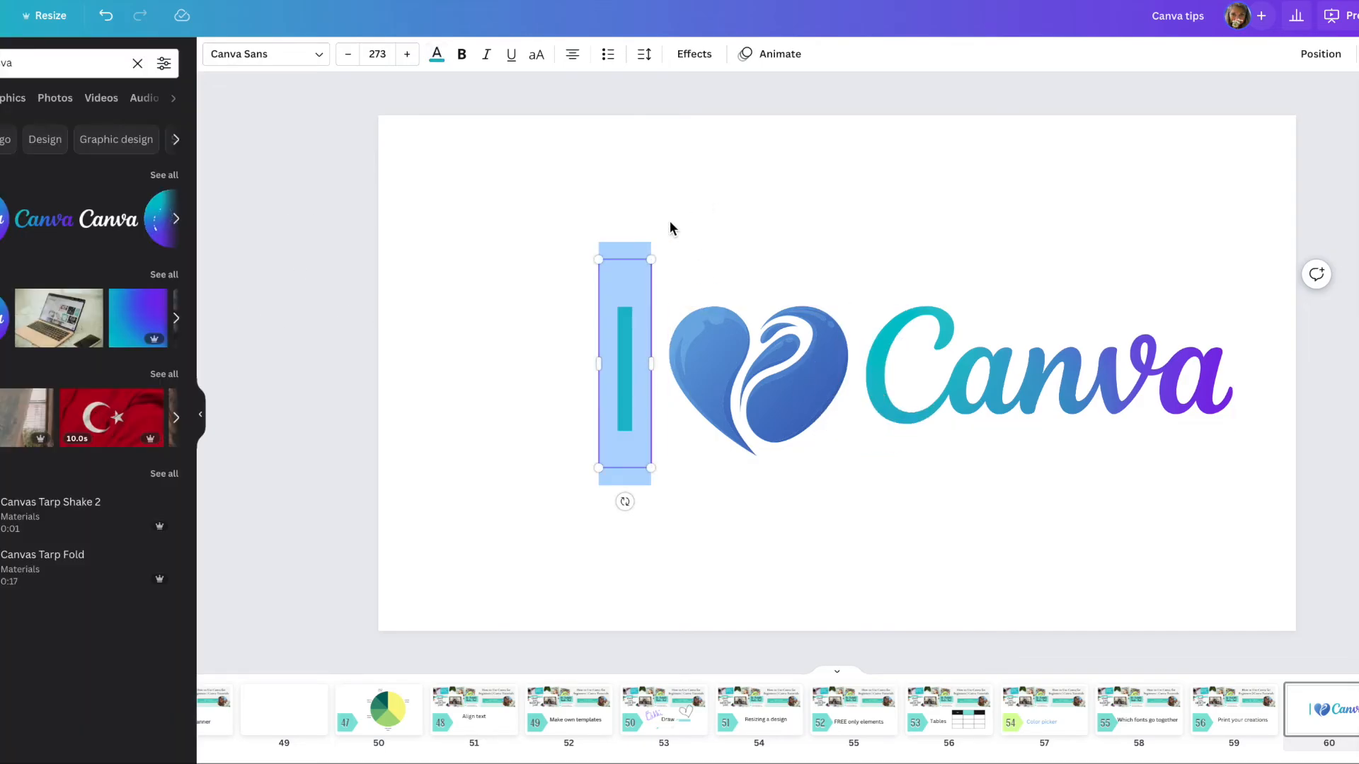
Select the letter, heart and Canva wordmark together and centre the group on the page.
left_click(630, 209)
left_click_drag(497, 260, 1115, 392)
left_click(1207, 226)
Choose to print the design on T-shirts and resize it to the T-shirt format.
left_click(1358, 16)
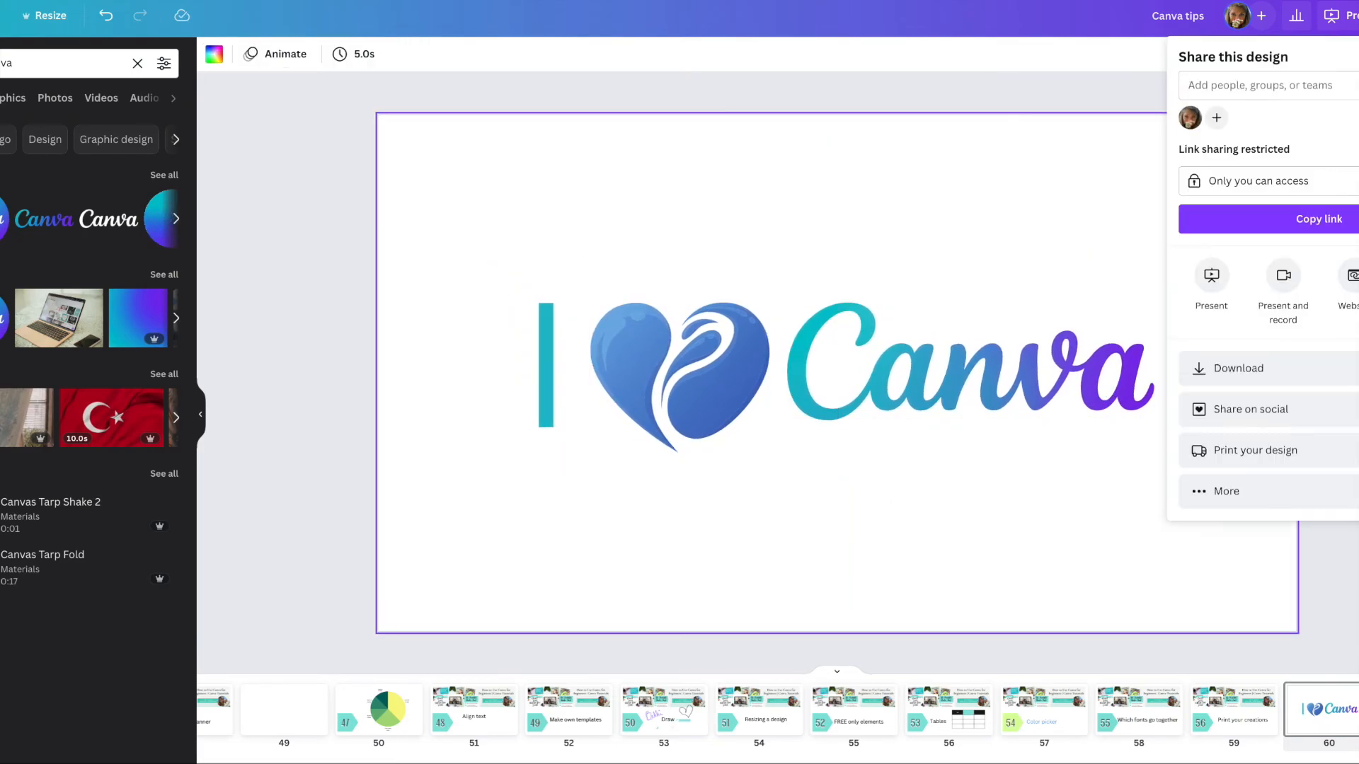
left_click(1255, 450)
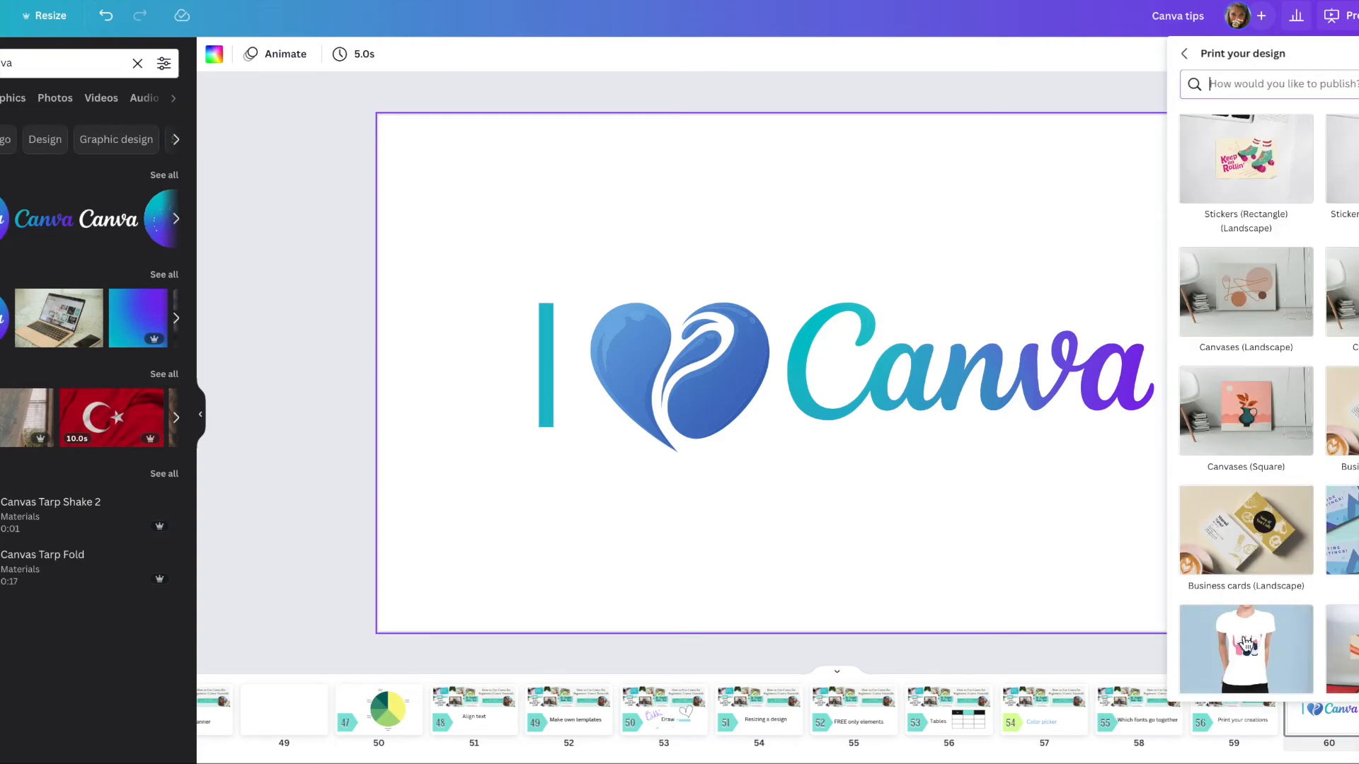
left_click(1247, 646)
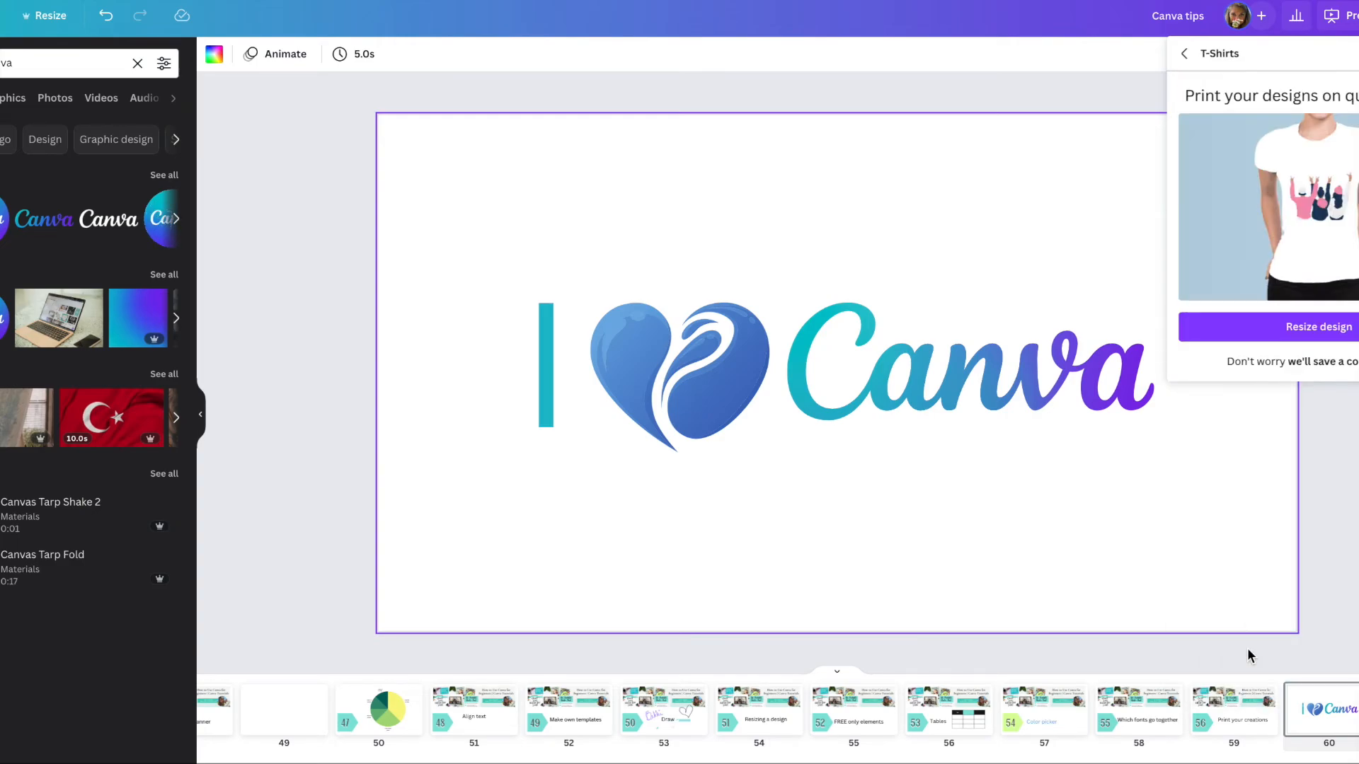
left_click(1356, 333)
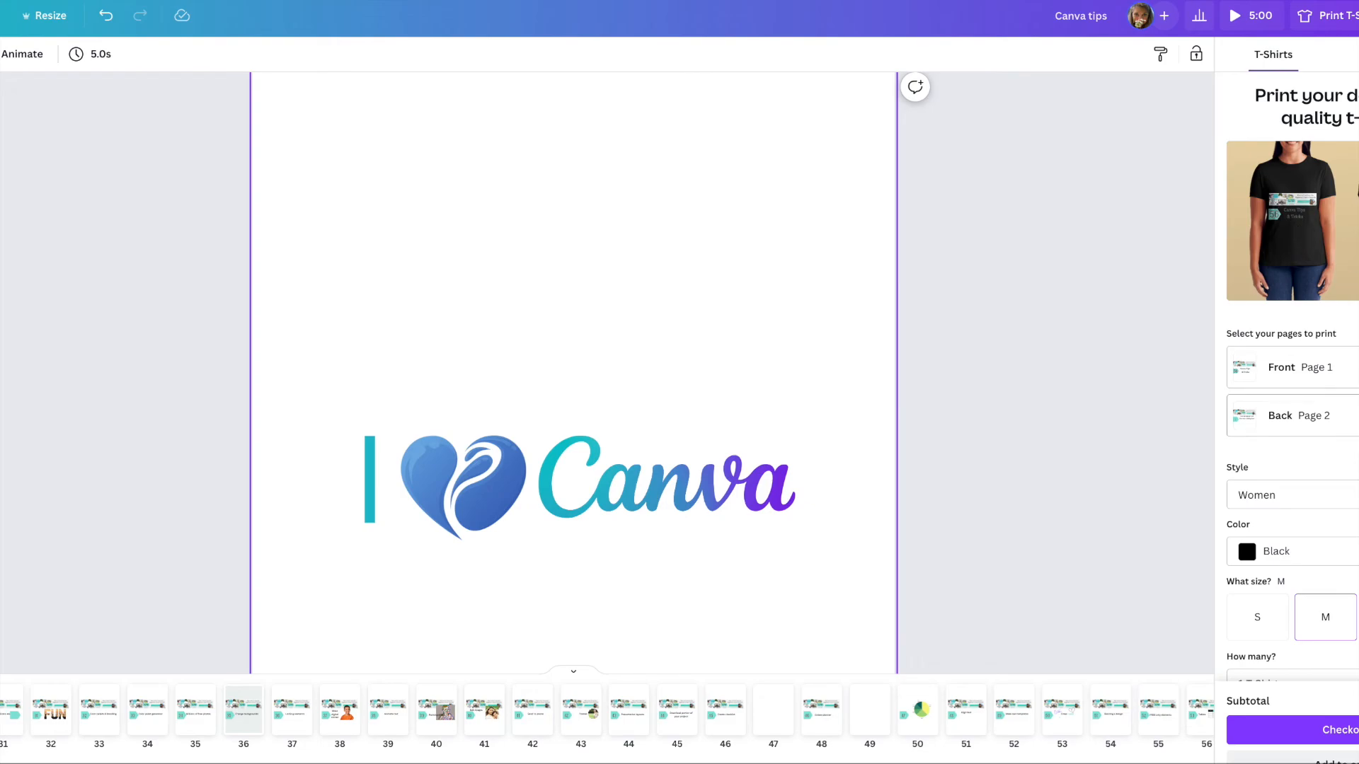
Set the T-shirt print pages to Page 60 for the front and None for the back.
left_click(1344, 412)
scroll(1344, 412, "down", 15)
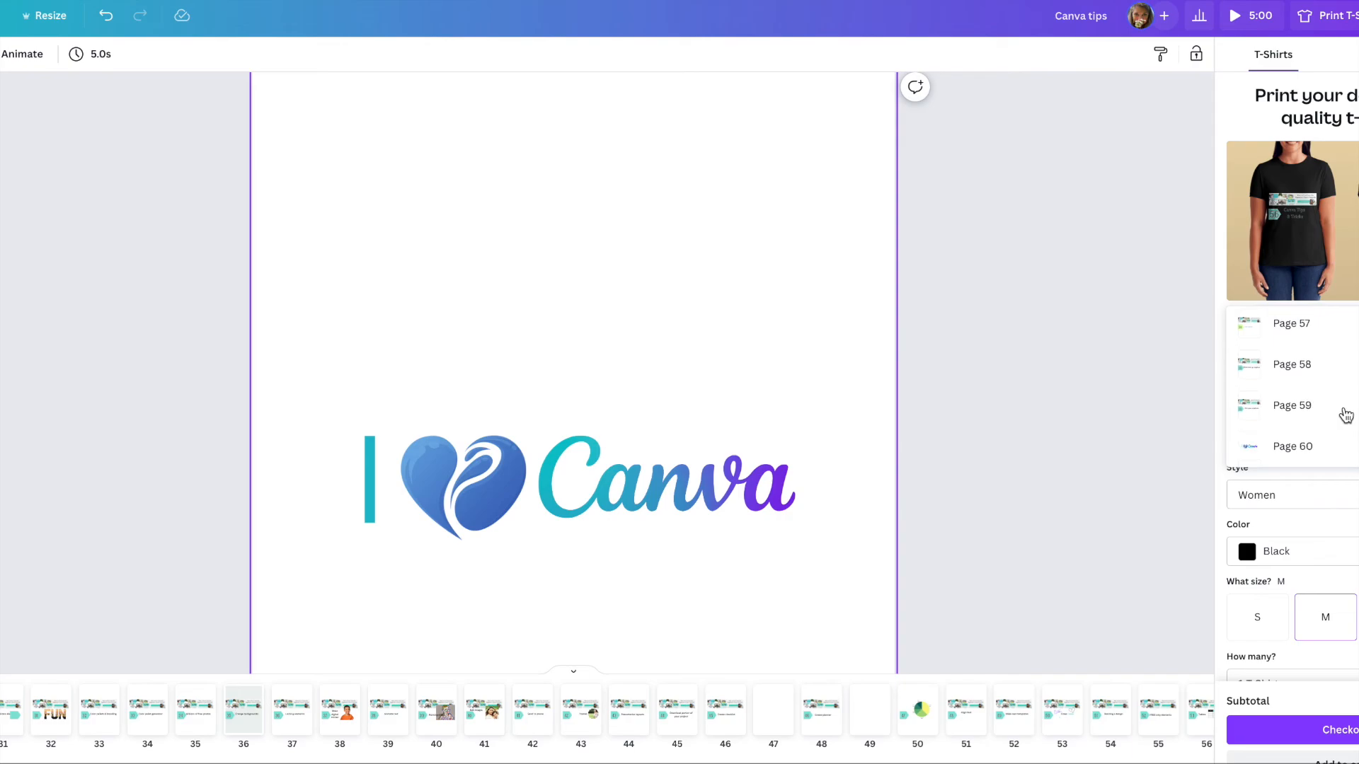
left_click(1305, 448)
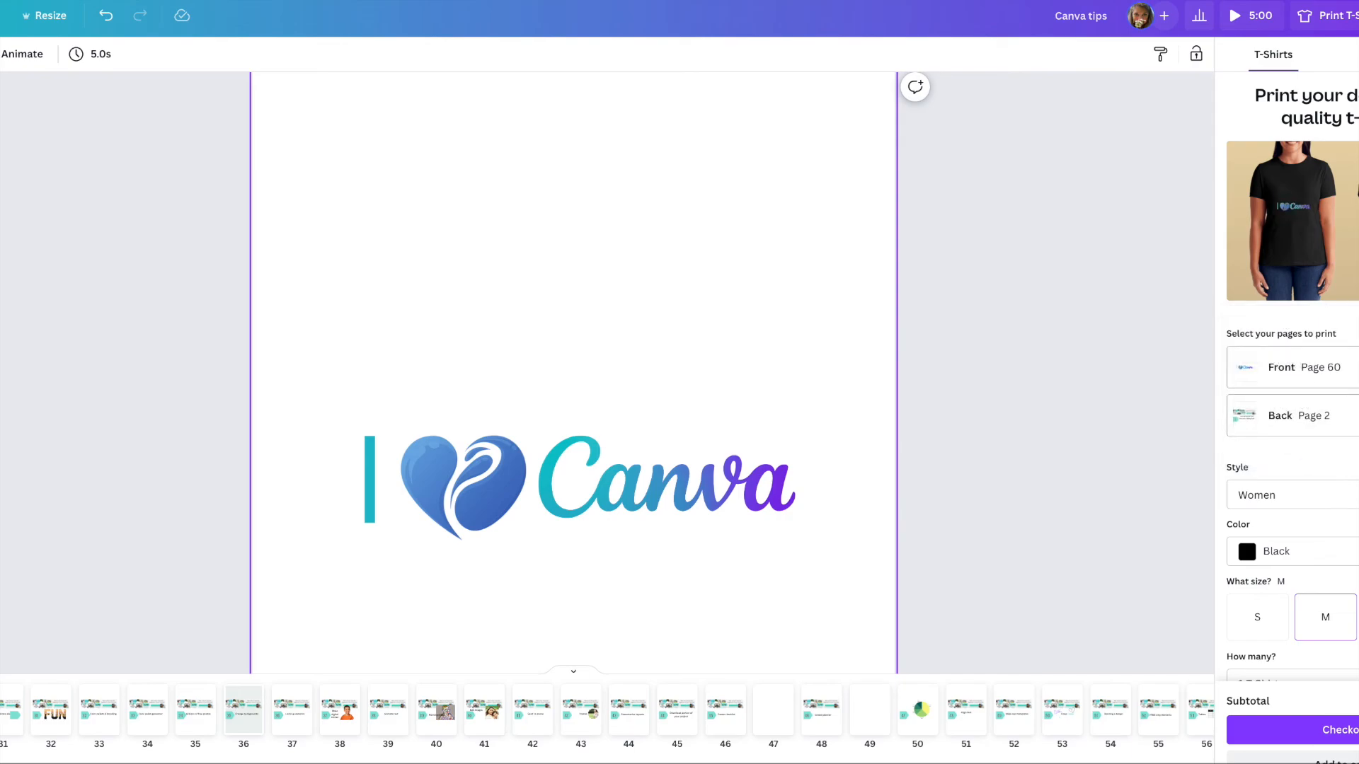
left_click(1324, 415)
left_click(1295, 355)
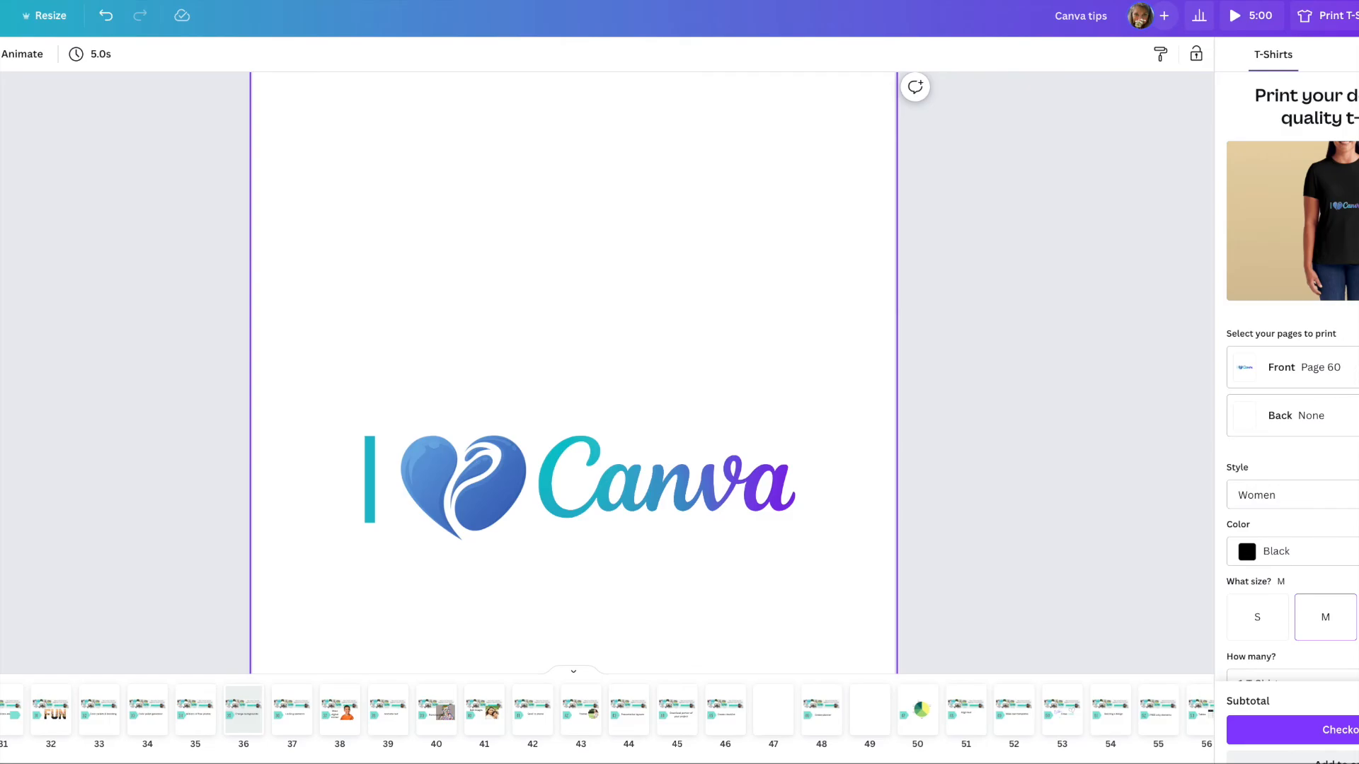
View the T-shirt mockup enlarged, then close the preview and the T-shirt print options.
left_click(1345, 221)
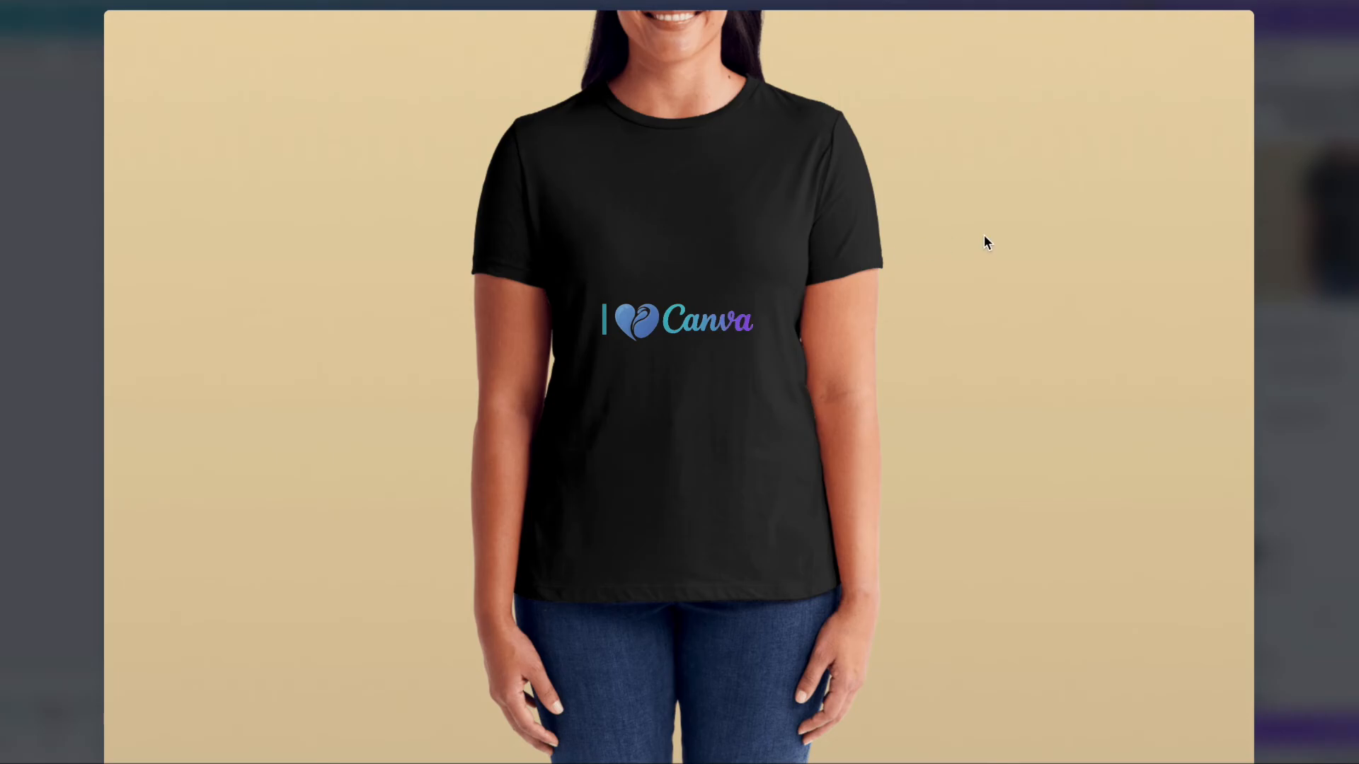
left_click(1313, 185)
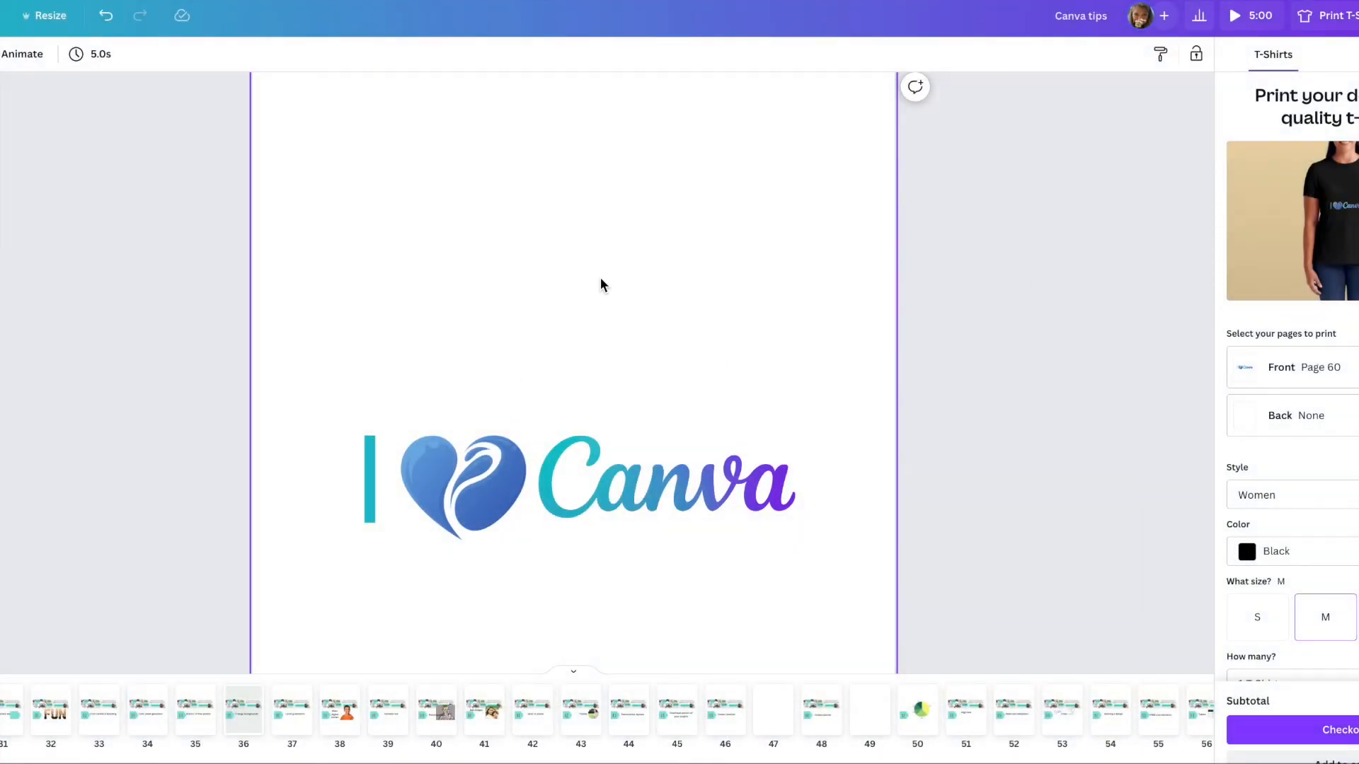
key("Escape")
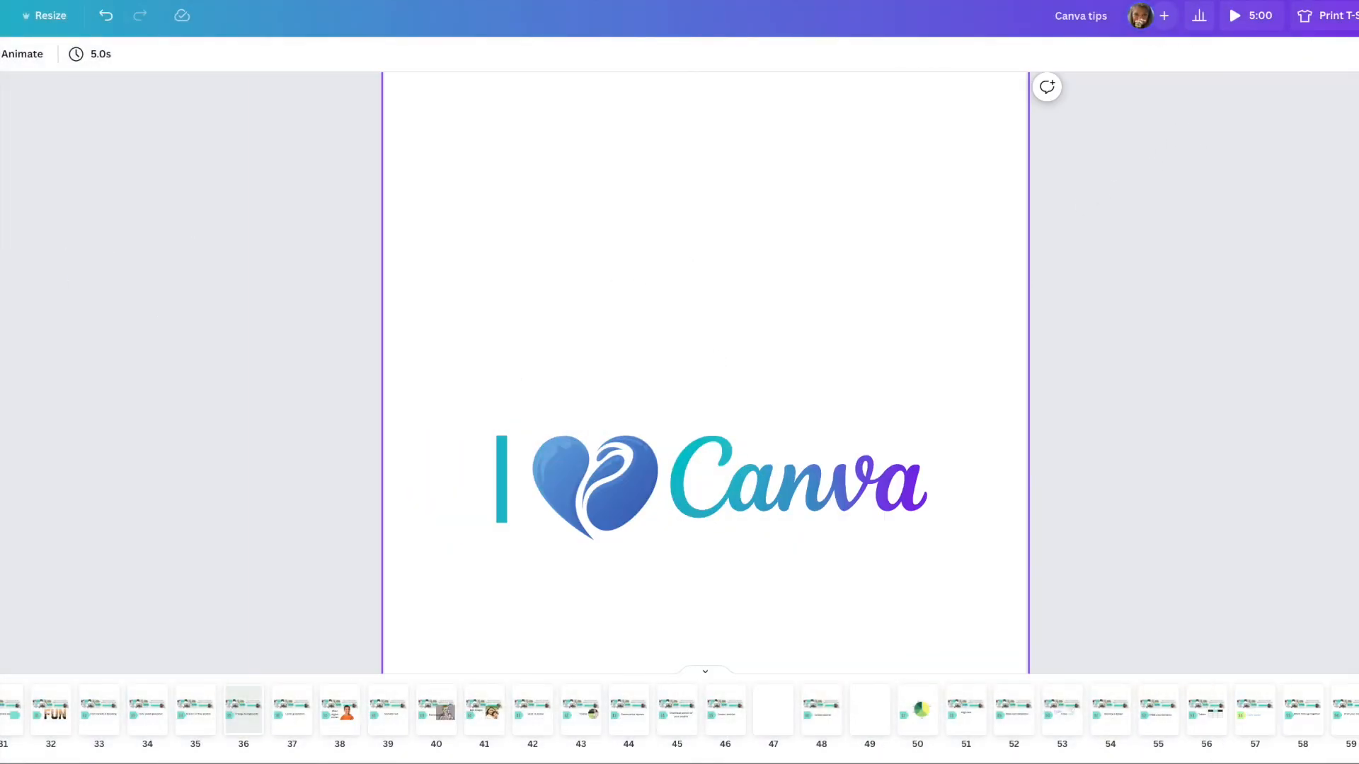
Find Mugs among the printable products and resize the design to the mug format.
left_click(1358, 16)
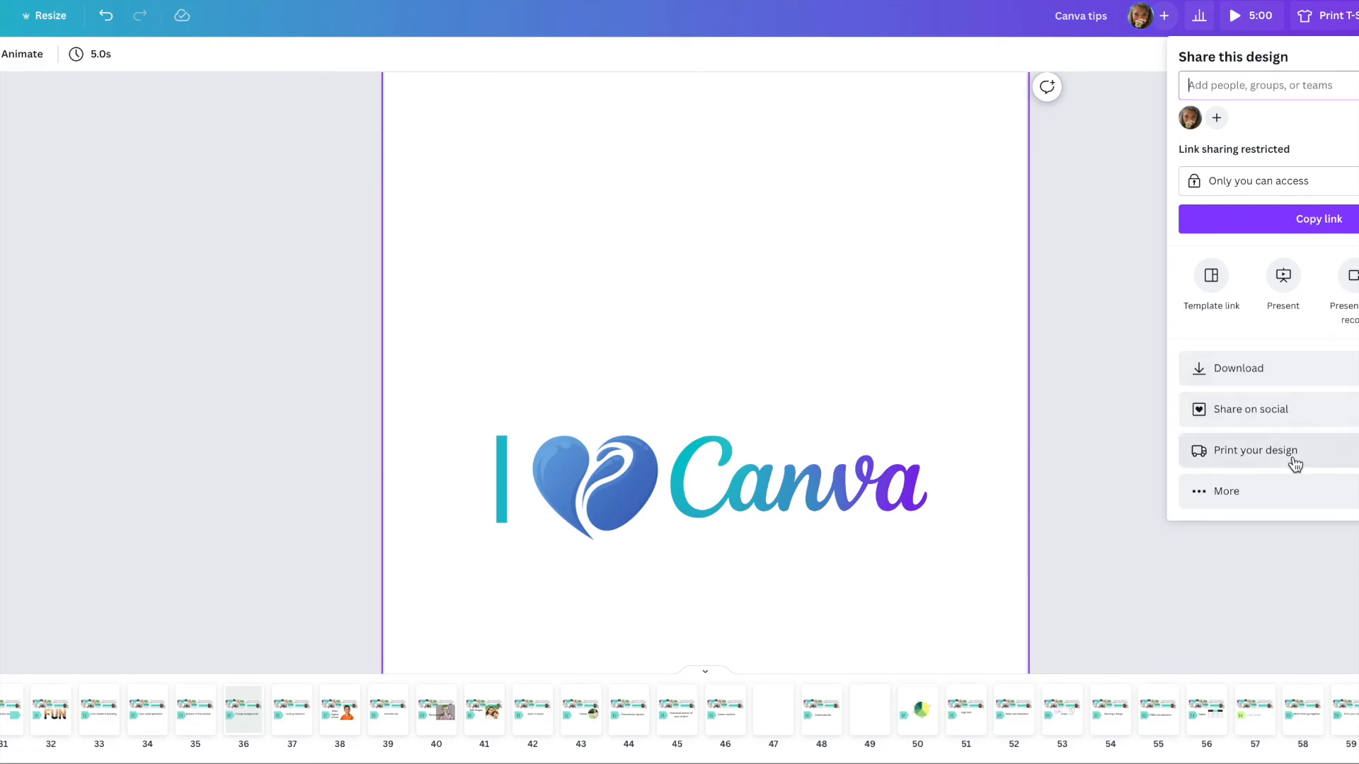
left_click(1294, 457)
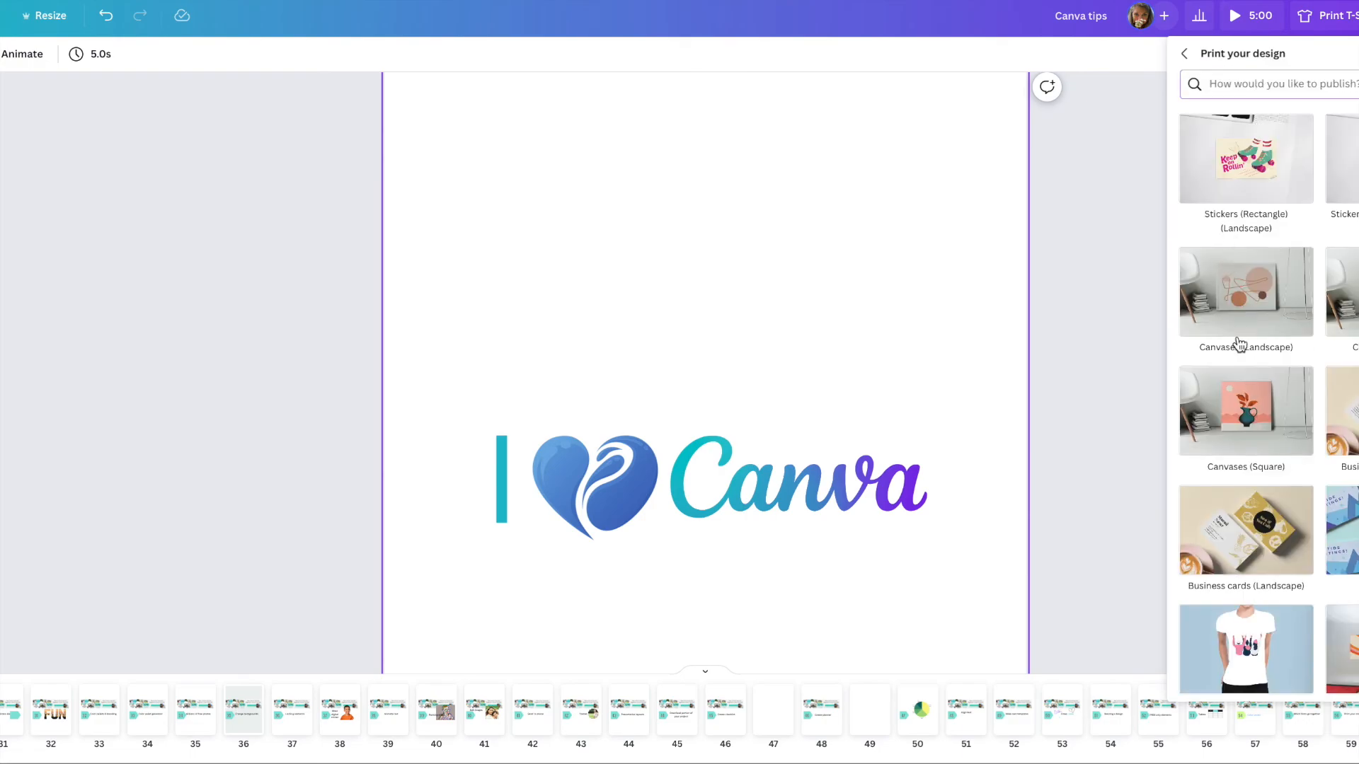
scroll(1239, 342, "down", 3)
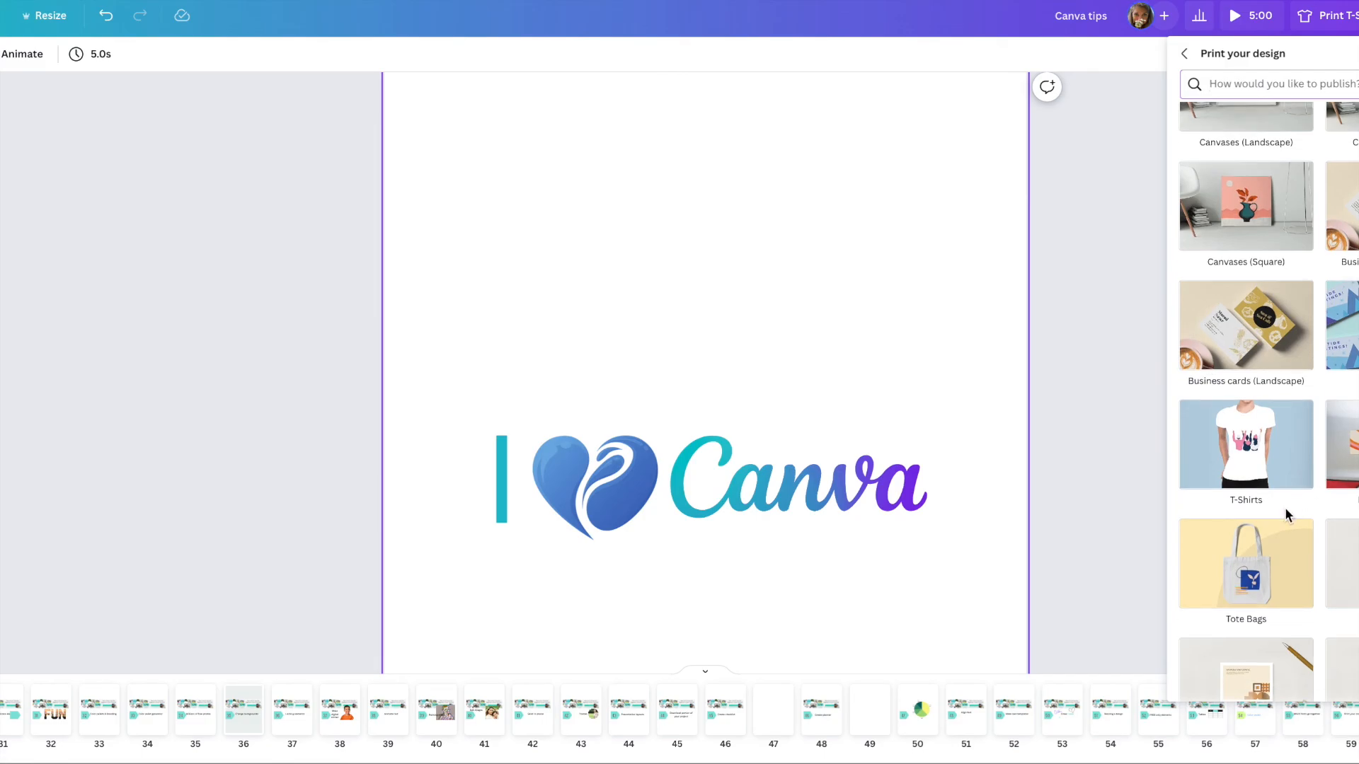
scroll(1285, 507, "down", 2)
scroll(1286, 516, "down", 3)
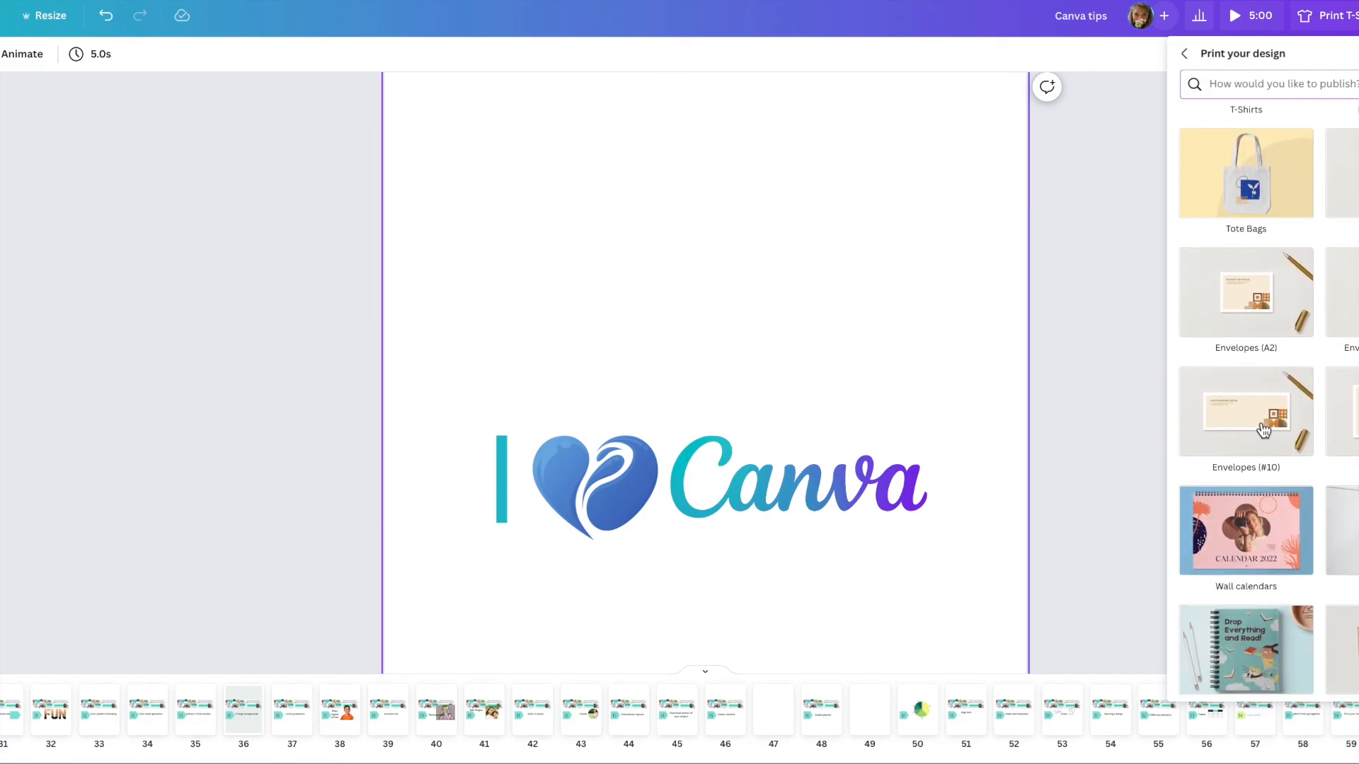
scroll(1260, 431, "down", 3)
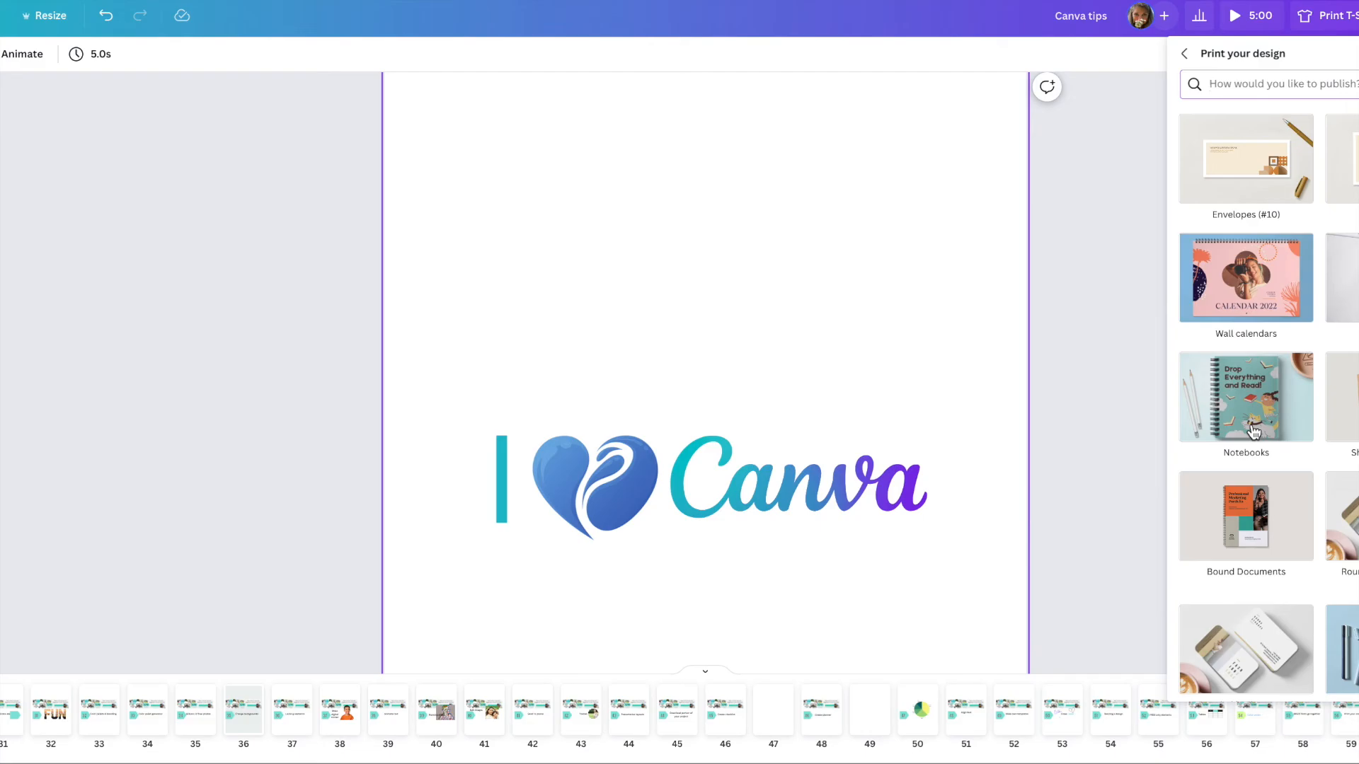
scroll(1253, 432, "down", 8)
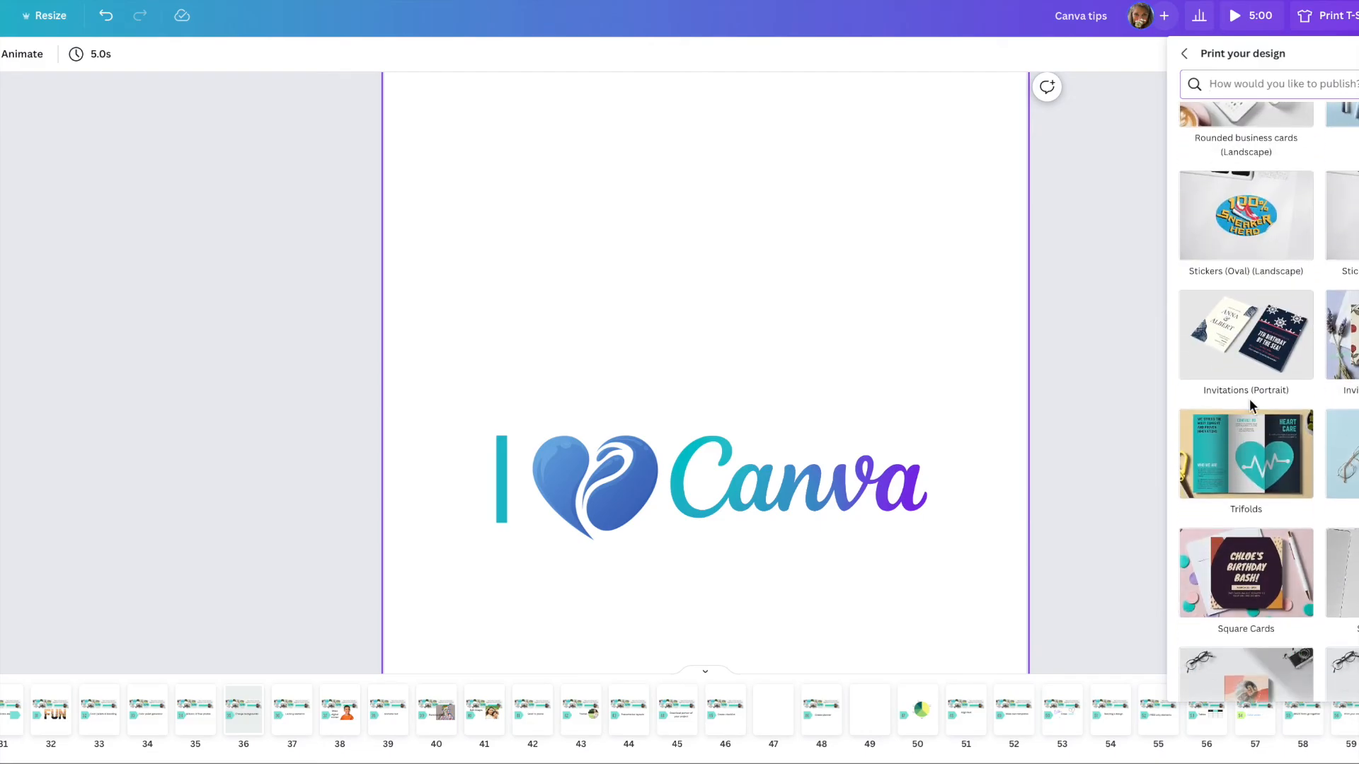
scroll(1250, 401, "down", 10)
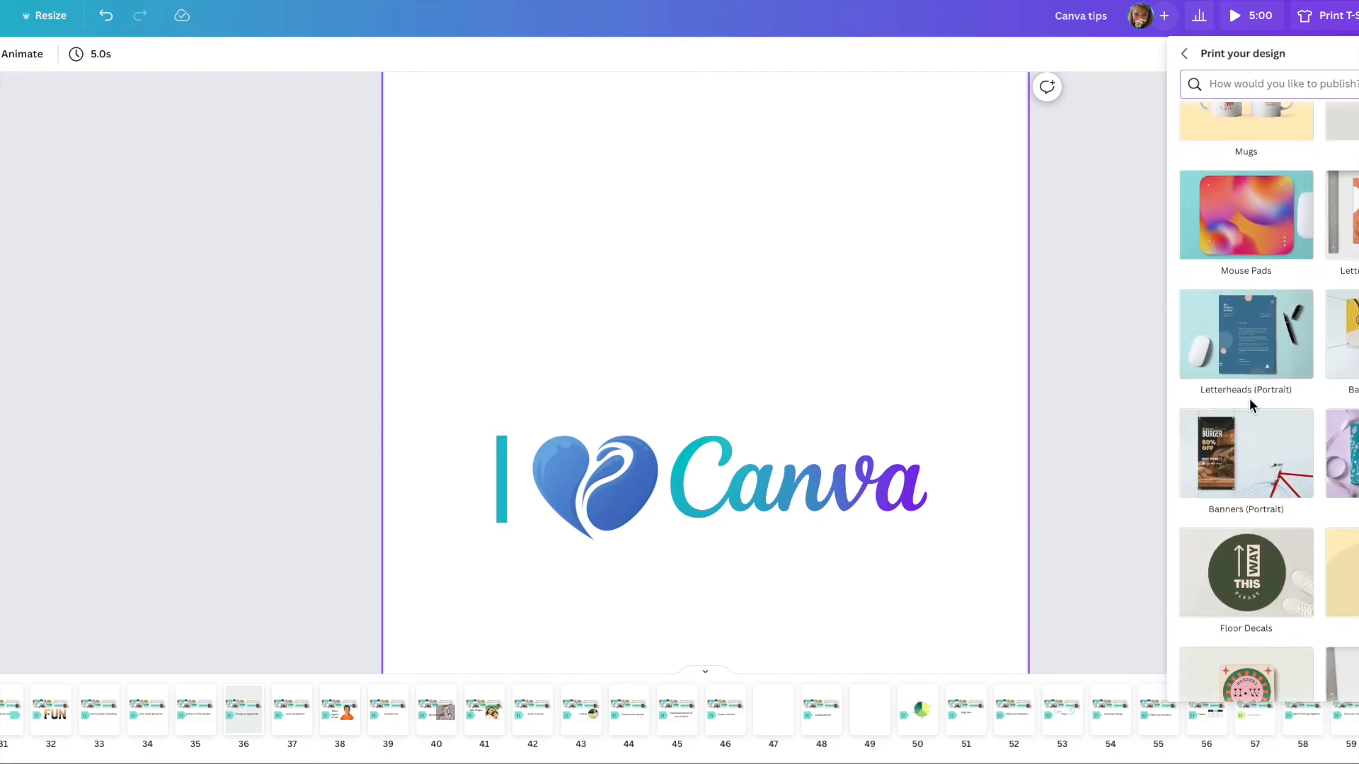
scroll(1250, 400, "down", 1)
scroll(1249, 327, "up", 4)
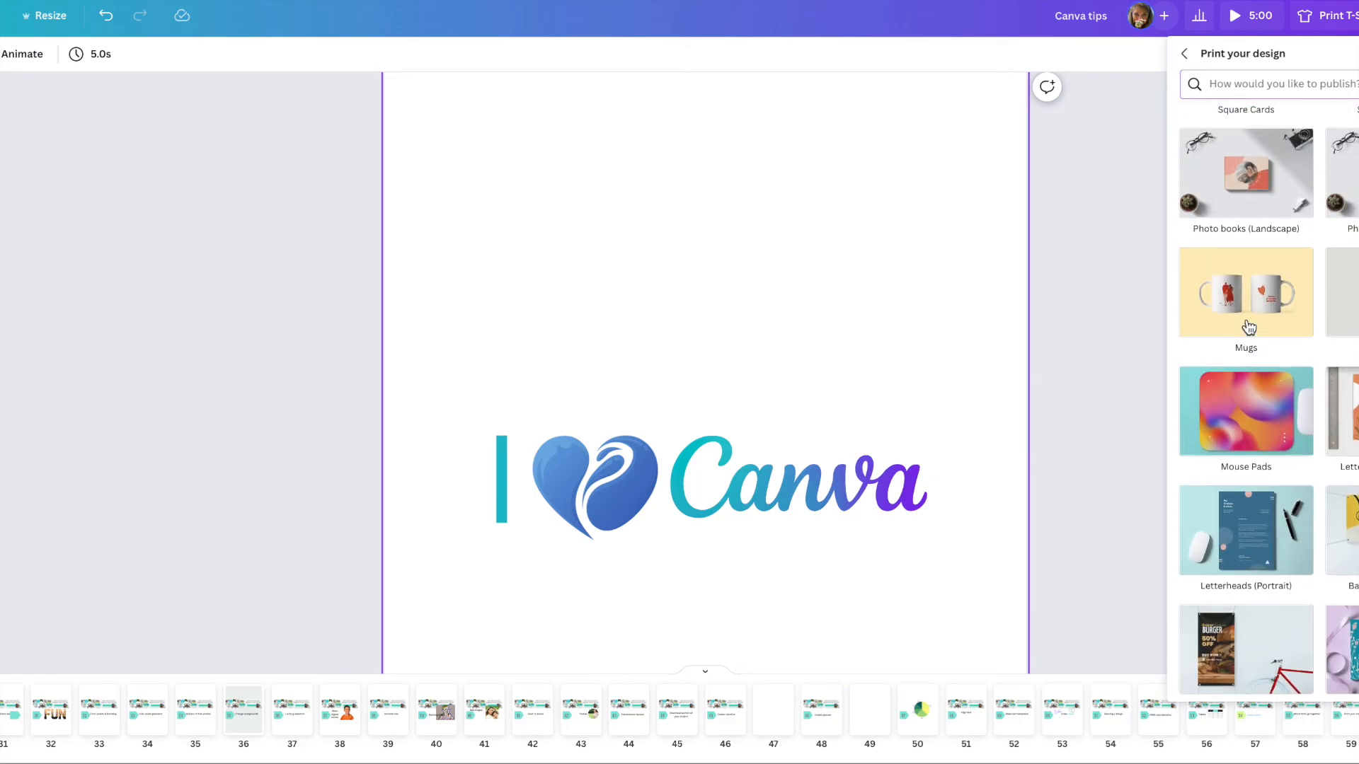
left_click(1249, 320)
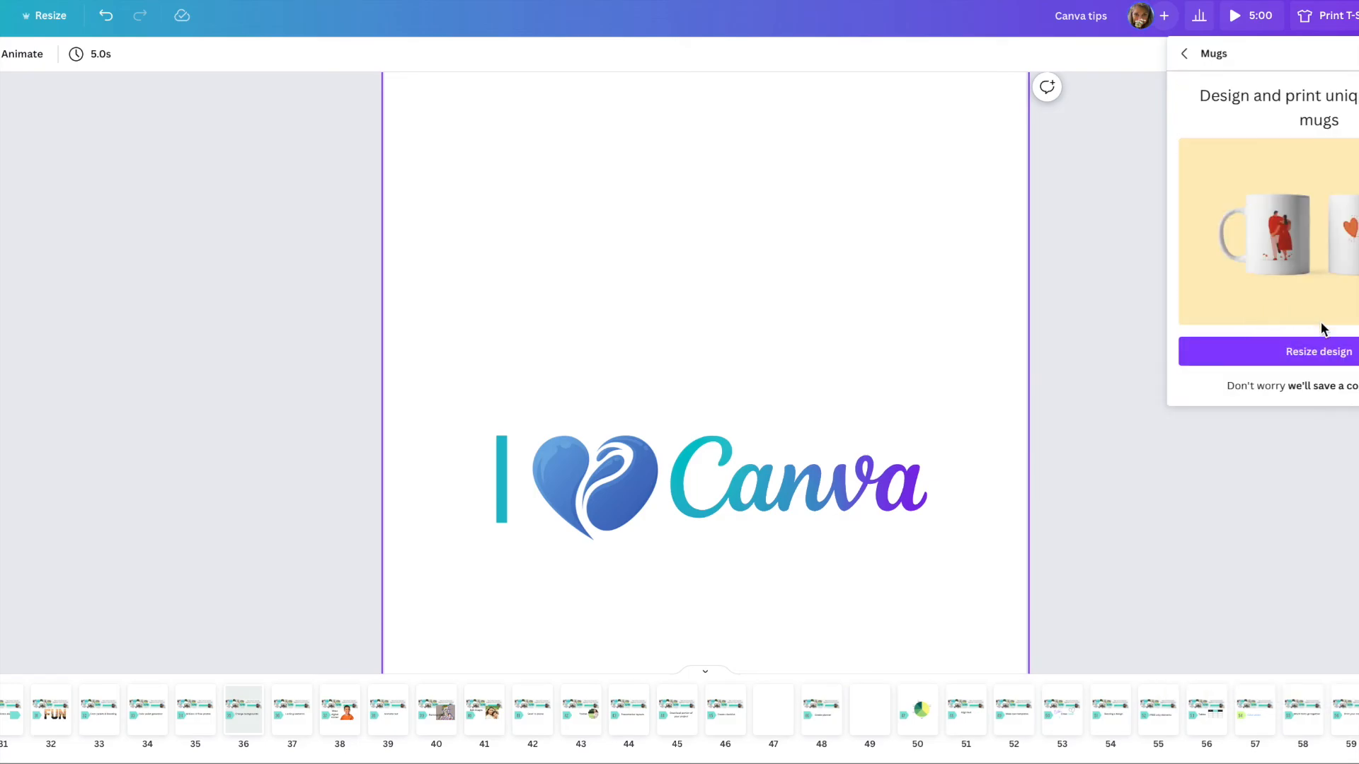
left_click(1322, 350)
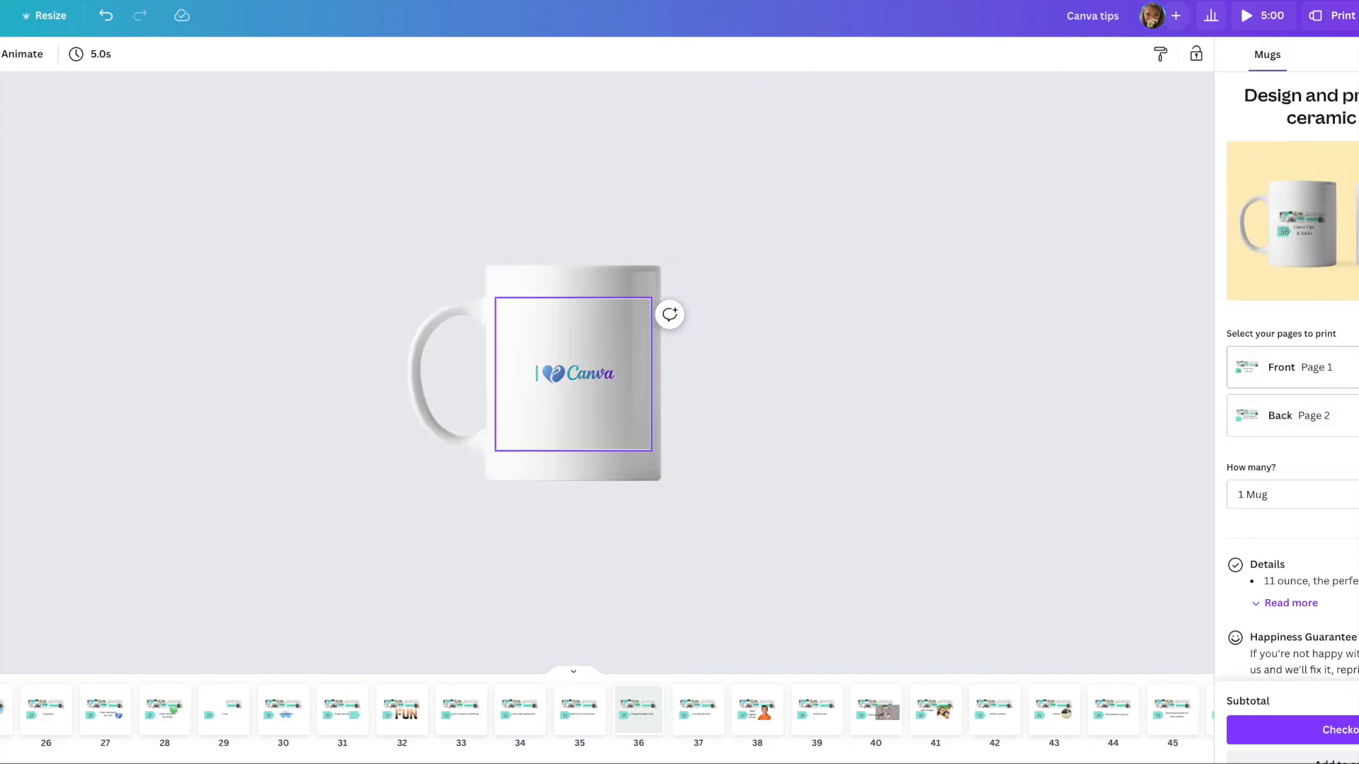
Set the mug print pages to Page 60 for the front and None for the back.
left_click(1345, 415)
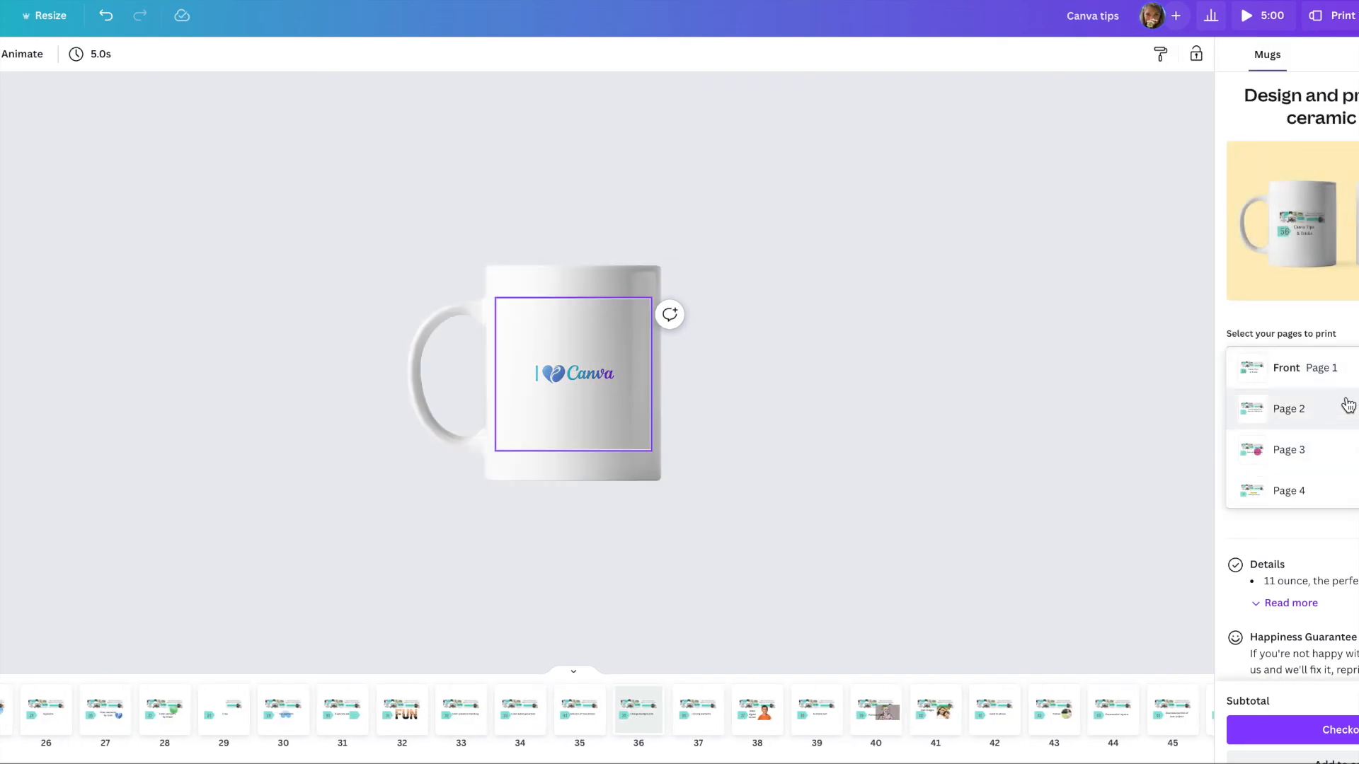
scroll(1340, 436, "down", 15)
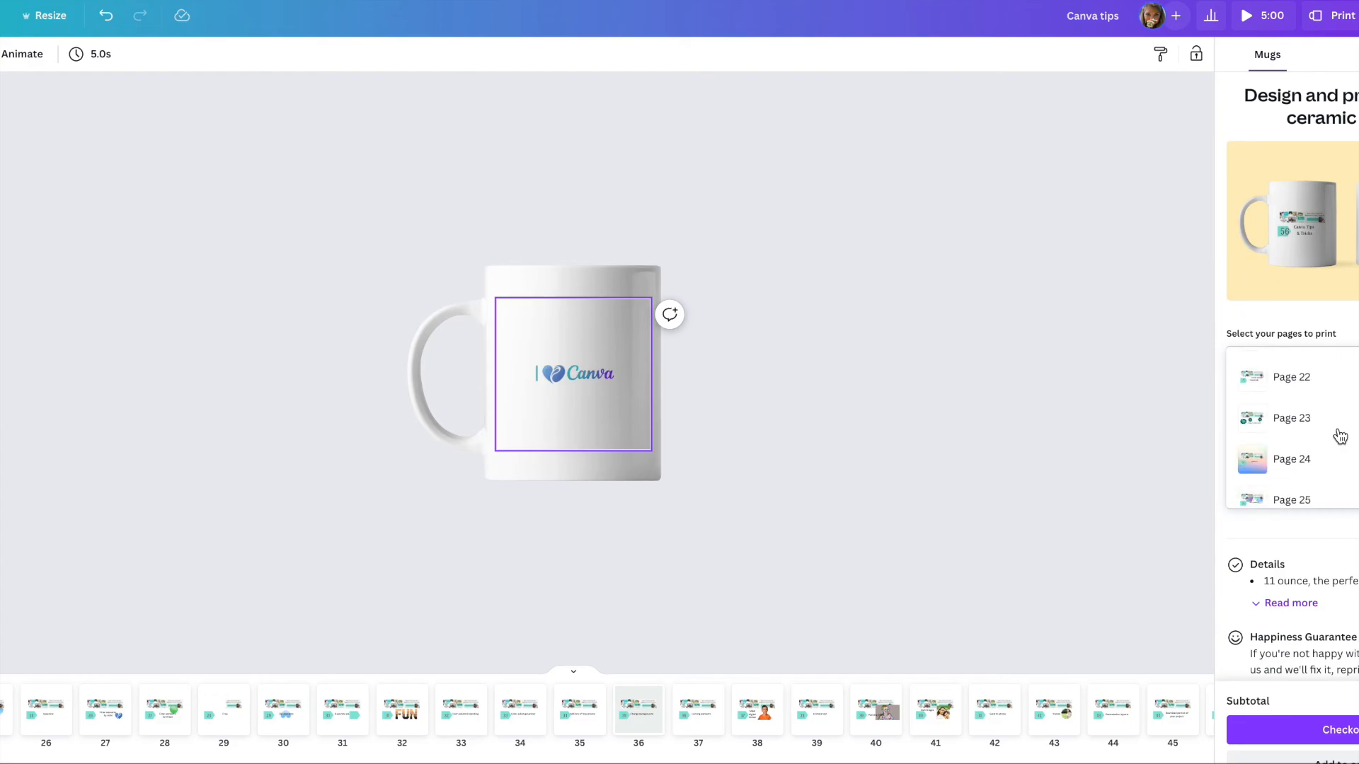
scroll(1339, 436, "down", 10)
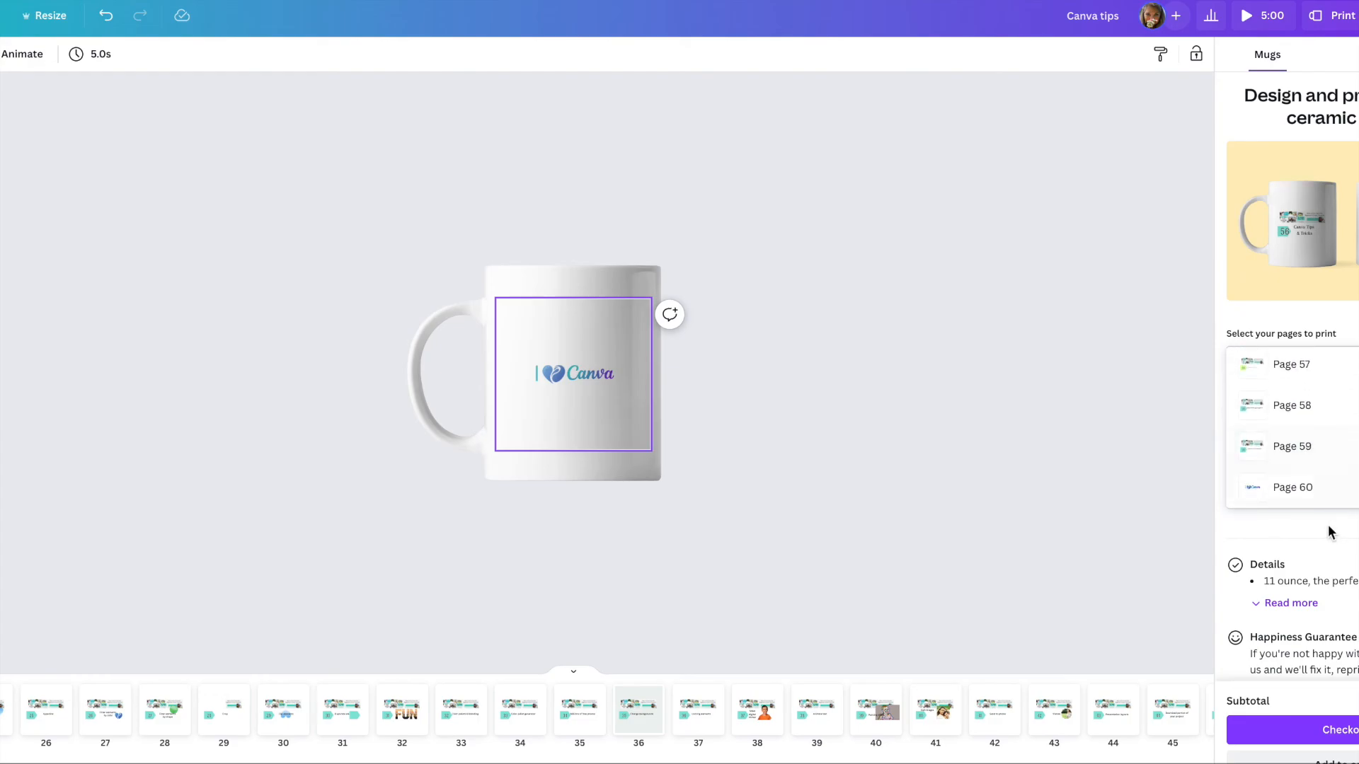
left_click(1328, 475)
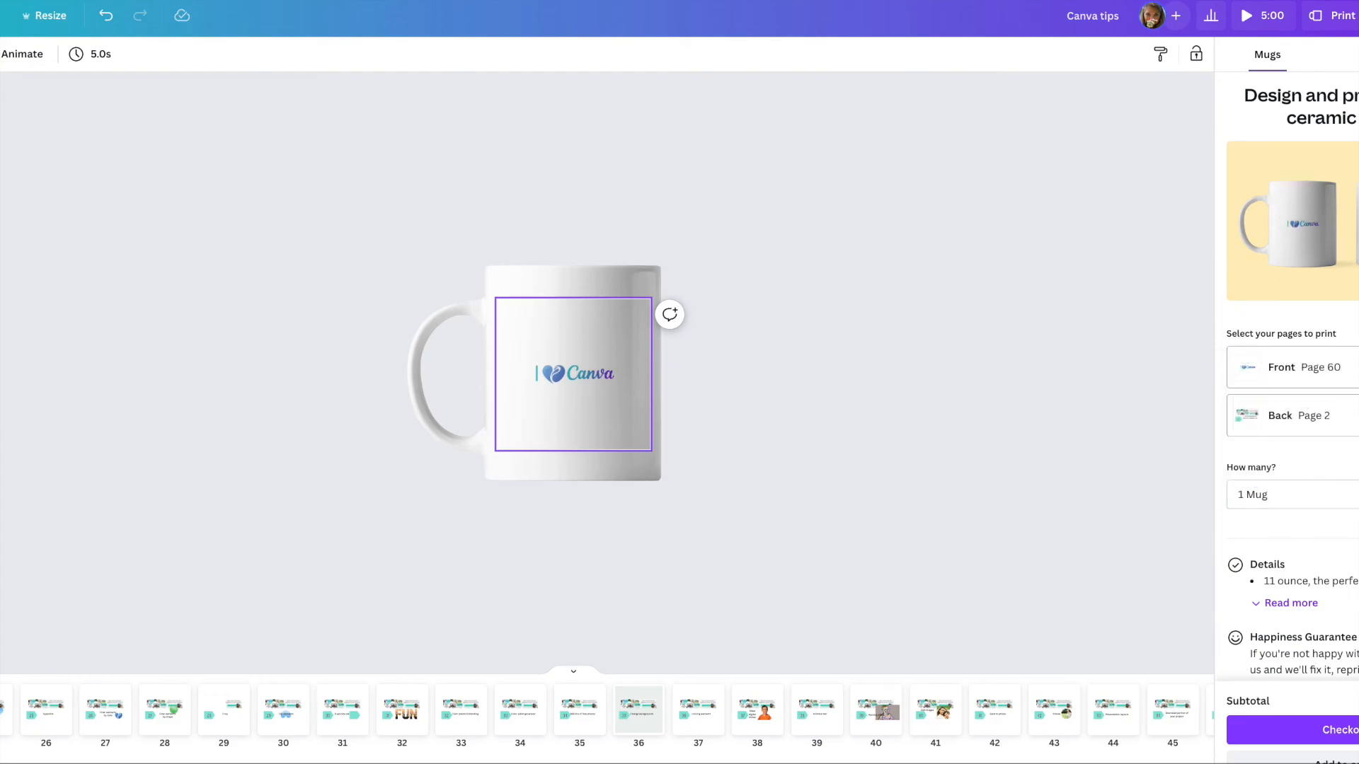
left_click(1302, 416)
left_click(1308, 368)
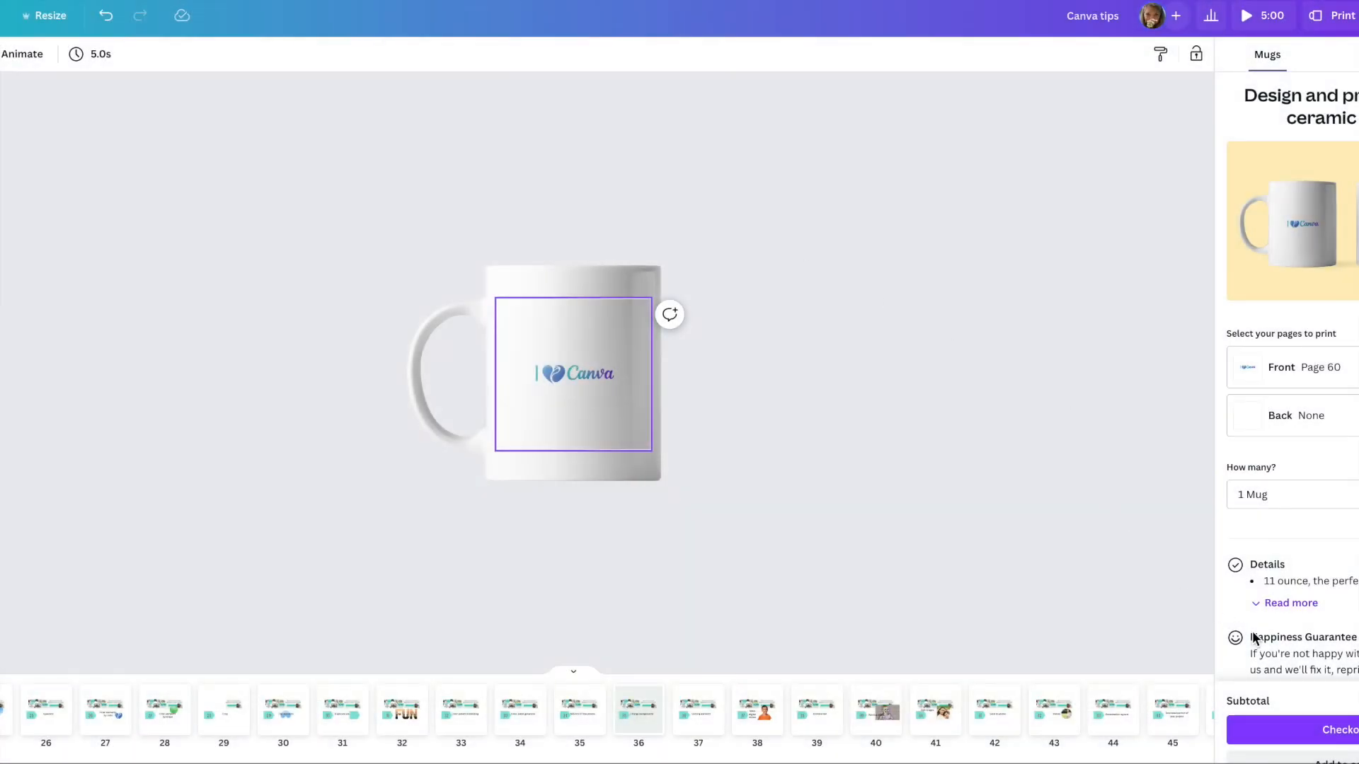
Examine the mug quantity options and their price per mug, then leave the quantity list.
scroll(1255, 637, "down", 1)
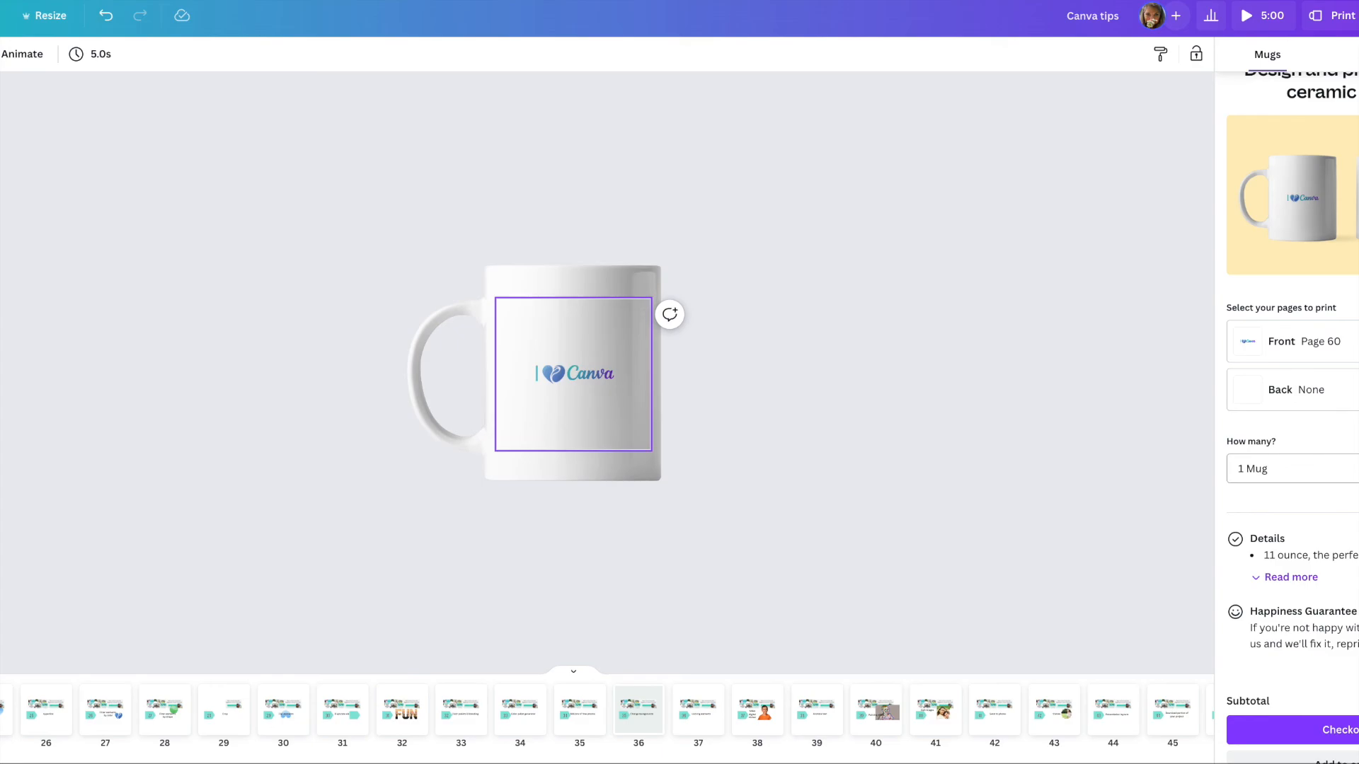
left_click(1344, 469)
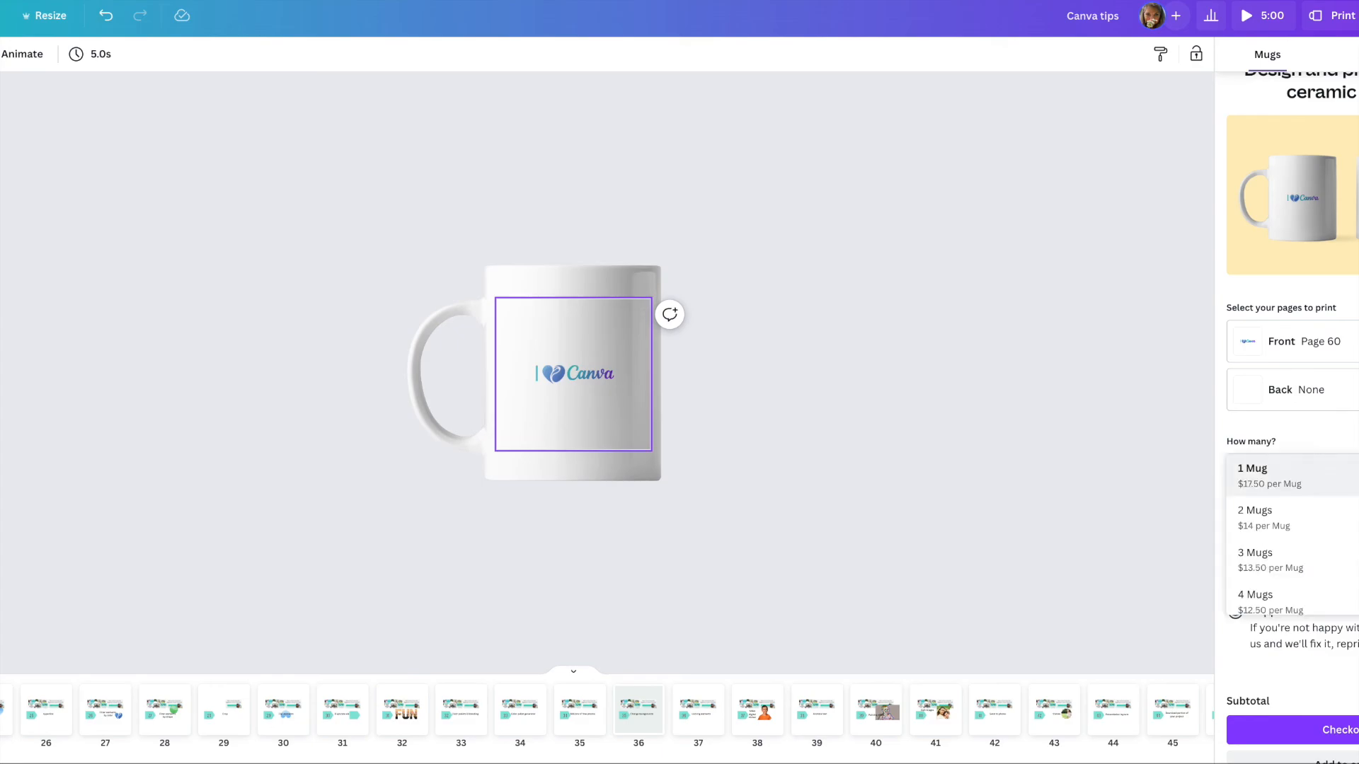
scroll(1293, 584, "down", 1)
scroll(1293, 566, "down", 2)
scroll(1292, 566, "up", 2)
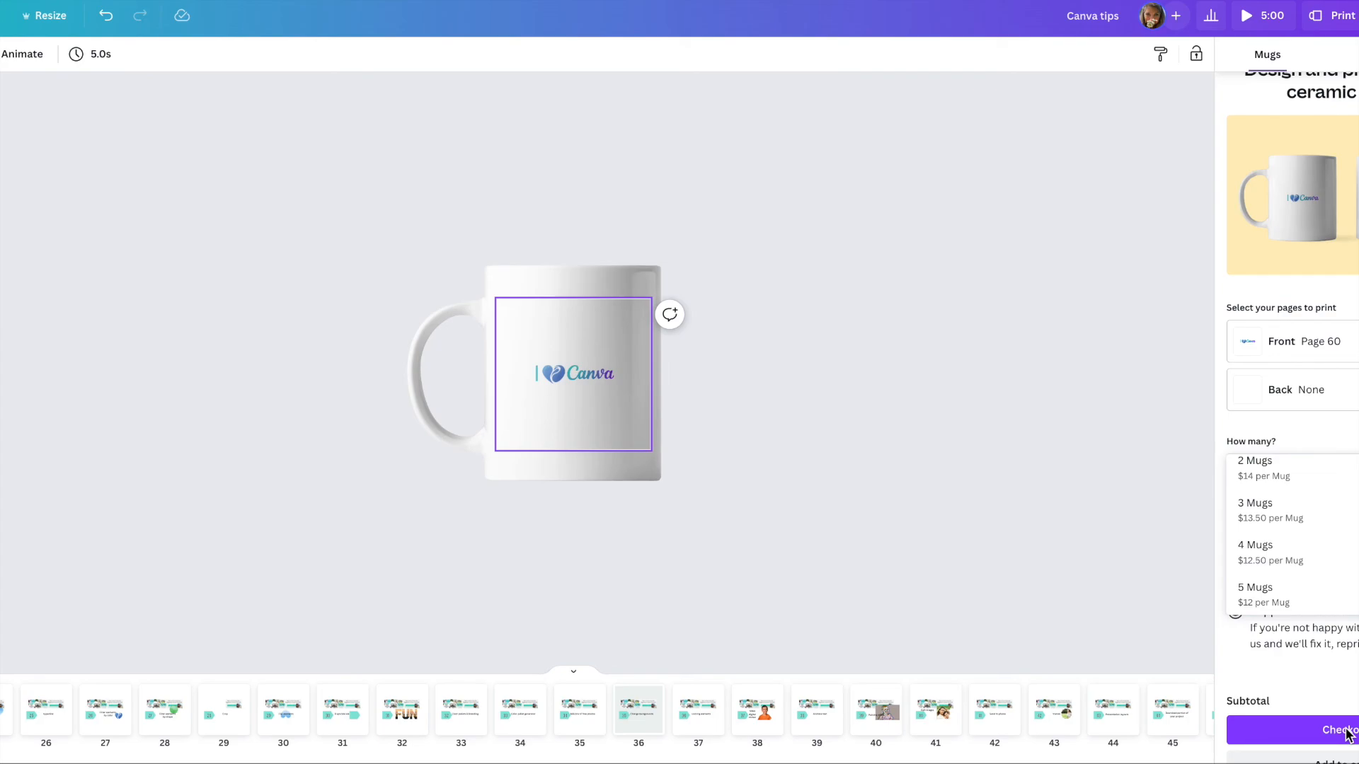
left_click(1013, 543)
left_click(1013, 542)
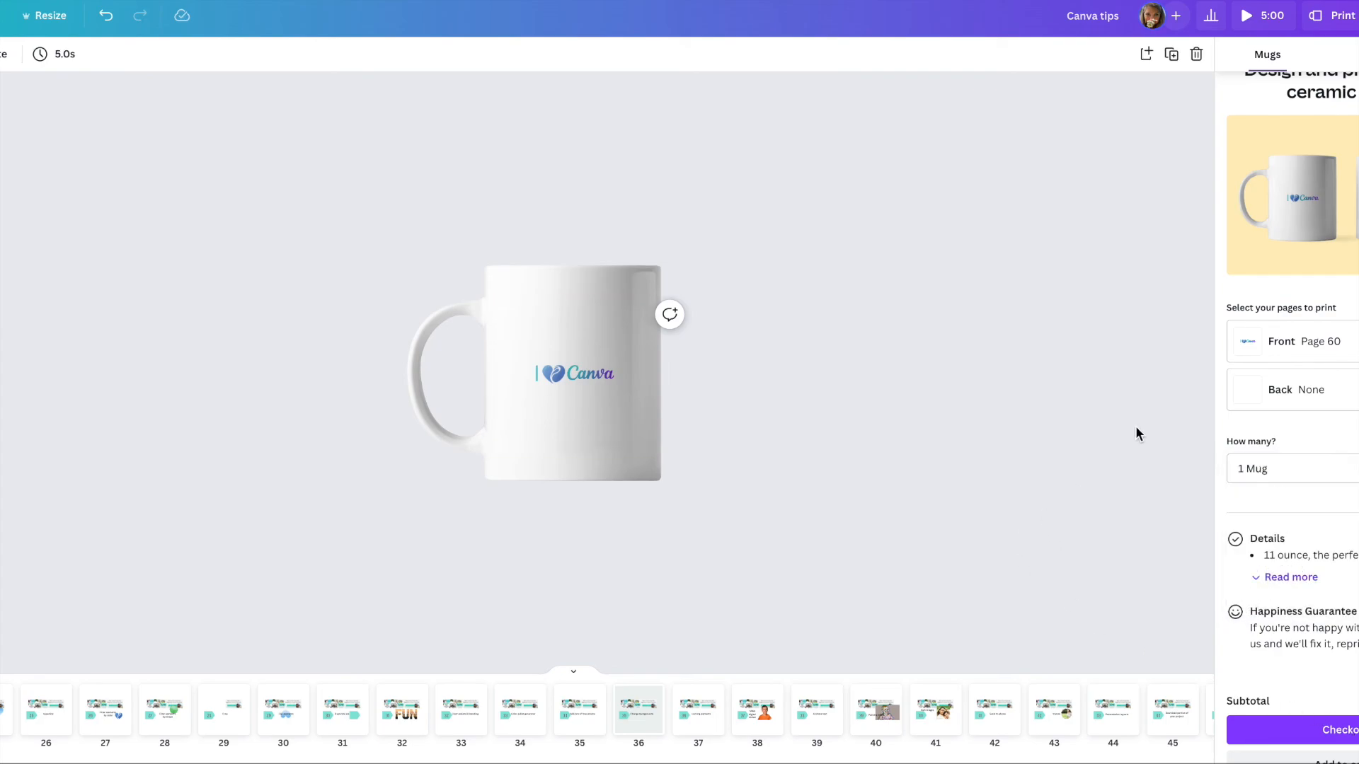
Close the mug print options and go back to the design's opening page thumbnails.
key("Escape")
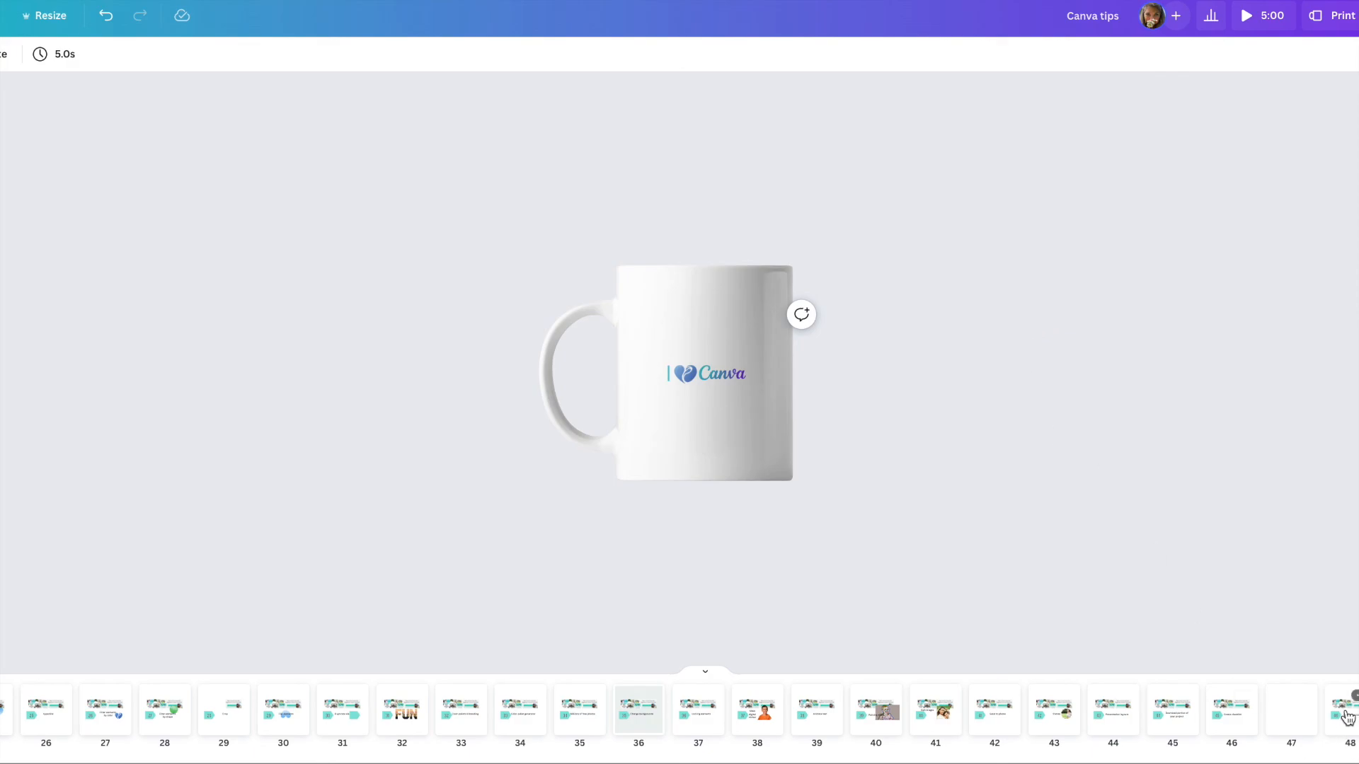
scroll(629, 723, "left", 10)
scroll(630, 723, "left", 5)
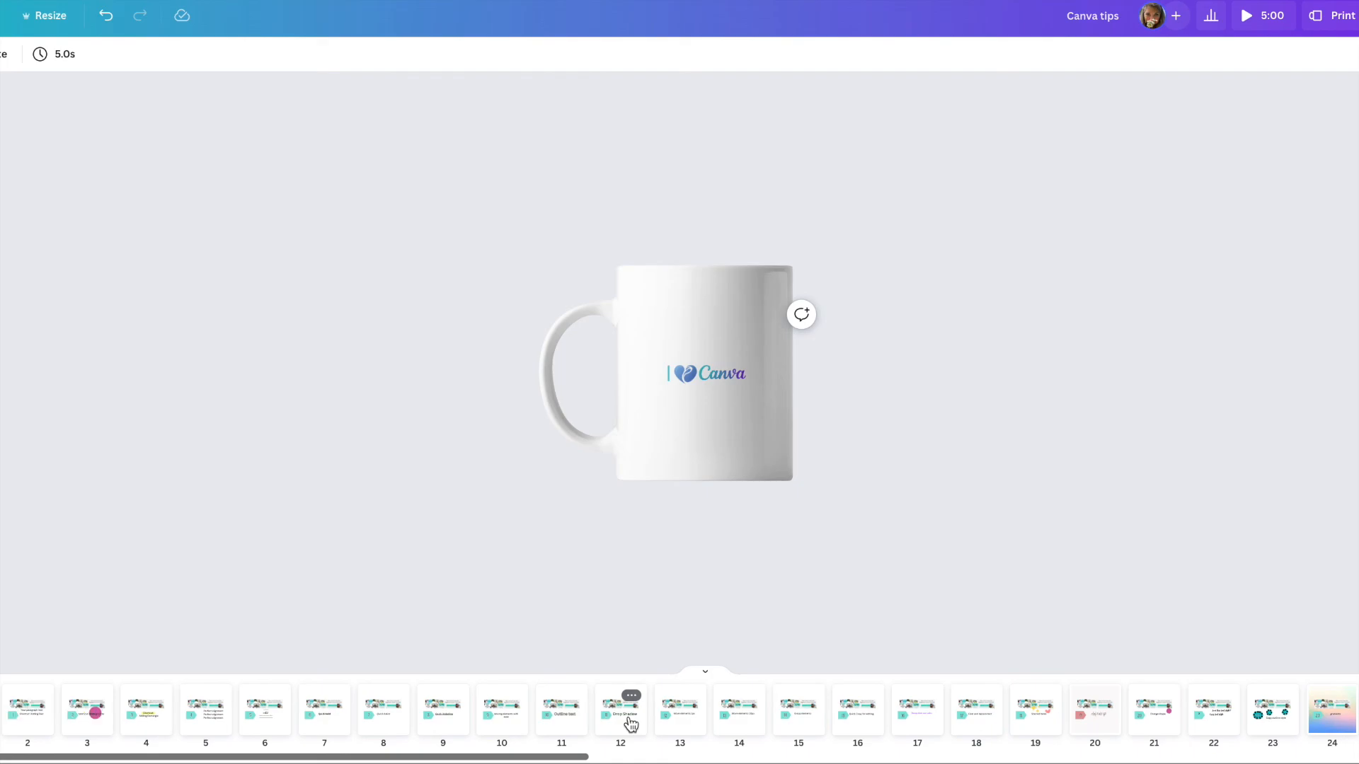